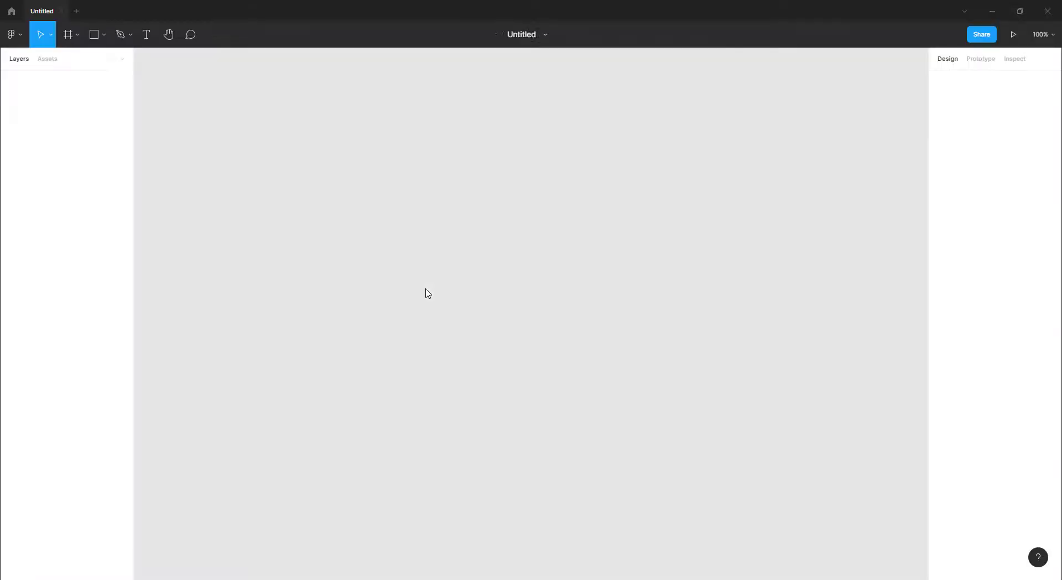
Step: Create a new design file, rename it, and add a 1920×1024 page frame
click(523, 34)
click(534, 121)
text(e-learning website tem)
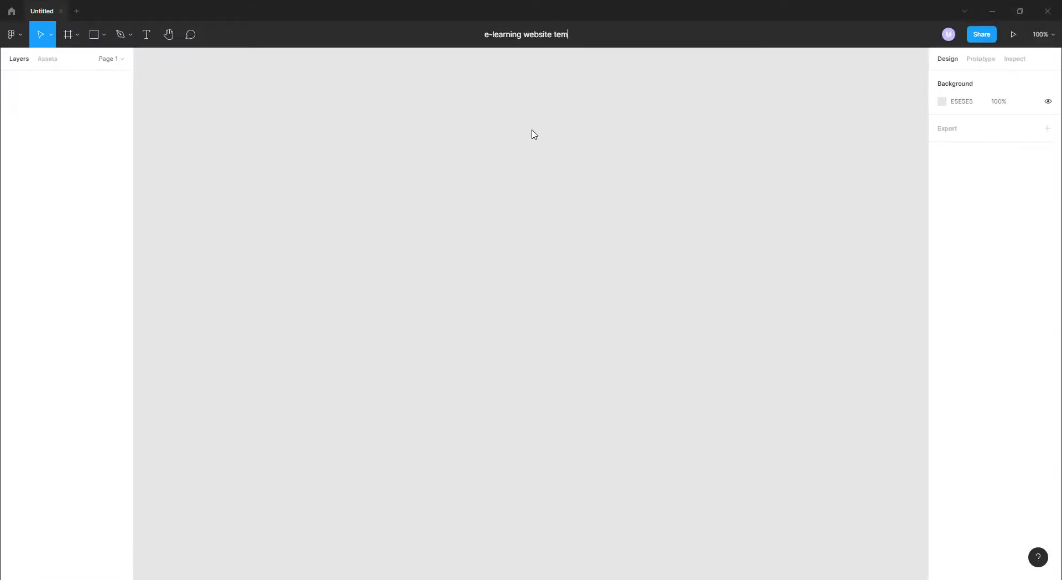
text(f)
click(433, 150)
key(Tab)
text(1280)
key(Return)
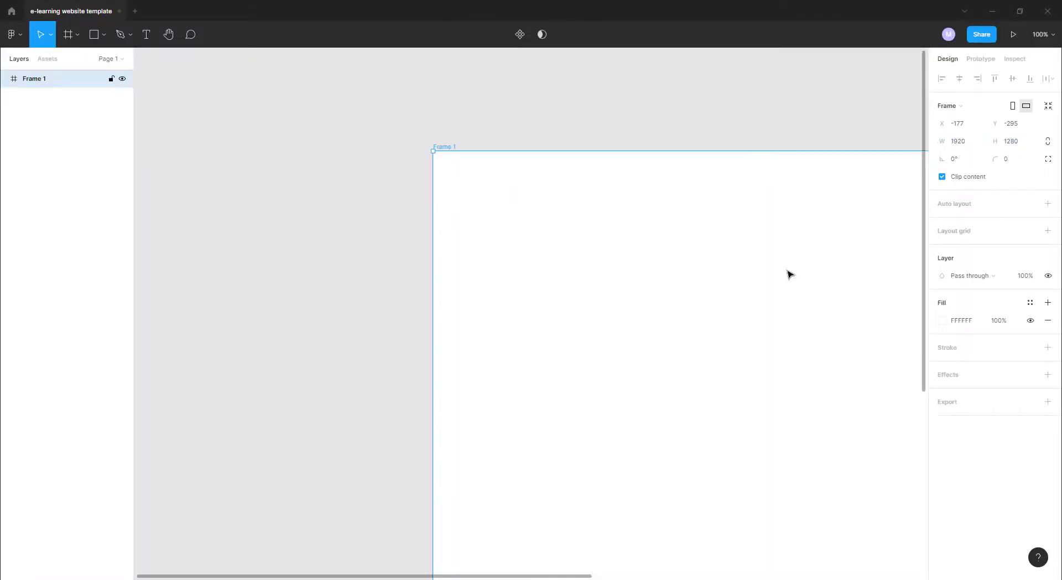
key(shift+1)
Step: Draw a thin header bar rectangle across the top of the frame
drag(257, 134, 839, 172)
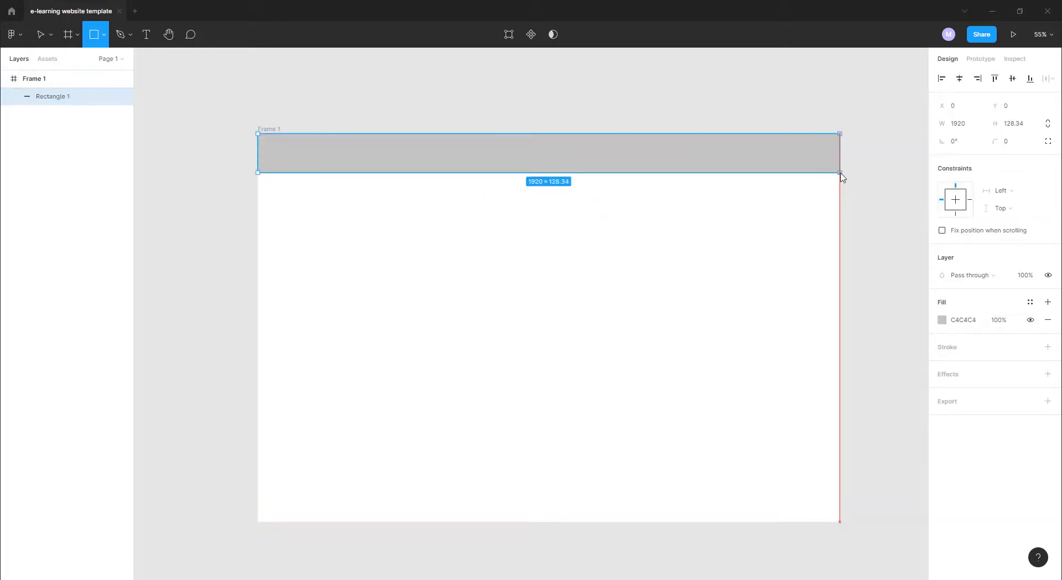
drag(642, 173, 638, 161)
key(Escape)
text(1024)
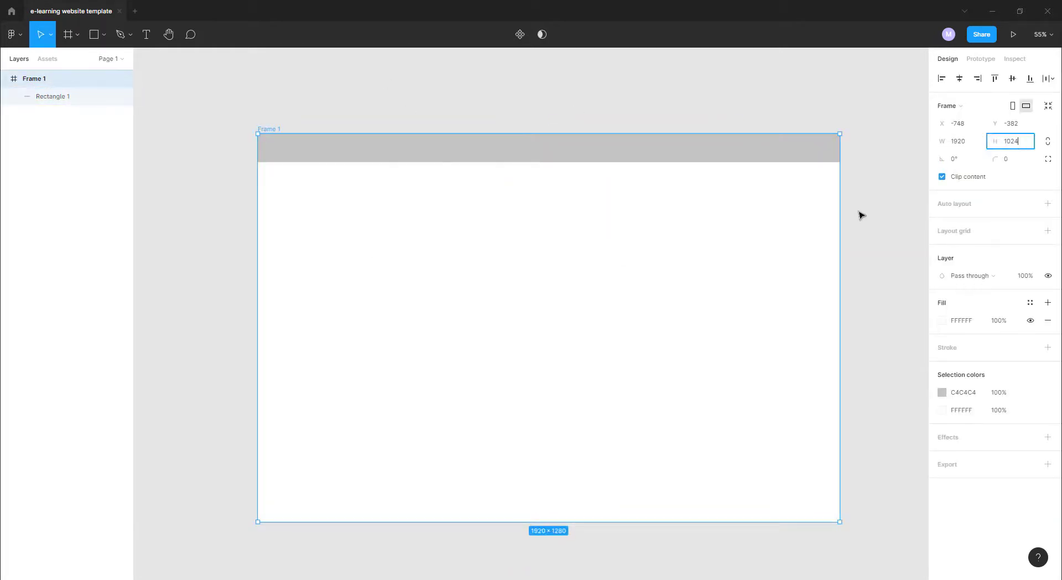
key(Return)
key(Return)
Step: Fill the header bar with 9388F5 and save it as colour style 'blue'
click(962, 320)
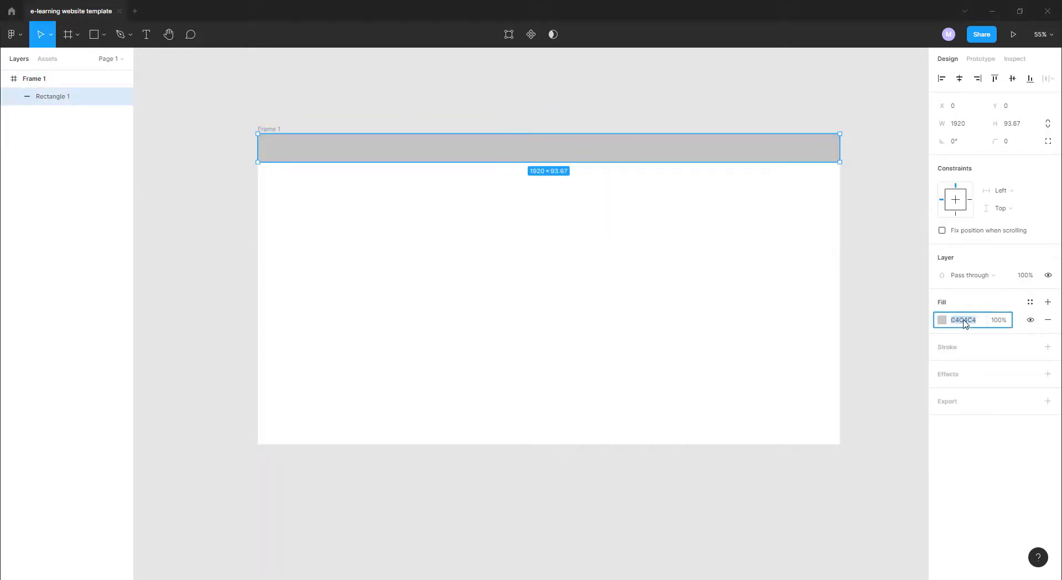
text(9388F5)
click(1030, 302)
click(980, 384)
text(blue)
key(Return)
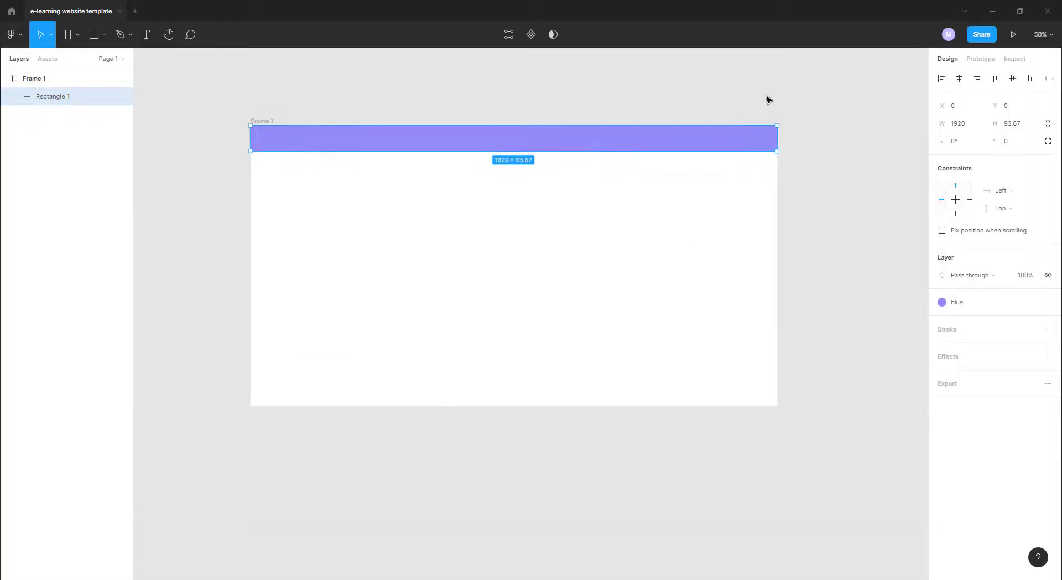
Step: Add bold, enlarged 'E Learning' title text in the bar, then browse installed plugins
click(765, 100)
scroll(237, 151, up, 3)
key(t)
drag(254, 138, 328, 158)
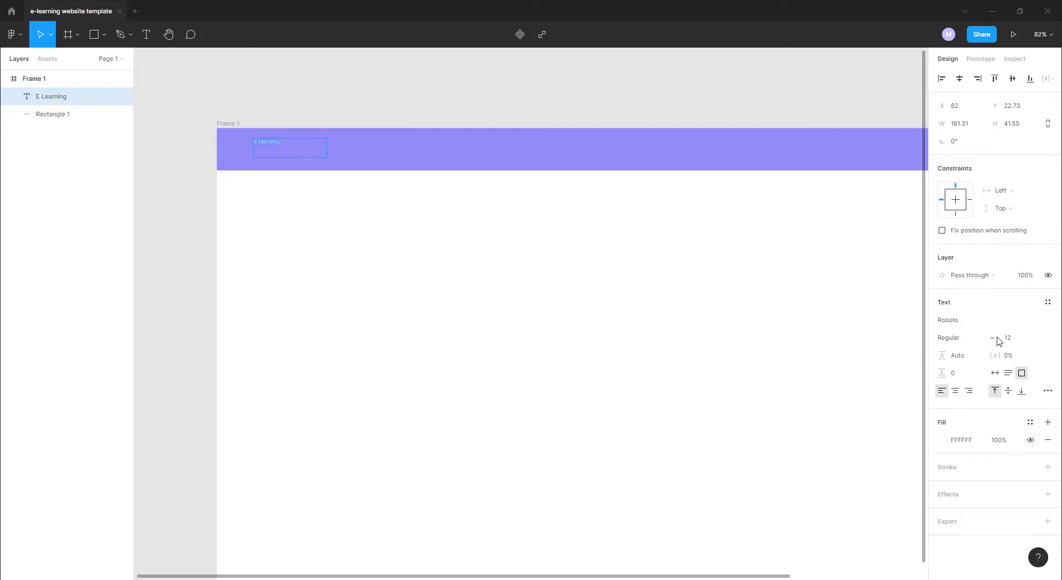
click(951, 337)
click(957, 381)
click(1034, 338)
click(237, 190)
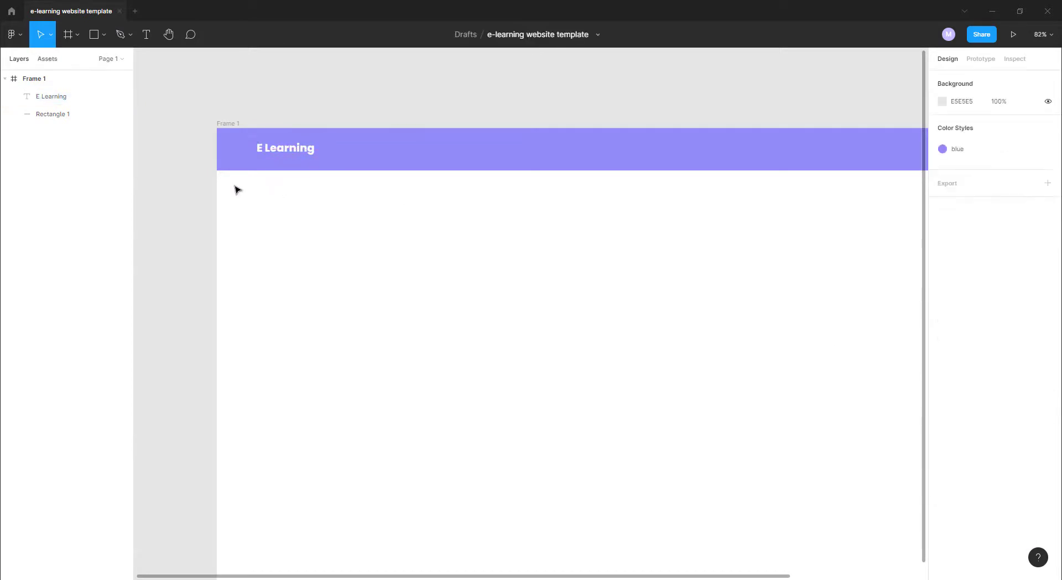
click(13, 35)
Step: Import the online-prediction icon from Iconify after searching 'learning' and 'online'
click(143, 239)
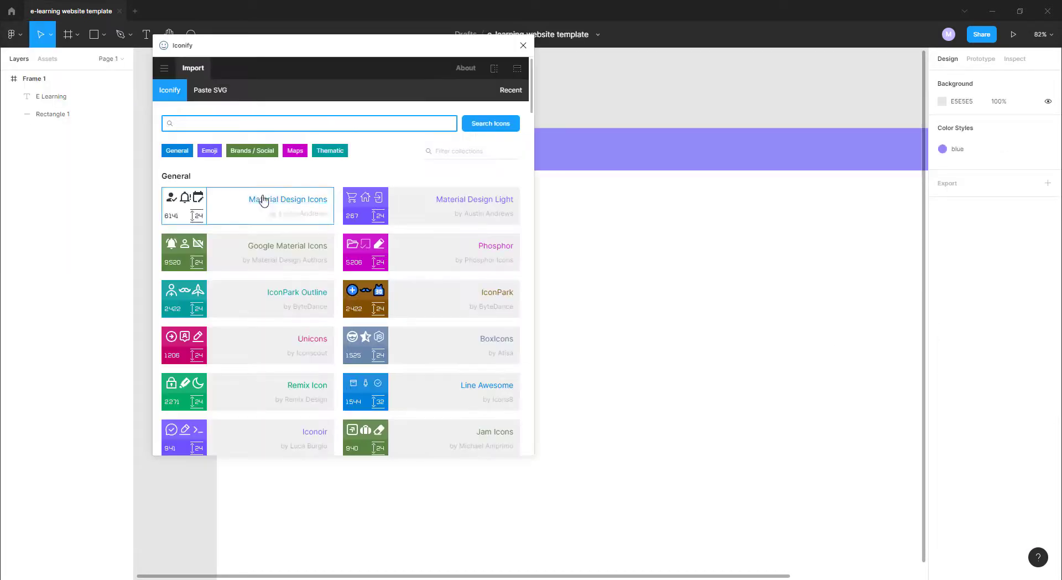
text(learning)
key(Return)
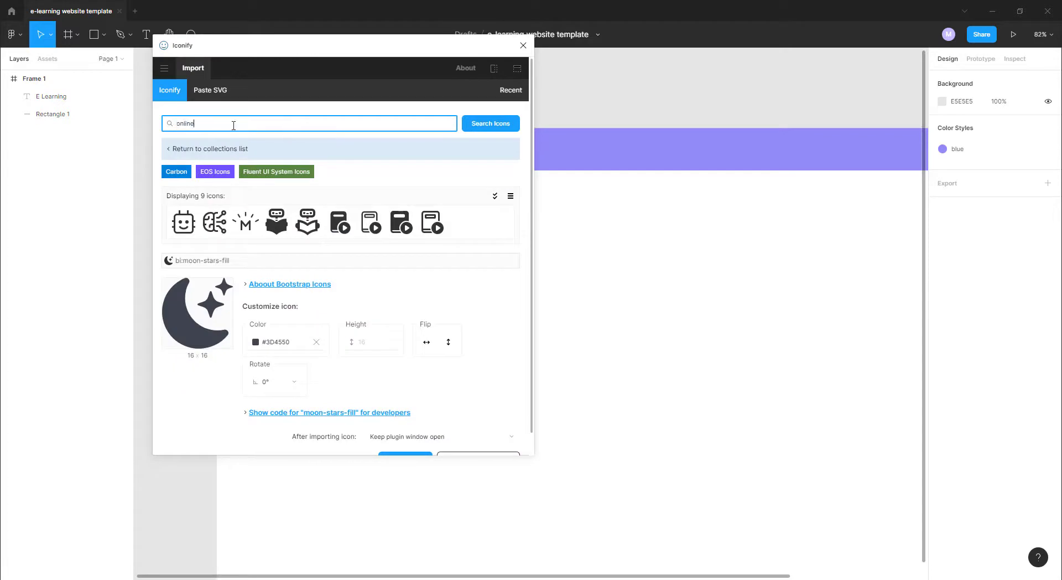
key(Return)
click(462, 239)
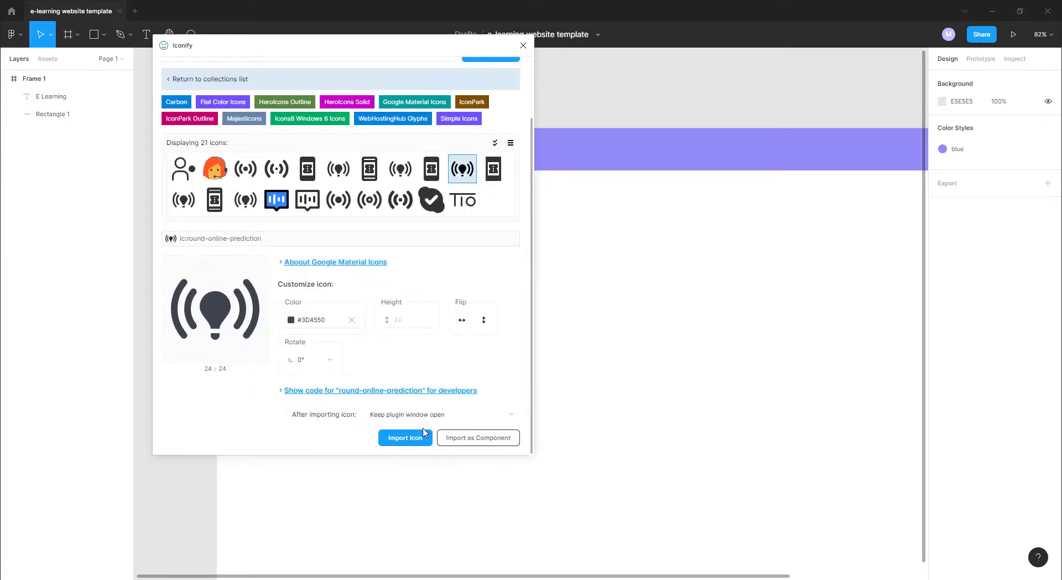
click(405, 438)
Step: Draw a square behind the icon and order the icon above it
click(942, 481)
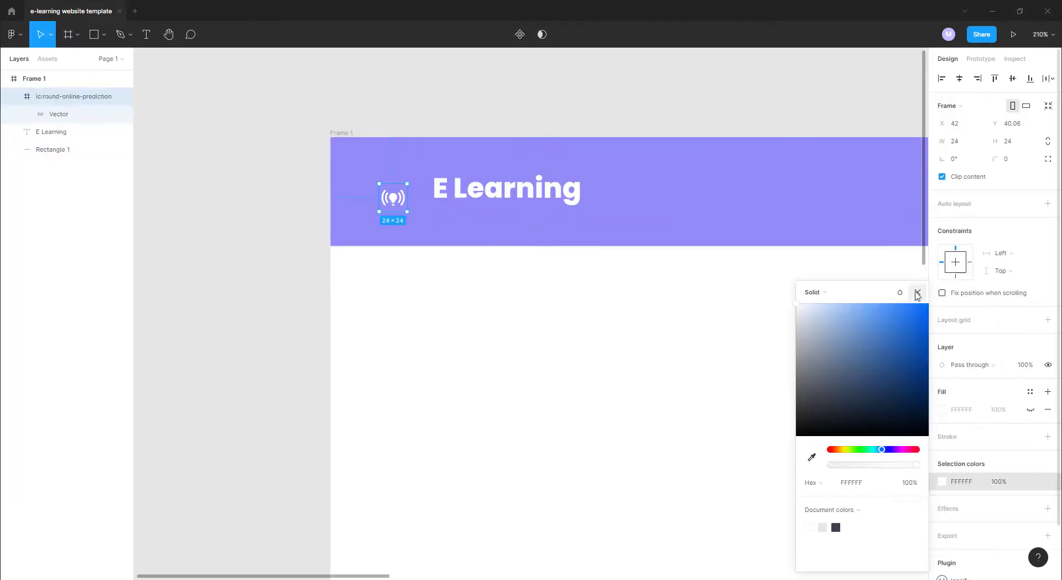
key(Escape)
scroll(367, 206, up, 5)
key(r)
drag(325, 211, 416, 288)
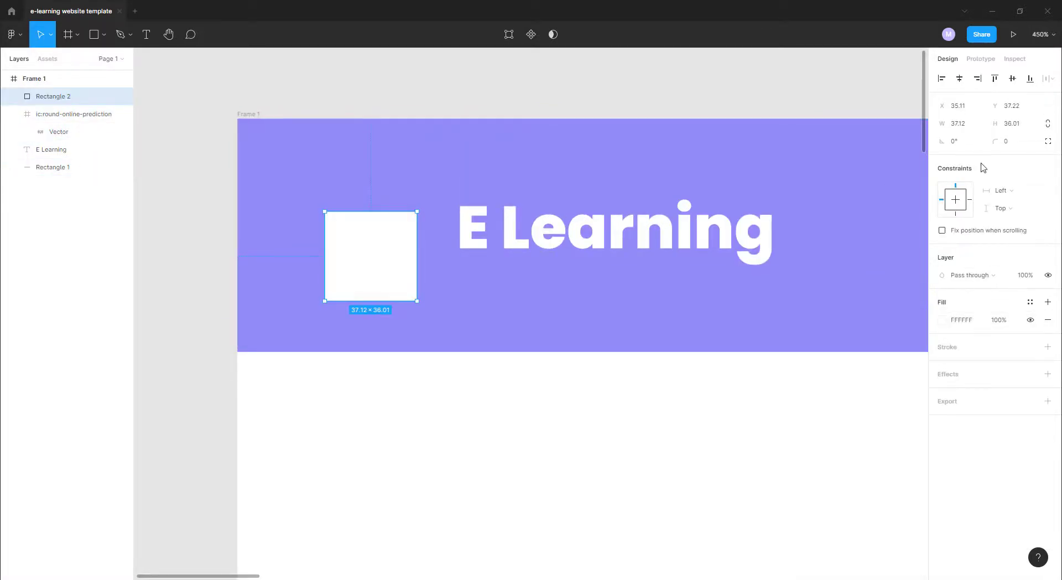
drag(50, 149, 51, 89)
click(57, 135)
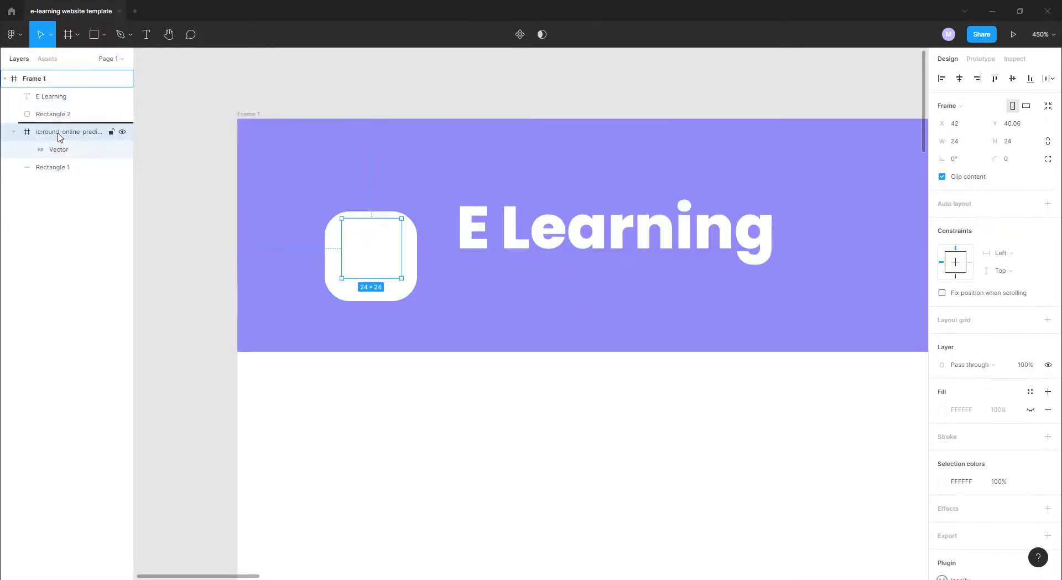
drag(57, 135, 57, 89)
Step: Apply the 'blue' colour style to the icon and group it with its square
click(942, 481)
click(811, 457)
click(786, 321)
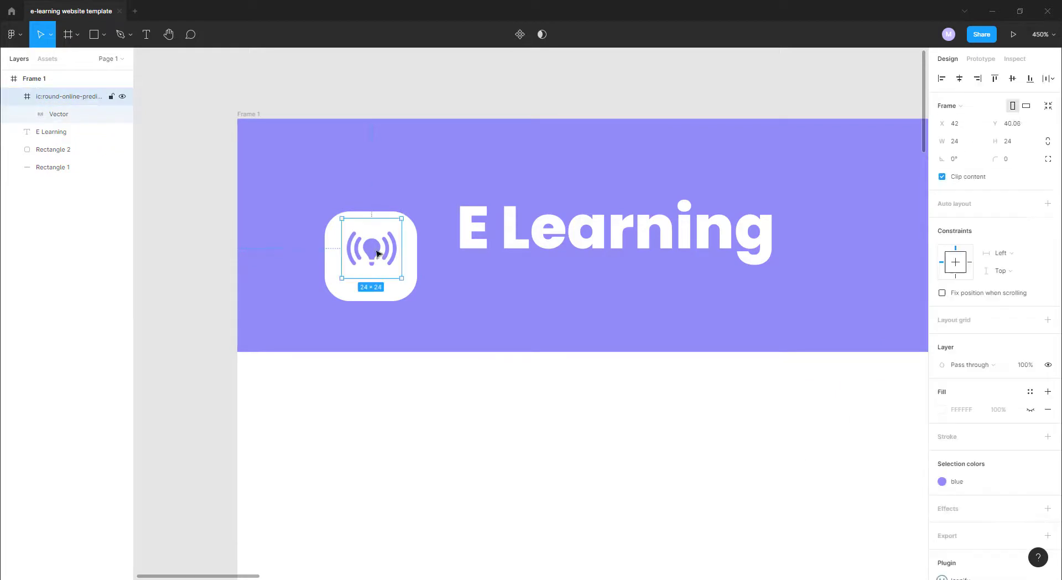
shift+click(53, 150)
key(ctrl+g)
Step: Make the E Learning title SemiBold, place it beside the logo, and group them
click(522, 237)
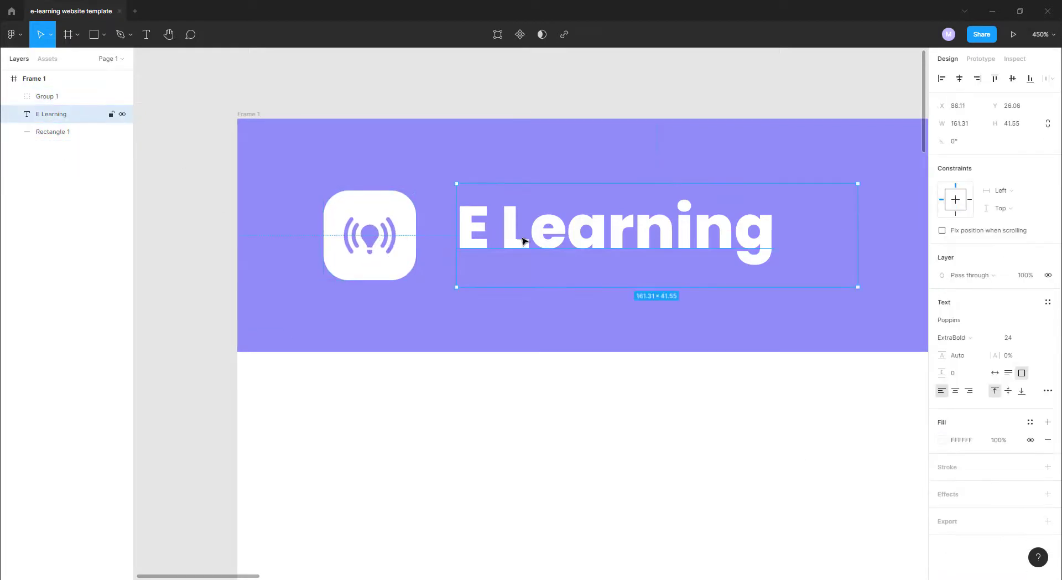
scroll(554, 239, down, 5)
double_click(555, 239)
click(965, 336)
click(965, 310)
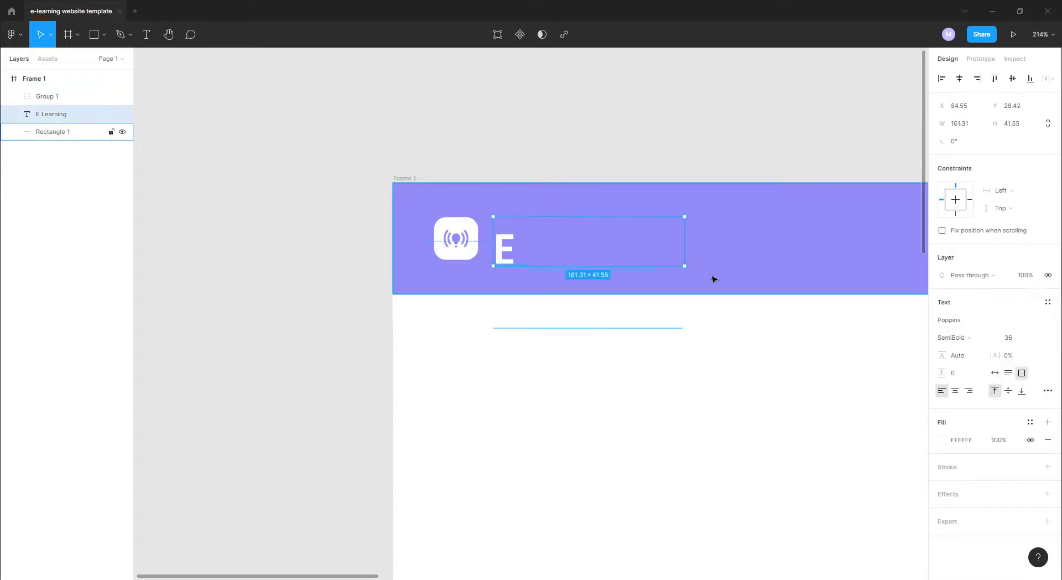
drag(592, 260, 588, 246)
shift+click(55, 96)
key(ctrl+g)
scroll(665, 279, down, 5)
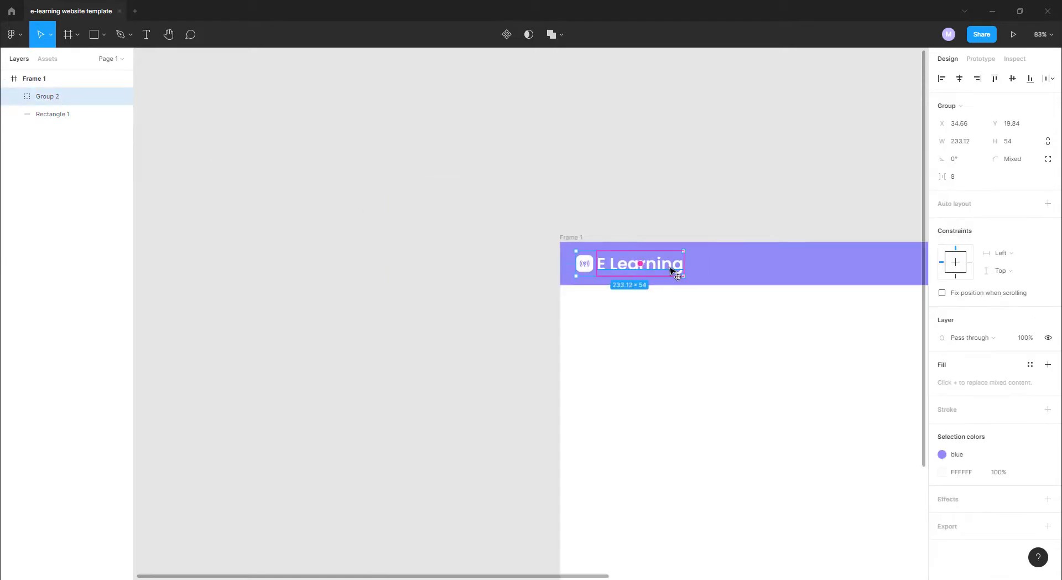
Step: Add a 12-column centred layout grid to the page frame
click(810, 292)
key(shift+2)
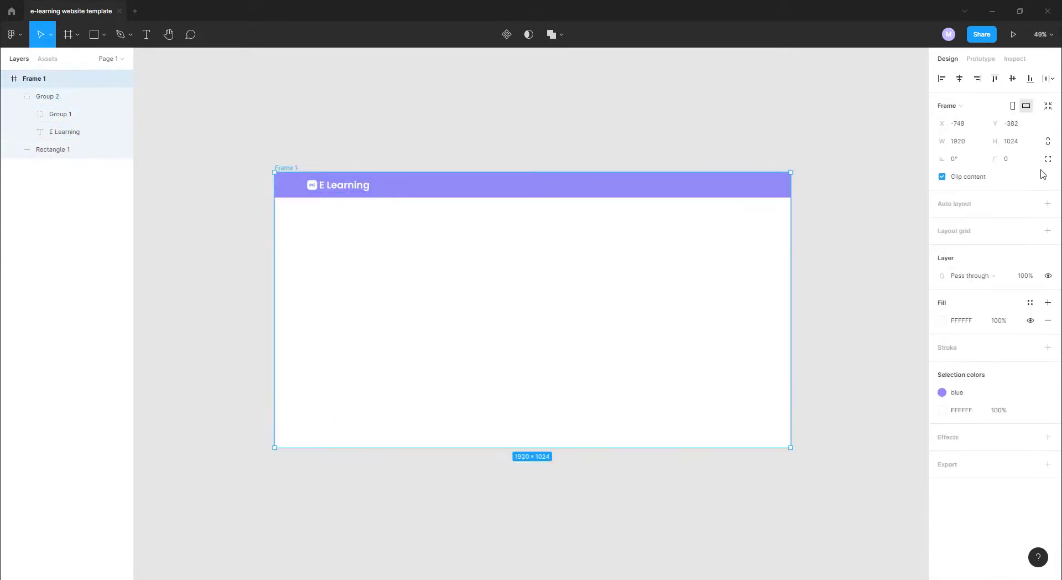
click(1048, 230)
text(12)
key(Return)
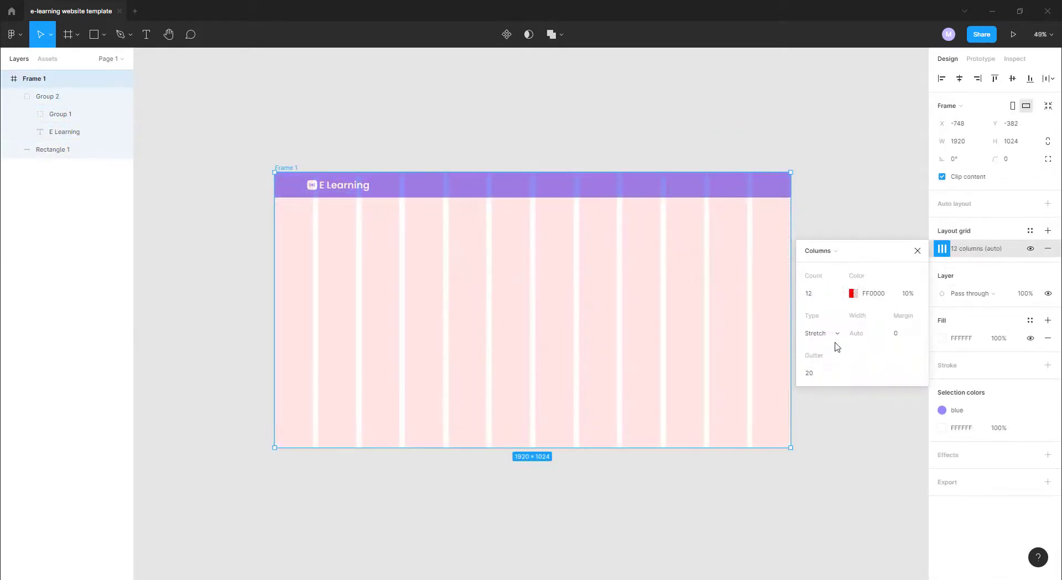
click(836, 333)
click(825, 315)
Step: Set the centred grid's column width to 82 px
click(857, 333)
text(1320)
key(Return)
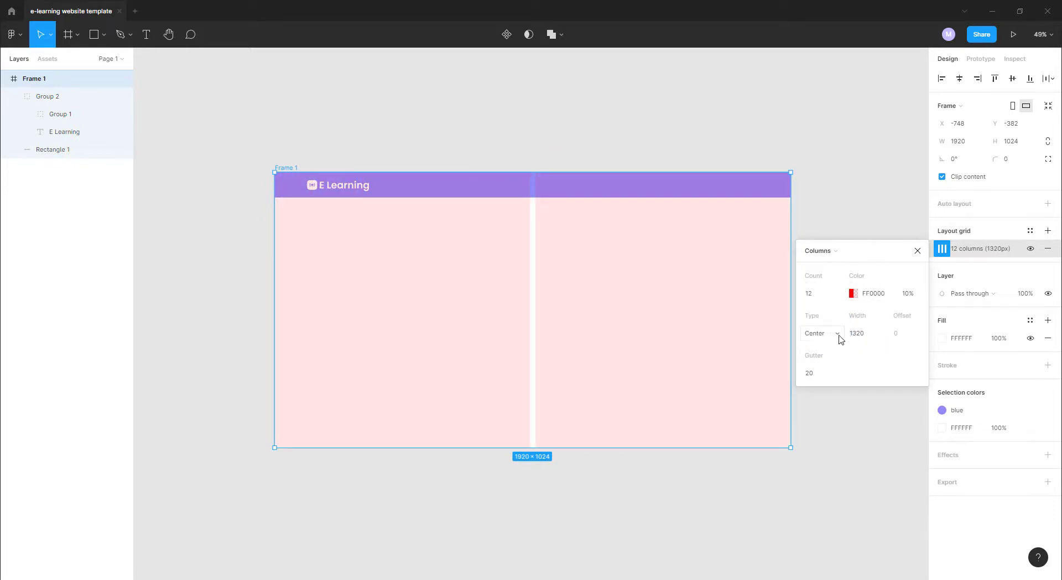
click(817, 333)
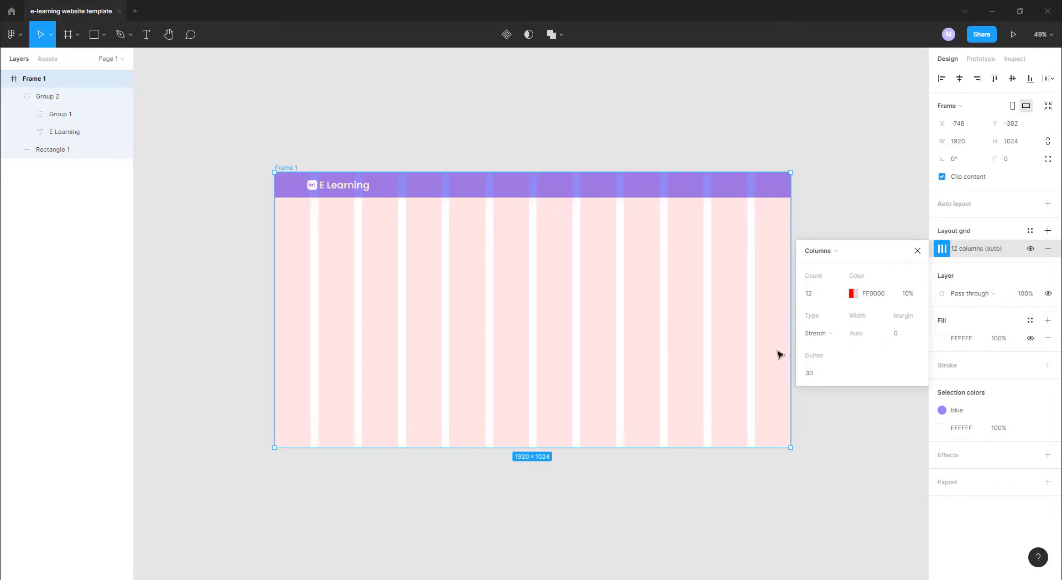
click(818, 333)
click(824, 315)
click(858, 333)
text(82)
key(Return)
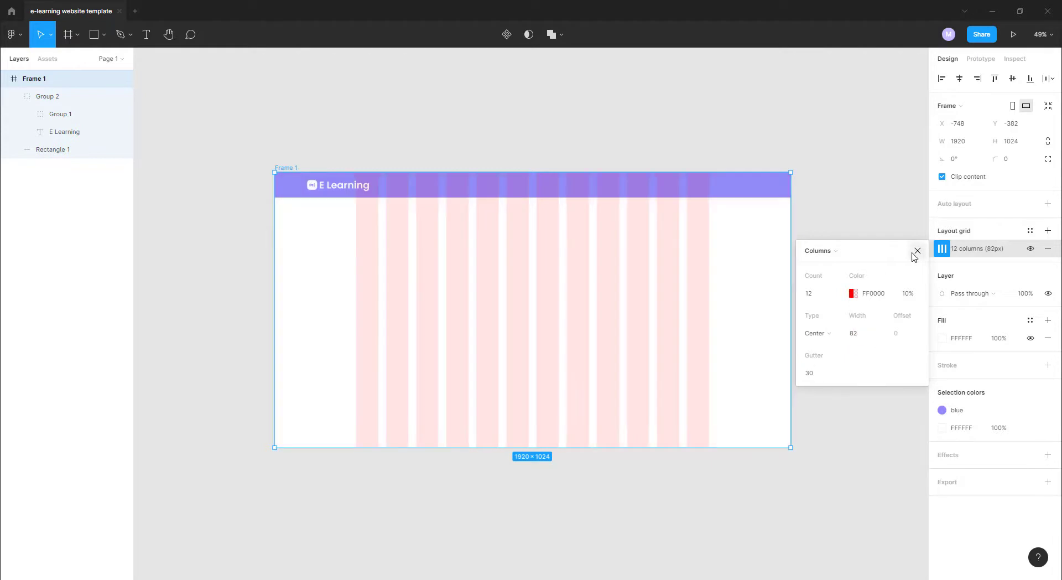
Step: Preview the design in presentation mode and return to the editor
click(336, 185)
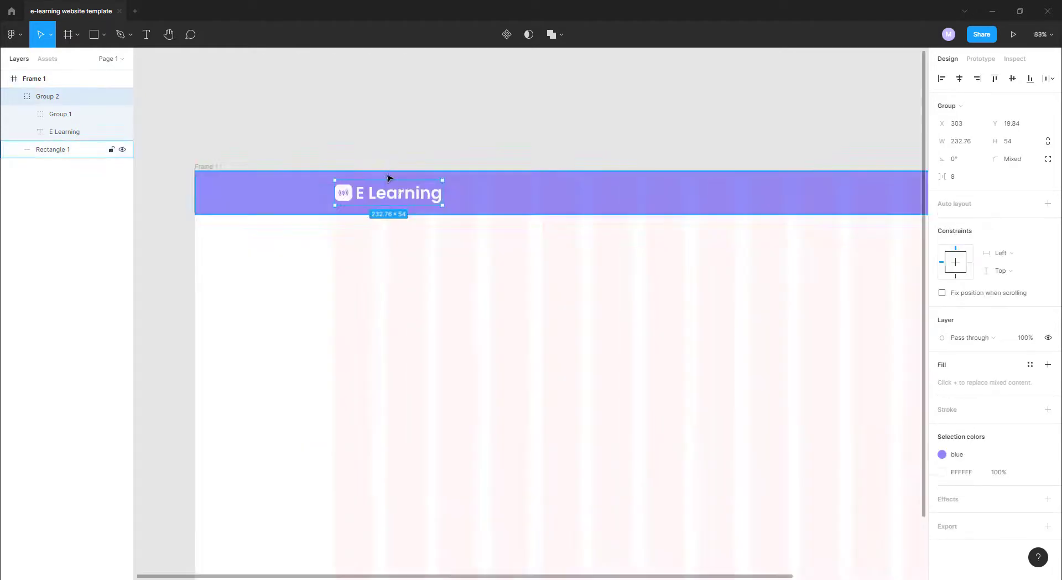
click(1014, 35)
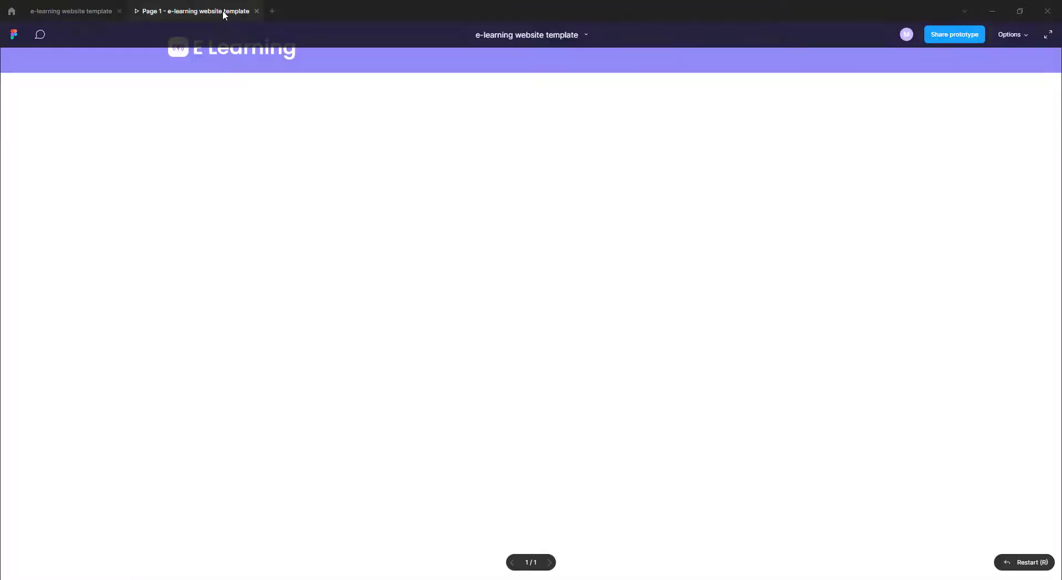
click(71, 11)
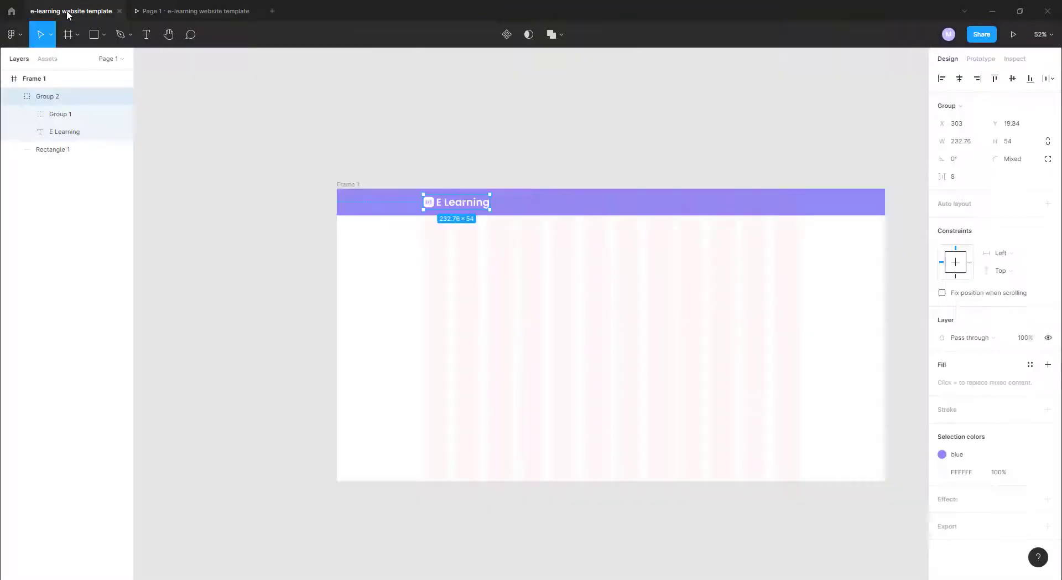
scroll(543, 208, up, 2)
Step: Add a 'Home' text label at size 24 on the header bar
key(t)
drag(532, 203, 583, 218)
text(Home)
click(1033, 338)
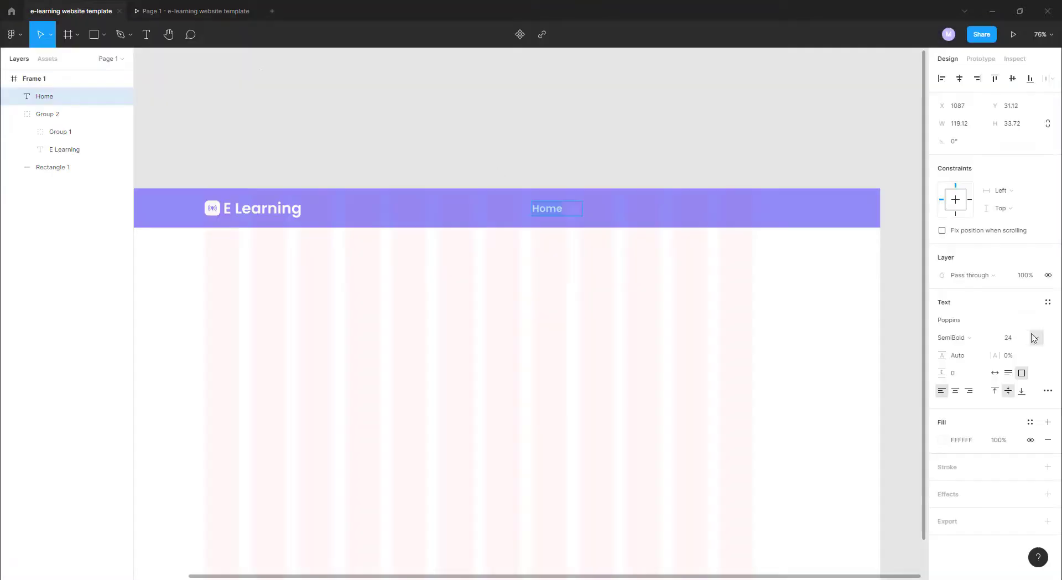
click(177, 12)
click(71, 11)
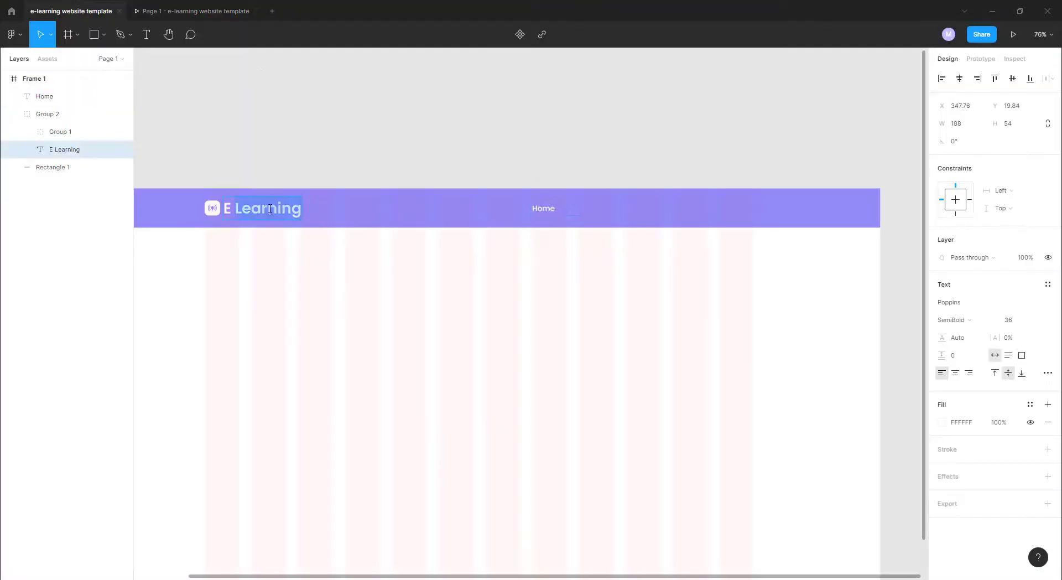
Step: Centre-align Home and place two copies of it further right along the header
scroll(222, 208, up, 3)
click(226, 211)
key(Escape)
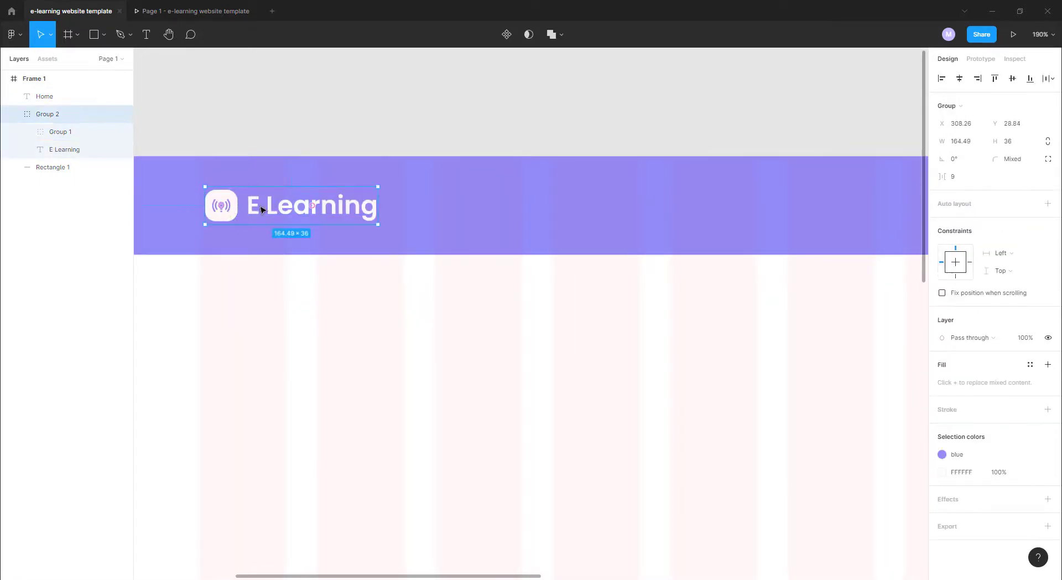
click(44, 96)
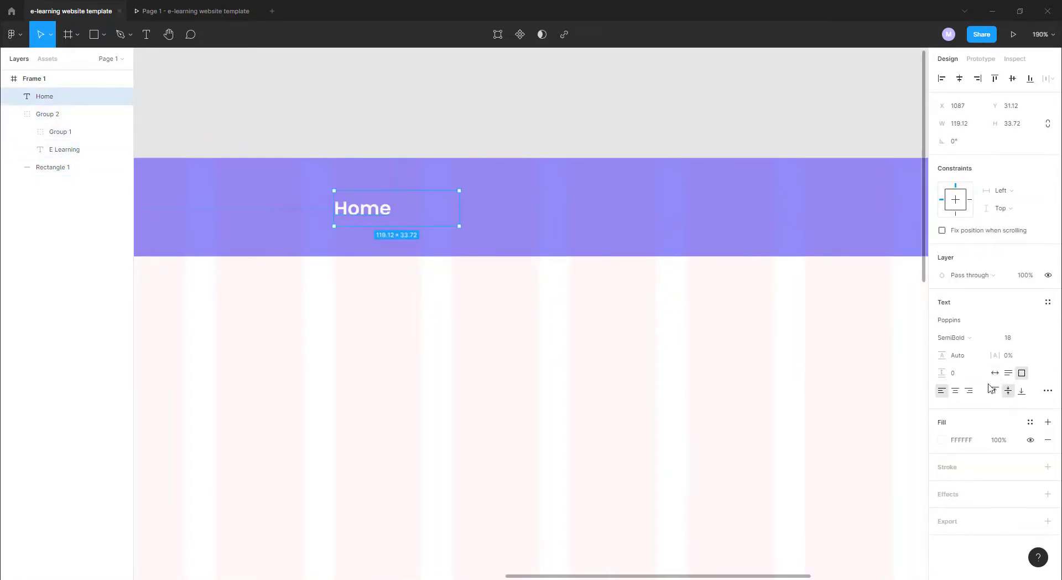
click(955, 391)
alt+drag(416, 208, 570, 208)
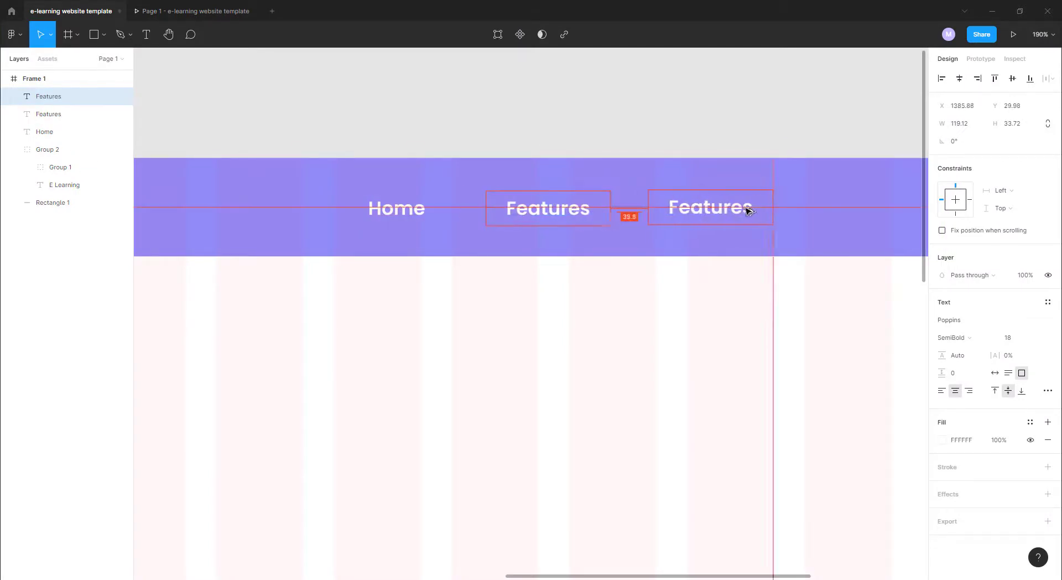
mouse_move(564, 204)
alt+mouse_down()
mouse_move(735, 209)
mouse_move(765, 189)
alt+mouse_up()
Step: Relabel the copies as Courses and Testimonial and group all four nav links
double_click(735, 208)
text(Courses)
key(Escape)
ctrl+scroll(774, 172, down, 5)
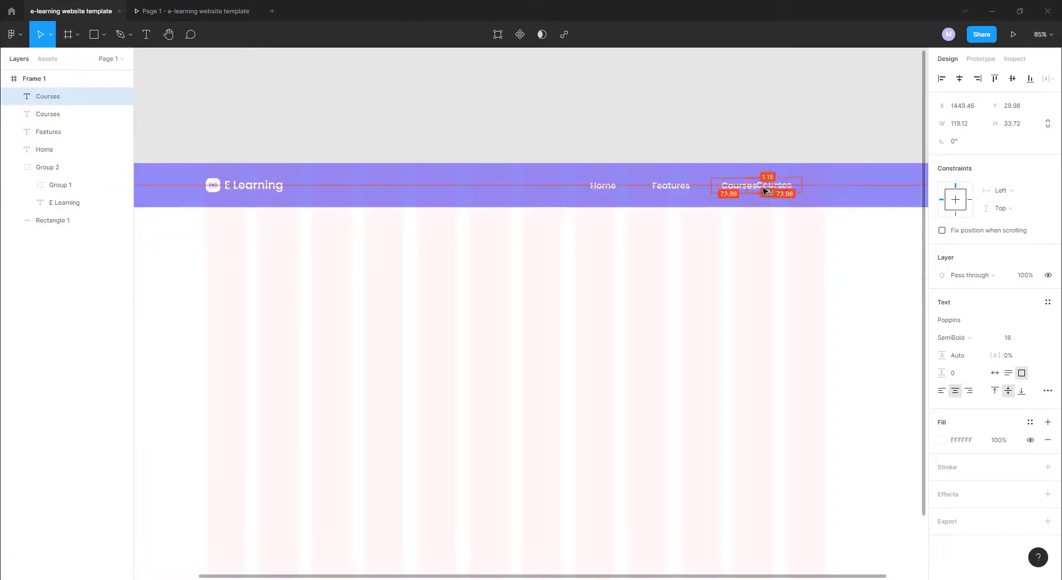
text(Testimonial)
key(Escape)
key(ctrl+g)
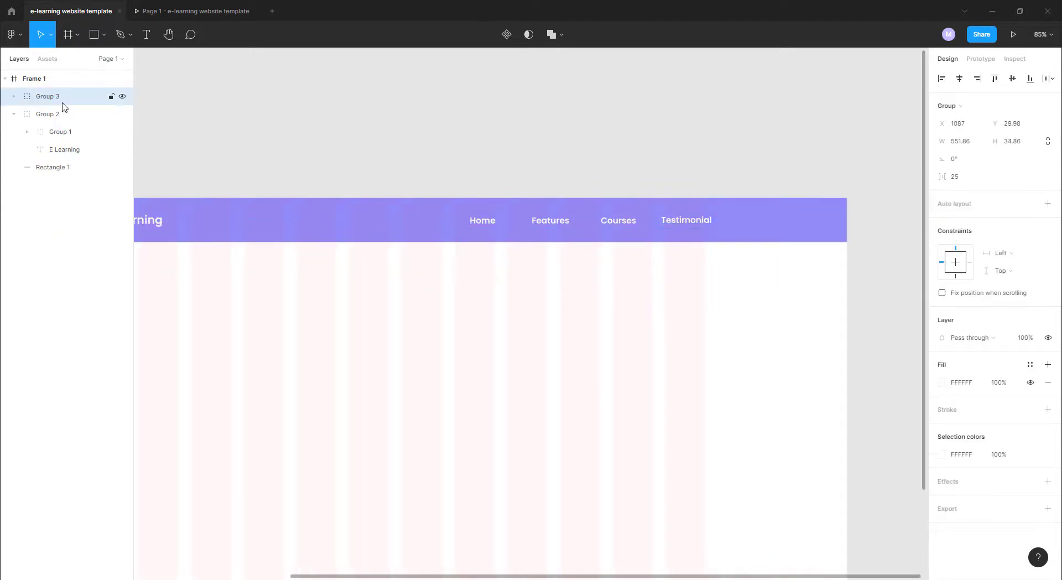
key(Return)
click(1051, 78)
click(1018, 126)
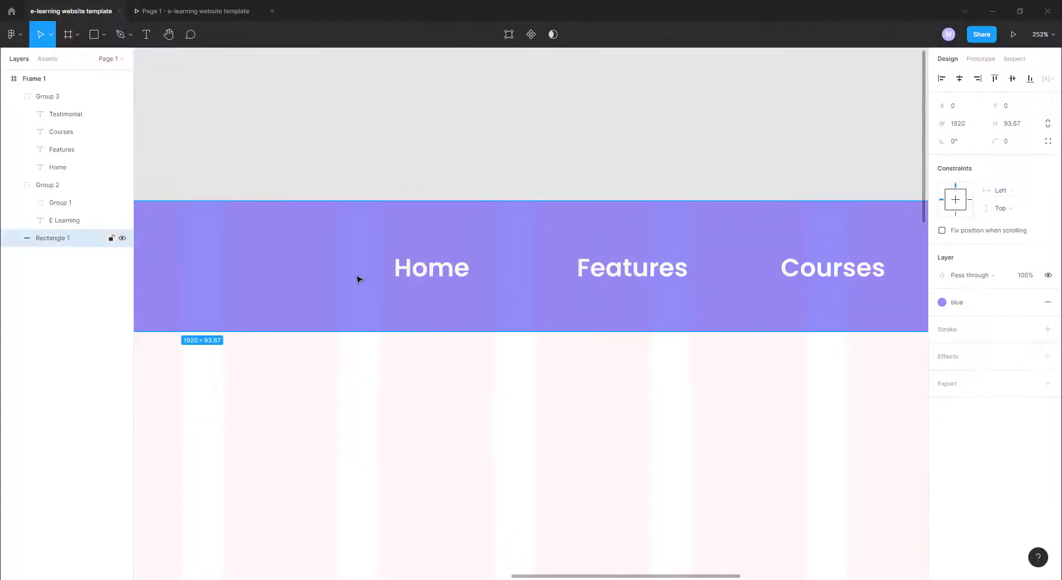
Step: Put a light purple A9A4FF rounded pill behind Home and group them
key(r)
drag(349, 248, 502, 287)
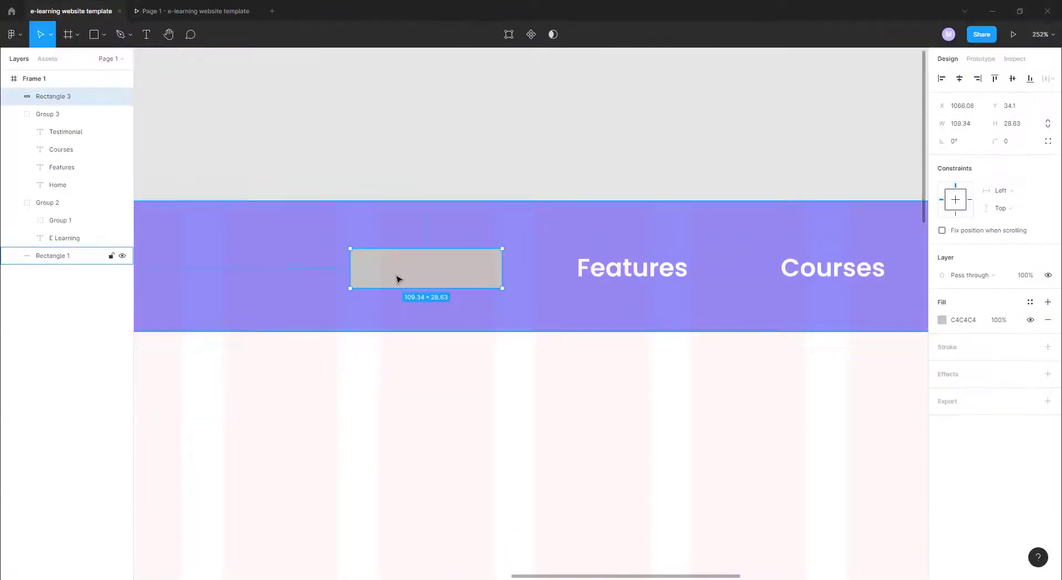
drag(66, 94, 84, 141)
drag(69, 179, 69, 191)
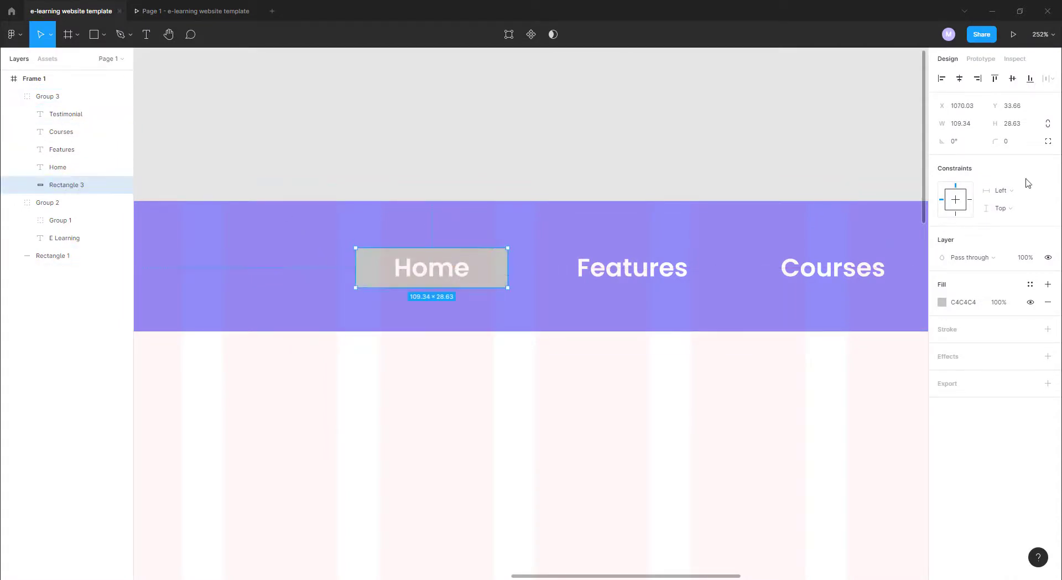
click(942, 302)
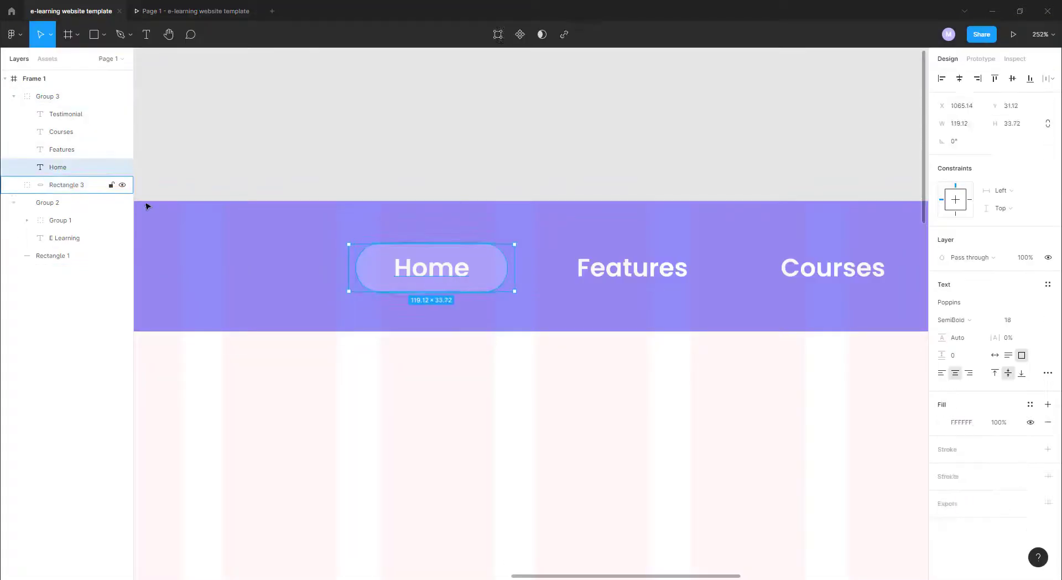
key(ctrl+g)
Step: Rename the nav group 'menu', the logo group 'logo', and the background 'nav bg'
double_click(56, 96)
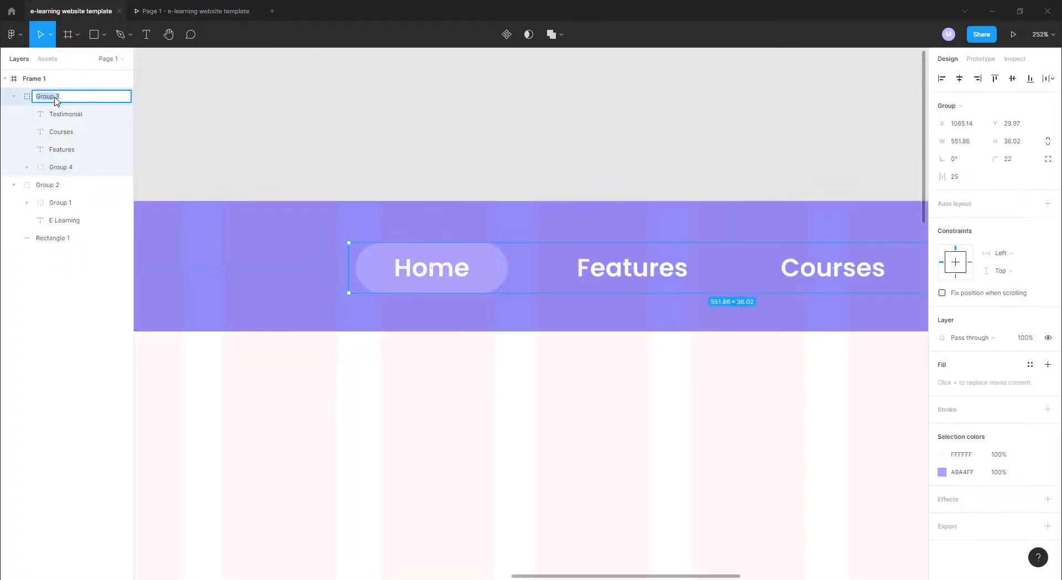
text(menu)
key(Tab)
text(logo)
key(Return)
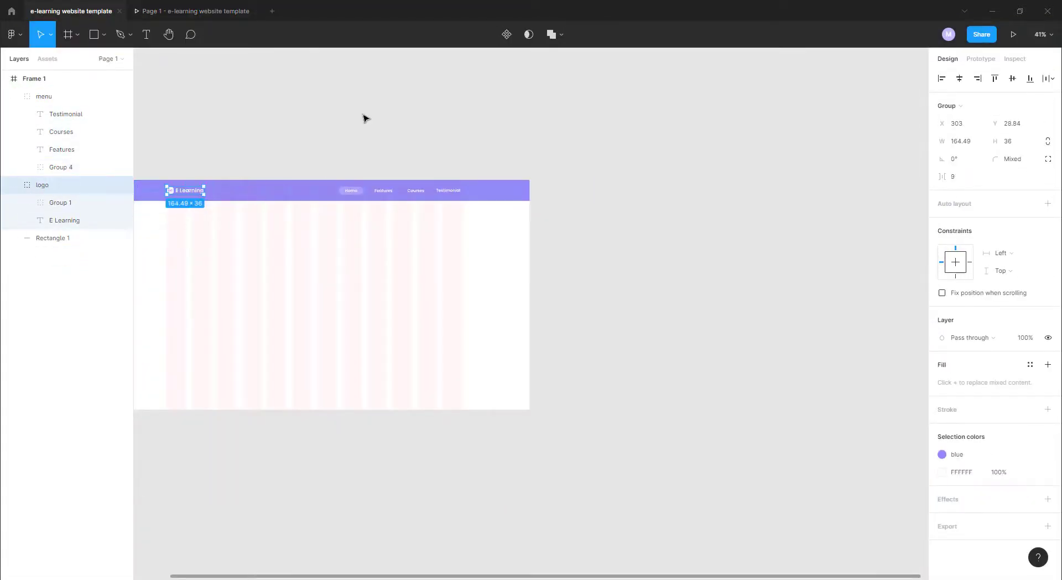
click(506, 34)
click(16, 238)
click(15, 186)
text(nav bg)
key(Return)
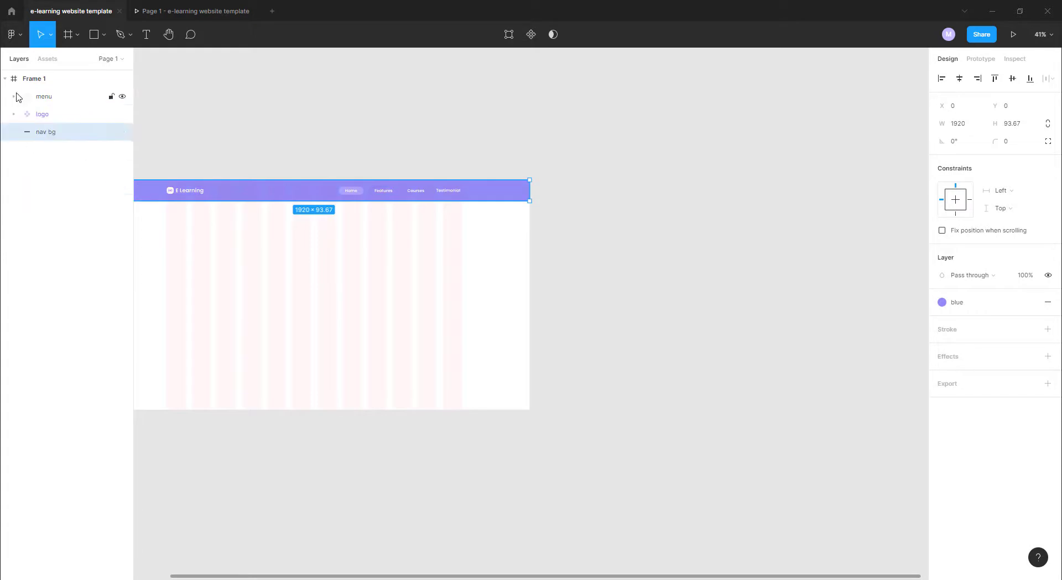
Step: Group menu, logo and background together and name the group 'Nav Bar'
key(ctrl+a)
key(ctrl+g)
double_click(52, 96)
text(Nav Bar)
key(Return)
click(293, 257)
scroll(293, 257, up, 1)
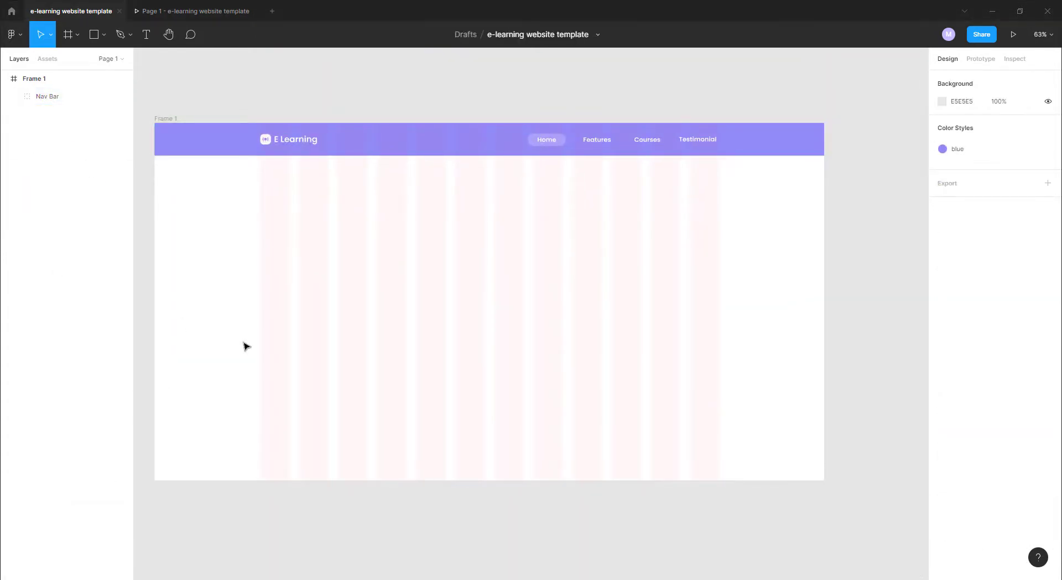
Step: Add the 'Your Skills Can Be Either An Asset Or A Liability' heading, bold and left-aligned
key(t)
drag(260, 213, 484, 319)
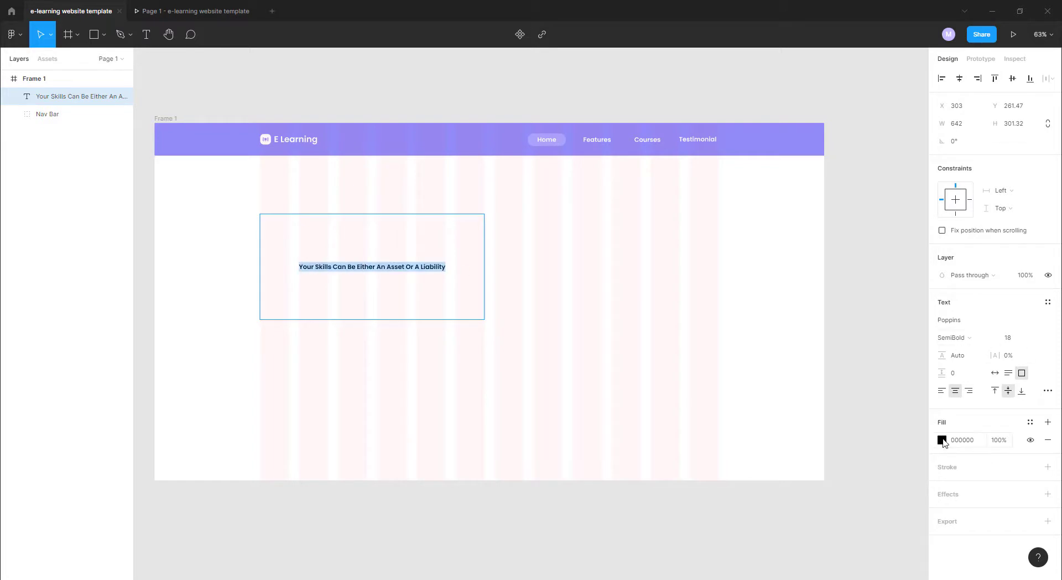
click(1008, 337)
click(1008, 408)
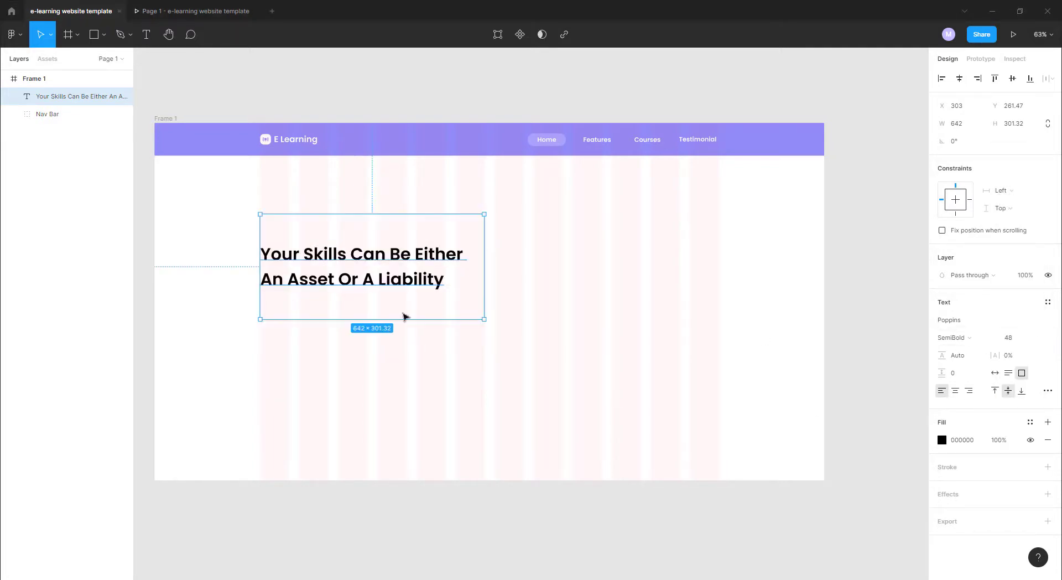
key(ctrl+b)
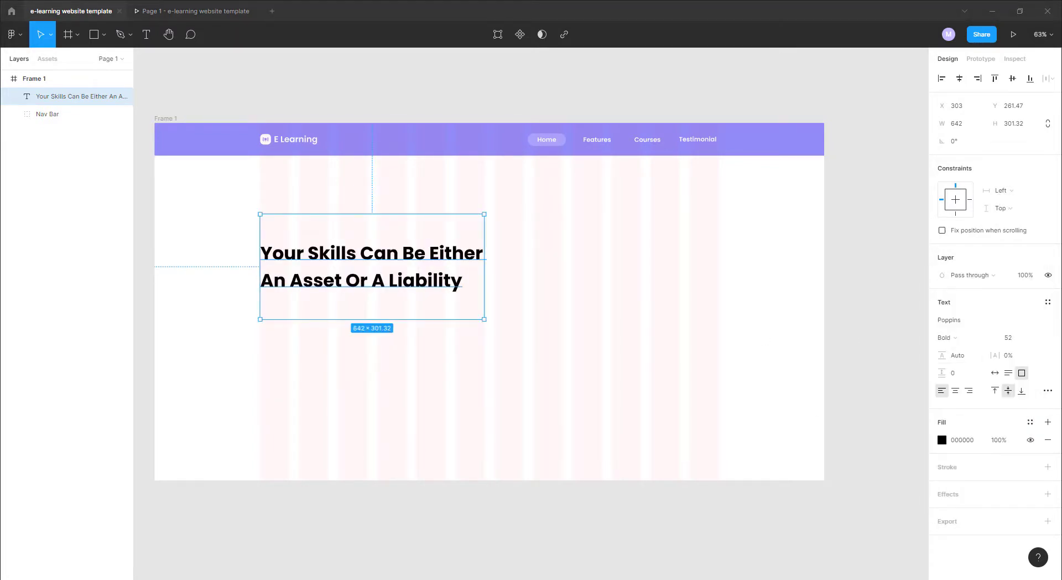
Step: Save the heading fill as colour style 'title-text-color' and move the heading lower
click(1030, 422)
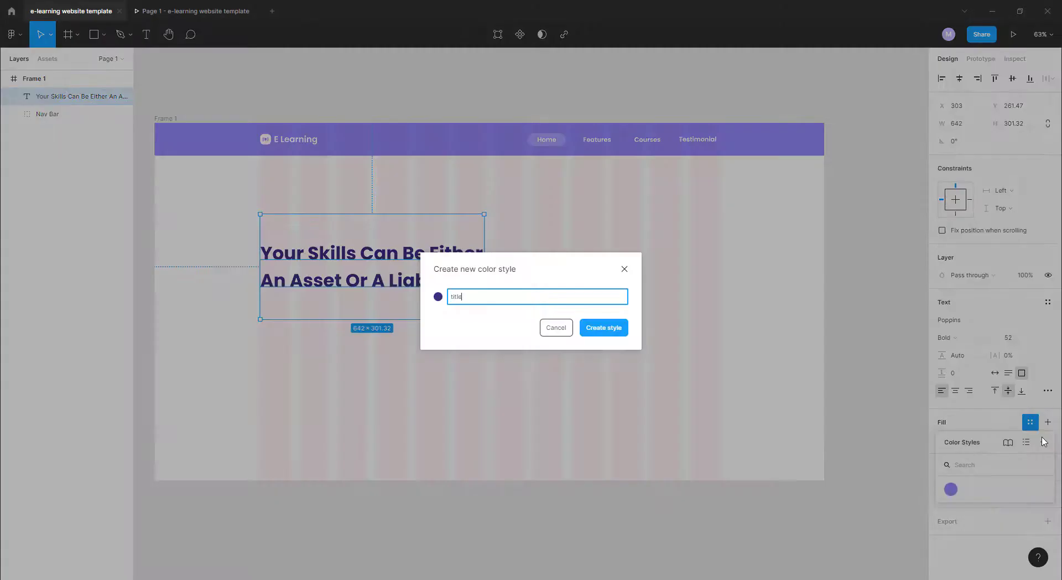
text(title-text-color)
click(602, 327)
drag(413, 282, 411, 287)
click(12, 34)
Step: Place all the illustration SVGs from the Desktop illustrations folder onto the canvas
click(166, 115)
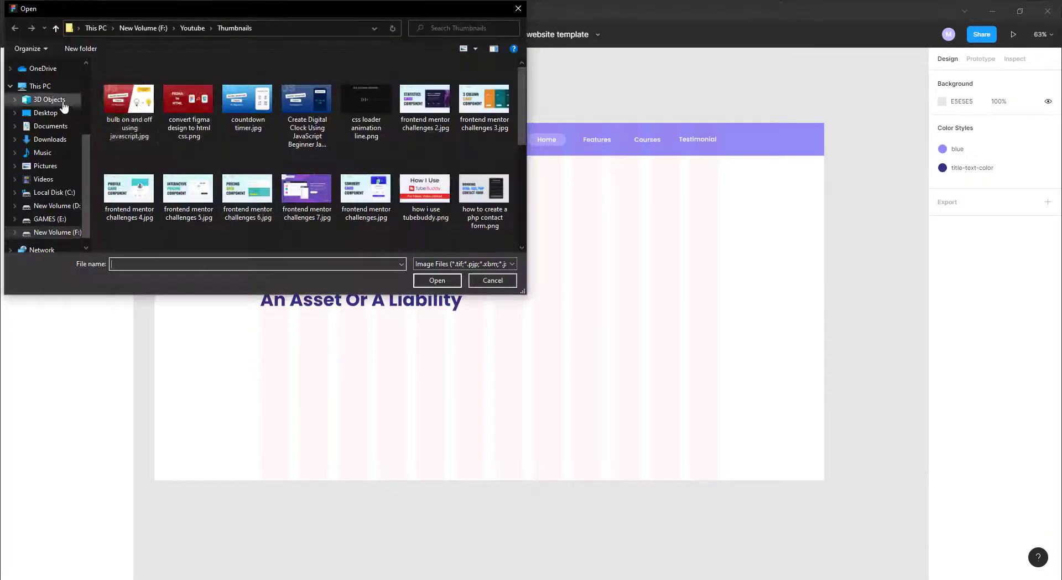
click(46, 112)
double_click(367, 94)
key(ctrl+a)
key(Return)
click(763, 309)
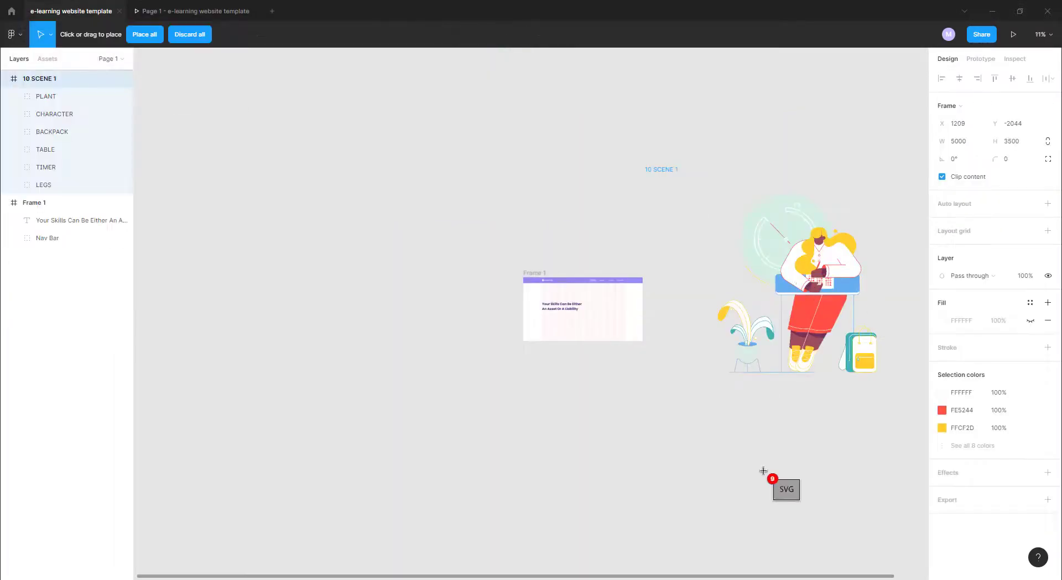
key(Escape)
scroll(539, 332, up, 1)
Step: Delete the 7, 9, 8 and 6 SCENE 1 illustration frames
click(531, 332)
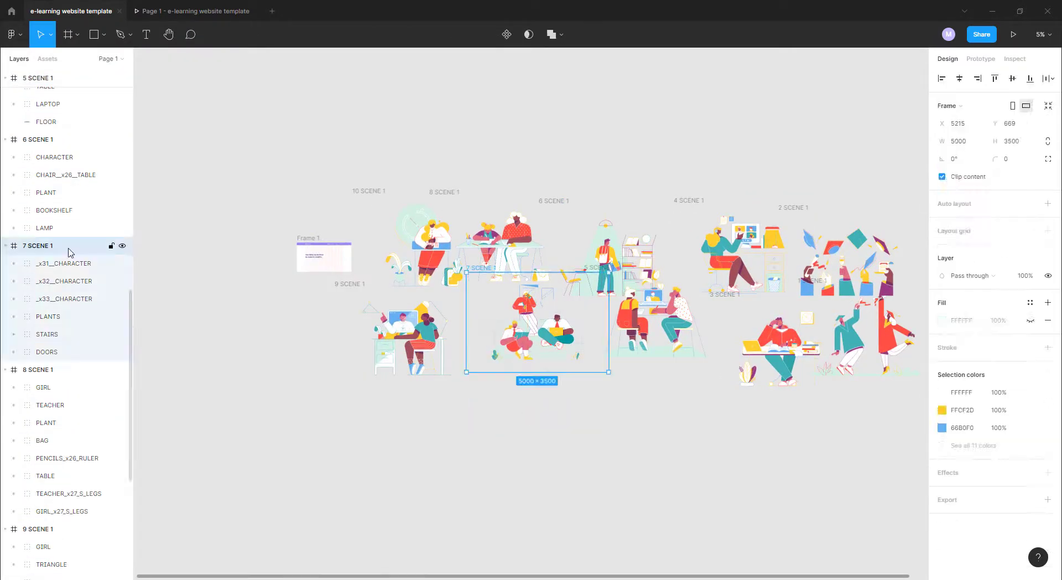
key(Delete)
click(27, 405)
key(Delete)
click(41, 255)
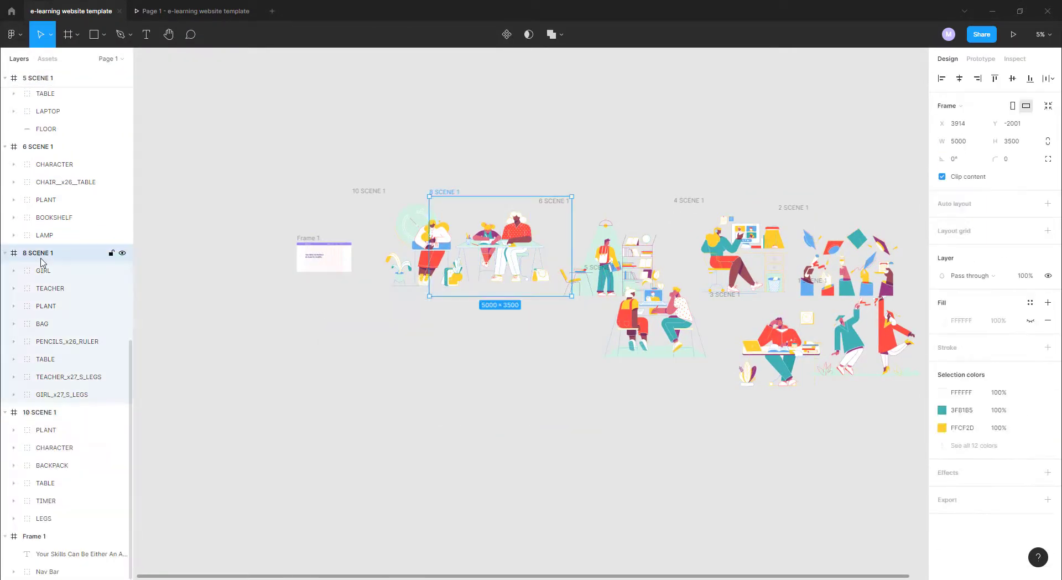
key(Delete)
click(61, 306)
key(Delete)
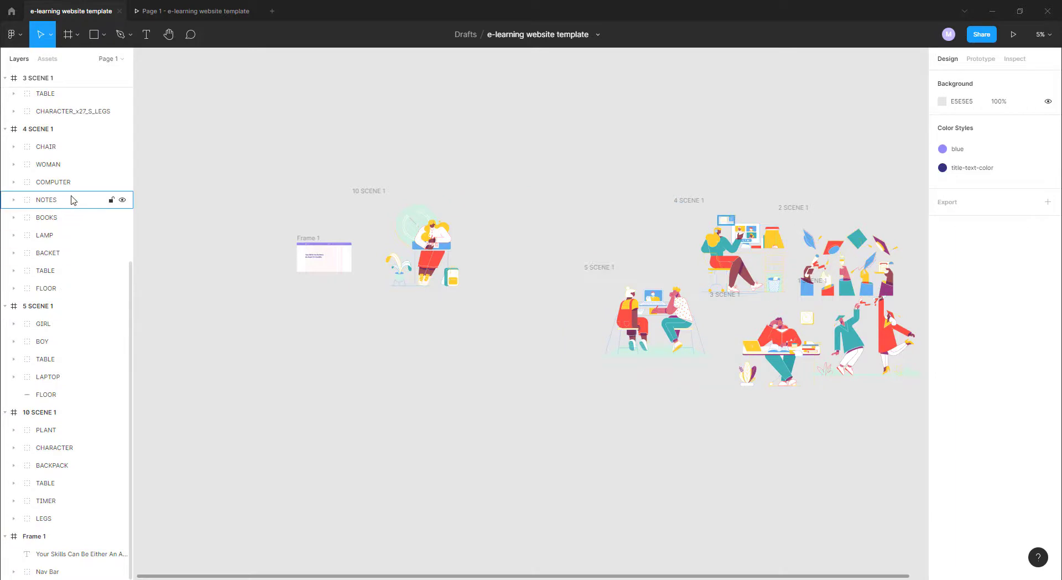
Step: Delete the 5, 4 and 10 SCENE 1 scenes and shift 3 SCENE 1 left
click(57, 307)
key(Delete)
click(57, 236)
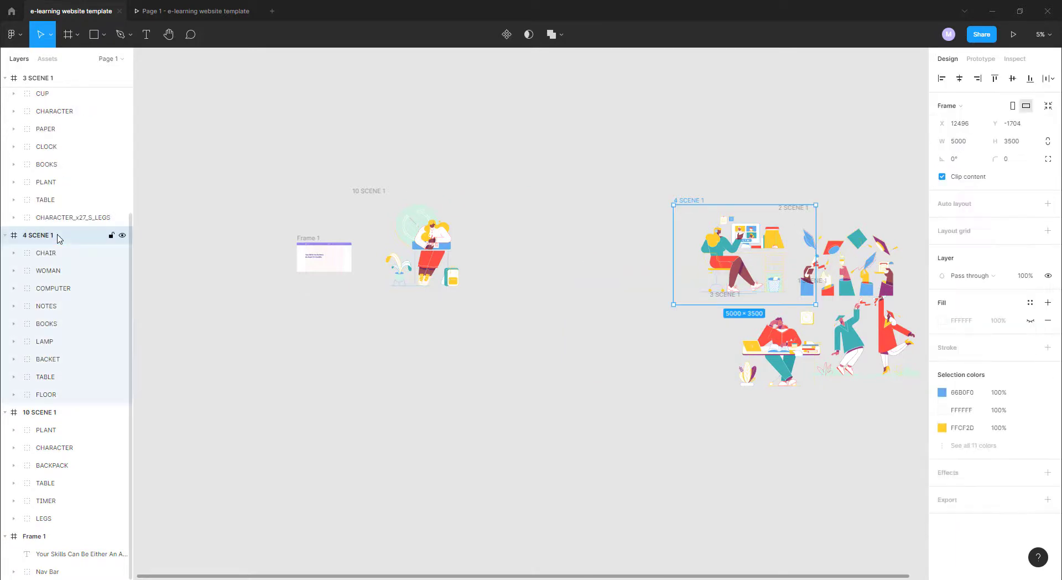
key(Delete)
click(51, 413)
key(Delete)
drag(832, 352, 680, 343)
click(653, 424)
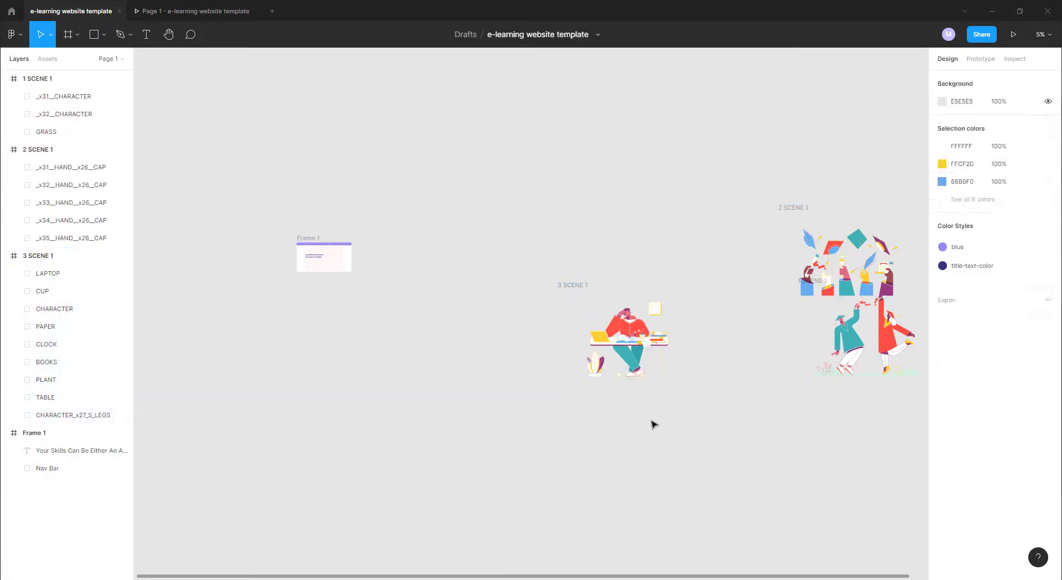
Step: Delete the remaining 1 and 2 SCENE 1 scenes, leaving only 3 SCENE 1
click(74, 151)
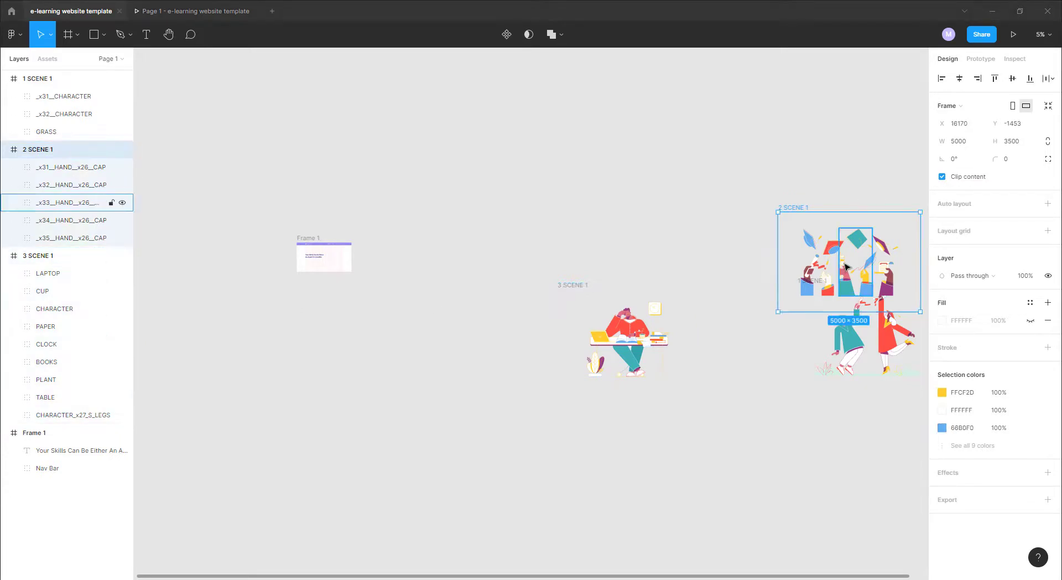
click(846, 337)
key(Delete)
drag(822, 266, 749, 194)
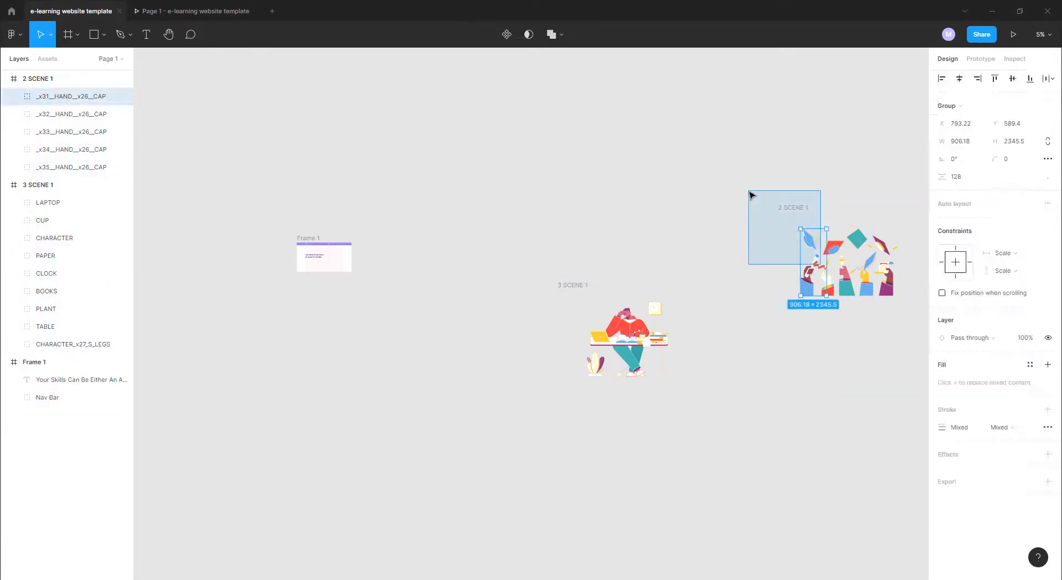
key(Delete)
scroll(531, 277, right, 3)
Step: Move the 3 SCENE 1 scene into Frame 1 beside the heading, sized 616×431
drag(449, 283, 501, 319)
drag(525, 371, 279, 307)
scroll(159, 246, up, 5)
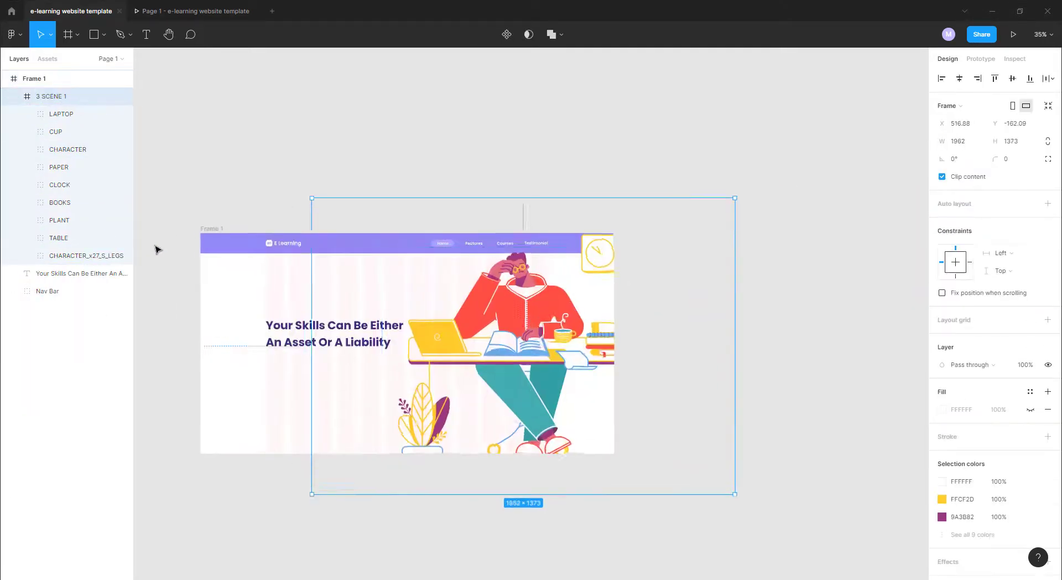
drag(734, 495, 529, 379)
scroll(528, 379, up, 3)
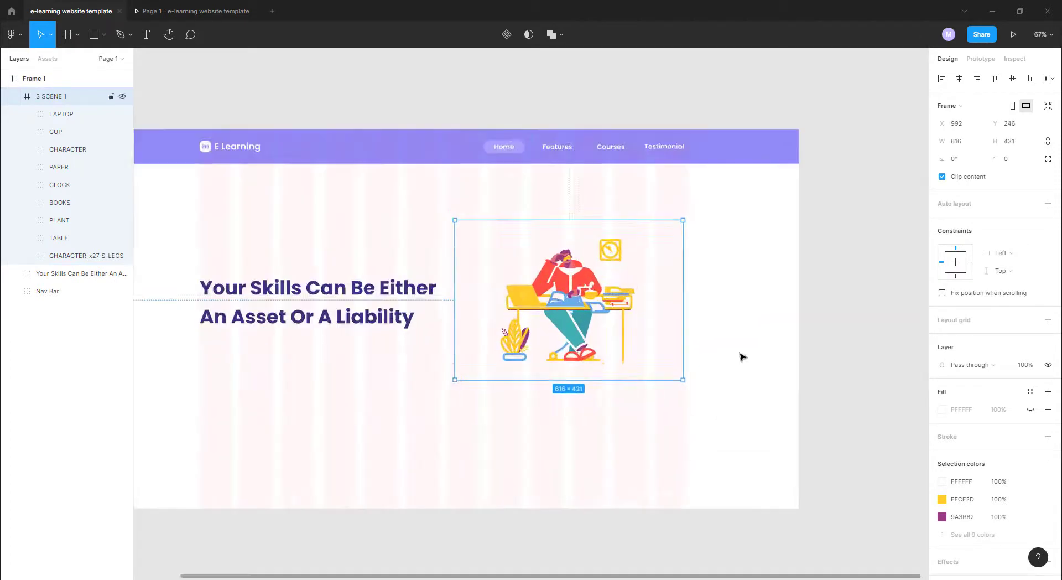
drag(576, 332, 580, 366)
click(327, 403)
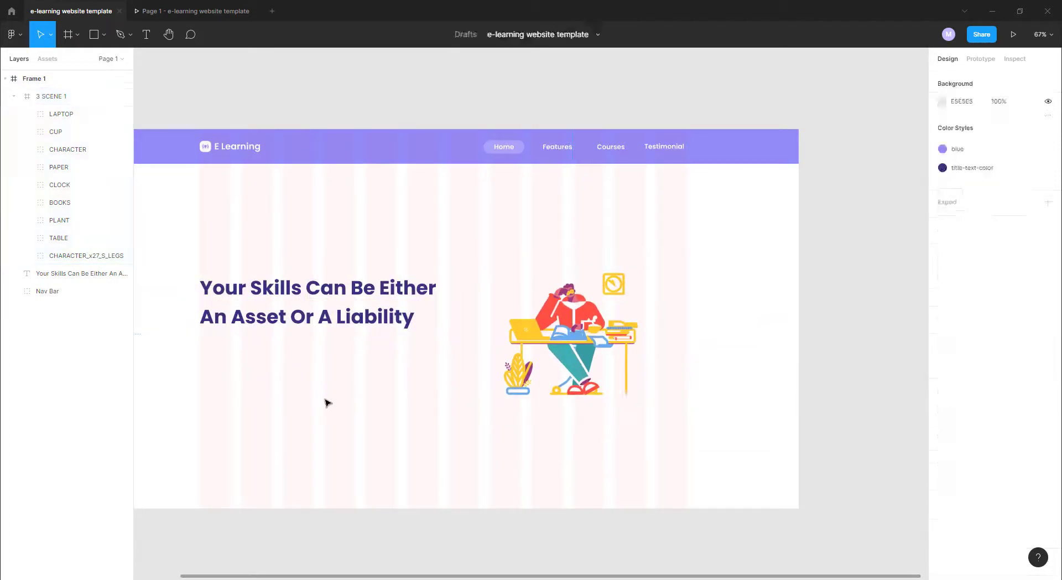
Step: Swap the desk character's red clothing for purple in the illustration's Selection colors
click(310, 310)
scroll(137, 380, up, 2)
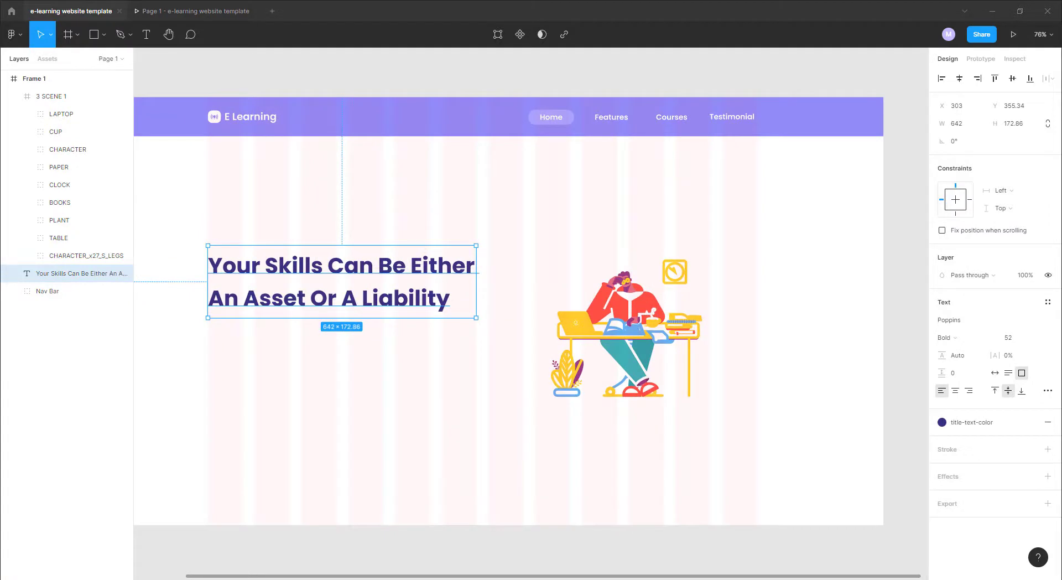
click(689, 393)
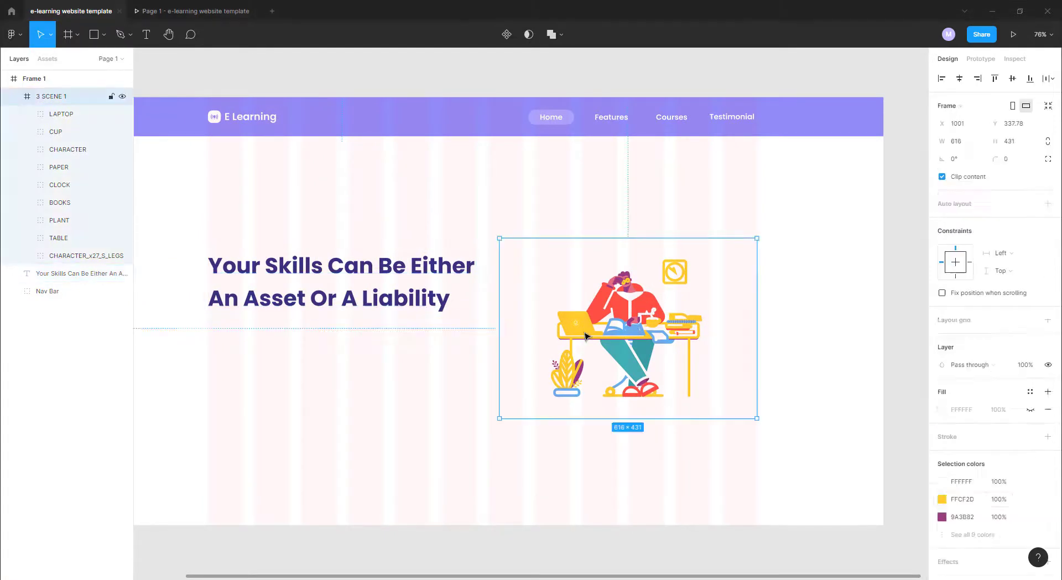
key(Escape)
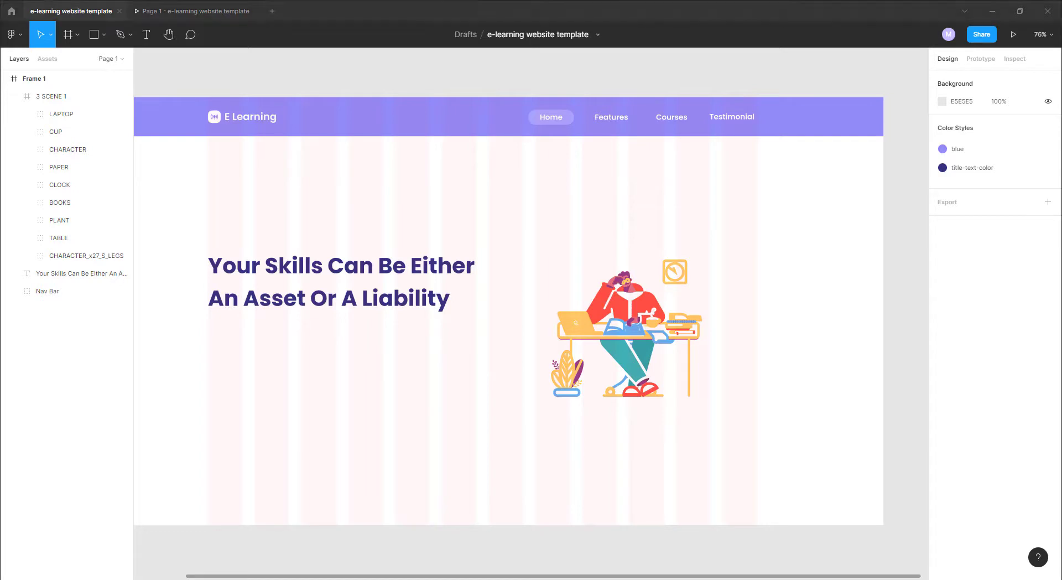
click(688, 388)
click(754, 424)
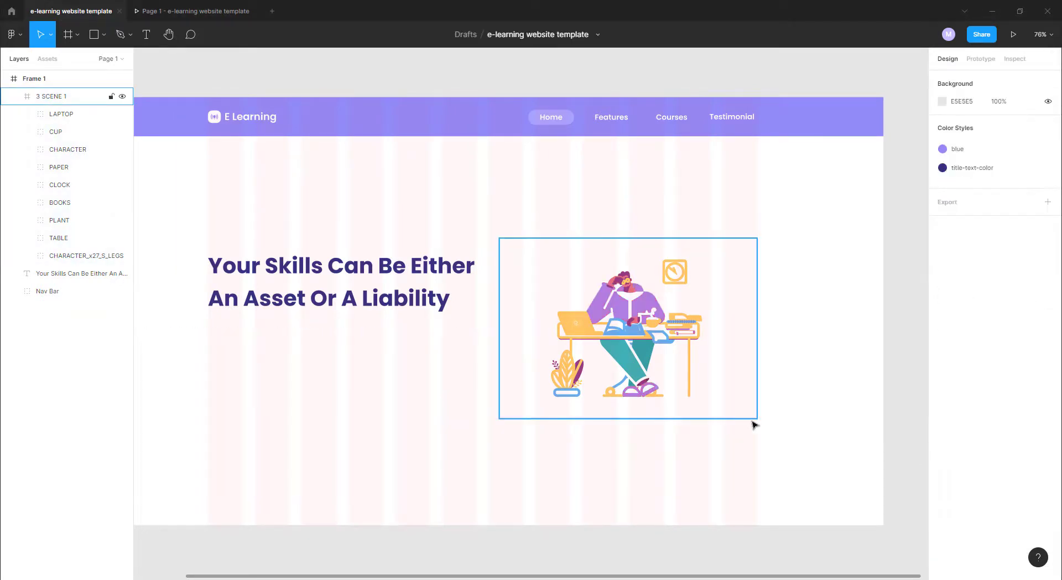
click(658, 334)
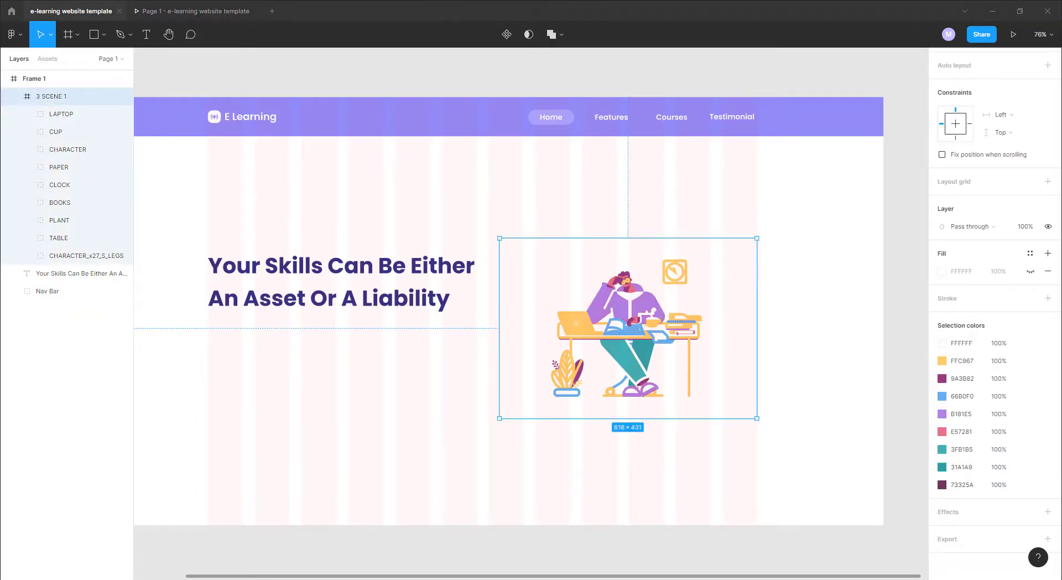
click(889, 404)
key(ctrl+z)
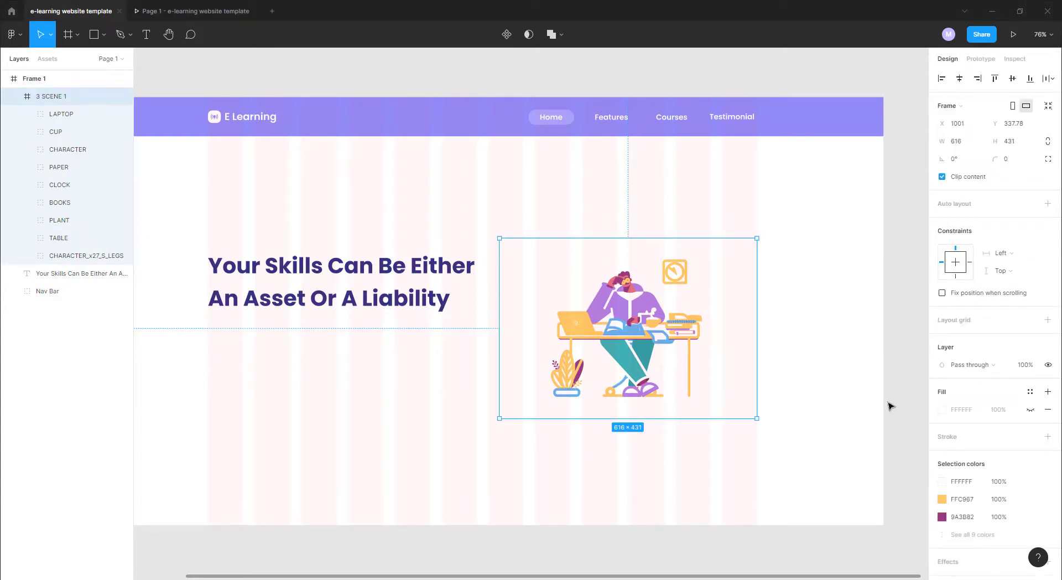
click(213, 381)
scroll(213, 382, up, 2)
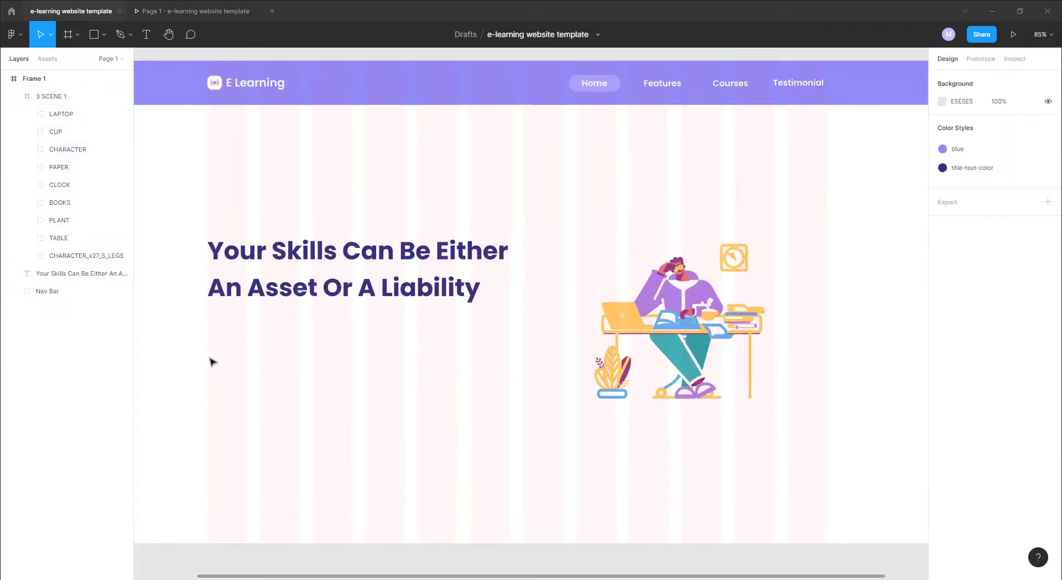
Step: Add a 'Learn more' text below the headline, size 16, Regular, white FFFFFF
key(t)
drag(208, 353, 309, 377)
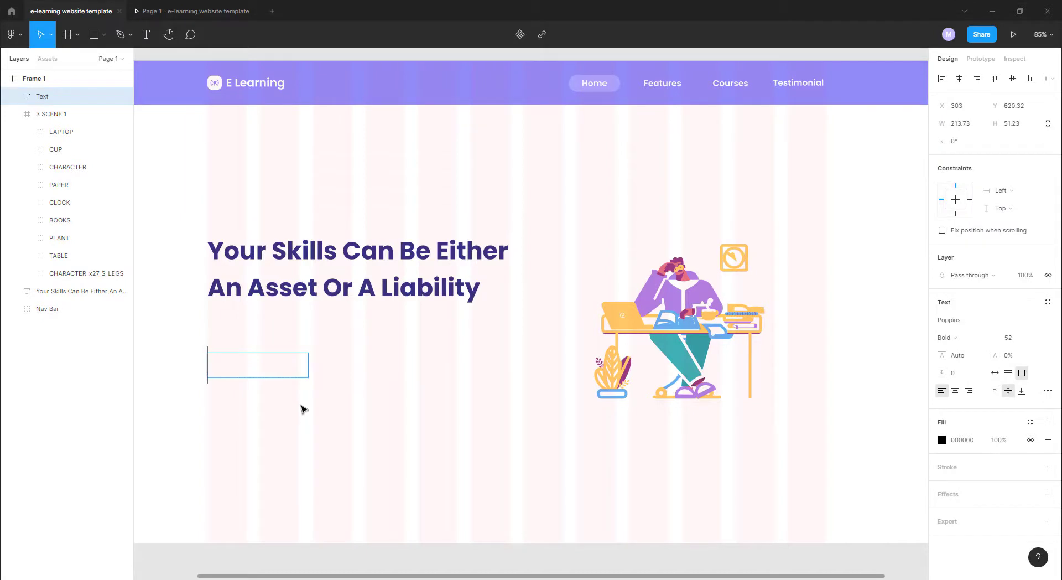
text(Learn more)
key(ctrl+a)
click(1036, 338)
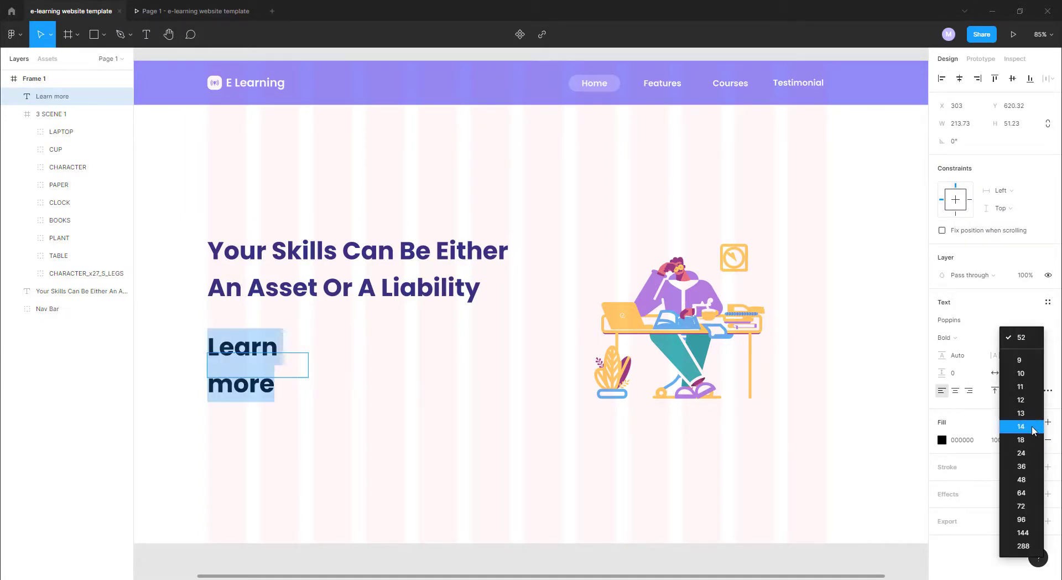
click(1015, 401)
click(946, 337)
click(963, 298)
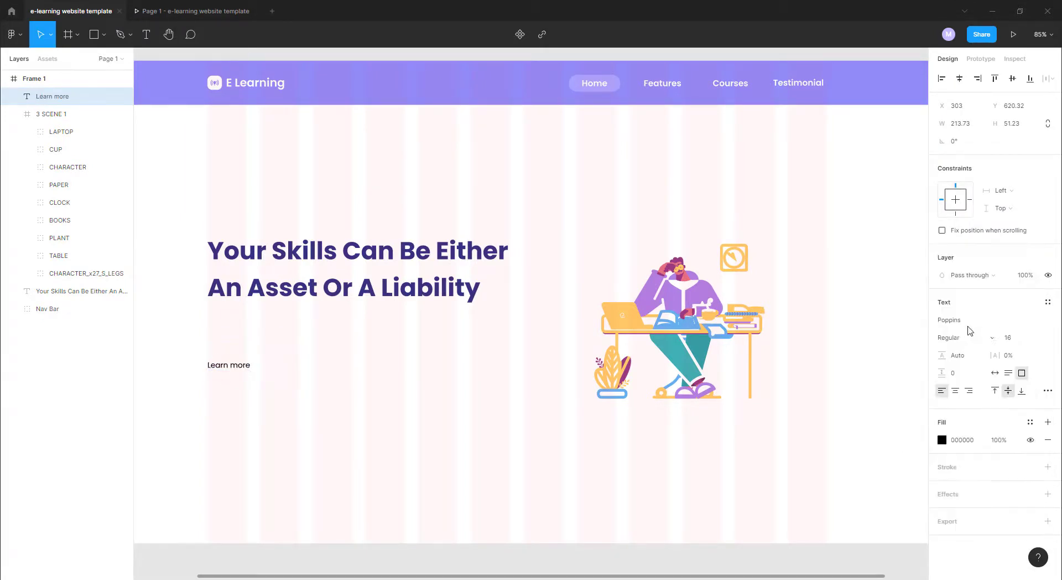
click(942, 440)
text(FFFFFF)
key(Escape)
Step: Draw a rectangle behind the text with a yellow FFC967 to orange linear gradient
key(r)
drag(196, 350, 267, 376)
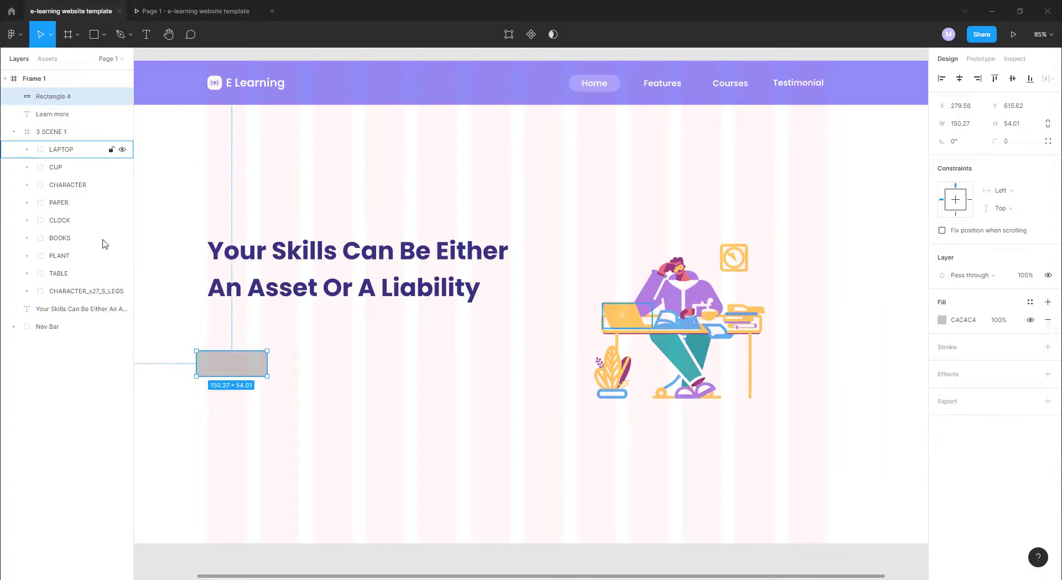
click(24, 131)
click(53, 114)
key(shift+2)
click(942, 320)
click(822, 527)
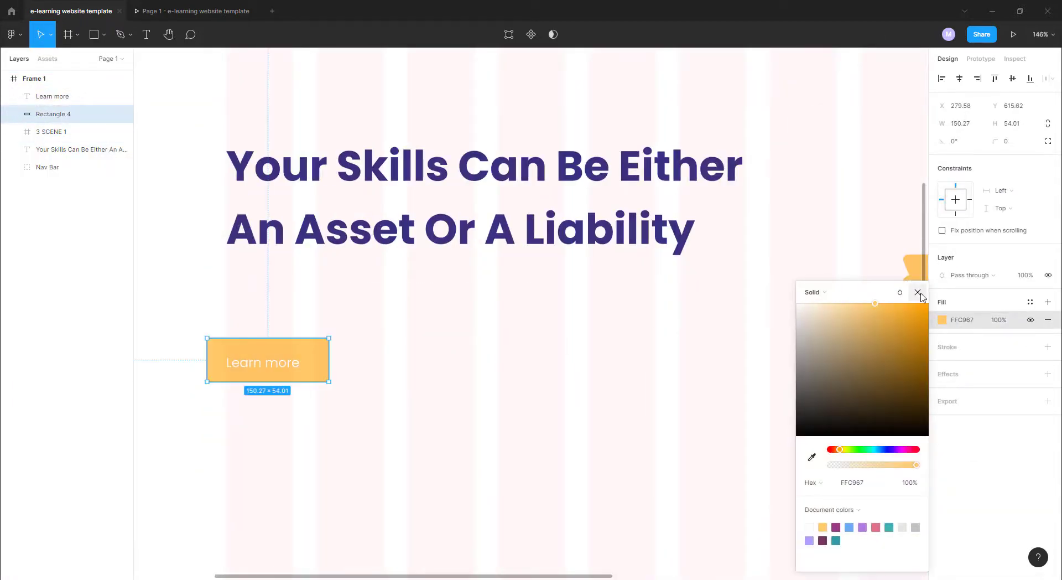
click(813, 292)
click(818, 311)
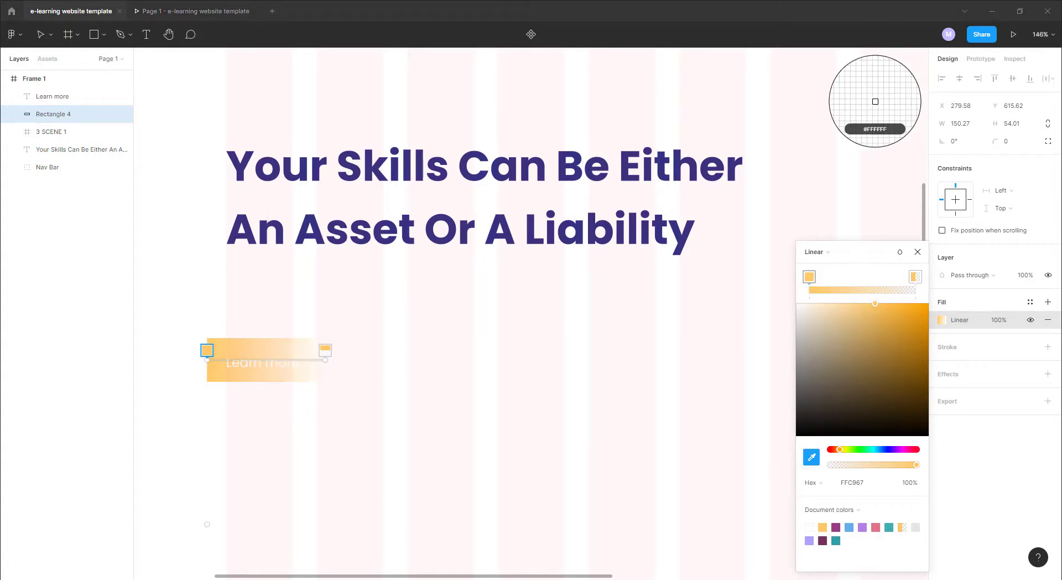
click(900, 338)
click(915, 276)
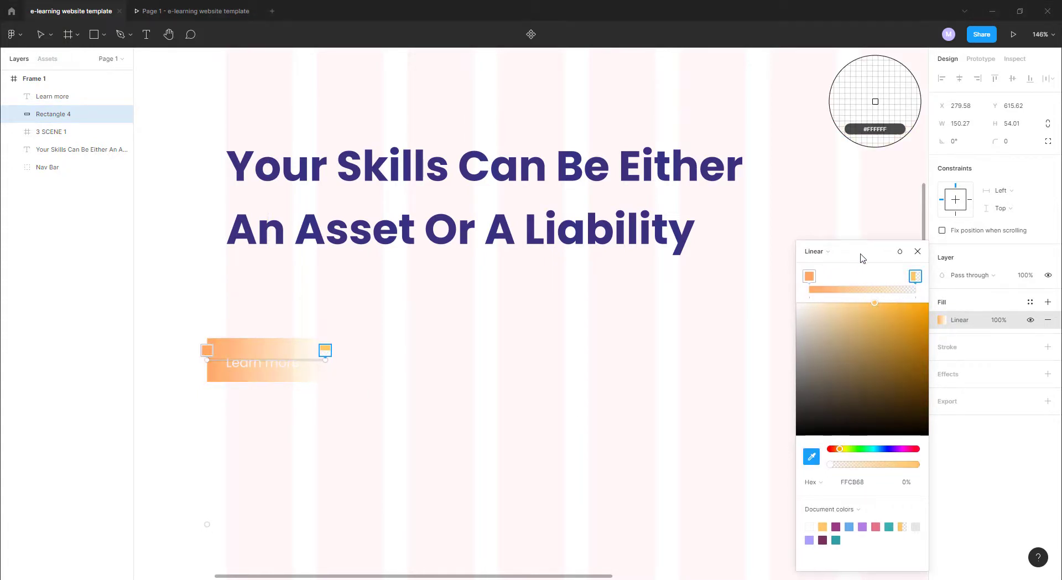
Step: Shape the rectangle into a 184×54 rounded pill and save the gradient as yellow-linear-bg
scroll(326, 357, up, 2)
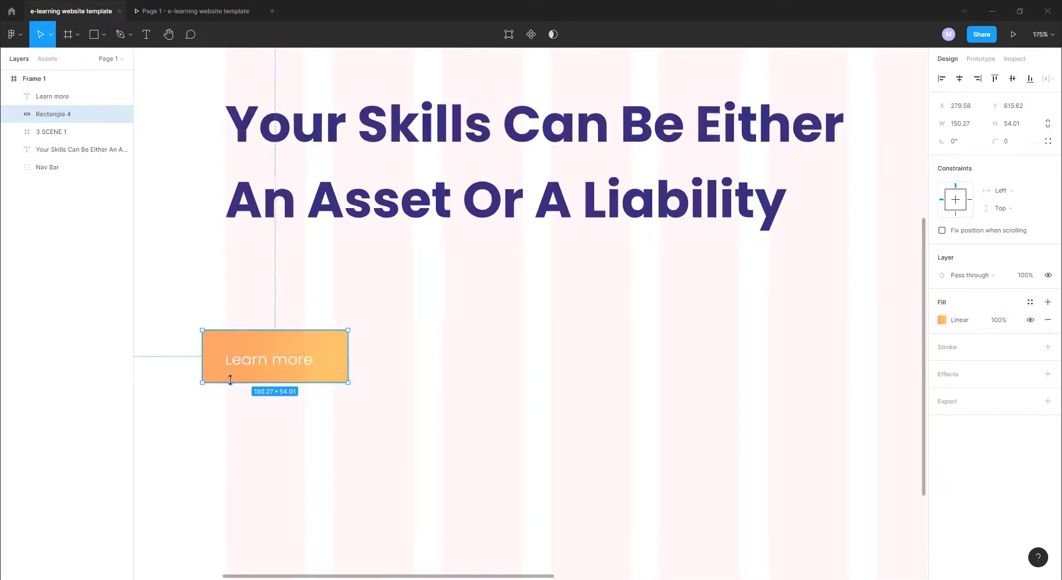
mouse_move(280, 369)
mouse_down()
mouse_move(329, 361)
mouse_move(299, 365)
mouse_up()
drag(371, 354, 413, 354)
mouse_move(288, 359)
mouse_down()
mouse_move(249, 367)
mouse_move(293, 359)
mouse_up()
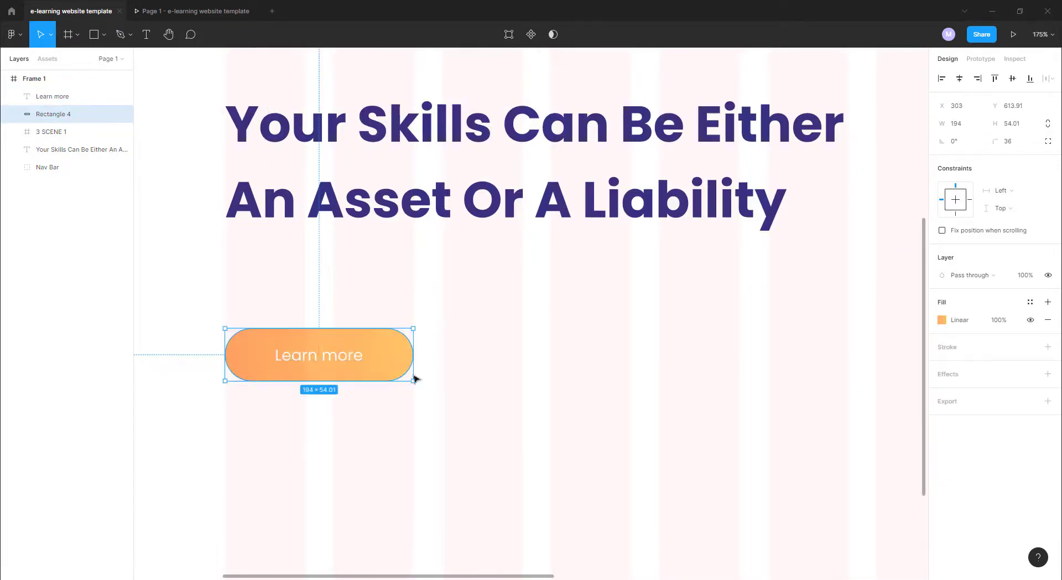
click(1030, 301)
click(1041, 321)
key(Return)
click(319, 355)
click(965, 337)
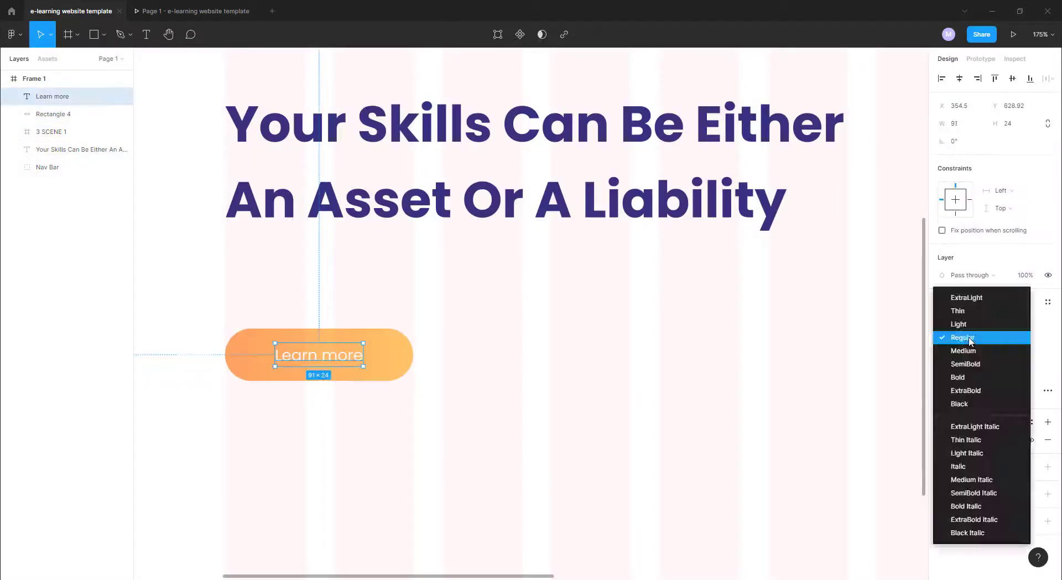
Step: Give the enlarged button a yellow FFC967 drop shadow, 61% opacity, blur 15
click(351, 360)
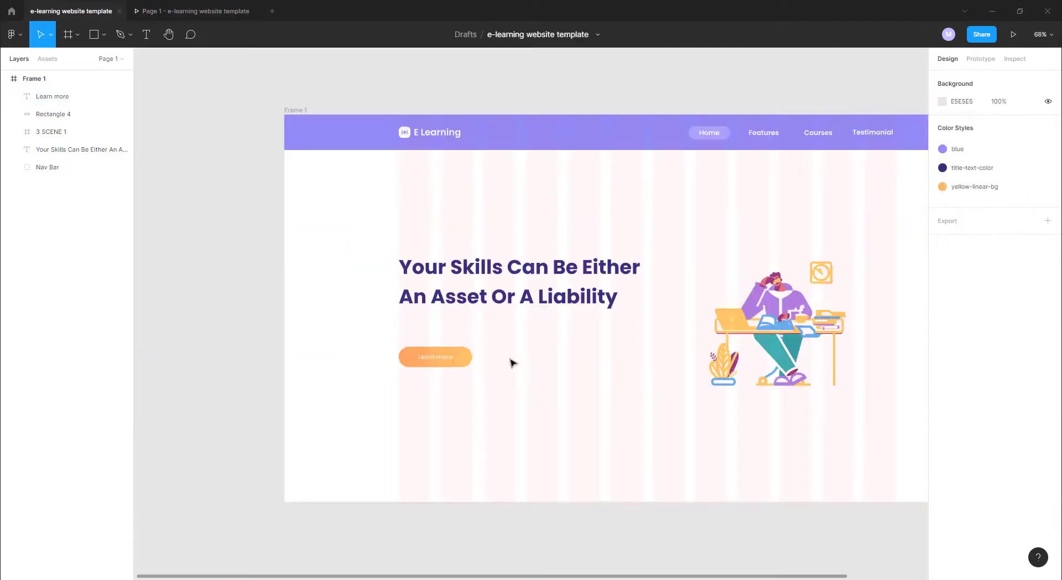
drag(487, 344, 498, 355)
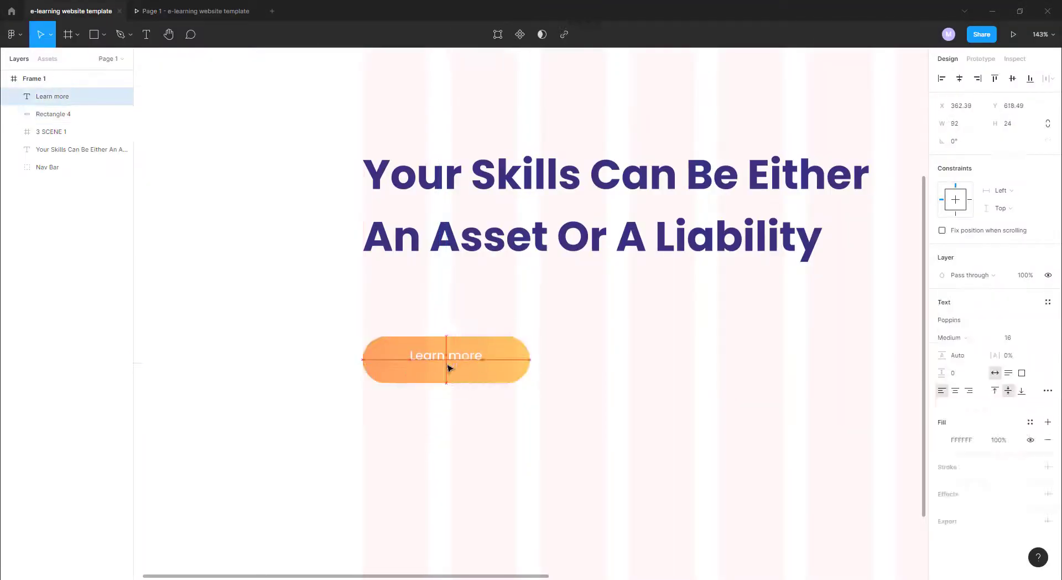
click(1048, 355)
click(941, 374)
click(809, 437)
click(689, 527)
click(809, 436)
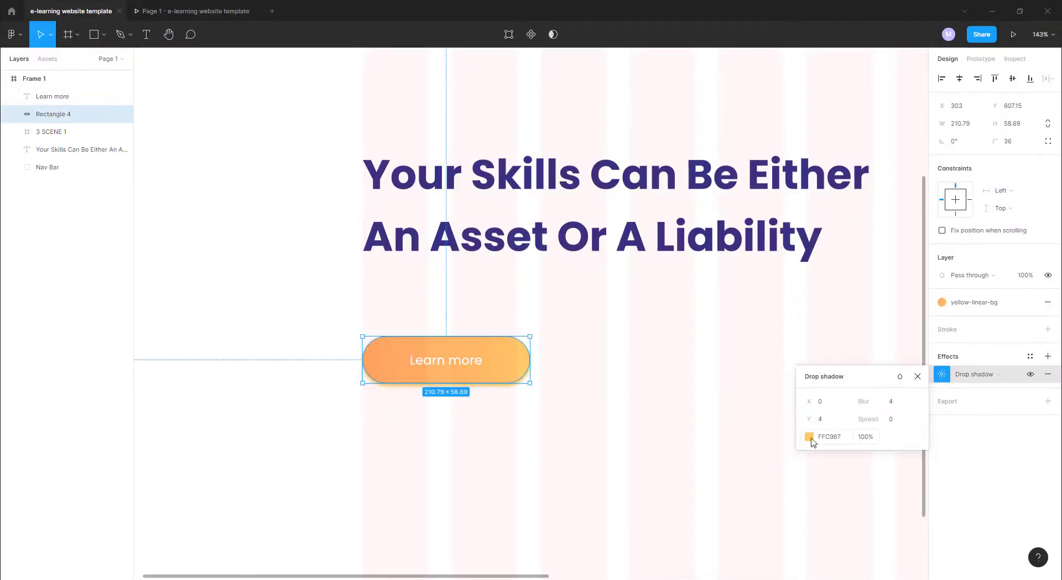
drag(716, 465, 751, 465)
drag(864, 401, 986, 401)
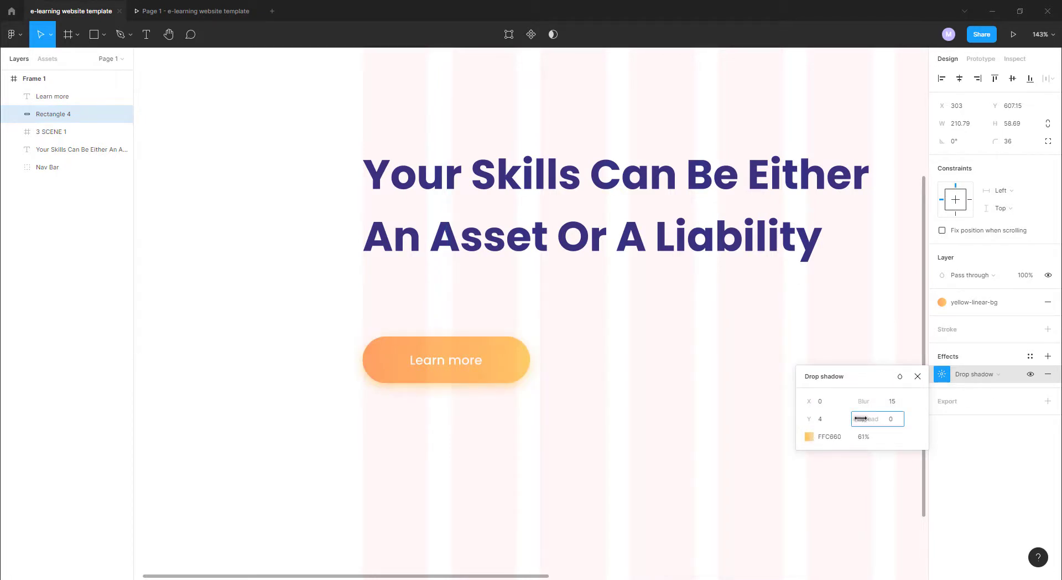
click(203, 11)
Step: Group the Learn more text and rectangle into a button and duplicate it rightward
click(71, 11)
shift+click(83, 96)
key(ctrl+g)
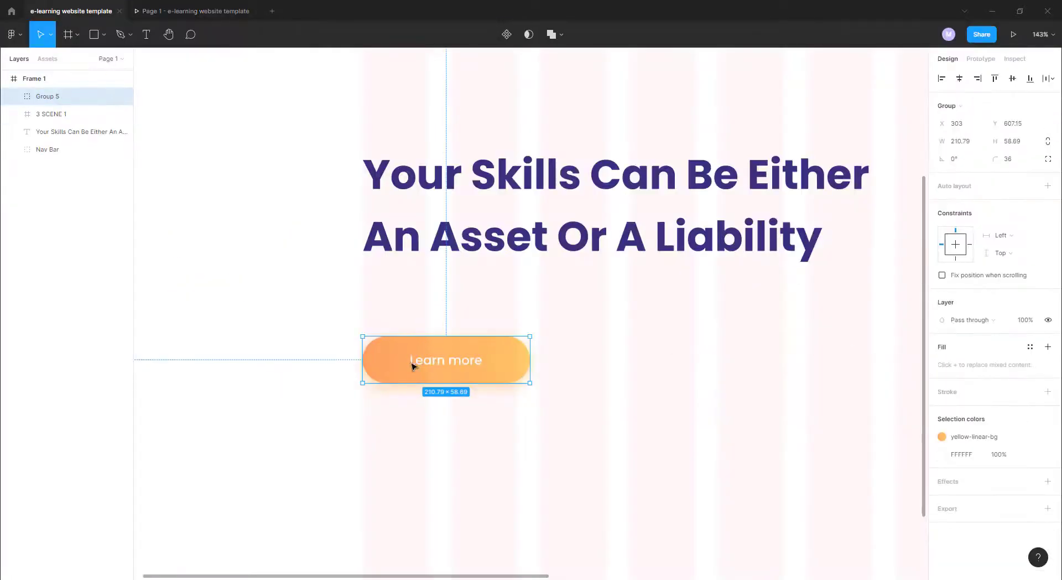
alt+drag(496, 363, 695, 360)
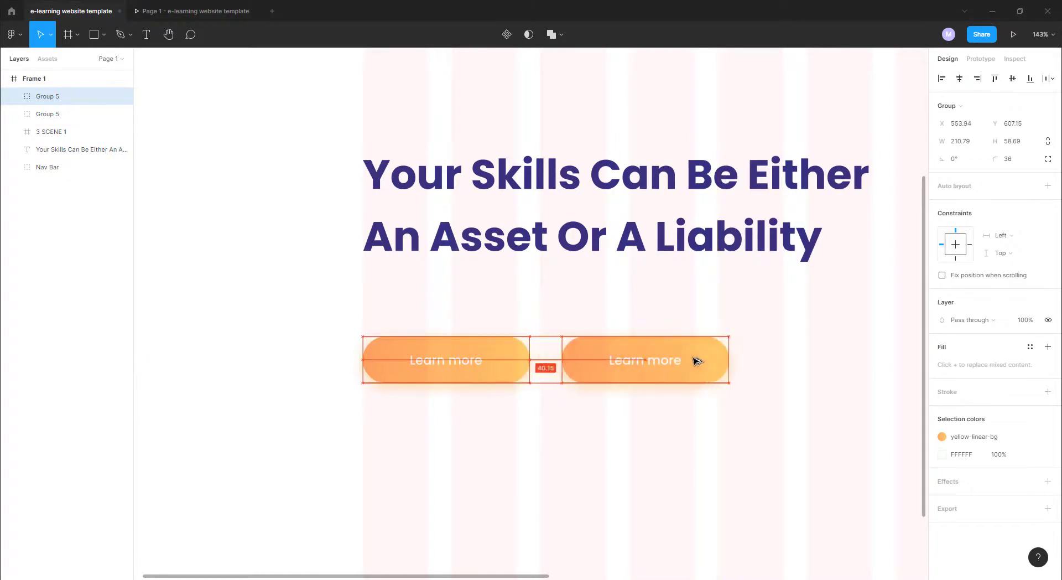
double_click(714, 365)
Step: Give the copy a 2 px title-text-color outline, no fill, and relabel it 'Our Courses'
click(1048, 311)
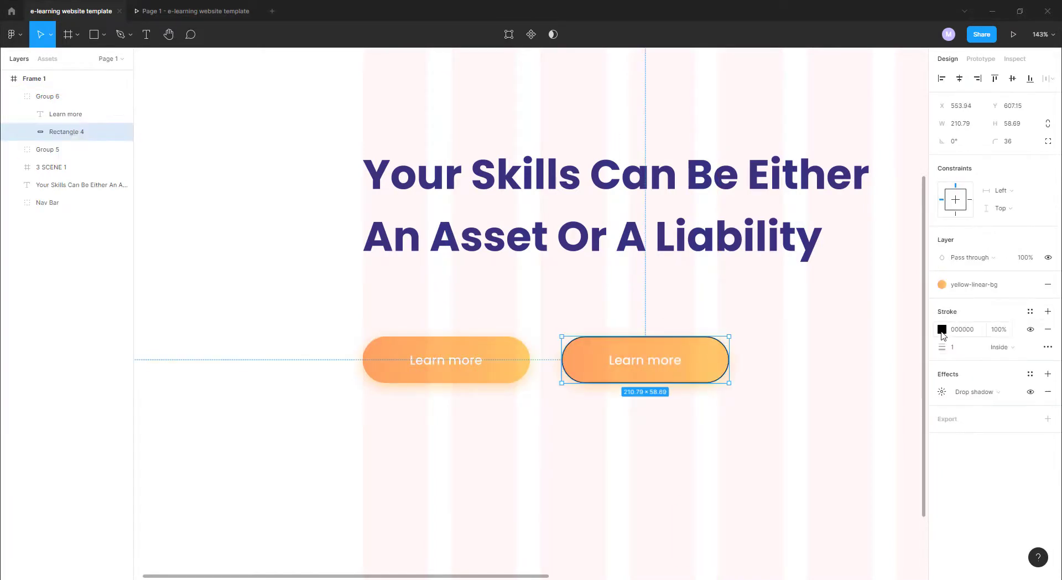
click(942, 329)
click(948, 374)
click(954, 330)
text(2)
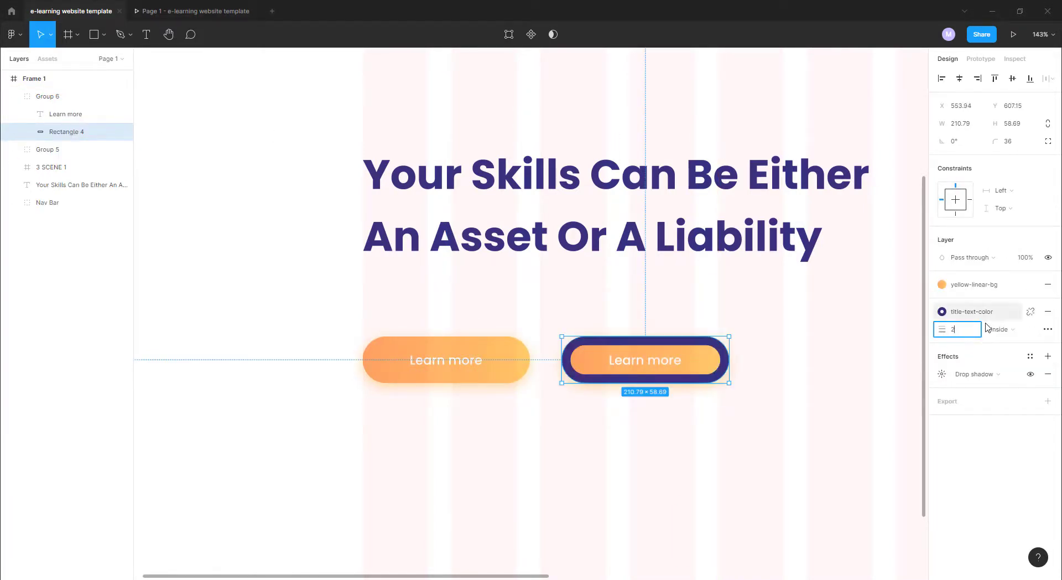
key(Return)
click(1048, 284)
double_click(640, 363)
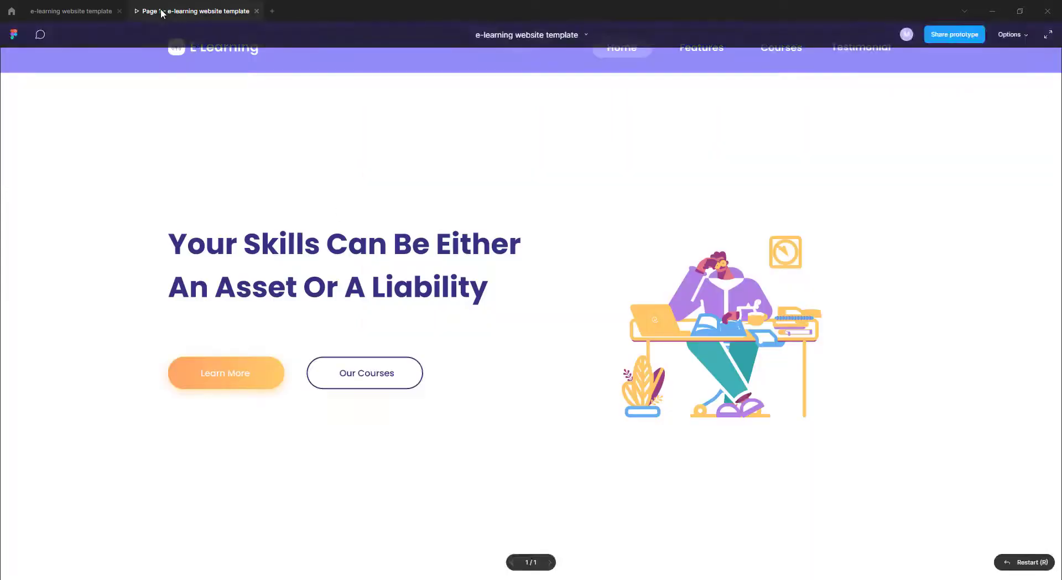
Step: Preview the page as a prototype and return to the design editor
click(57, 135)
click(168, 12)
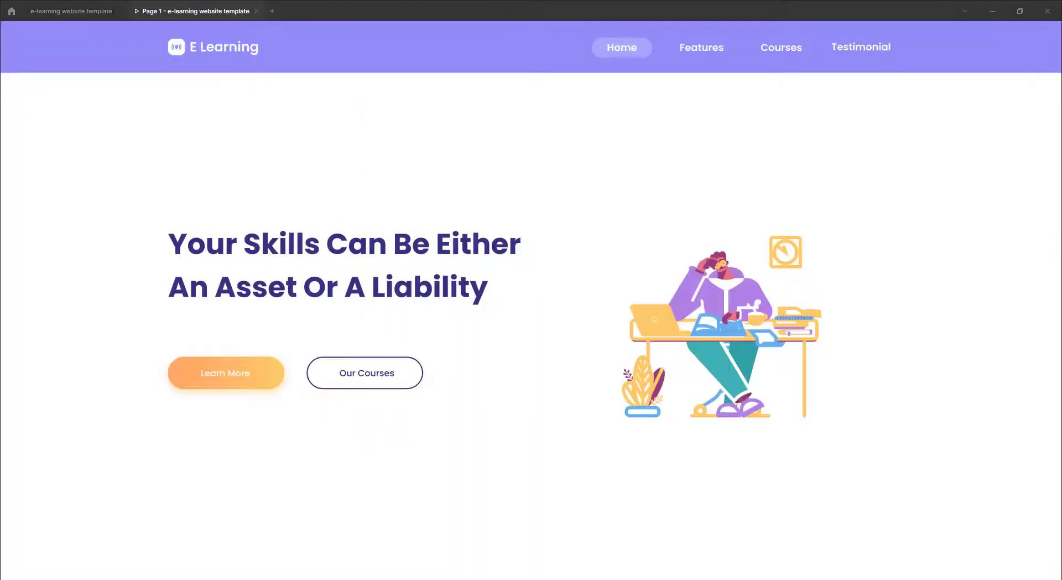
click(64, 12)
click(664, 359)
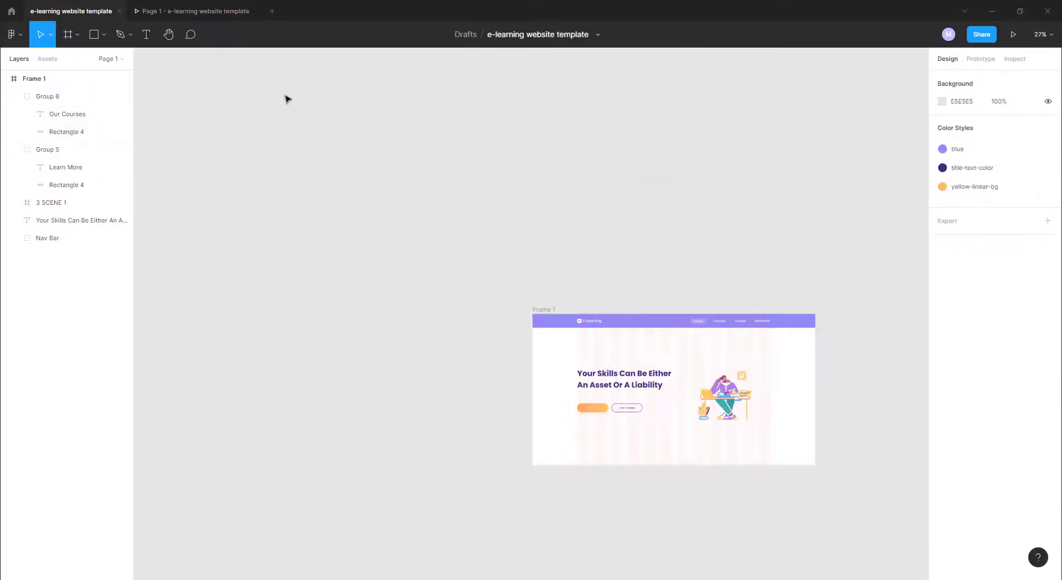
click(169, 11)
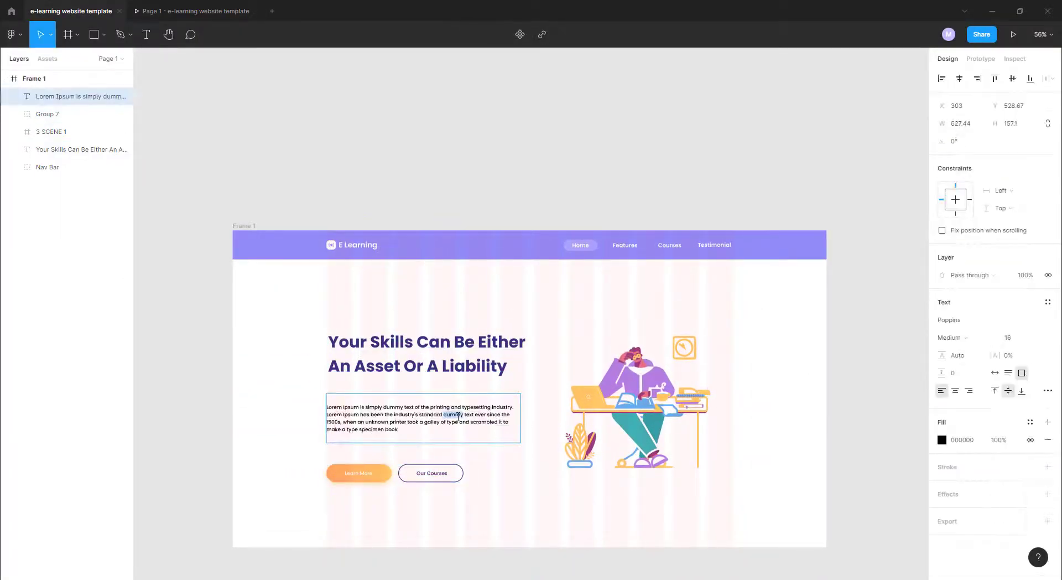
Step: Set the paragraph to size 15 and save its fill as the gen-text-color style
key(Return)
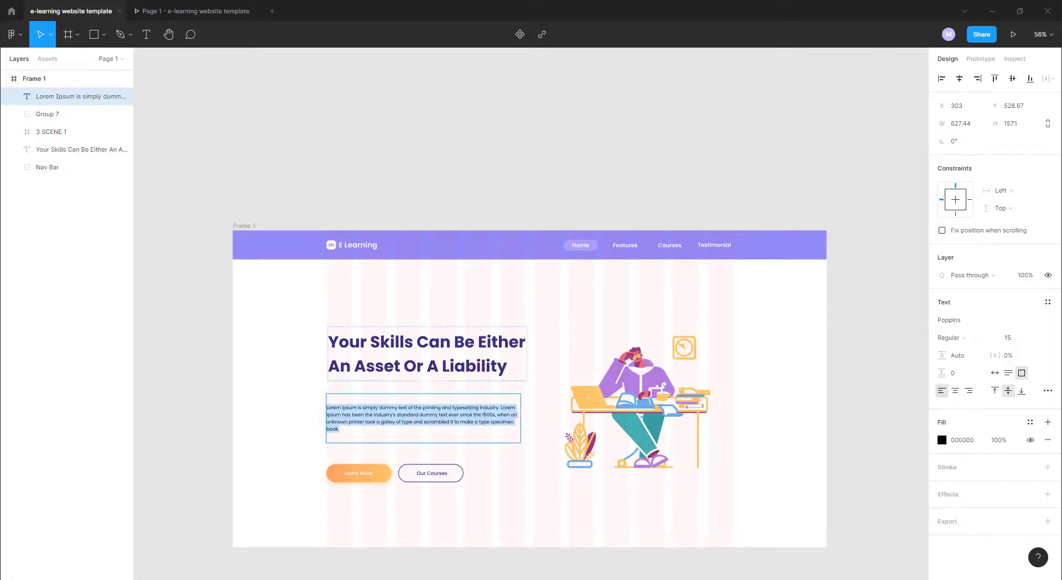
click(1030, 421)
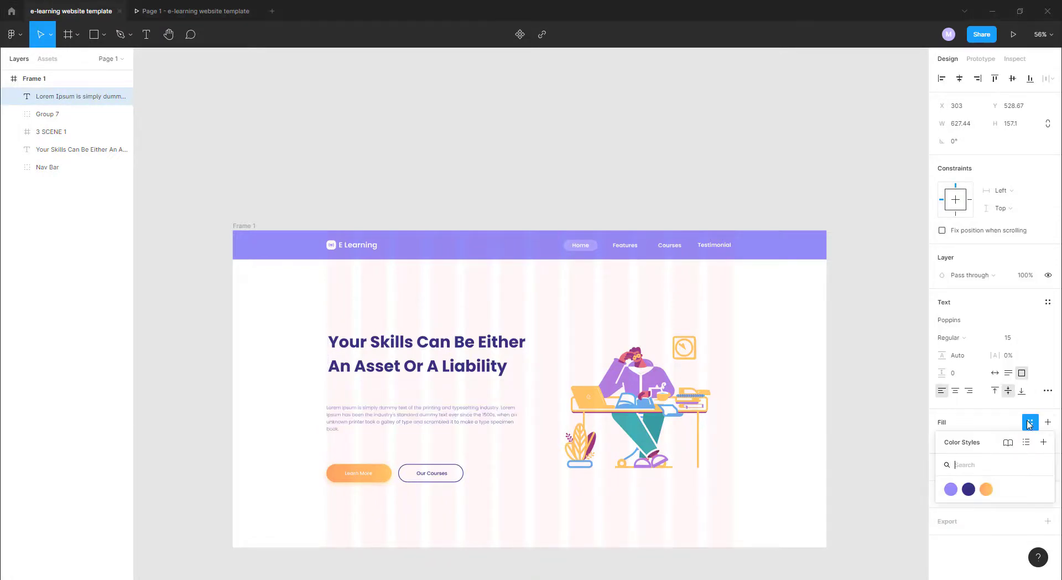
click(1043, 442)
text(lor)
key(Return)
Step: Check the updated paragraph in the prototype preview, then return to the editor
click(194, 11)
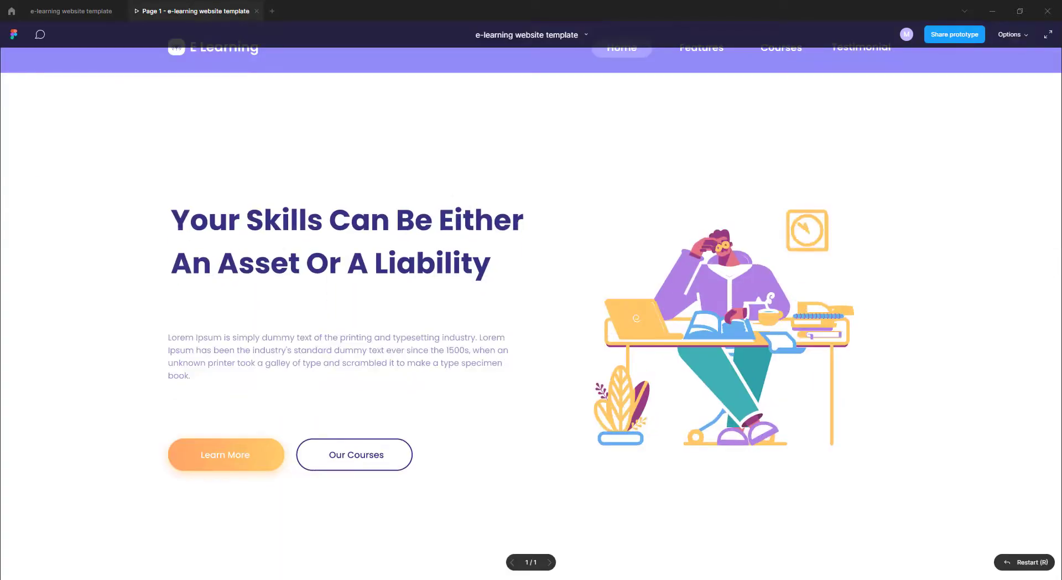
click(81, 11)
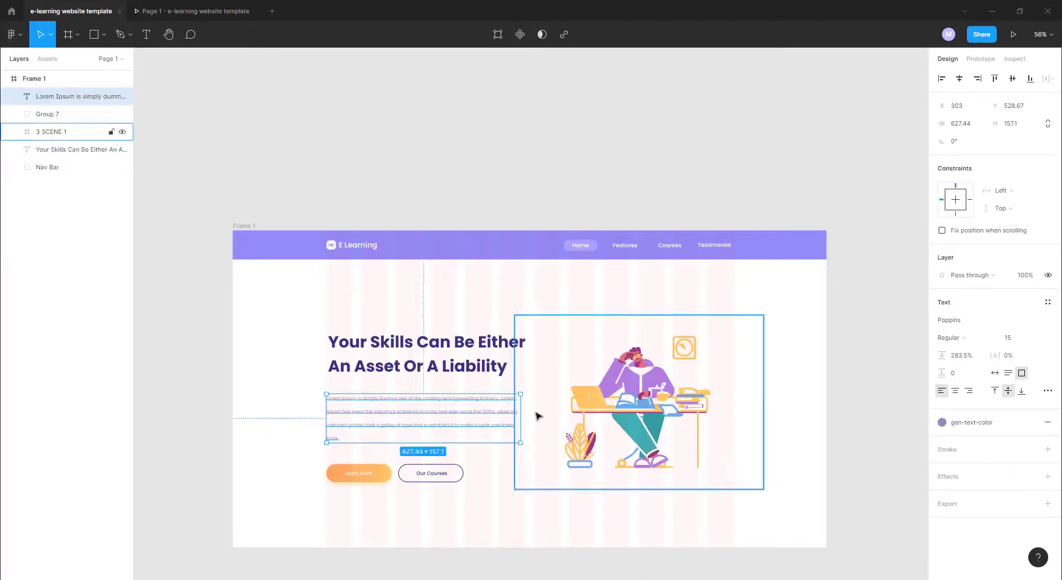
click(194, 11)
click(62, 13)
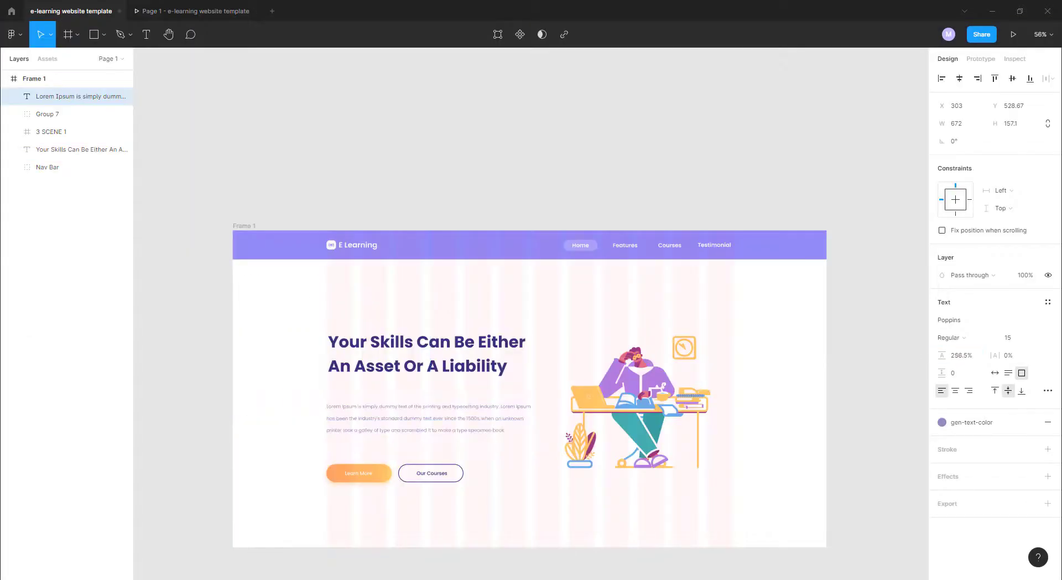
click(387, 310)
Step: Select the buttons, hero heading and paragraph and group them with Ctrl+G
click(323, 518)
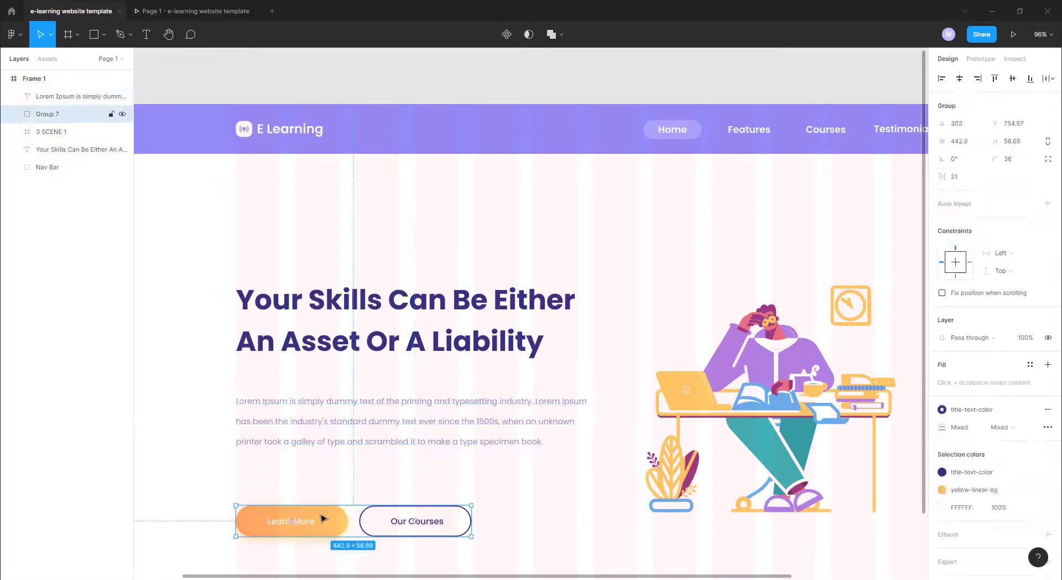
click(82, 113)
text(butt)
key(Return)
click(55, 150)
shift+click(60, 96)
key(ctrl+g)
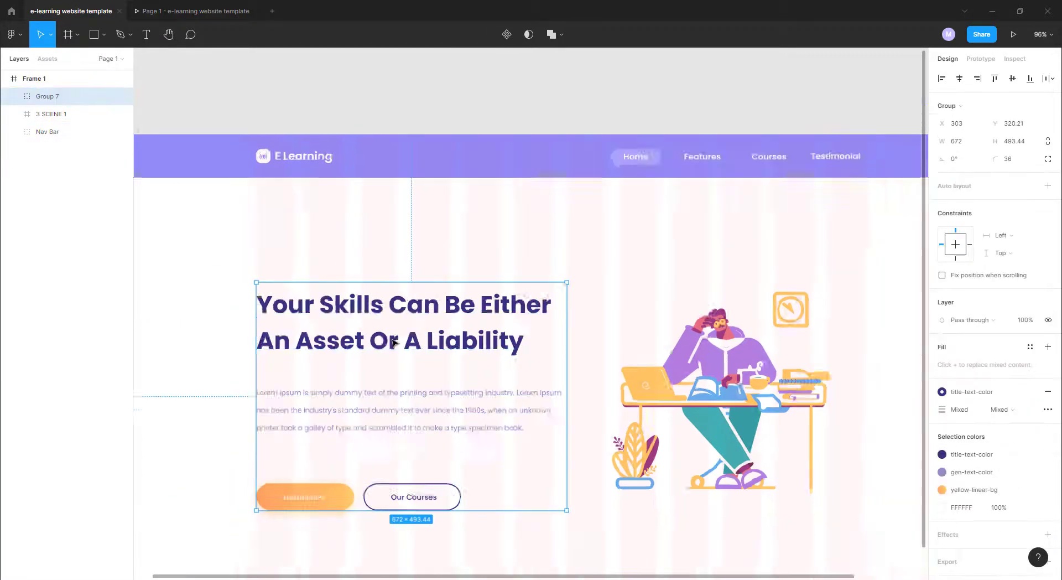
key(shift+1)
click(55, 114)
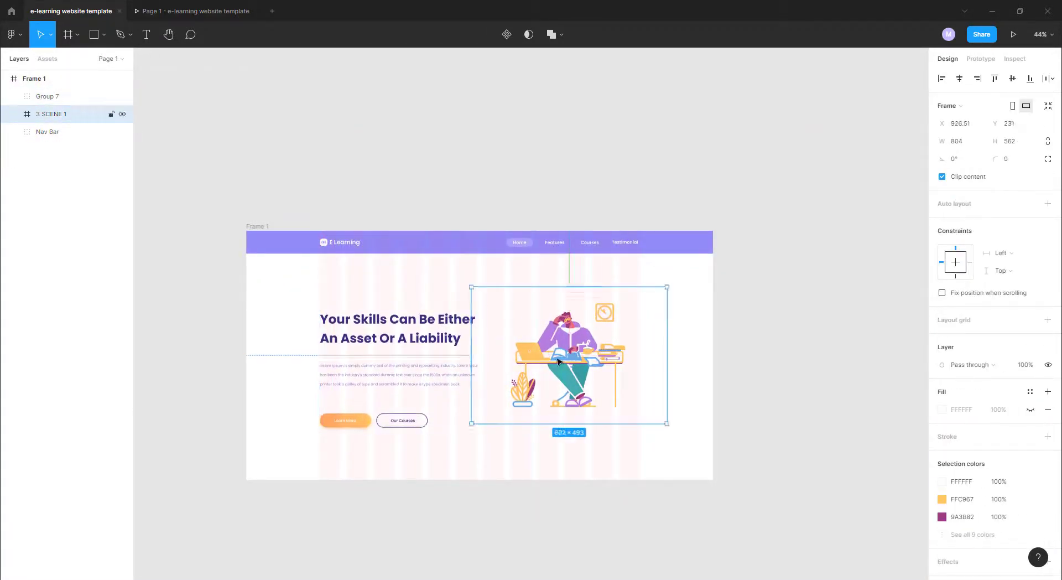
Step: Check the hero group in the prototype preview, undoing an accidental nudge
click(182, 11)
click(61, 11)
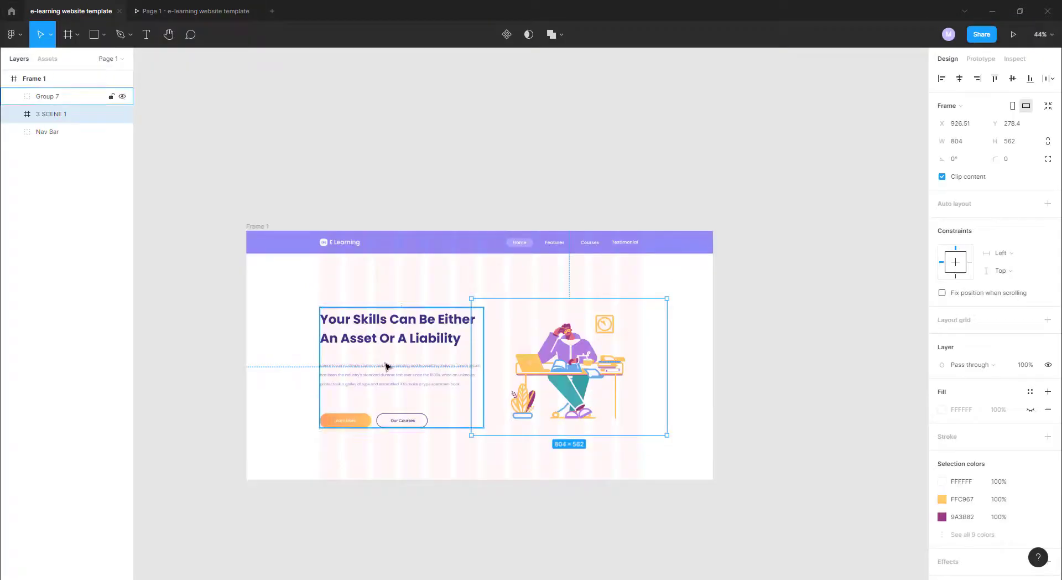
click(359, 427)
click(182, 11)
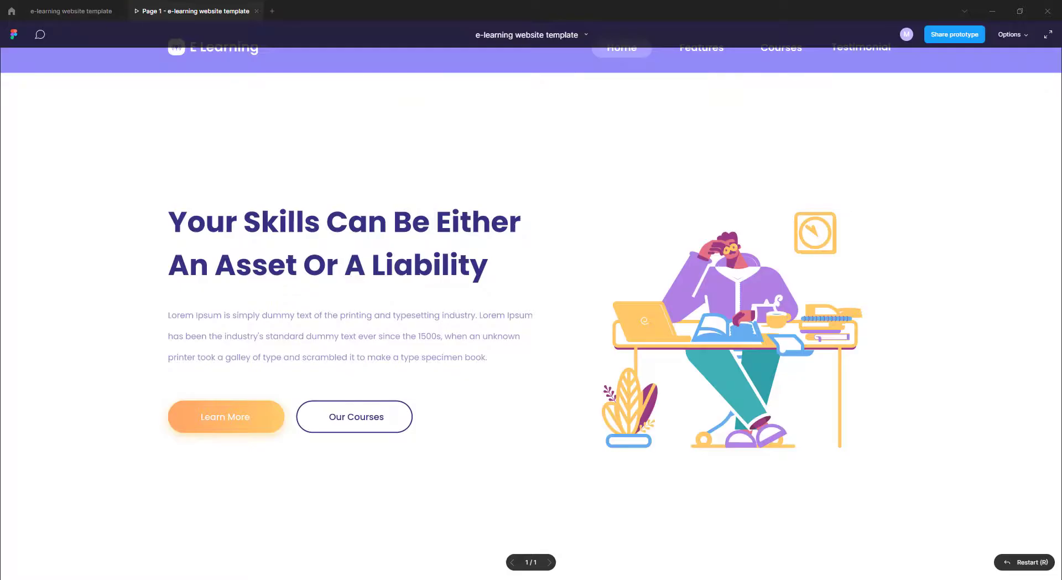
click(70, 11)
drag(413, 343, 414, 357)
key(ctrl+z)
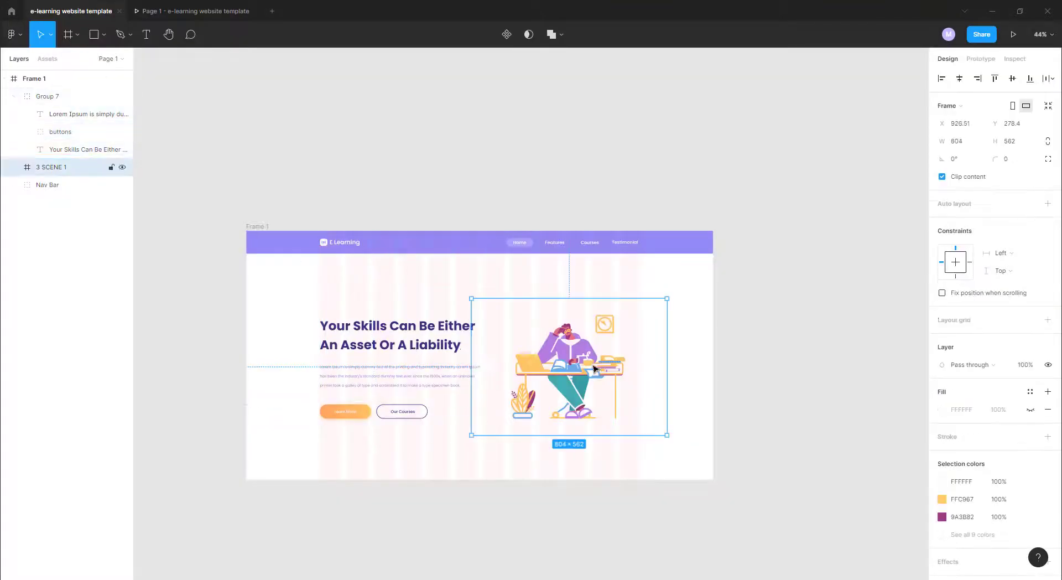
Step: Rename the new group to 'Hero text' in the Layers panel
double_click(47, 97)
click(541, 452)
scroll(540, 452, down, 2)
scroll(351, 400, up, 3)
click(350, 400)
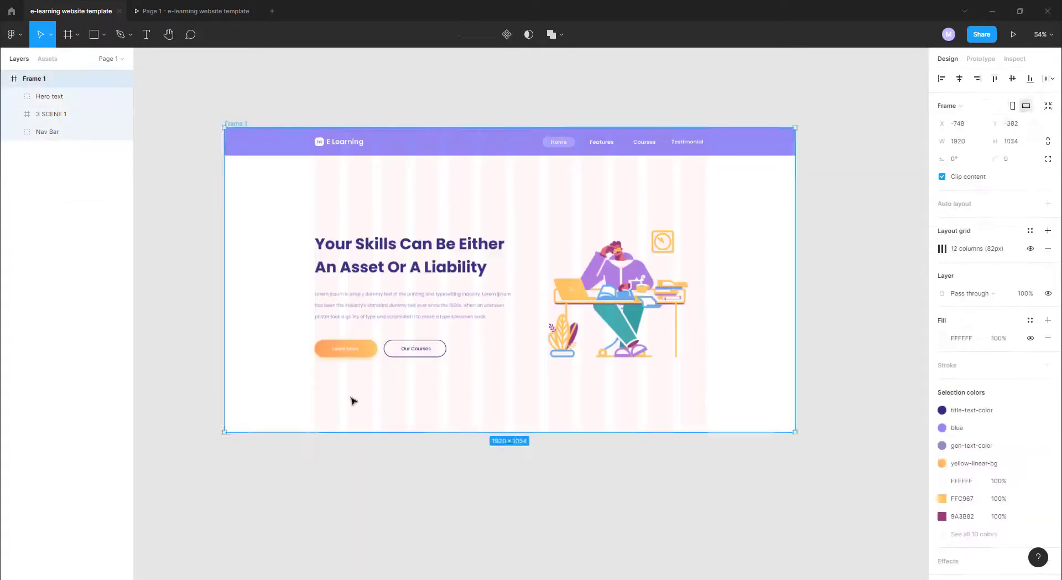
scroll(405, 367, down, 5)
Step: Add the 'Why Our Courses?' heading below the hero, styled Title-text with title-text-color
key(t)
drag(432, 344, 586, 398)
text(Why Our Courses?)
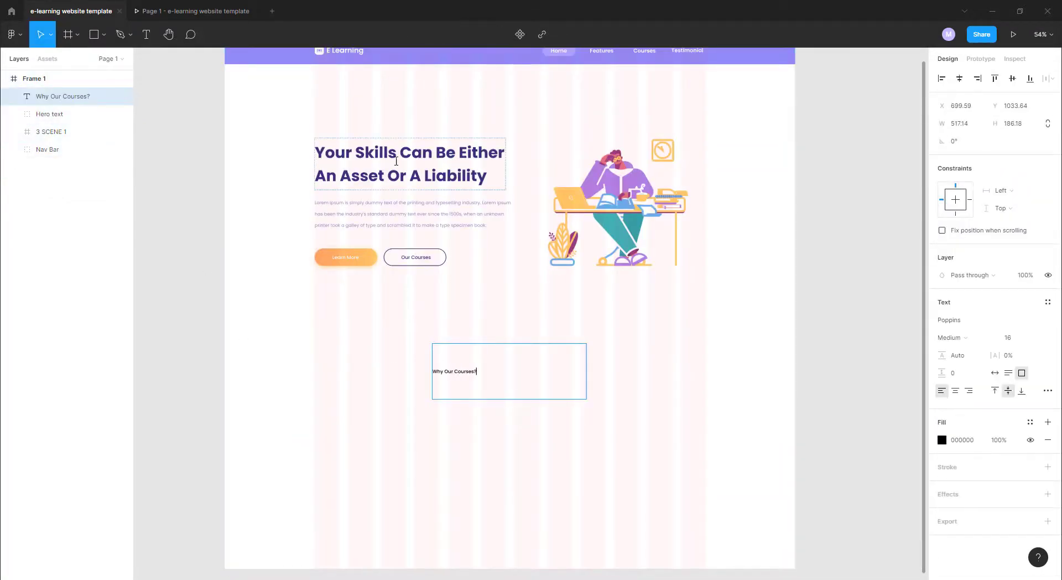
click(396, 161)
click(1045, 282)
click(1045, 303)
click(608, 332)
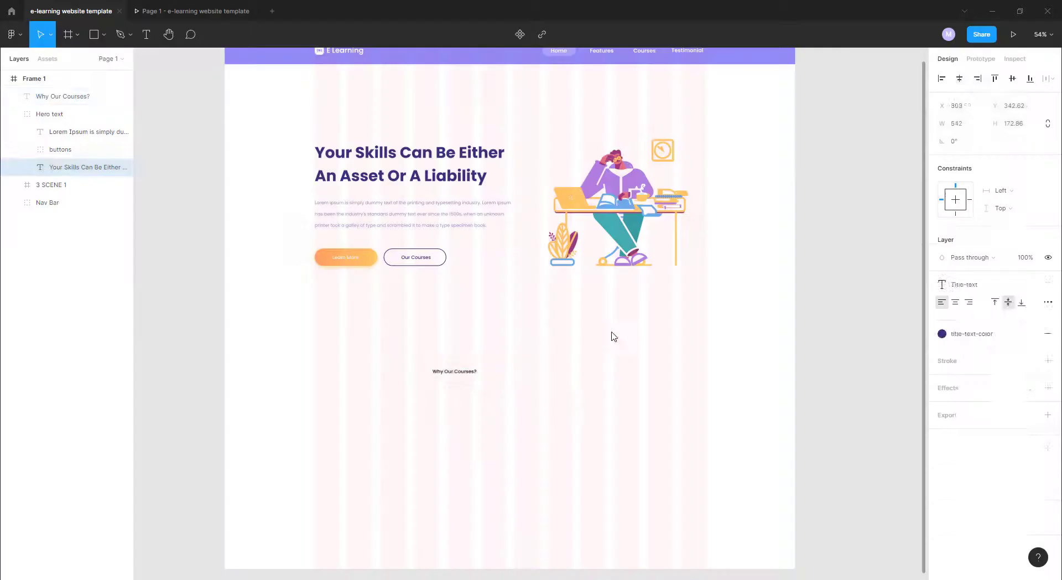
double_click(453, 372)
click(1030, 422)
click(969, 489)
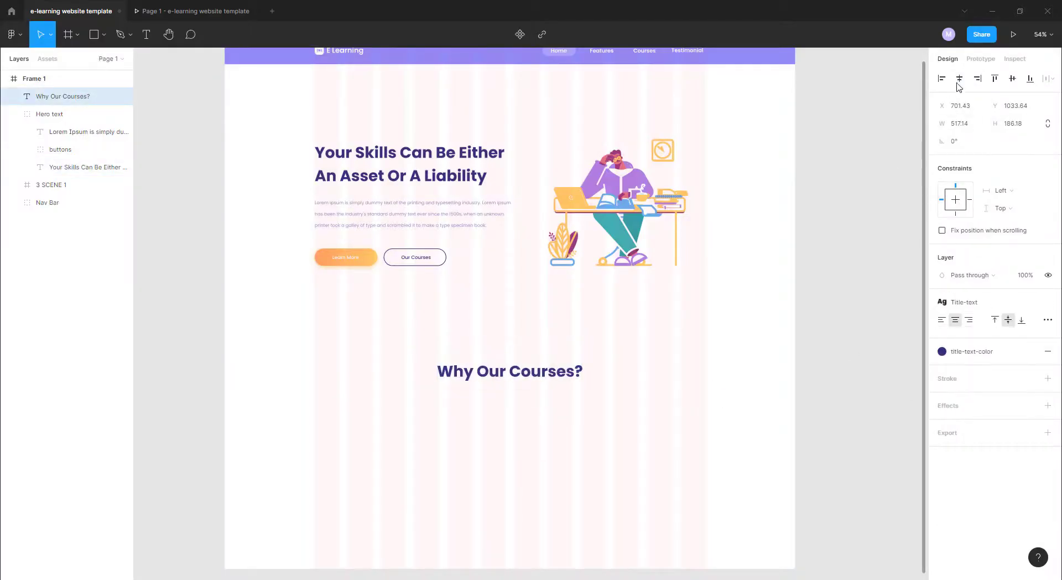
Step: Add a subtitle text box under the heading with placeholder text about other online courses
scroll(550, 387, down, 1)
drag(550, 386, 550, 363)
key(Escape)
key(t)
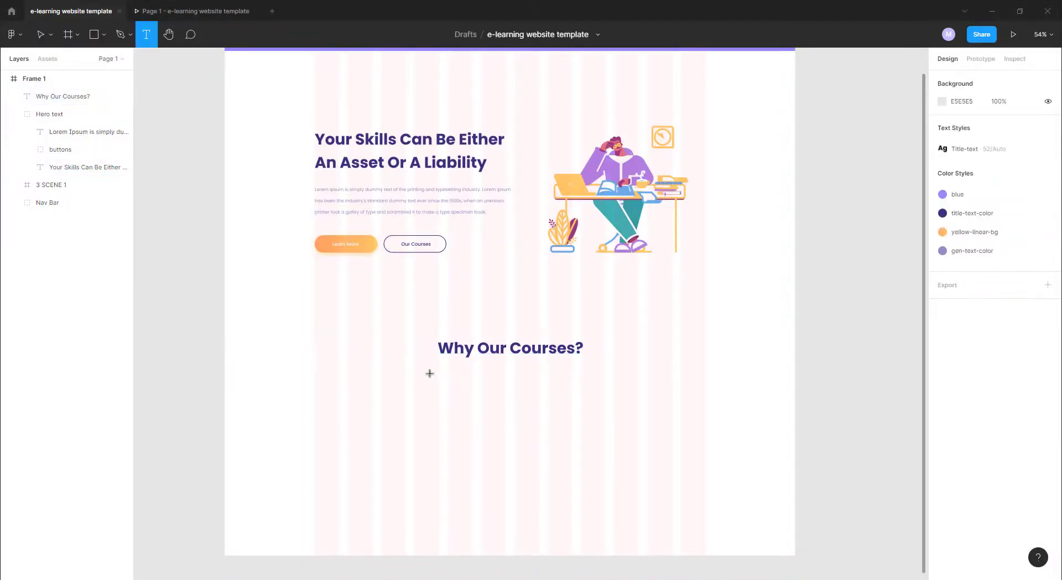
drag(427, 367, 616, 383)
text(Some reasons to)
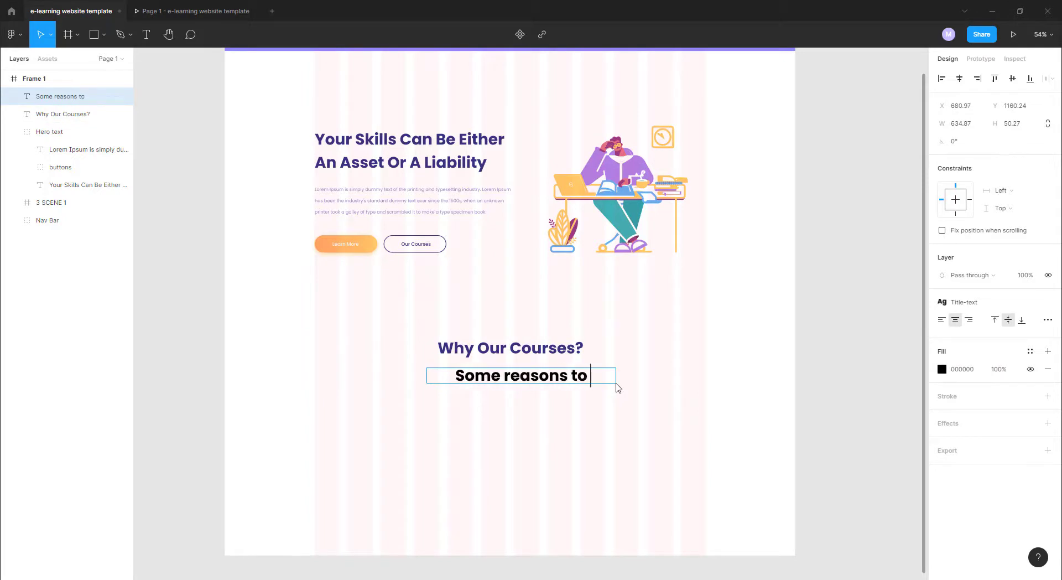
text(es over other online courses.)
Step: Give the subtitle gen-text and gen-text-color styles and move it up under the heading
double_click(415, 211)
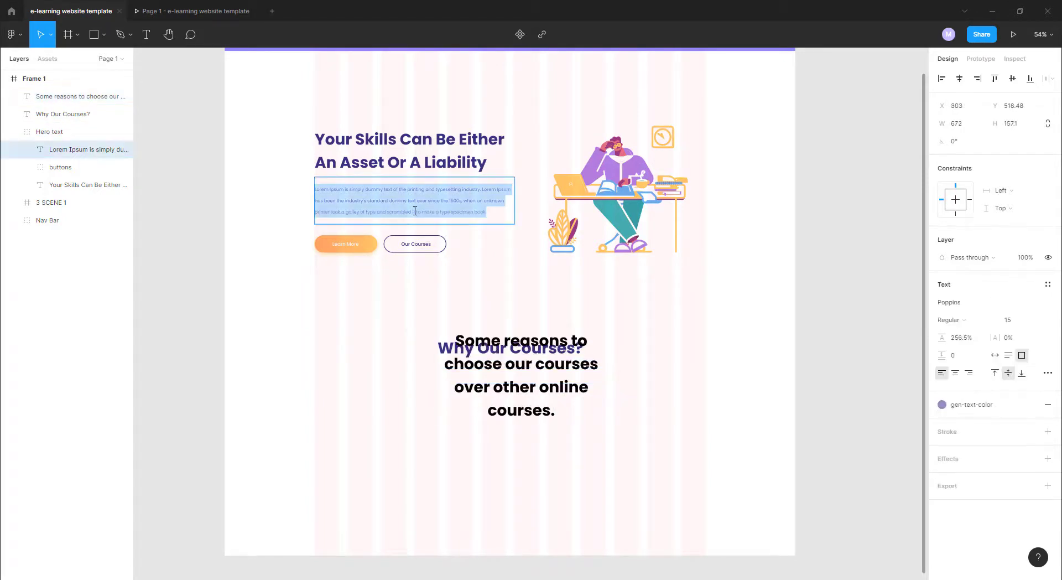
key(Escape)
double_click(520, 376)
click(984, 327)
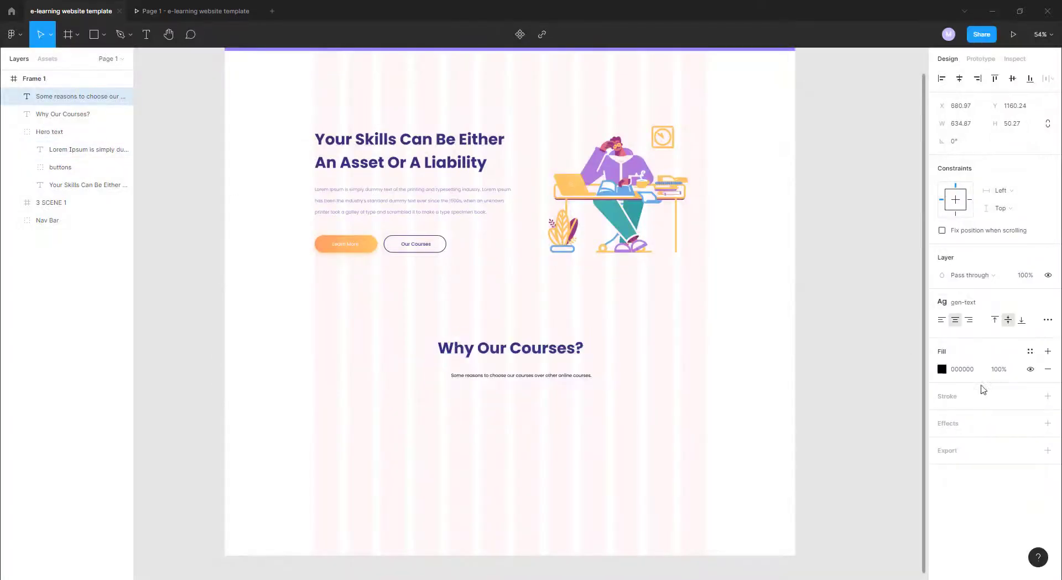
click(1030, 350)
click(1003, 418)
drag(540, 378, 531, 374)
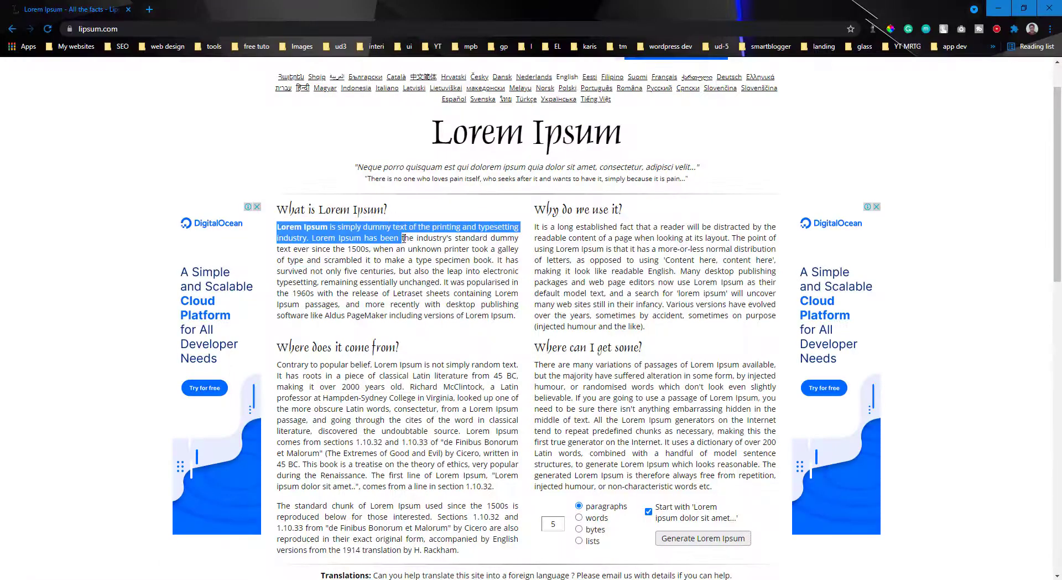
drag(404, 237, 409, 250)
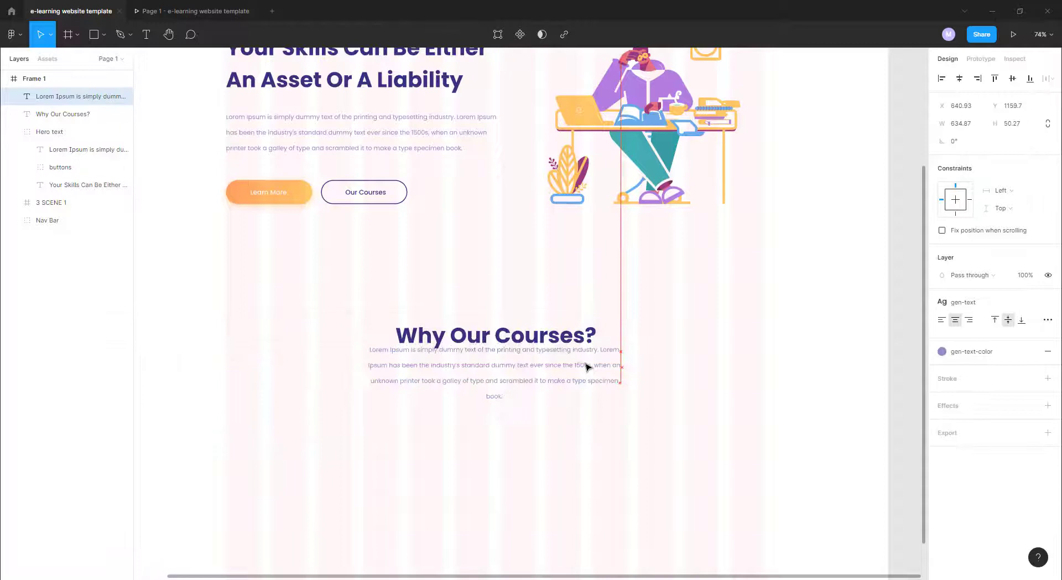
Step: Widen the subtitle, delete its last sentence, and align it under the heading
drag(624, 373, 697, 374)
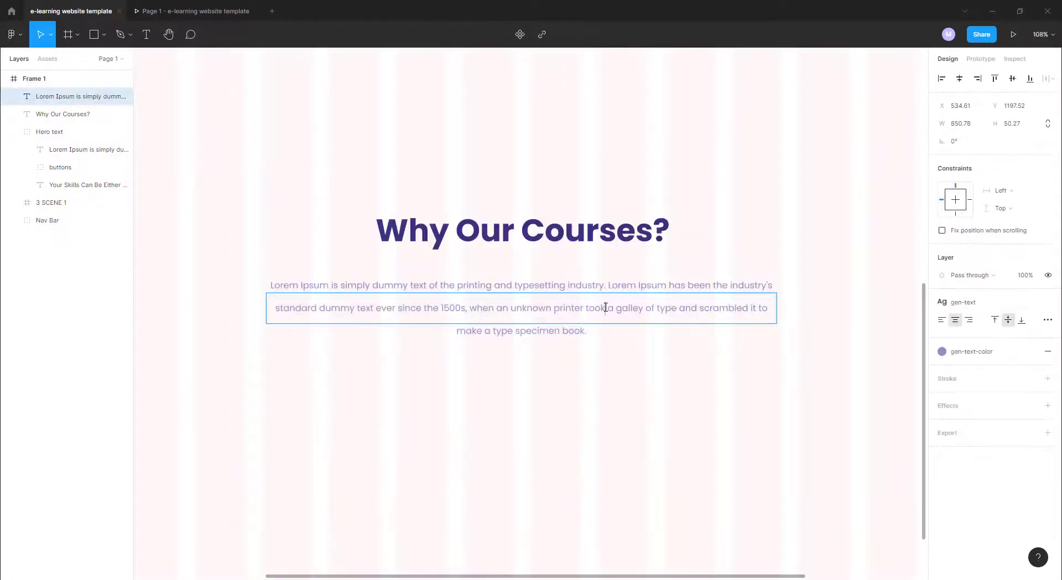
mouse_move(645, 308)
mouse_down()
mouse_move(585, 326)
mouse_move(633, 313)
mouse_up()
key(BackSpace)
key(Escape)
scroll(493, 319, down, 5)
drag(526, 320, 527, 313)
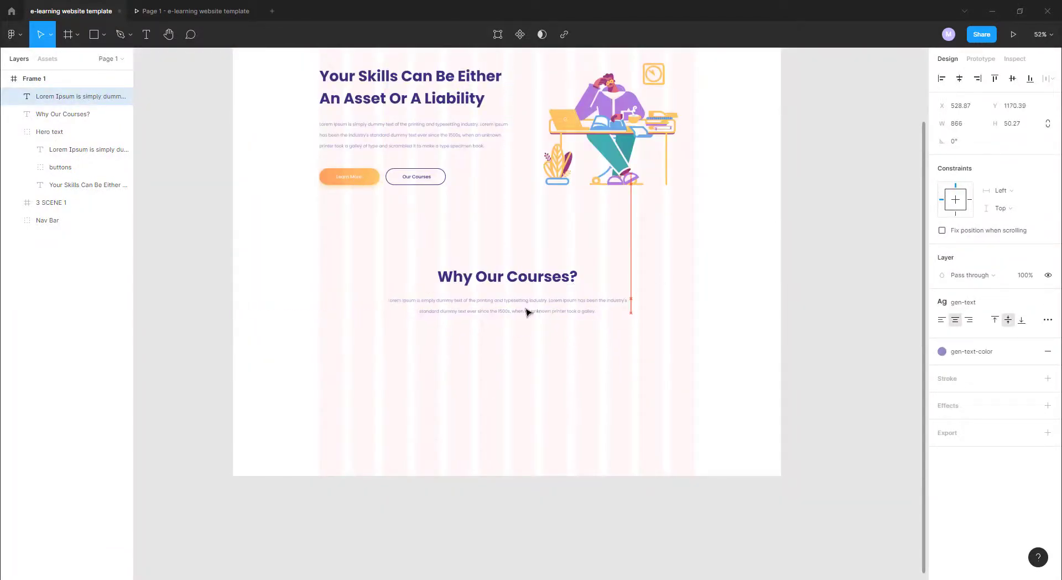
Step: Group the heading and subtitle as section-title and extend Frame 1 further down
shift+click(55, 114)
key(ctrl+g)
double_click(61, 97)
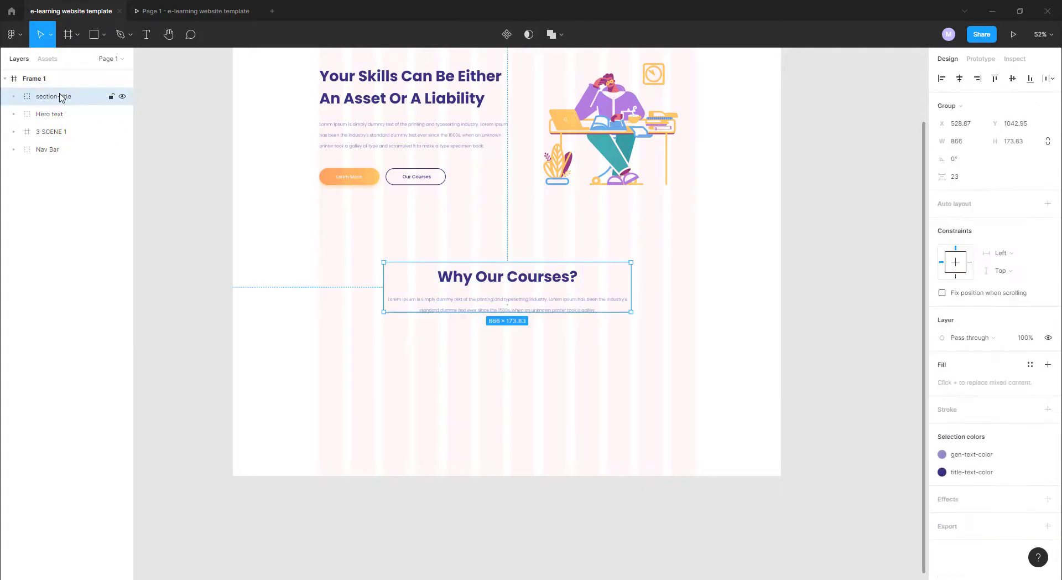
click(552, 395)
drag(369, 475, 370, 506)
click(101, 326)
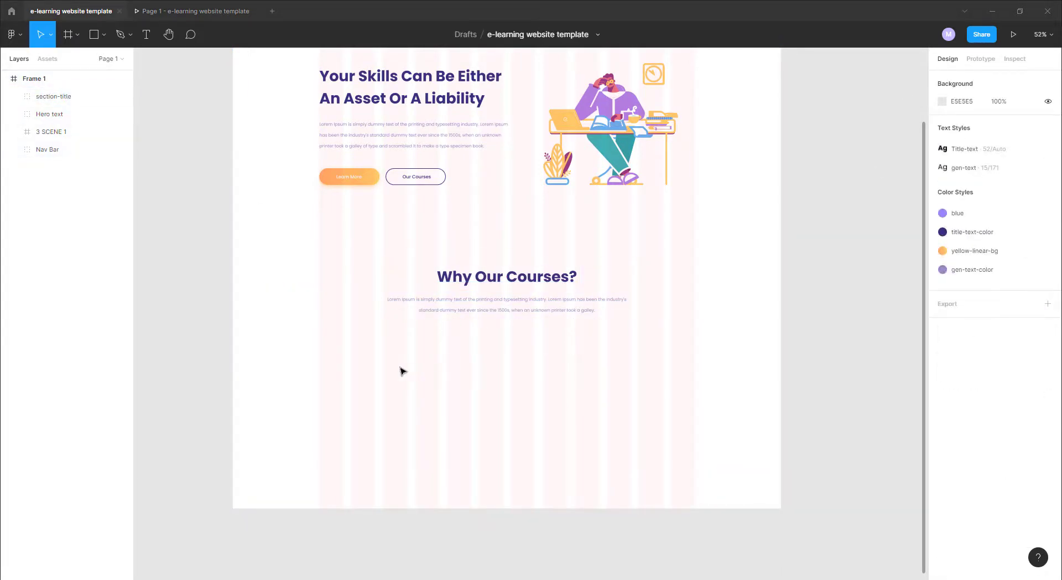
Step: Draw a square below the section title with a diagonal E56CC6-to-AA82E9 linear gradient
key(r)
drag(337, 350, 370, 383)
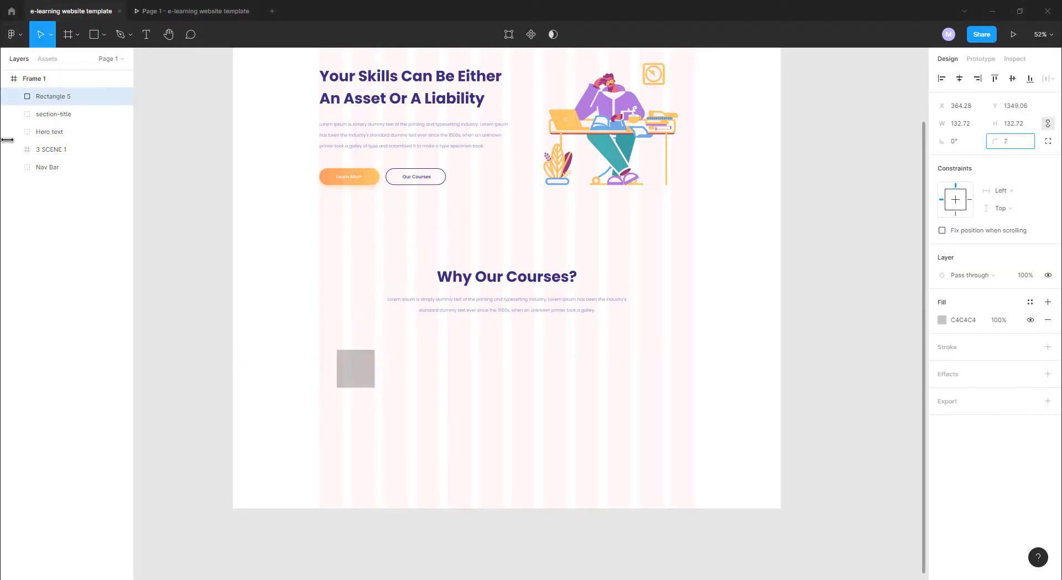
text(35)
click(942, 320)
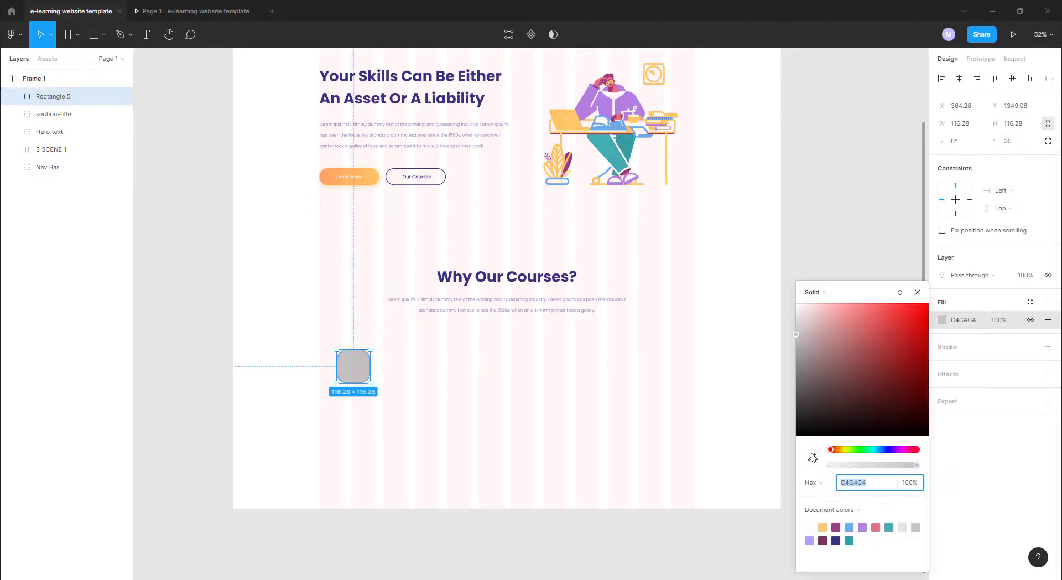
click(814, 290)
click(816, 304)
scroll(327, 384, up, 5)
drag(434, 267, 382, 276)
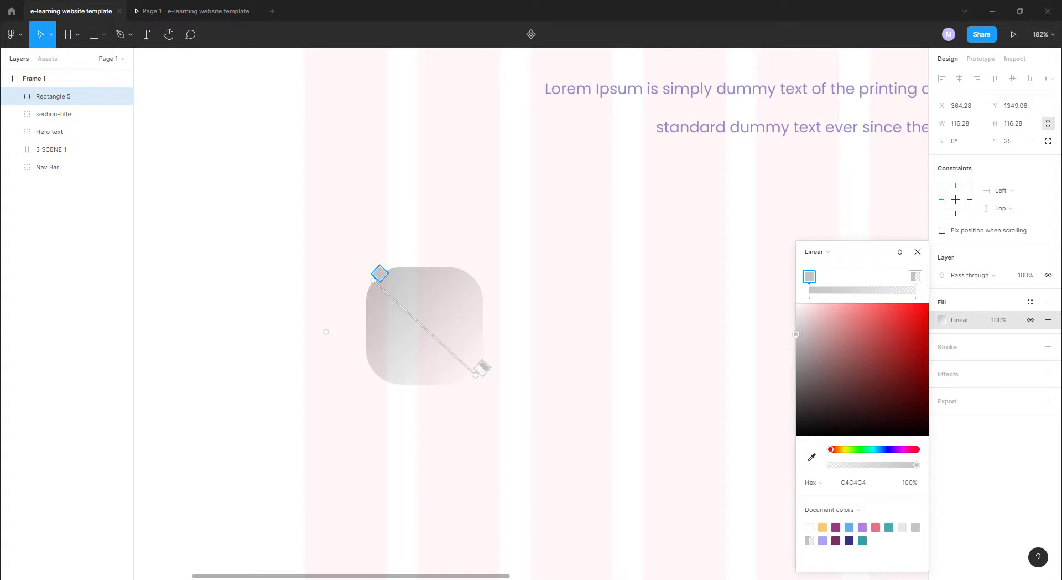
click(853, 482)
text(E56CC6)
click(915, 277)
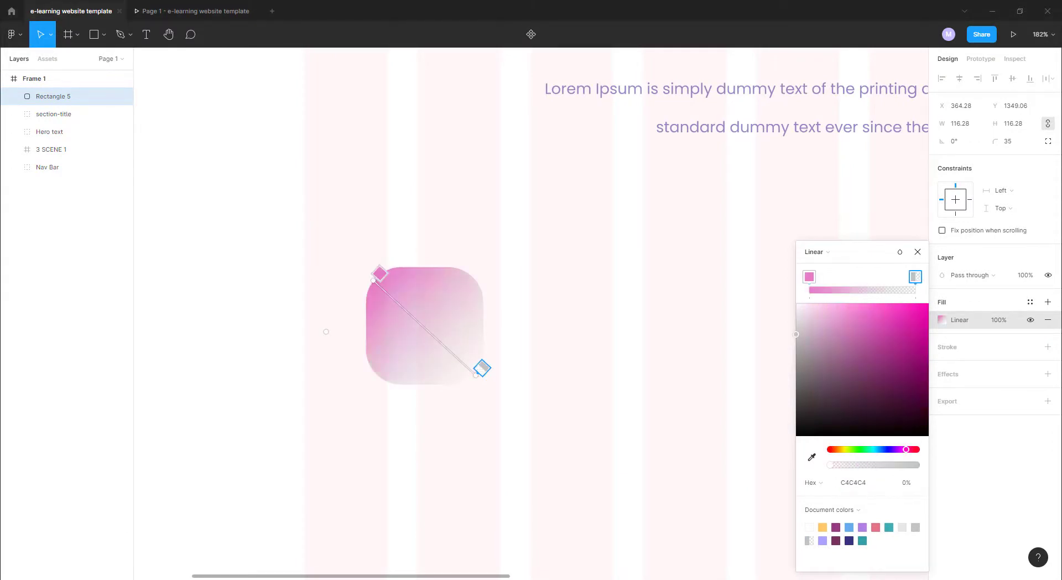
click(863, 527)
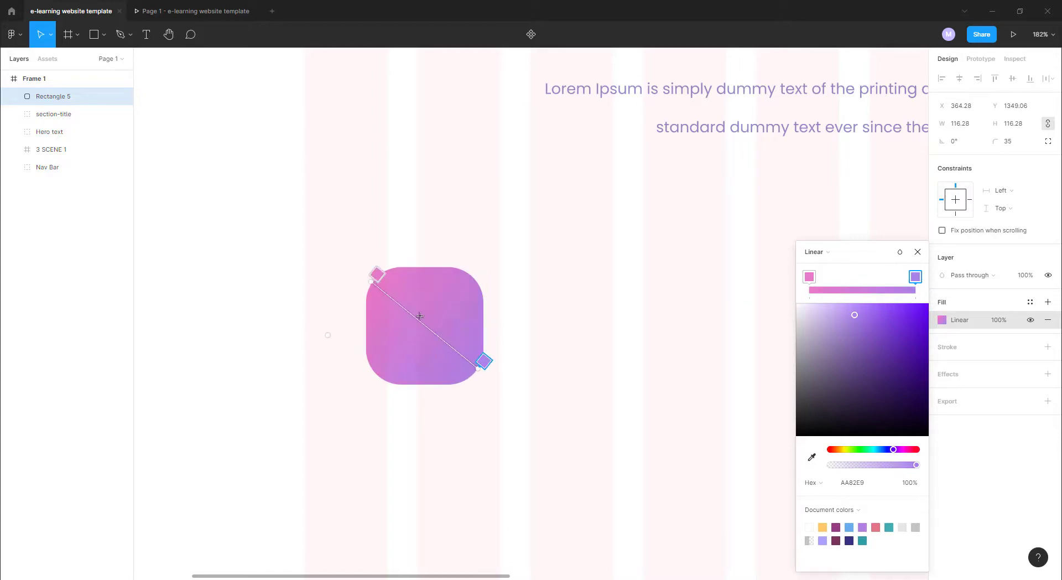
Step: Save the gradient fill as a new colour style named violet-linear
click(1030, 301)
click(1043, 322)
text(violet-lin)
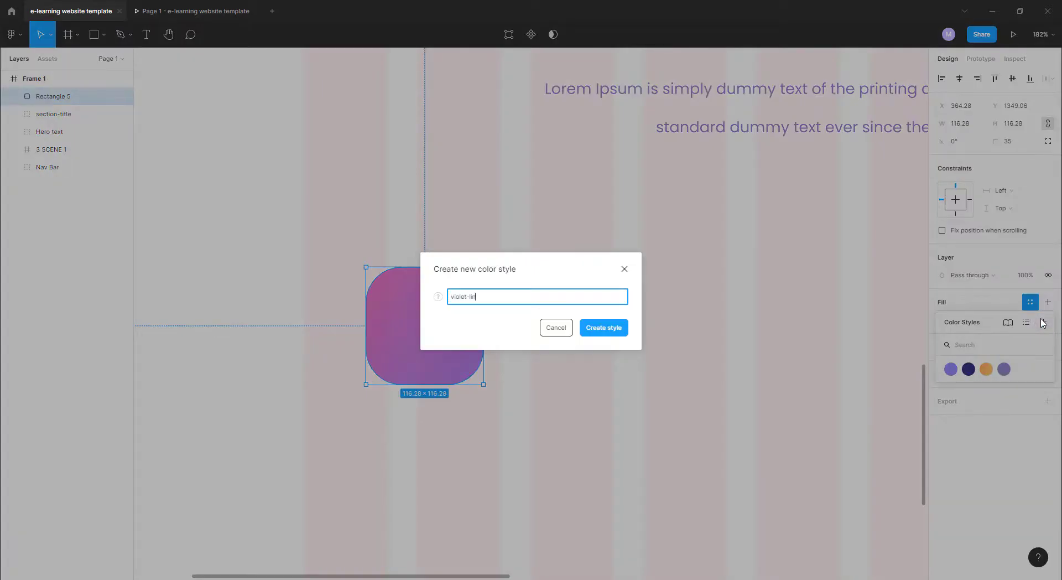
text(ear)
key(Return)
click(535, 339)
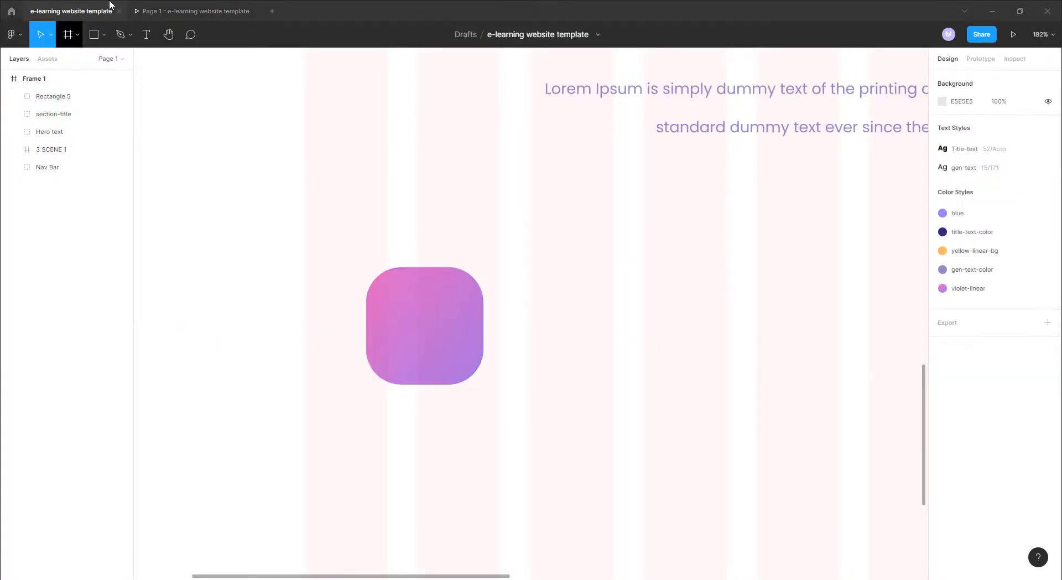
Step: Browse the Iconify search results and import the clarity:update-line gear icon
text(badge)
key(Return)
scroll(332, 332, down, 3)
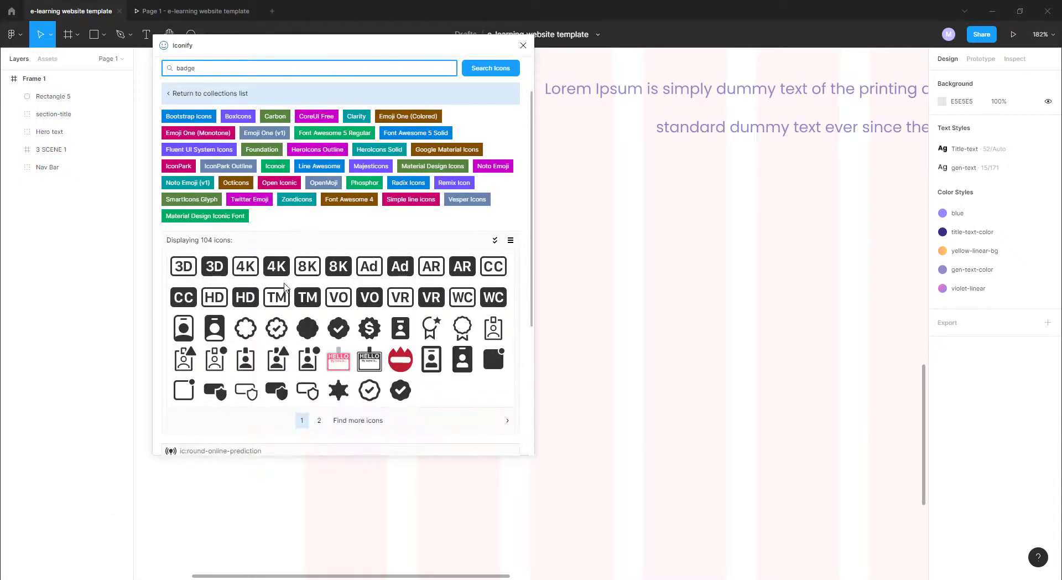
click(315, 420)
click(332, 421)
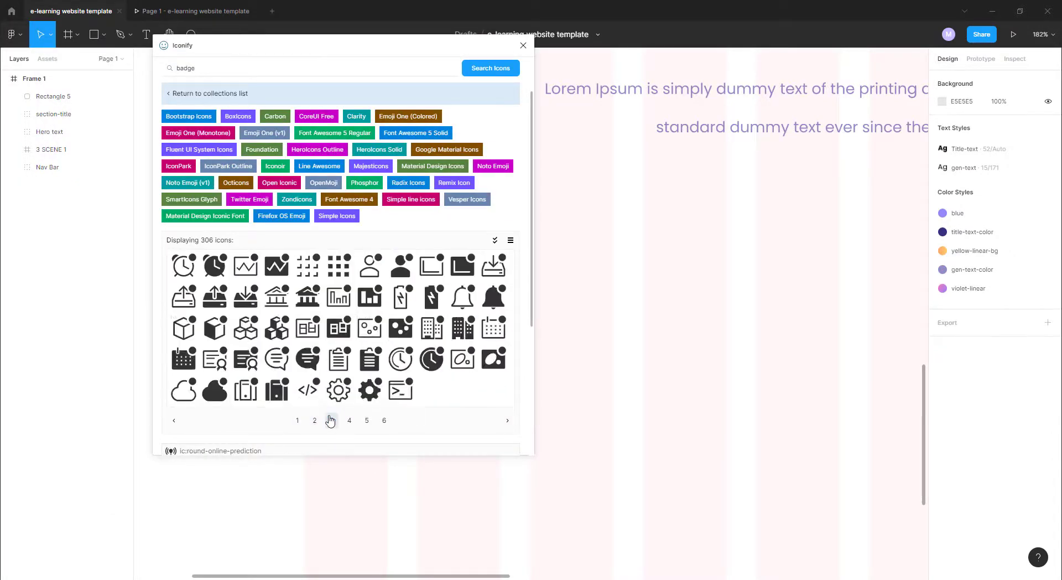
click(349, 423)
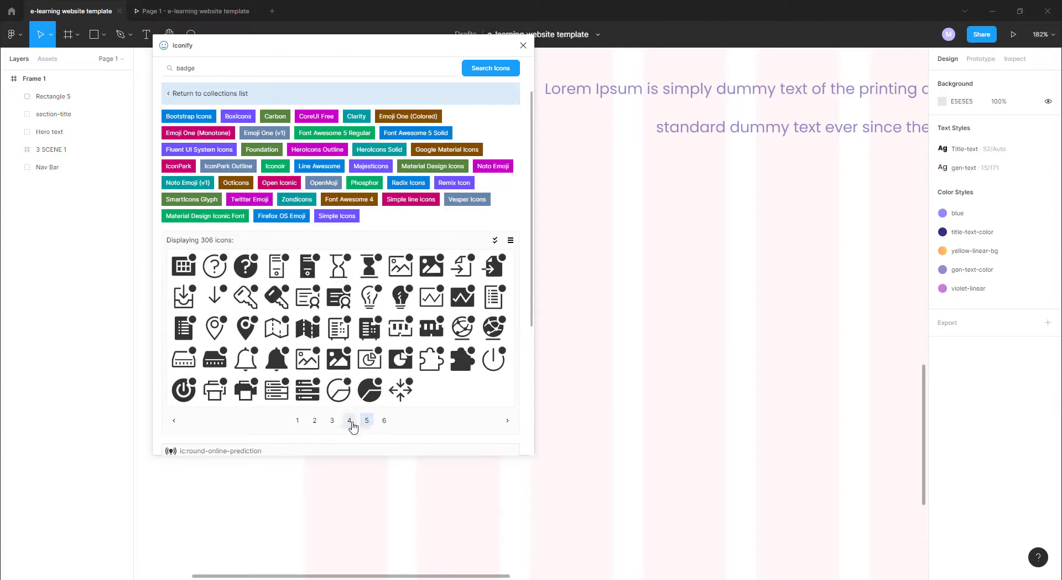
click(332, 422)
text(update)
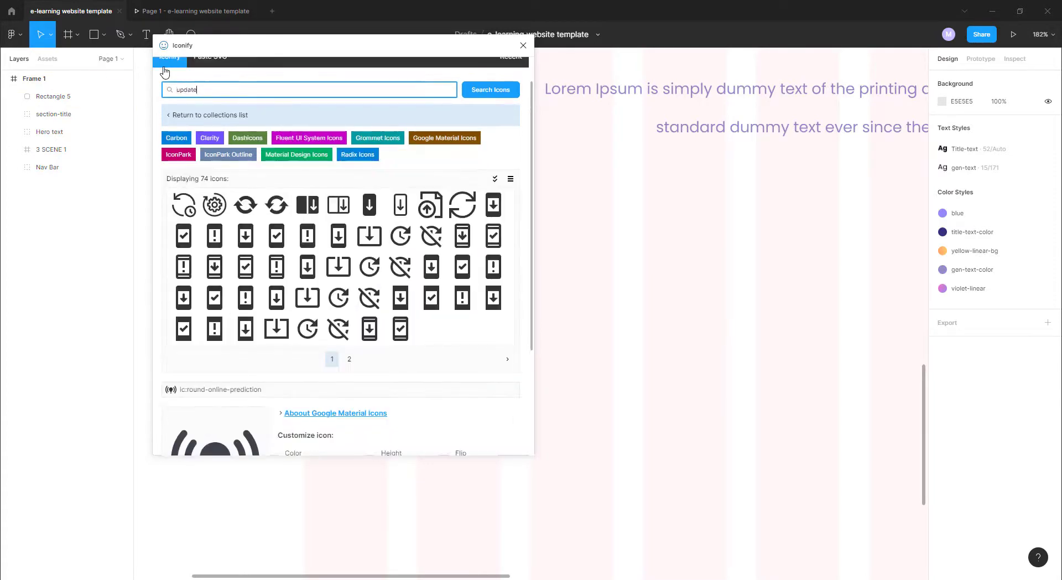
click(223, 207)
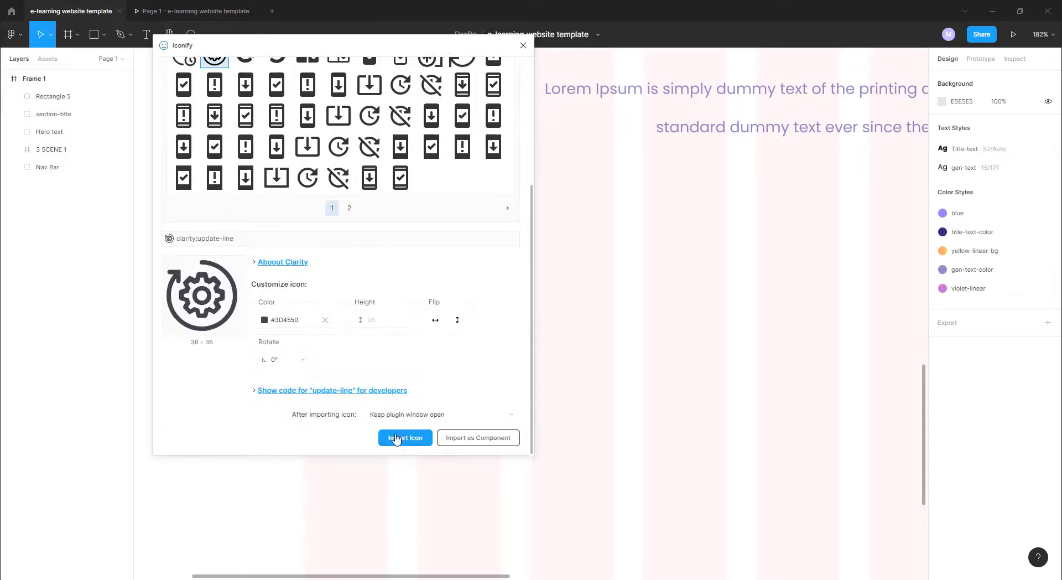
Step: Search Iconify for 'user' and import the carbon:user-simulation icon
click(402, 436)
triple_click(202, 123)
text(user)
key(Return)
scroll(467, 258, down, 1)
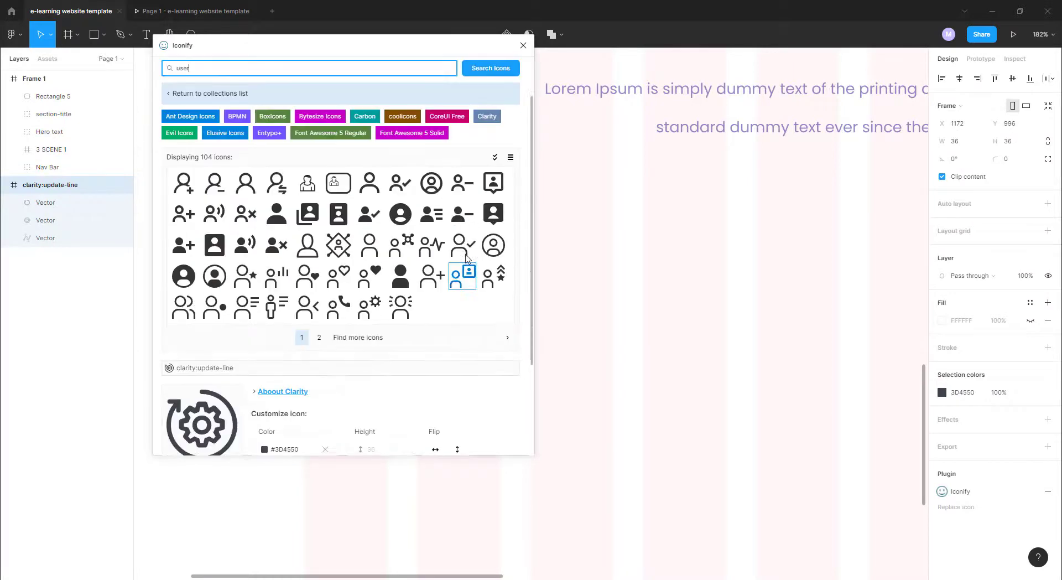
double_click(400, 307)
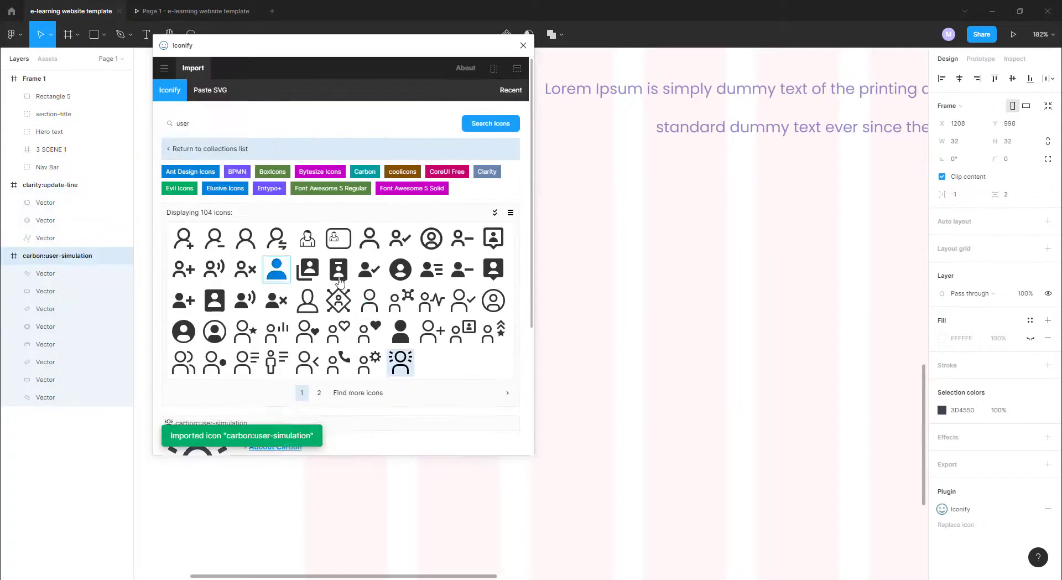
Step: Search for warranty, then money, and import the carbon:money icon
triple_click(172, 123)
text(warrenty)
key(Return)
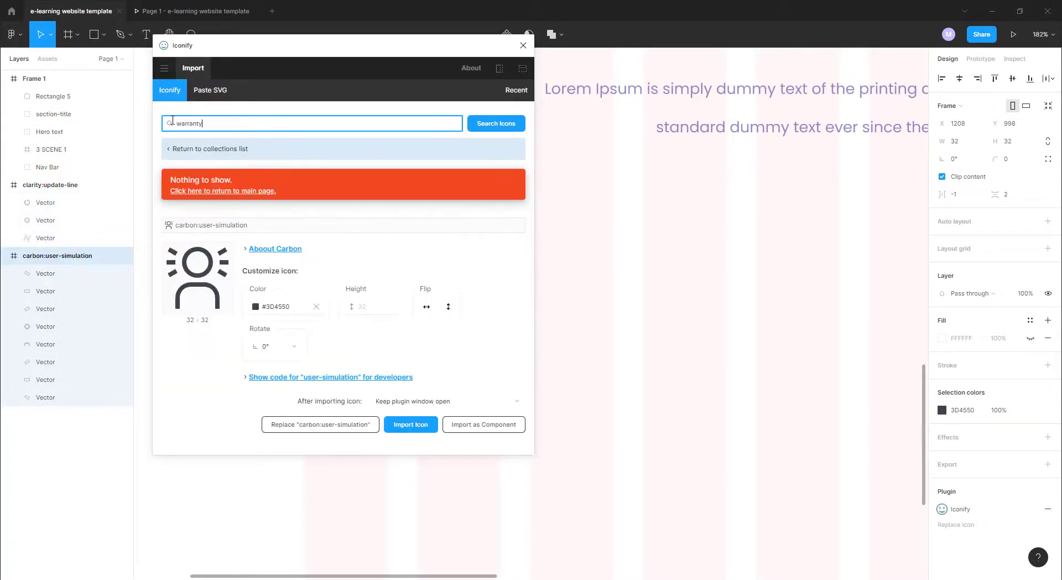
text(money)
key(Return)
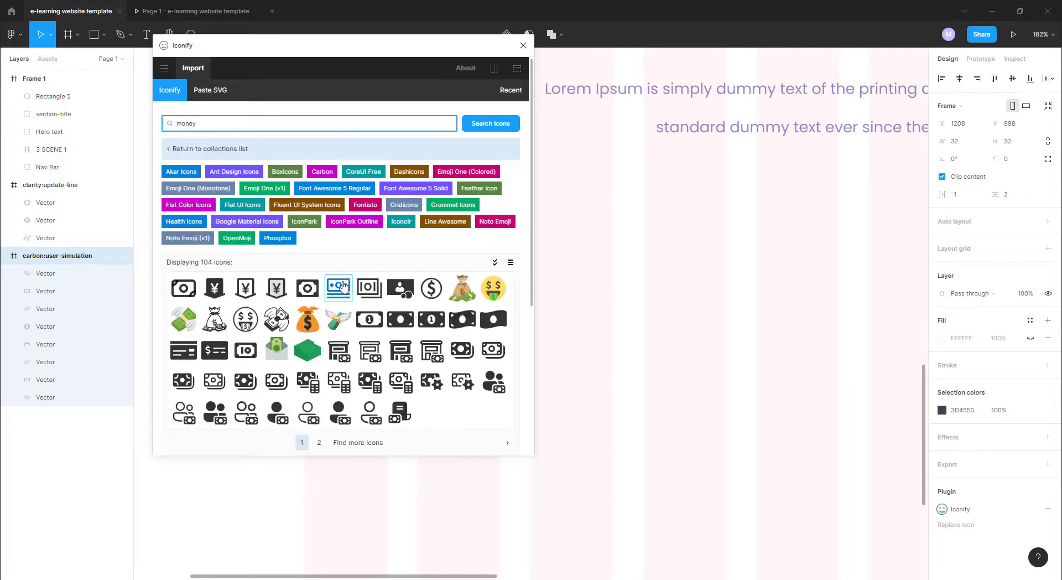
scroll(360, 259, down, 1)
double_click(339, 234)
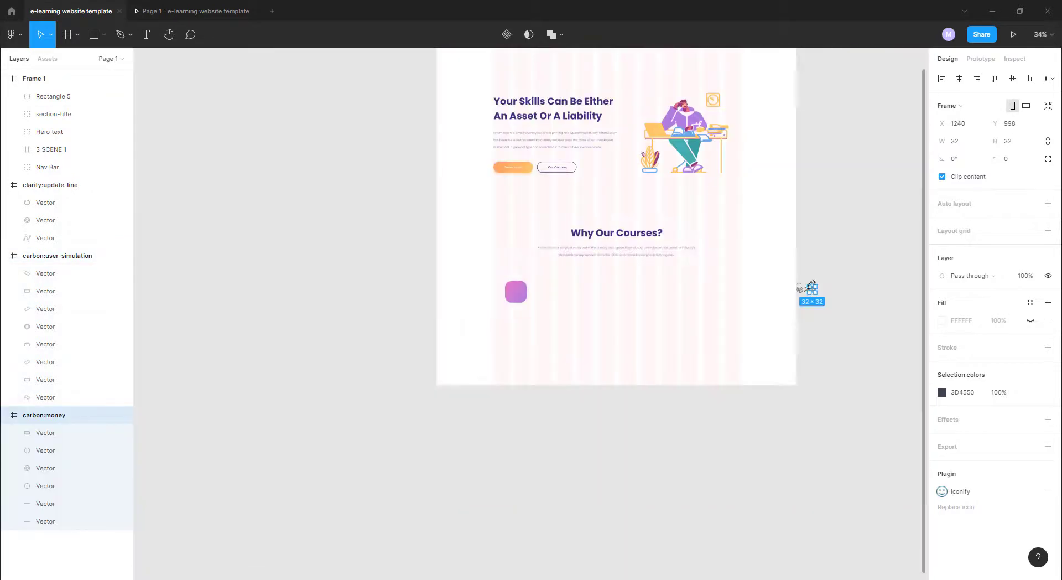
drag(807, 289, 563, 325)
Step: Nest the user-simulation and money icons inside the update-line icon and hide them
key(shift+2)
click(455, 187)
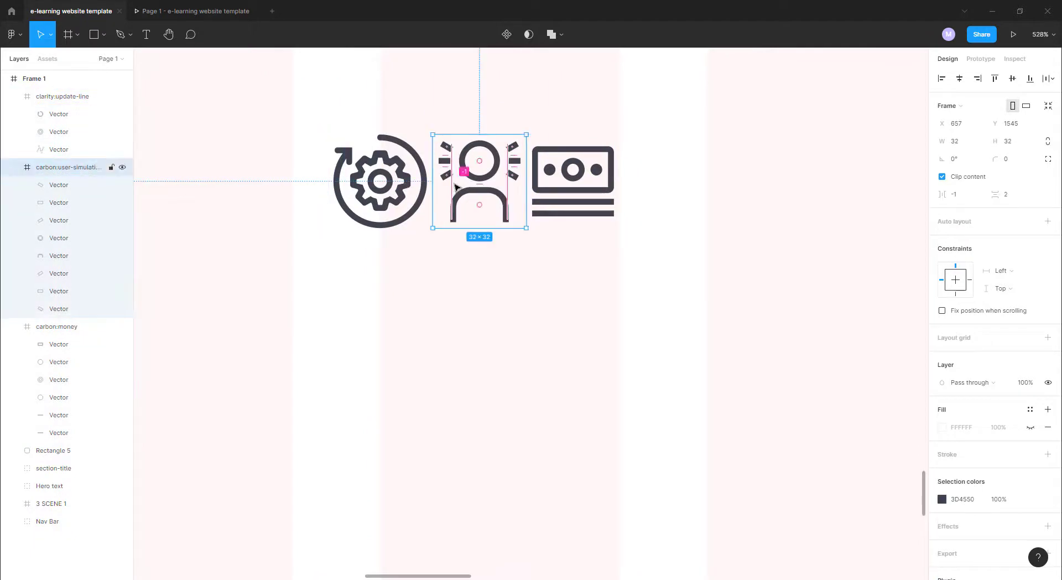
click(572, 183)
click(874, 194)
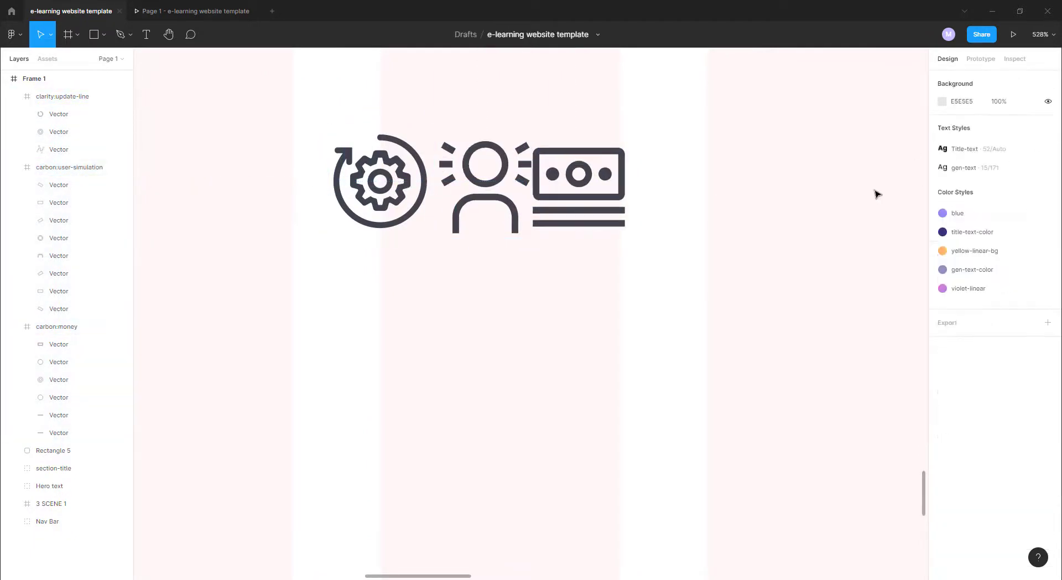
click(380, 181)
drag(469, 169, 370, 168)
drag(569, 175, 372, 169)
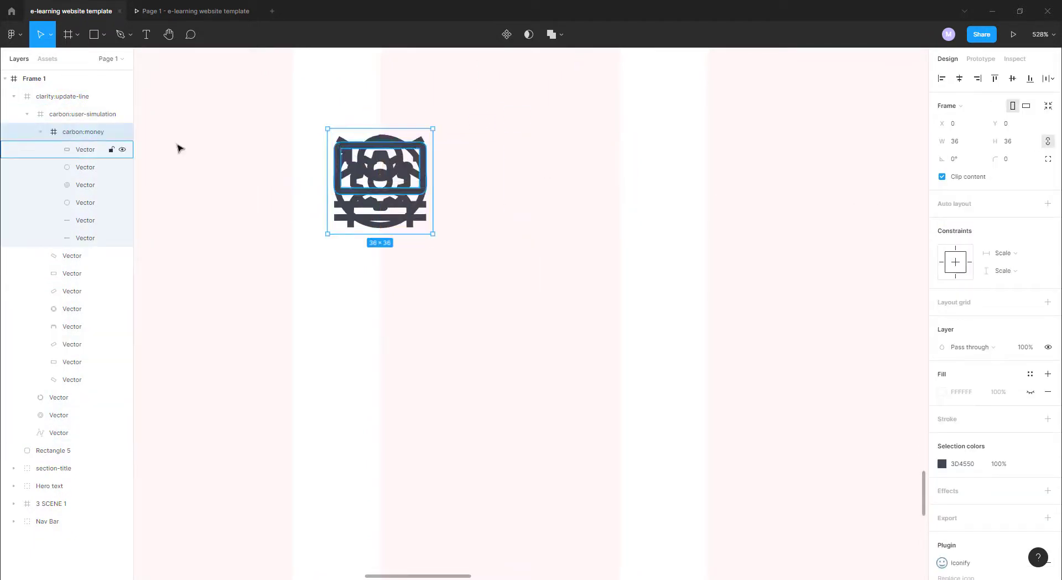
drag(66, 134, 35, 117)
key(ctrl+shift+h)
click(122, 238)
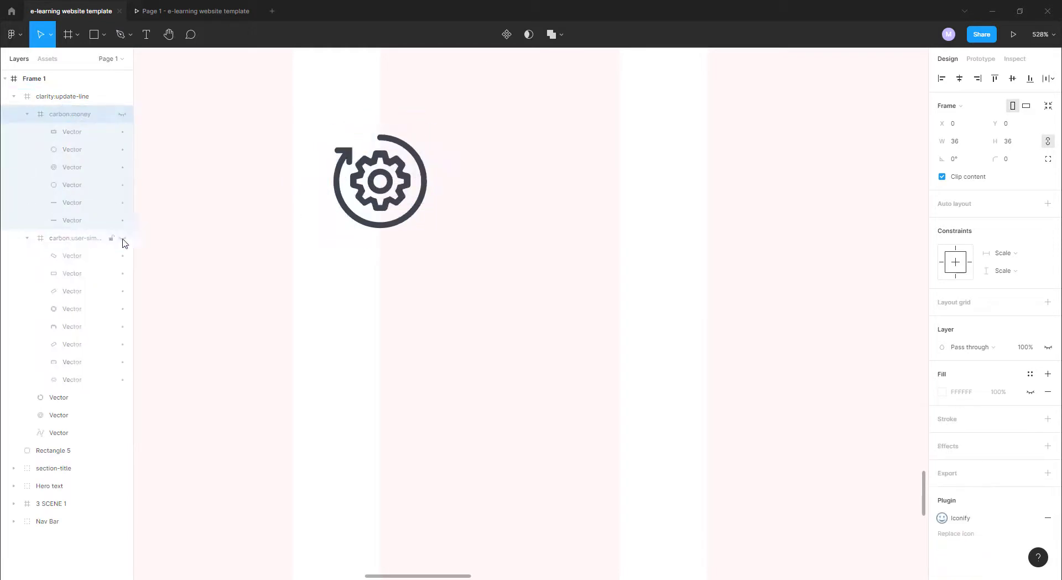
Step: Wrap the three gear vectors in a frame inside the update-line icon
click(58, 433)
shift+click(60, 415)
shift+click(61, 397)
key(ctrl+alt+g)
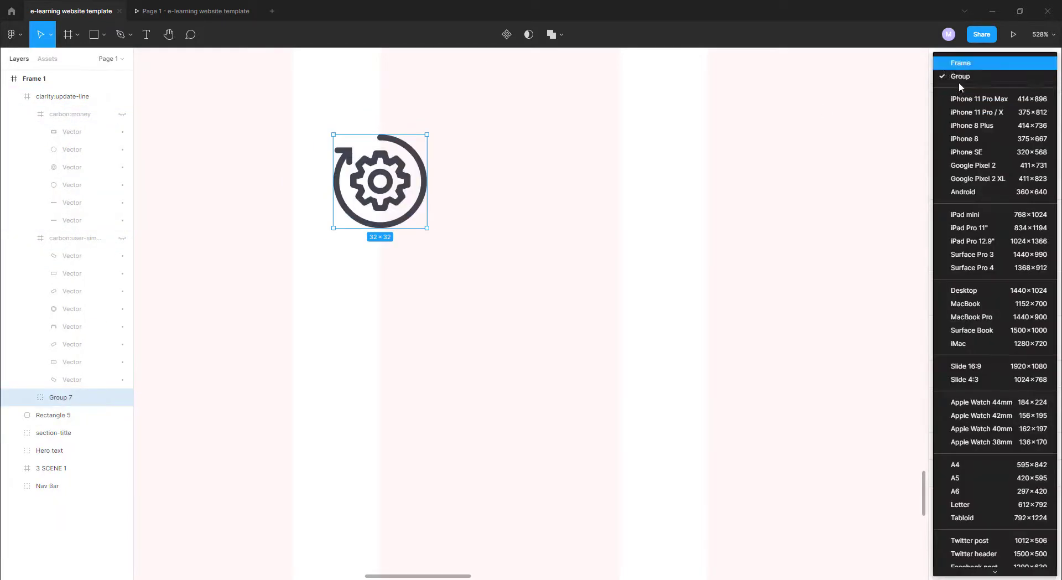
drag(68, 399, 33, 111)
click(28, 99)
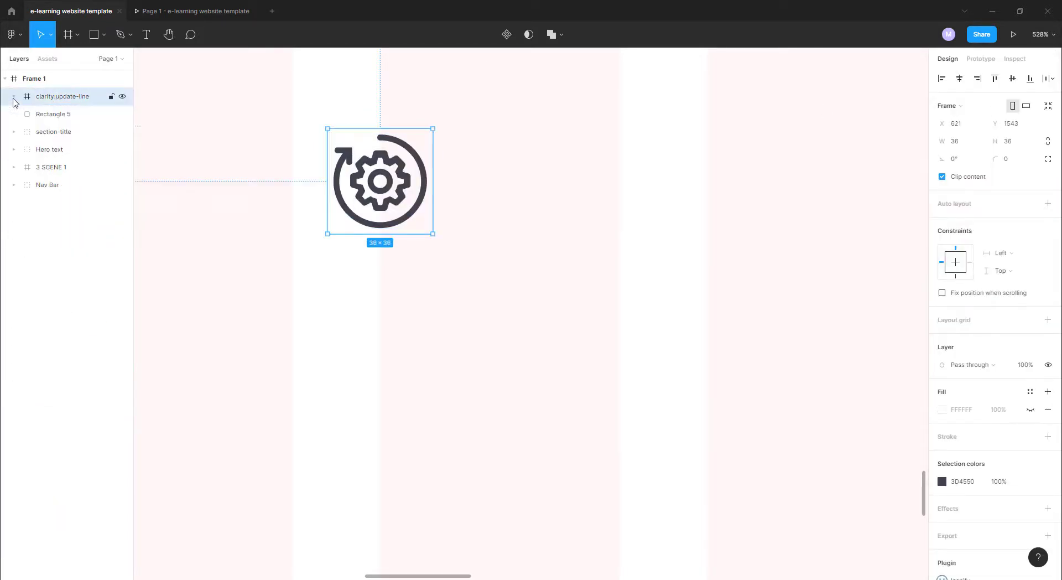
scroll(433, 182, down, 10)
scroll(318, 107, up, 5)
scroll(318, 104, up, 4)
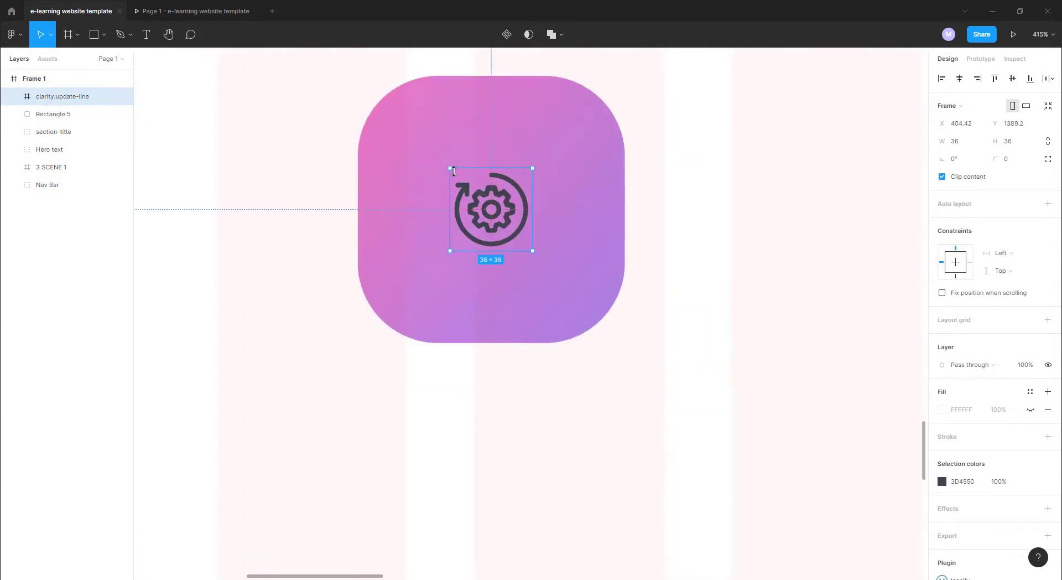
key(Return)
Step: Check the hidden icons' visibility and enlarge the gear icon on the gradient square
click(122, 132)
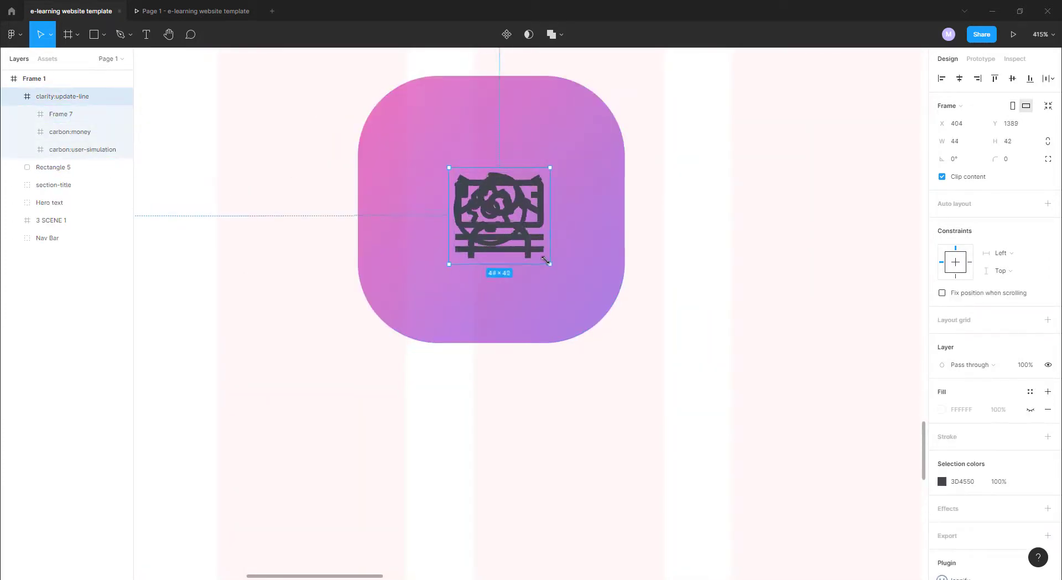
click(123, 149)
click(31, 114)
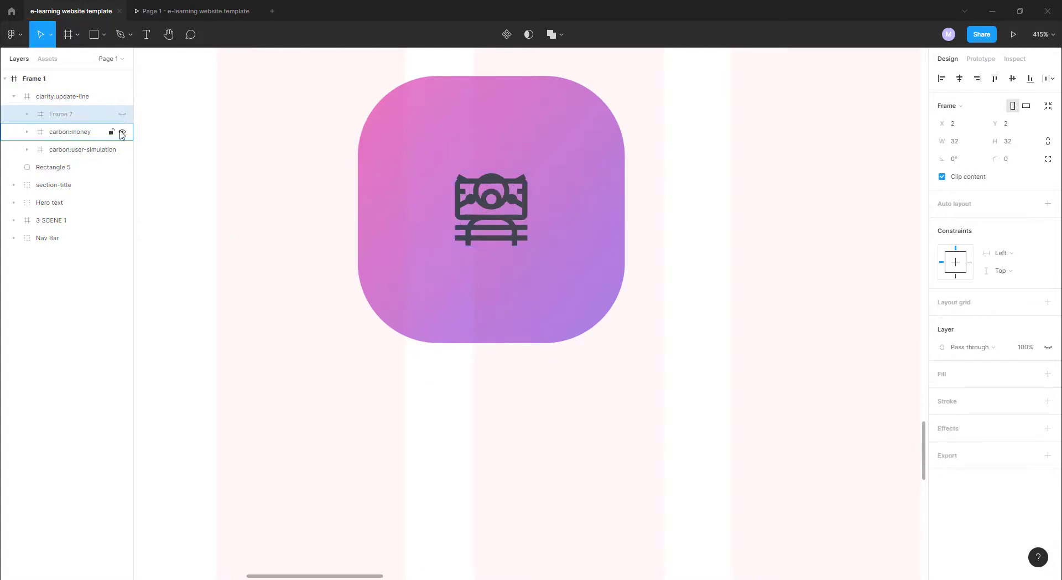
click(122, 132)
click(557, 269)
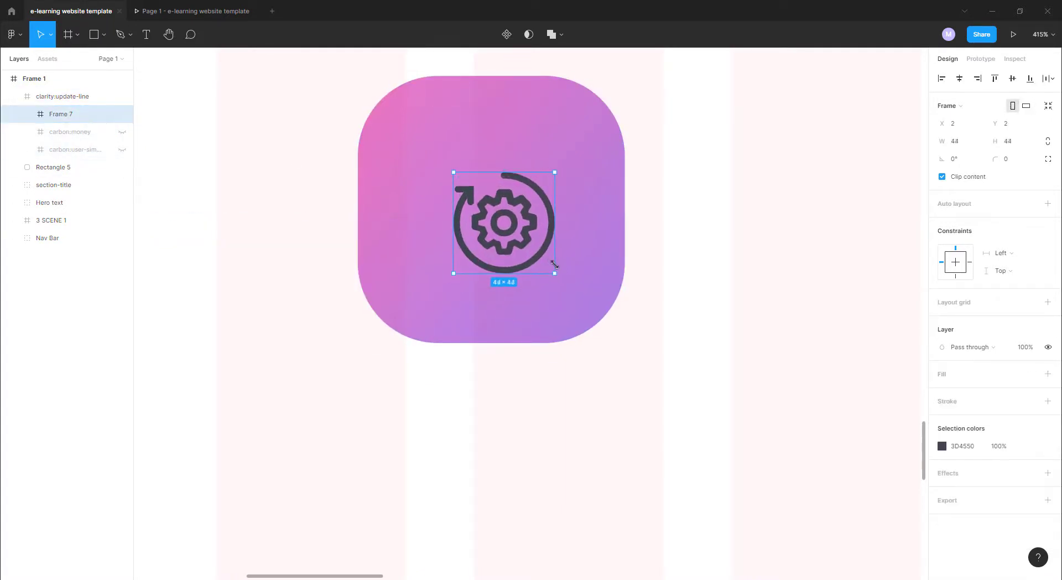
drag(562, 272, 512, 231)
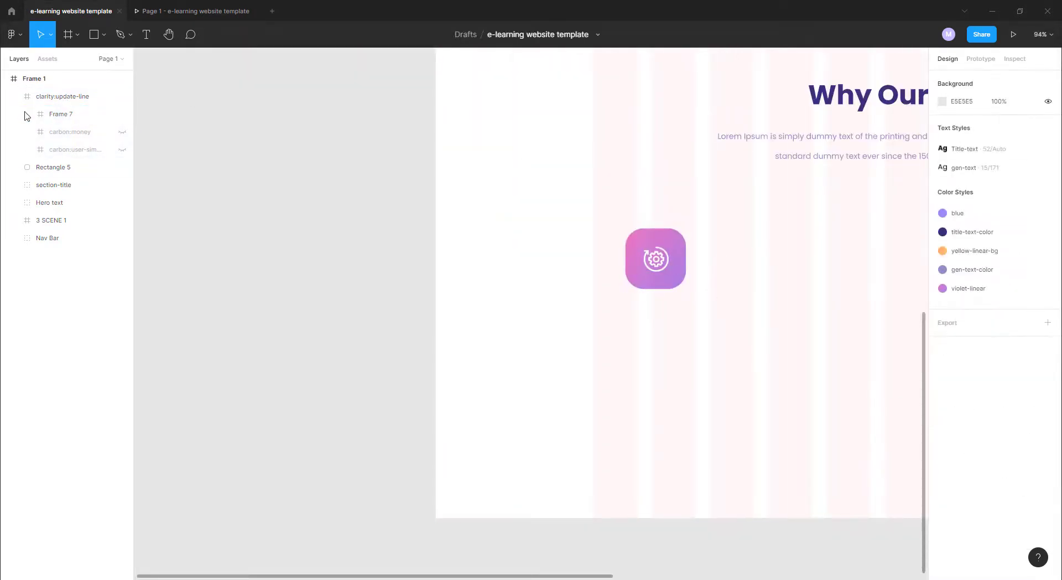
Step: Group the gear icon with the gradient square as Group 7
click(55, 96)
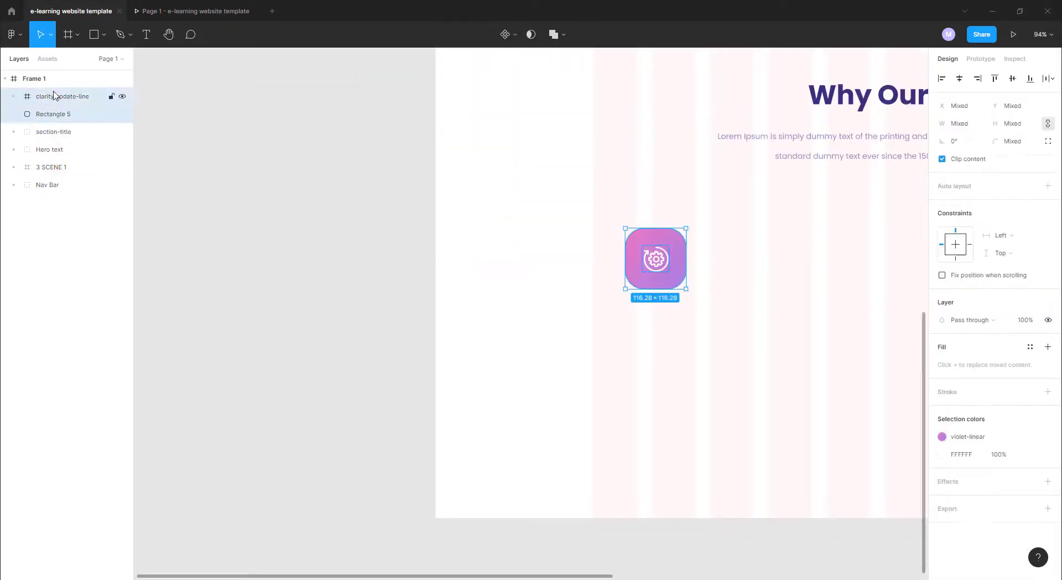
click(160, 11)
click(65, 12)
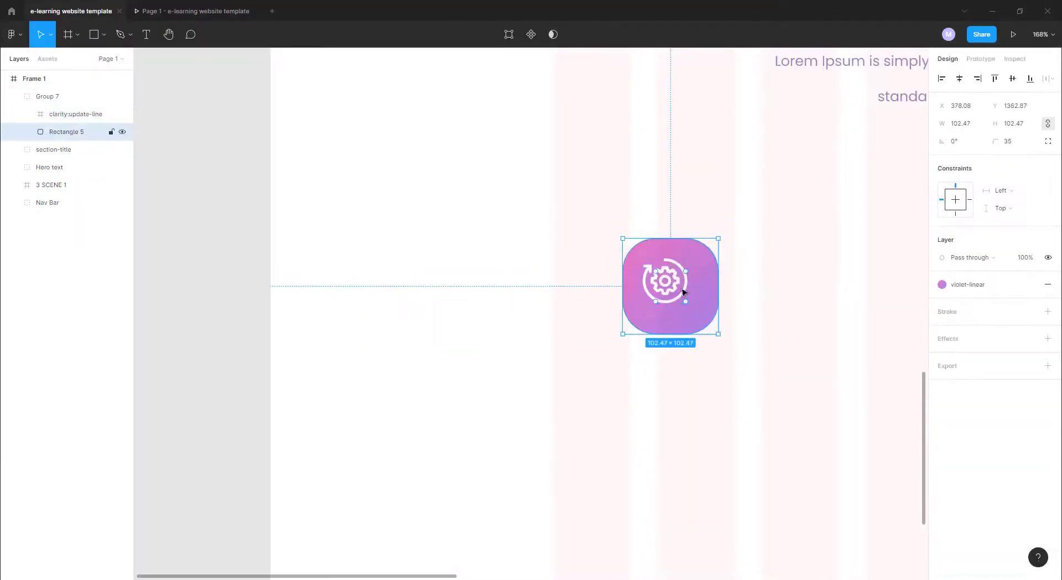
click(733, 283)
click(665, 280)
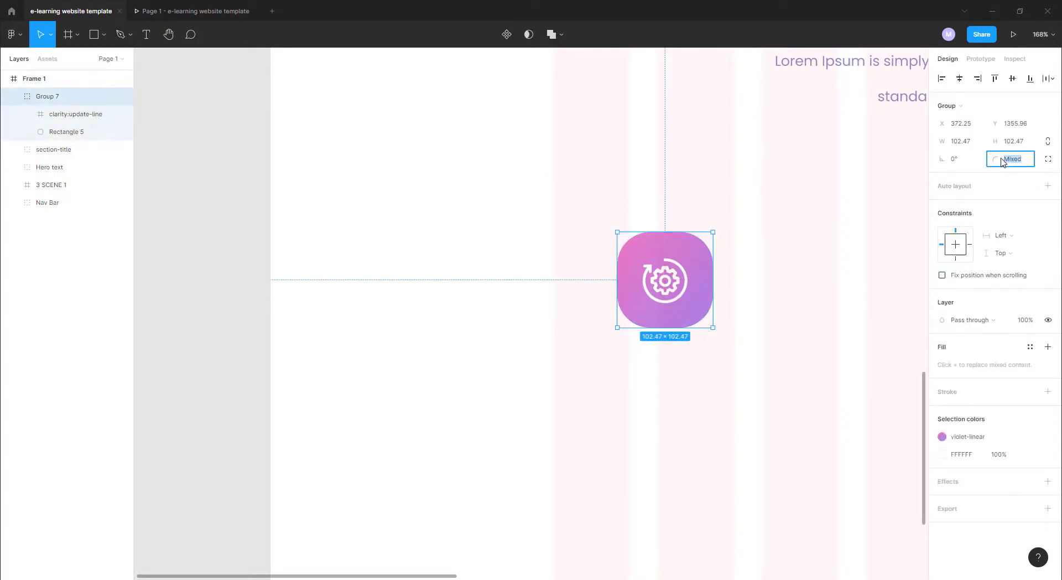
key(Return)
key(Escape)
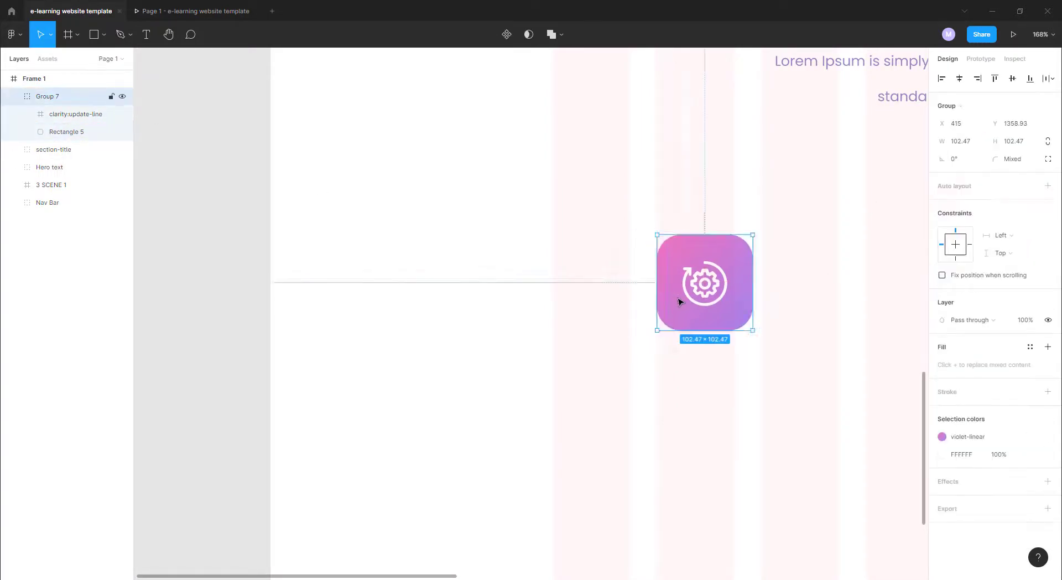
ctrl+scroll(652, 299, down, 5)
key(Escape)
click(414, 384)
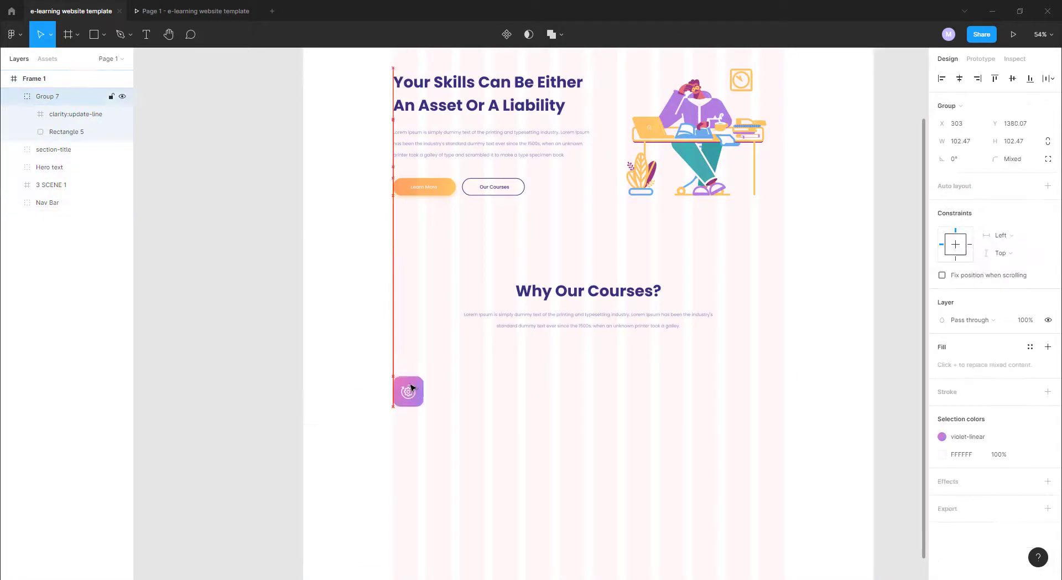
ctrl+scroll(407, 390, up, 5)
Step: Add the heading 'We Update Our Courses Regularly' below the icon
scroll(387, 260, down, 2)
key(t)
drag(401, 229, 568, 302)
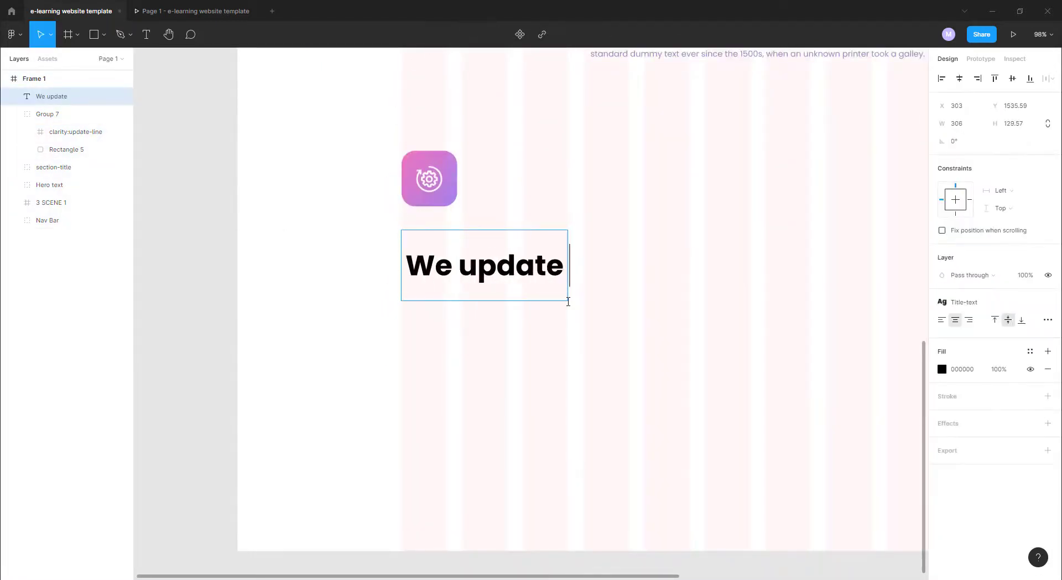
text(te Our Courses Regularly)
key(Escape)
Step: Restyle the heading to Poppins Medium 28 and narrow it to two lines
drag(568, 265, 671, 265)
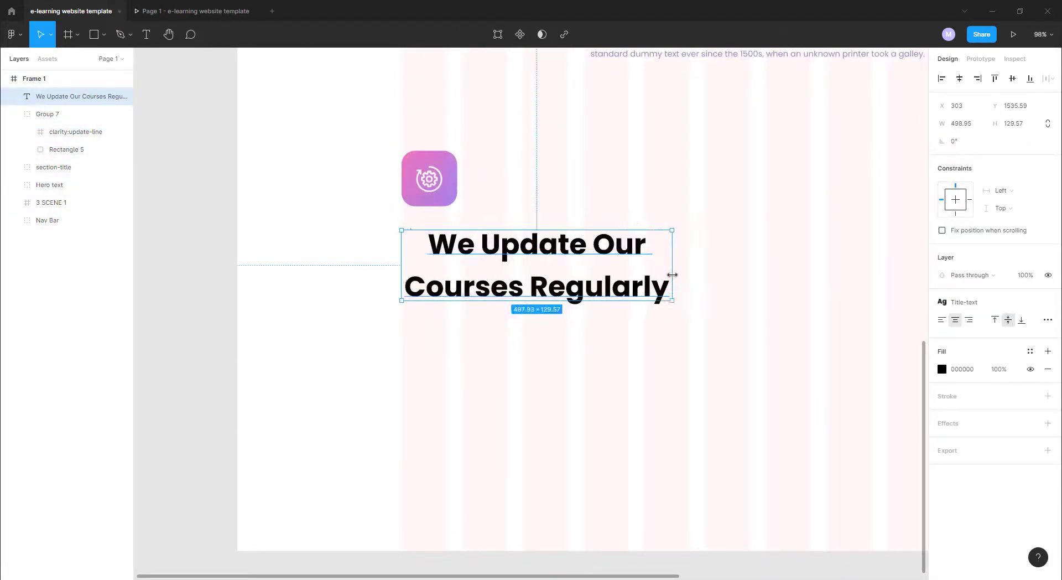
click(1047, 302)
click(949, 337)
click(951, 310)
click(1008, 338)
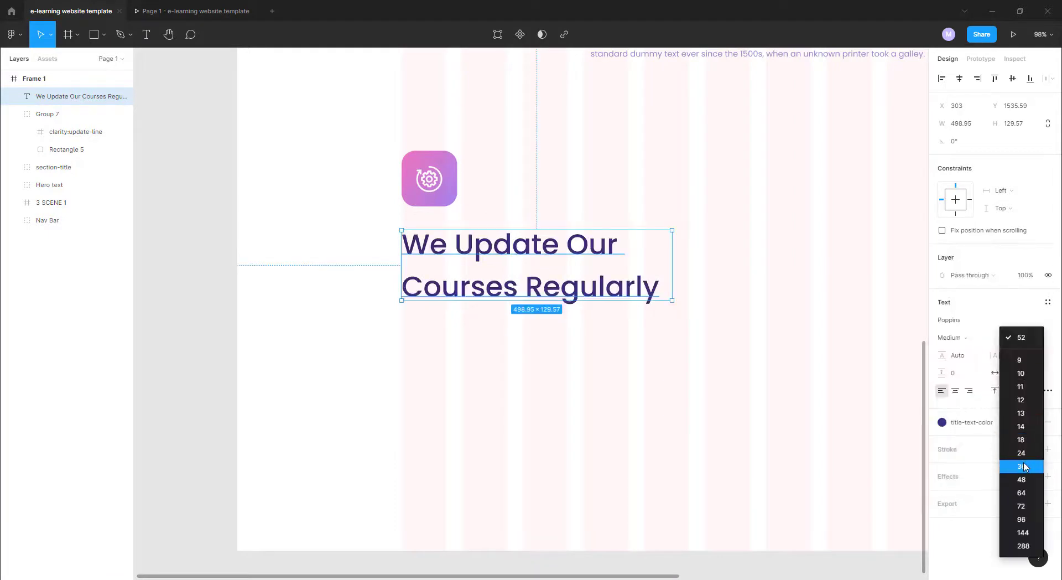
click(1018, 466)
ctrl+scroll(707, 368, down, 3)
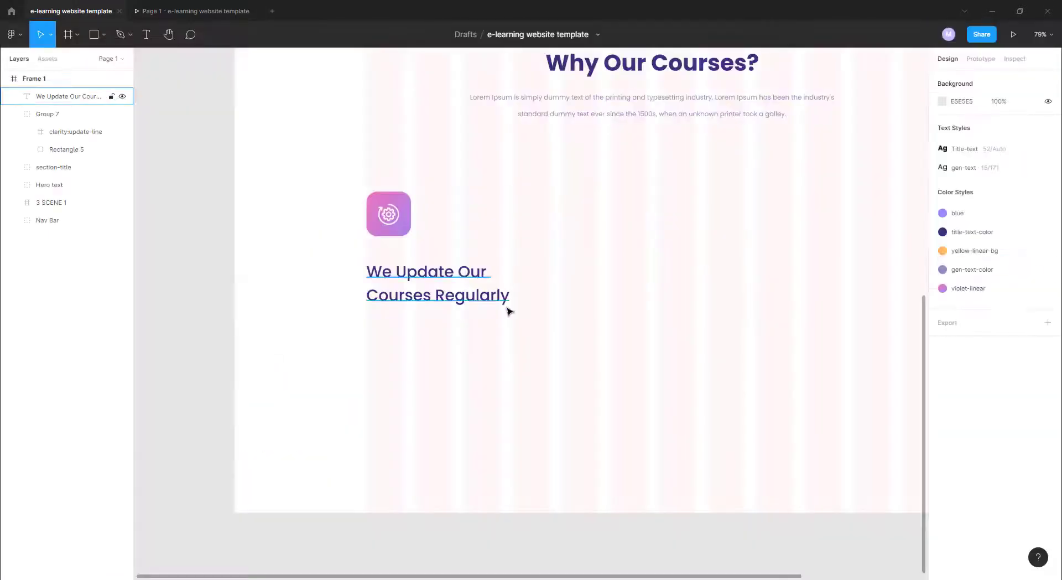
drag(532, 284, 507, 284)
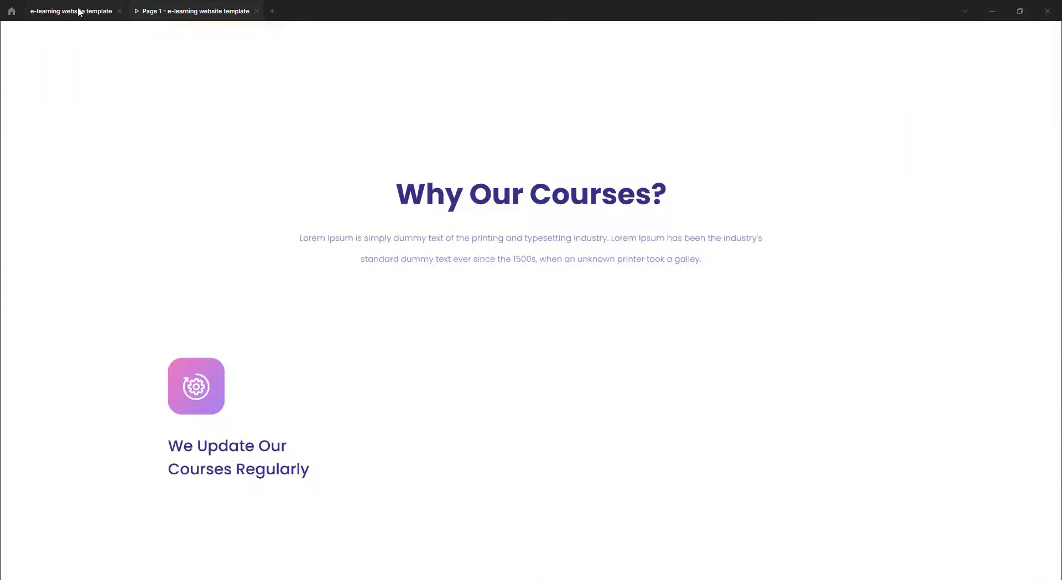
Step: Paste a Lorem Ipsum paragraph, widen it to about 408, and trim its extra sentences
click(79, 11)
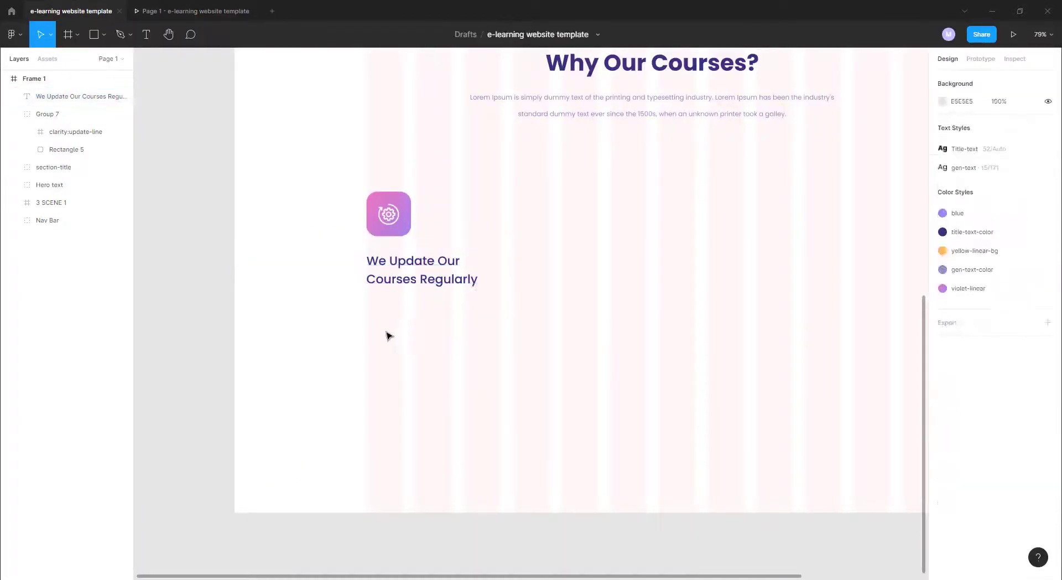
text(Lorem Ipsum is simply dummy text of the printing and typesetting industry. Lorem Ipsum has been the industry's standard dummy text ever since the 1500s, when an unknown printer took a galley of type and scrambled it to make a type specimen book.)
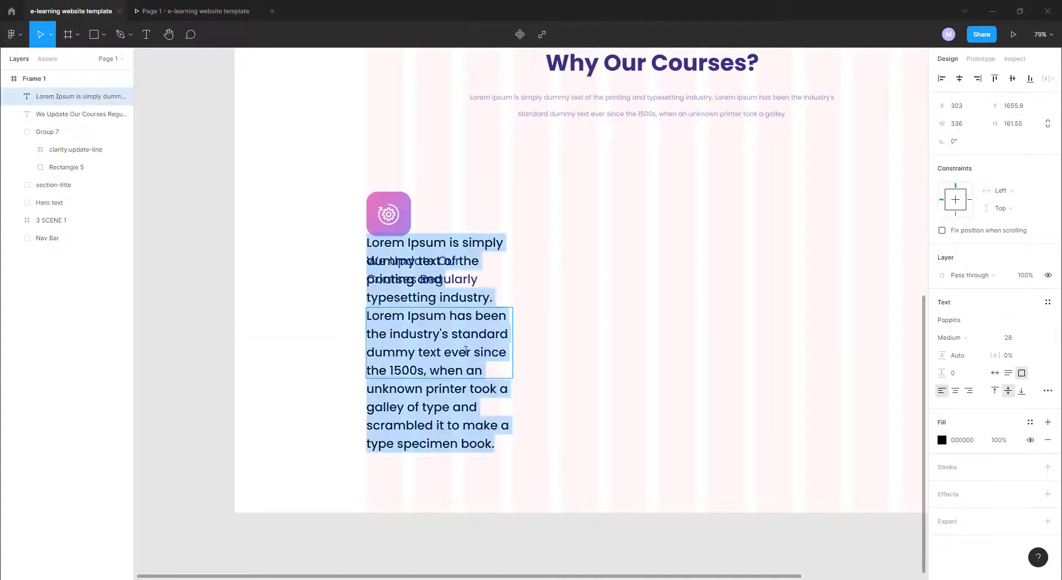
drag(508, 345, 550, 341)
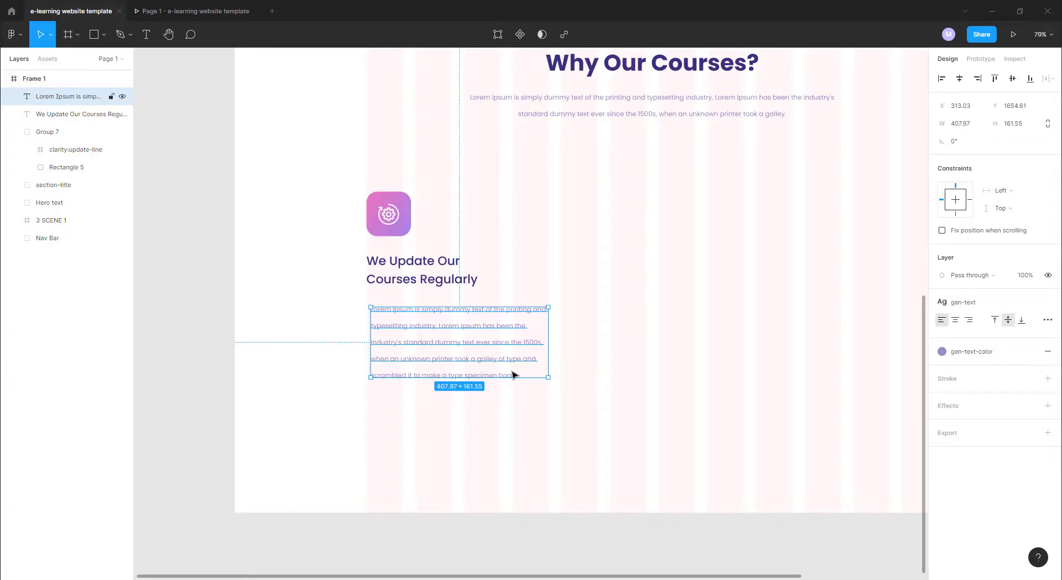
drag(513, 374, 542, 341)
key(BackSpace)
key(Escape)
key(Escape)
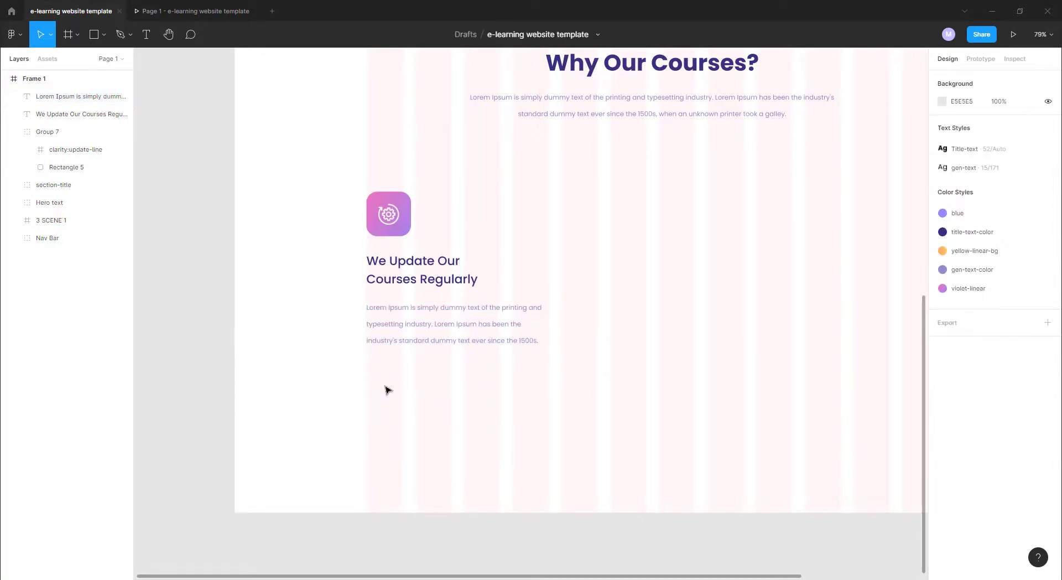
Step: Discard a stray text box, undo an accidental icon resize, and select the icon group
key(t)
drag(366, 371, 437, 387)
click(539, 312)
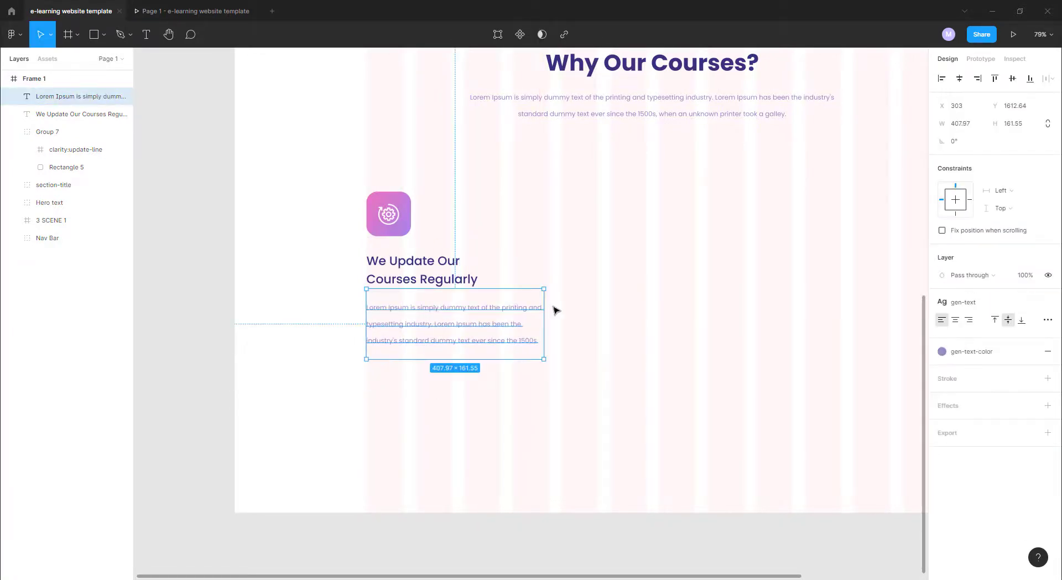
key(ctrl+alt+Return)
key(ctrl+shift+Tab)
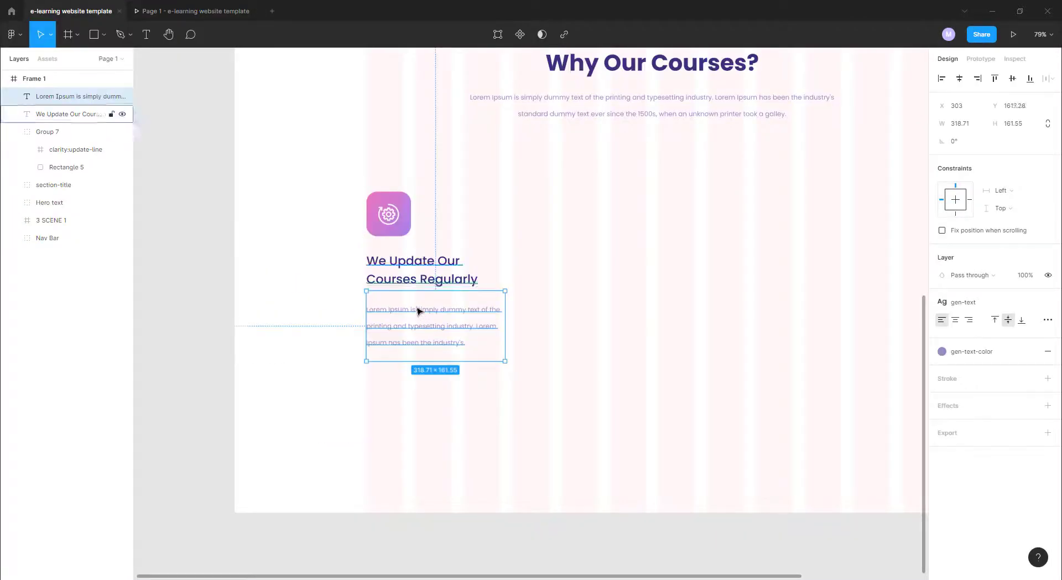
key(ctrl+Tab)
key(ctrl+shift+Tab)
click(387, 218)
key(ctrl+z)
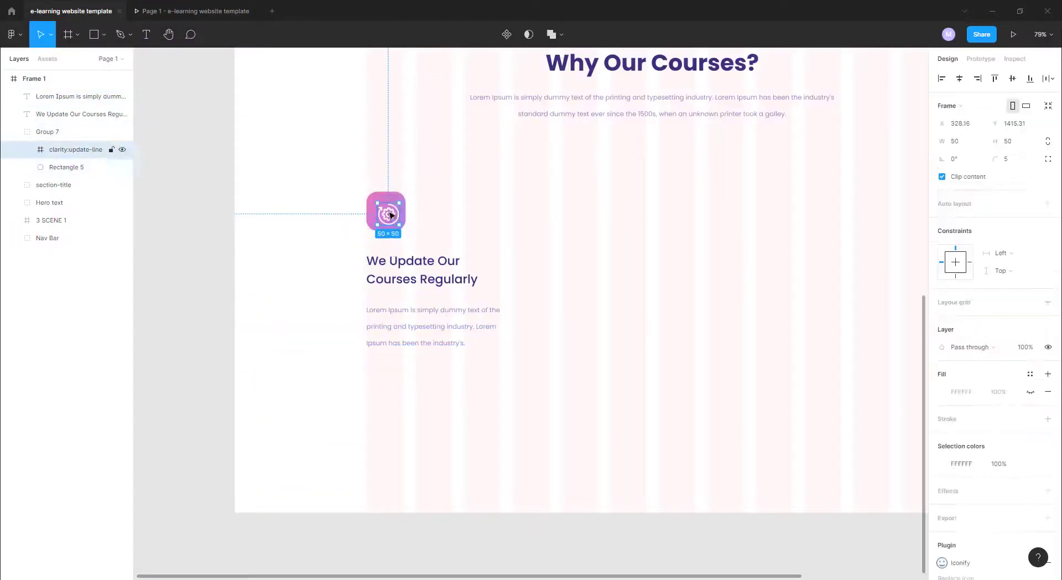
key(Escape)
click(55, 131)
Step: Group the card's icon, heading and paragraph, duplicate it, and space the three cards evenly
shift+click(78, 95)
key(ctrl+g)
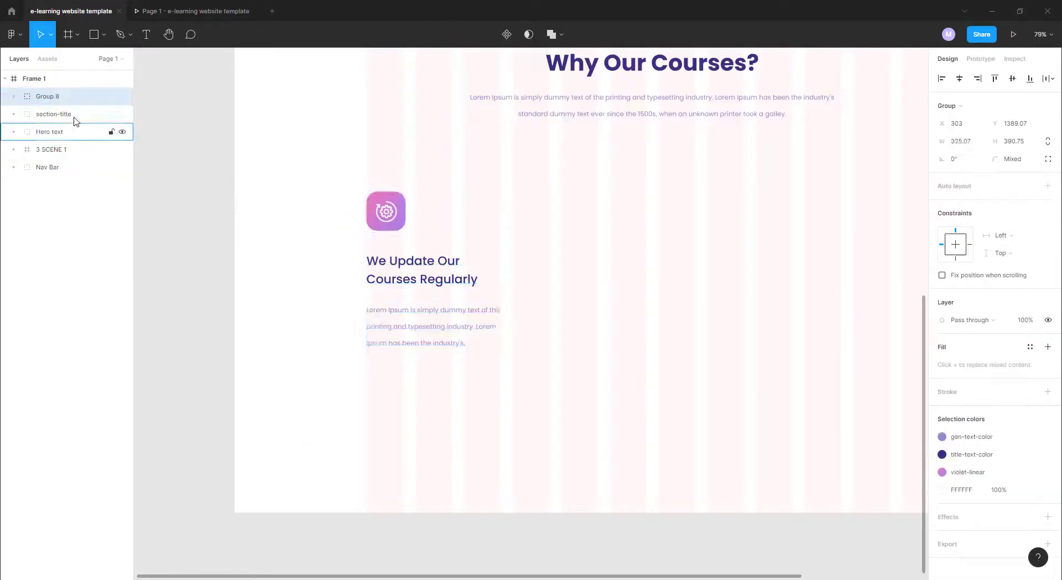
scroll(387, 221, down, 5)
mouse_move(497, 288)
mouse_down()
mouse_move(651, 288)
mouse_move(594, 293)
mouse_up()
click(1047, 78)
scroll(679, 345, up, 5)
Step: Replace the middle card's icon with a person icon via Iconify and colour it white (ffffff)
click(540, 250)
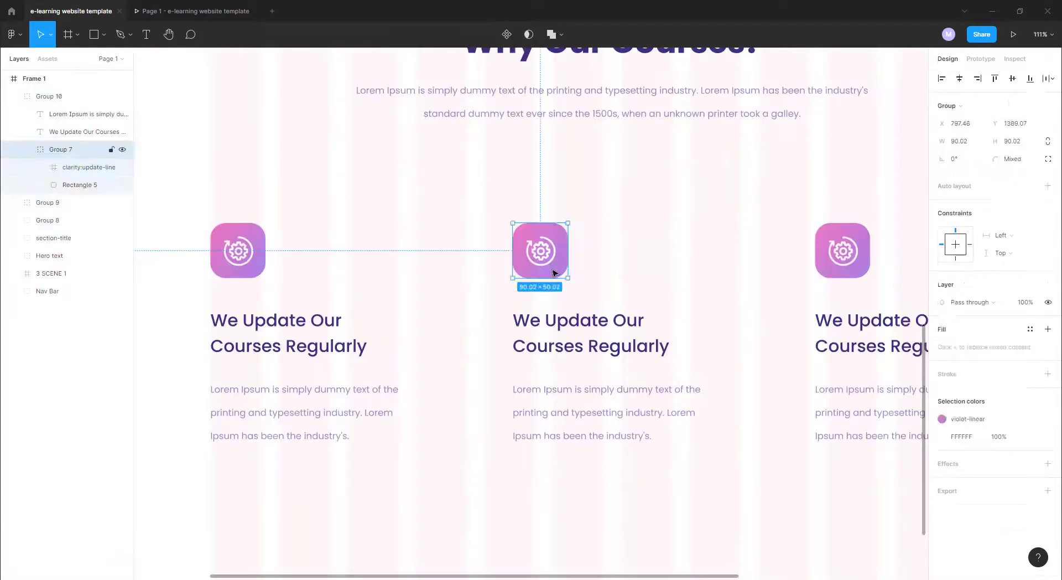
click(89, 167)
click(123, 185)
click(122, 202)
click(942, 464)
text(ffffff)
key(Return)
key(Escape)
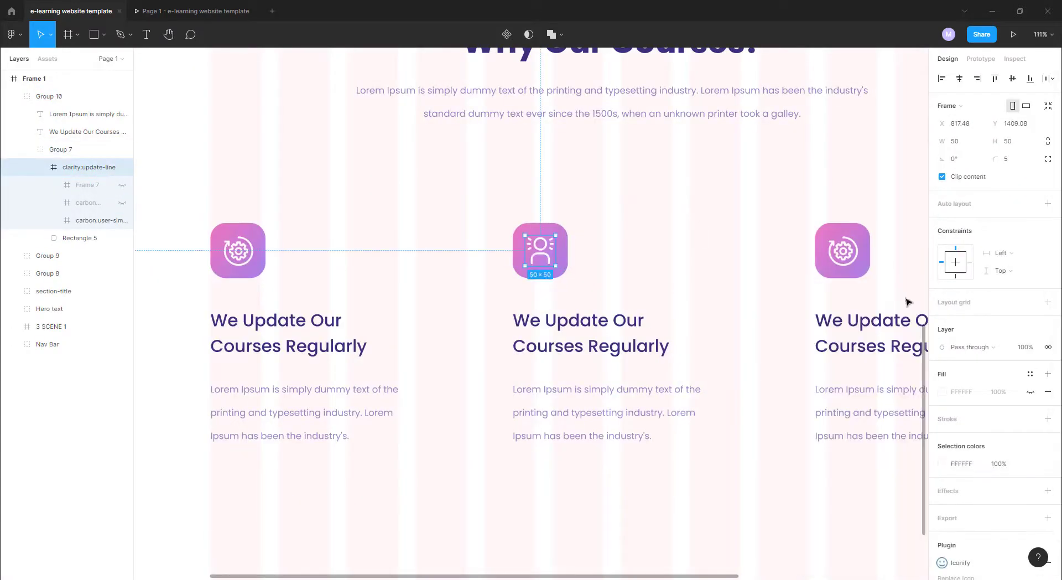
Step: Centre the person icon in its tile and retitle the middle heading 'Certified and Highly Trained Professionals'
click(540, 331)
ctrl+click(540, 250)
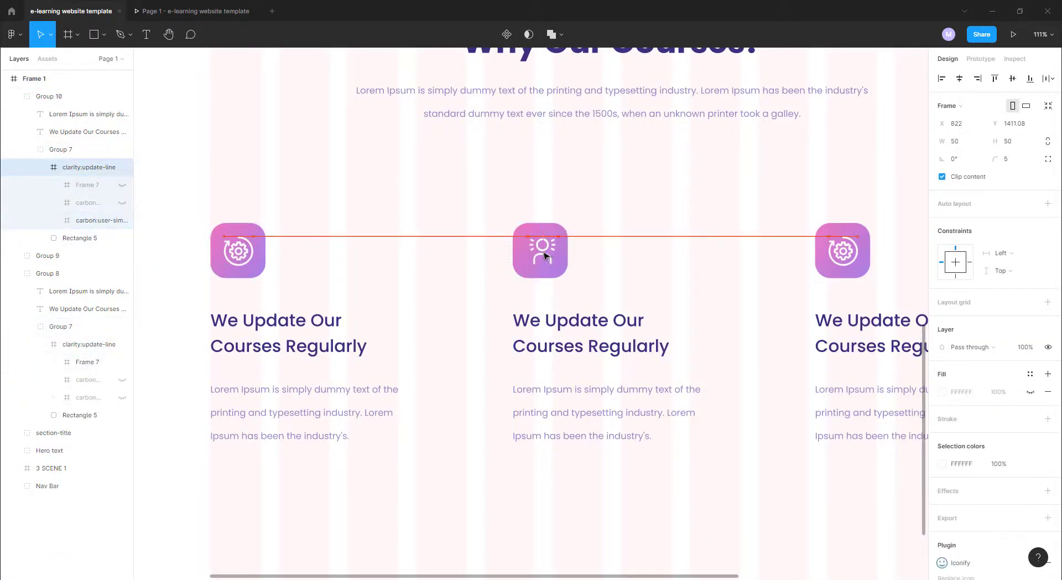
key(Escape)
drag(542, 254, 543, 258)
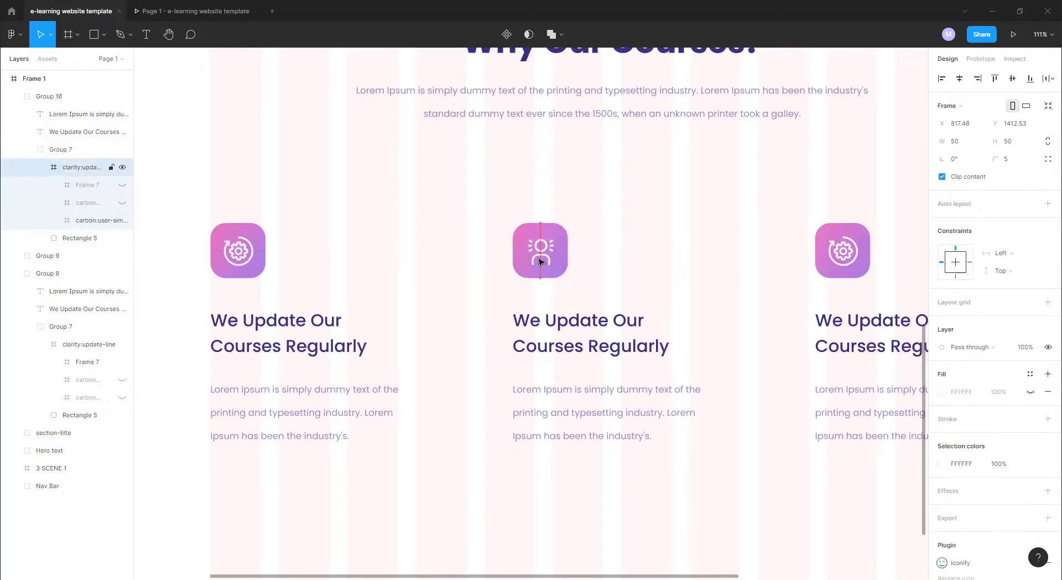
double_click(549, 319)
text(Certified and Highly Trained Professionals)
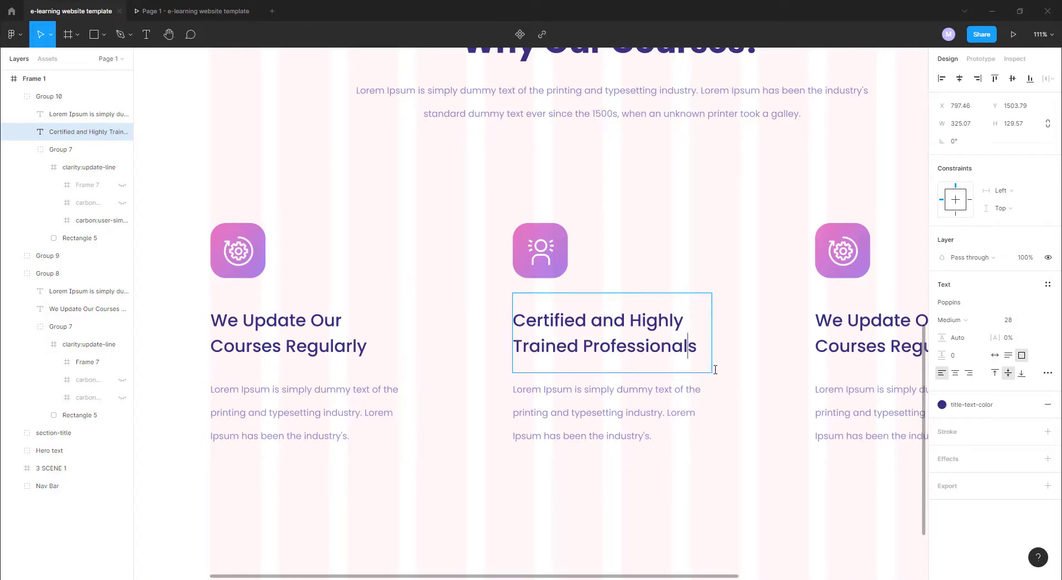
Step: Give the middle icon's background square a cyan gradient from 6EE2E9 to 73F4D8, shifted toward blue
double_click(545, 242)
click(942, 302)
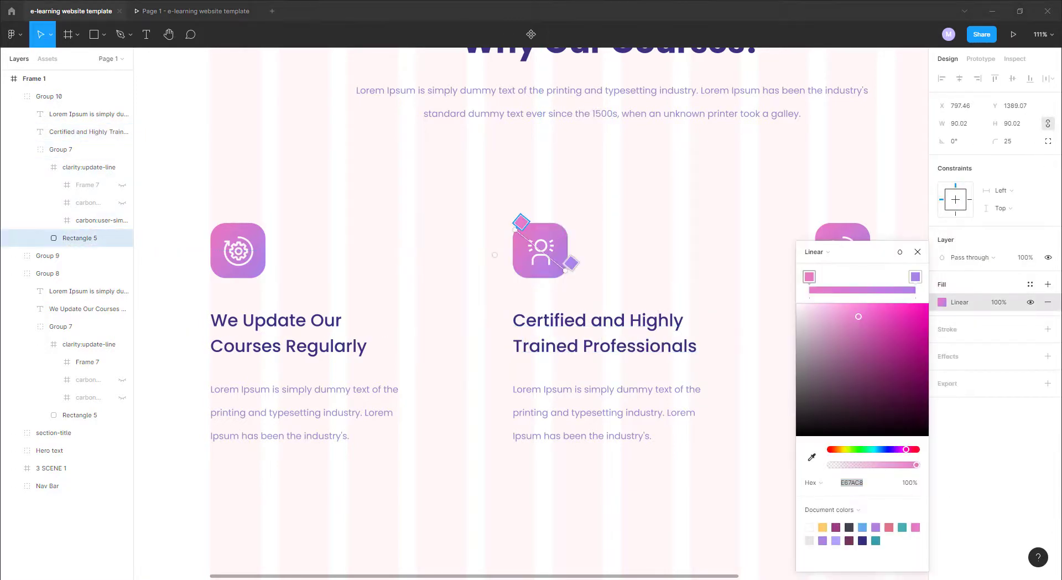
text(6EE2E9)
key(Return)
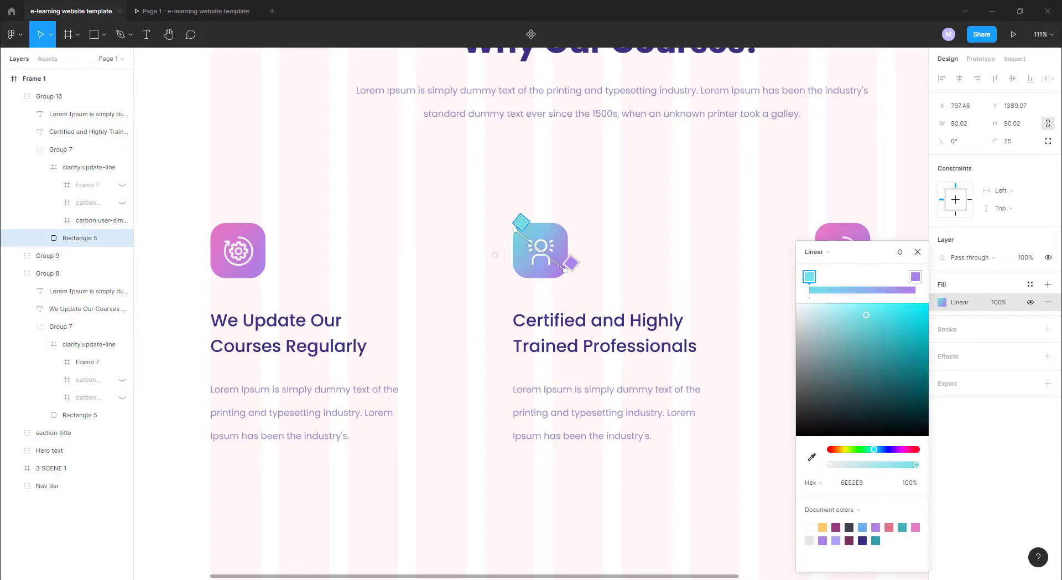
click(916, 277)
click(852, 483)
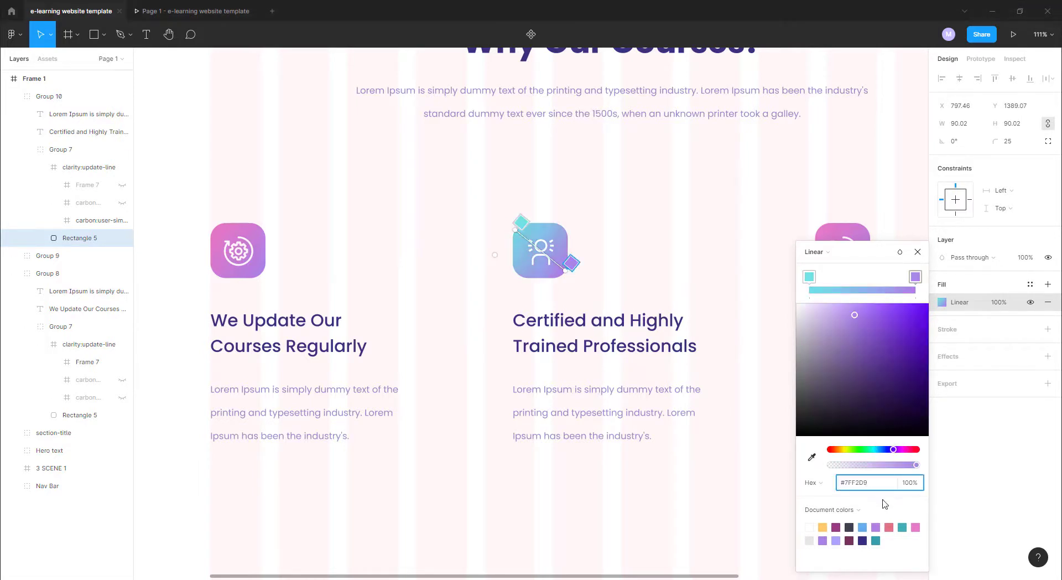
text(73F4D8)
key(Return)
drag(951, 252, 928, 284)
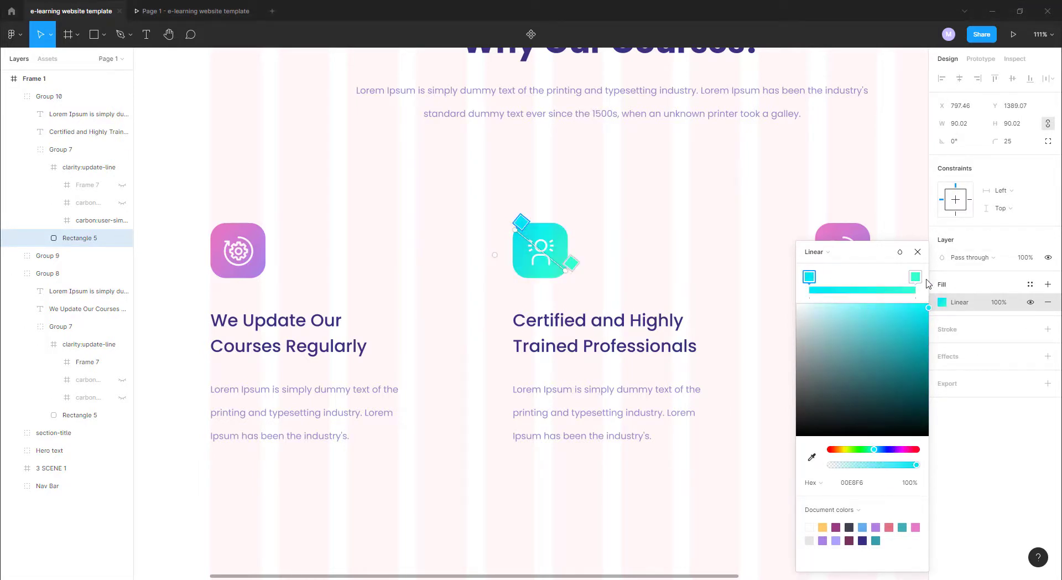
drag(869, 451, 881, 450)
click(917, 252)
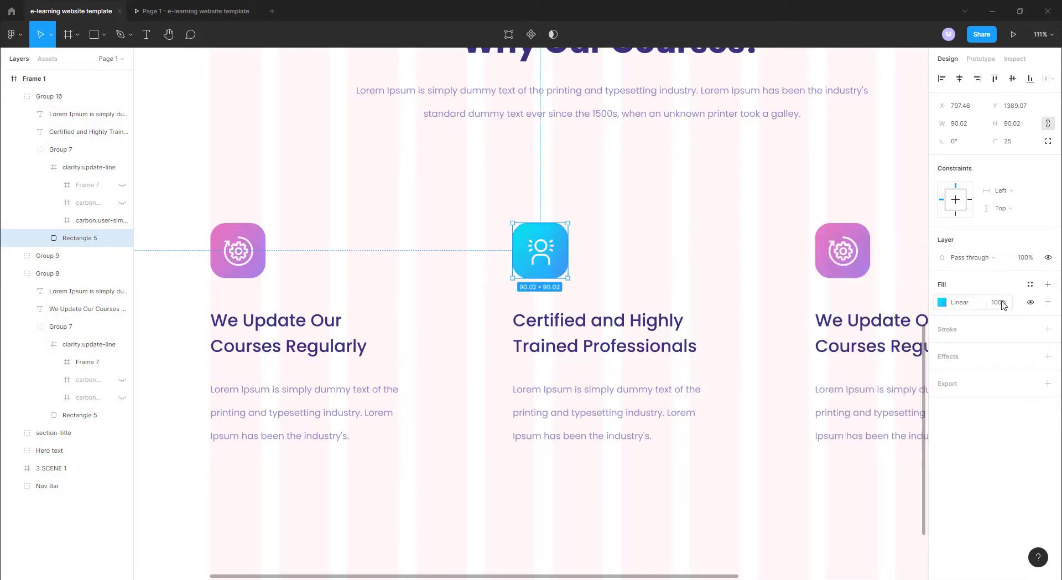
Step: Save the middle icon's gradient as a new colour style named 'e'
click(1030, 284)
click(1043, 305)
text(e)
key(Return)
Step: Set both stops of the right icon's background gradient to 5FF773, fully opaque
click(880, 273)
click(88, 327)
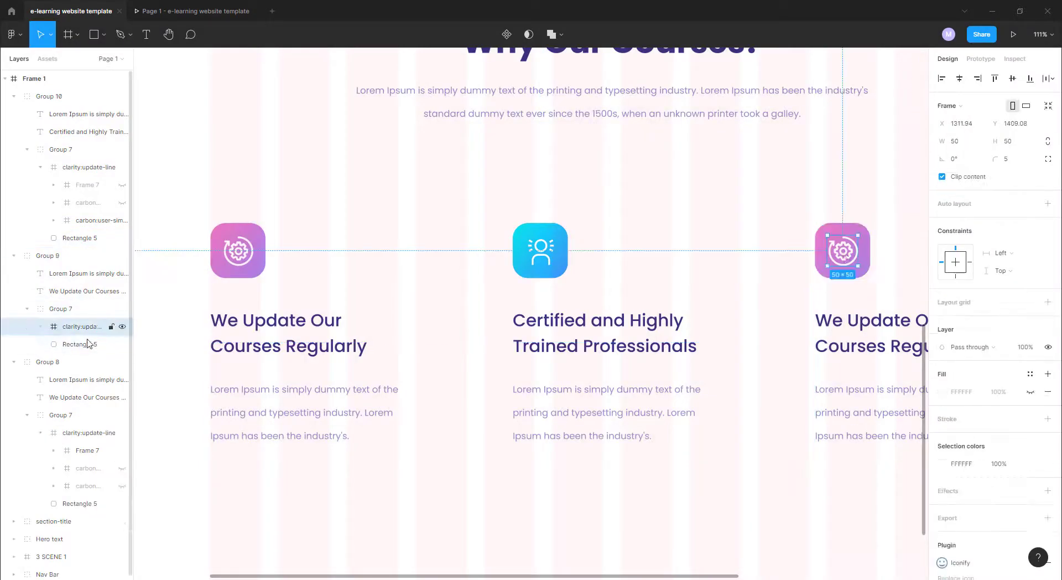
click(865, 260)
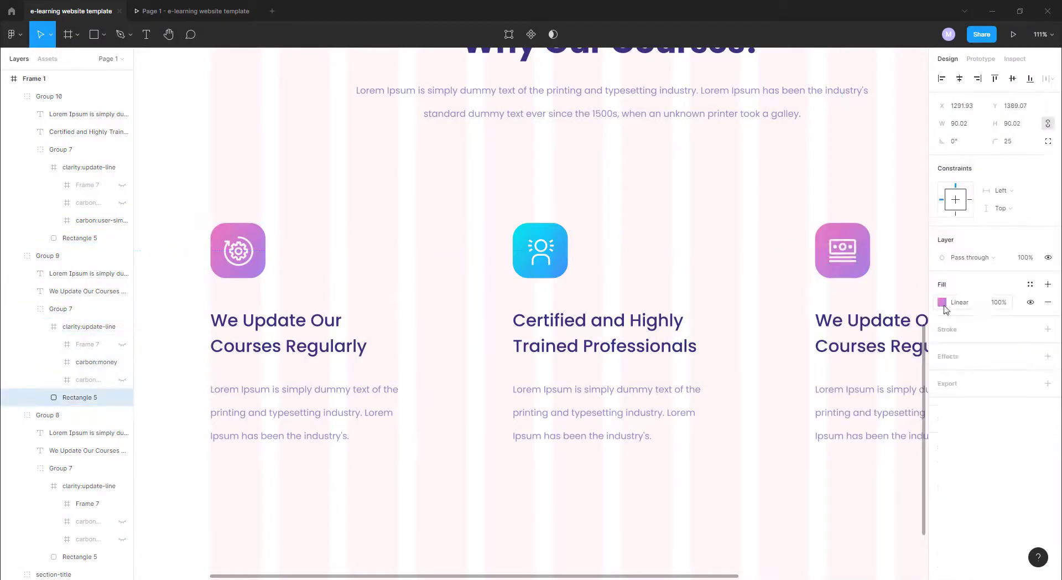
click(942, 302)
text(5FF773)
key(Return)
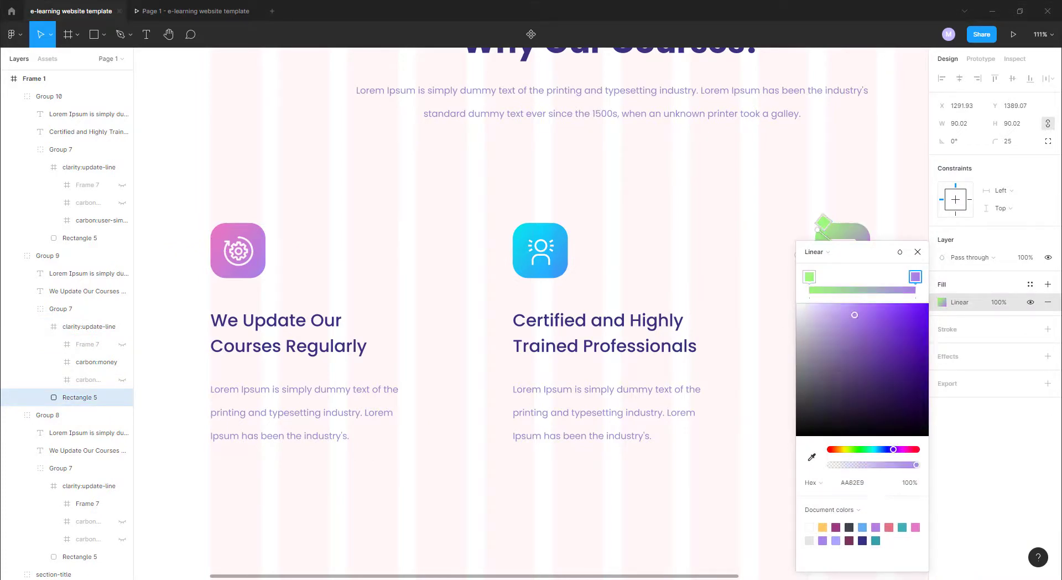
click(915, 277)
click(852, 482)
text(5FF773)
key(Return)
drag(867, 465, 918, 465)
Step: Tune the right icon's gradient stops to run from light yellow-green to bright green
scroll(817, 189, right, 5)
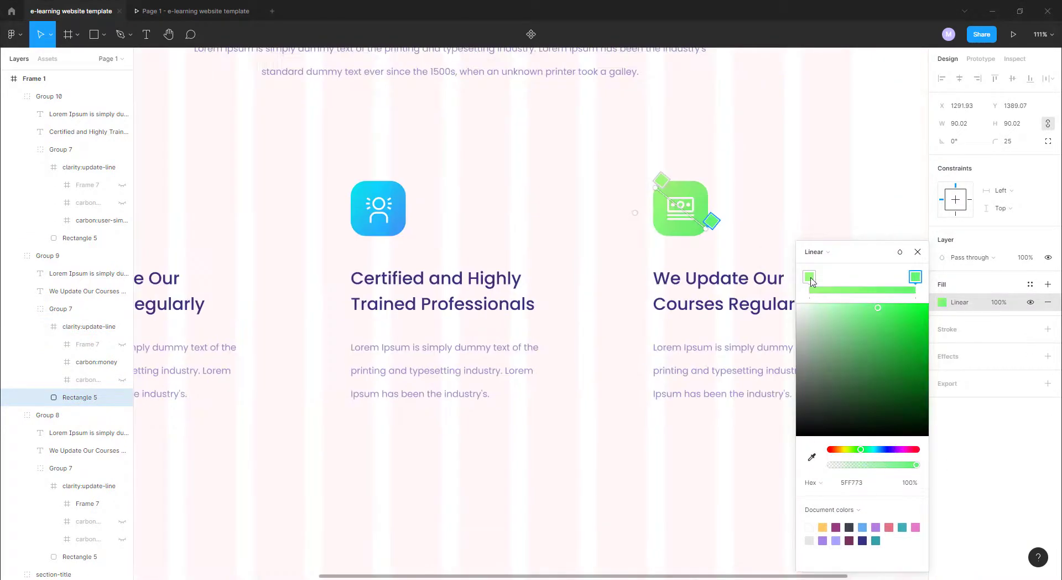
click(915, 276)
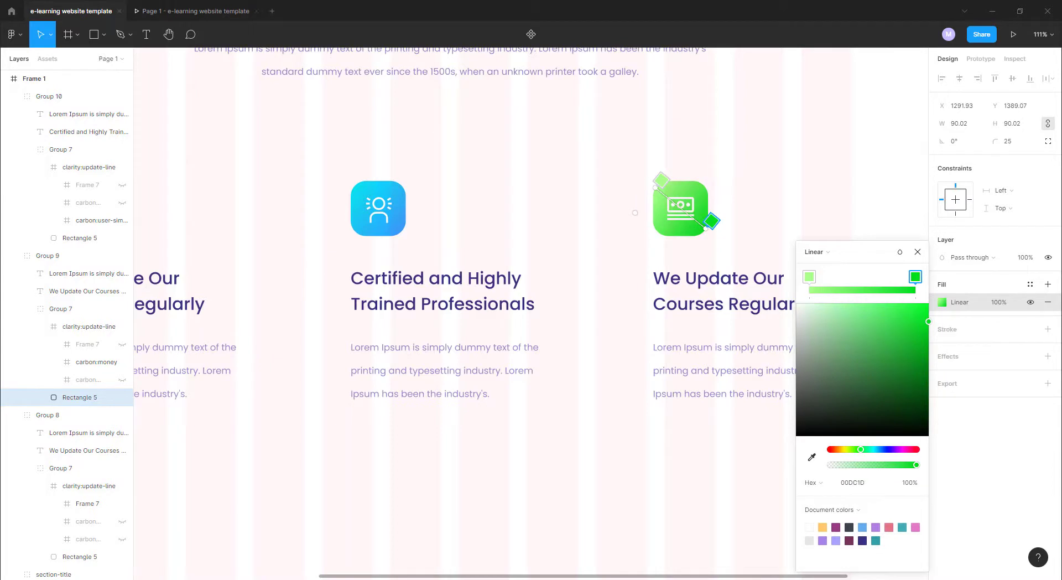
click(809, 277)
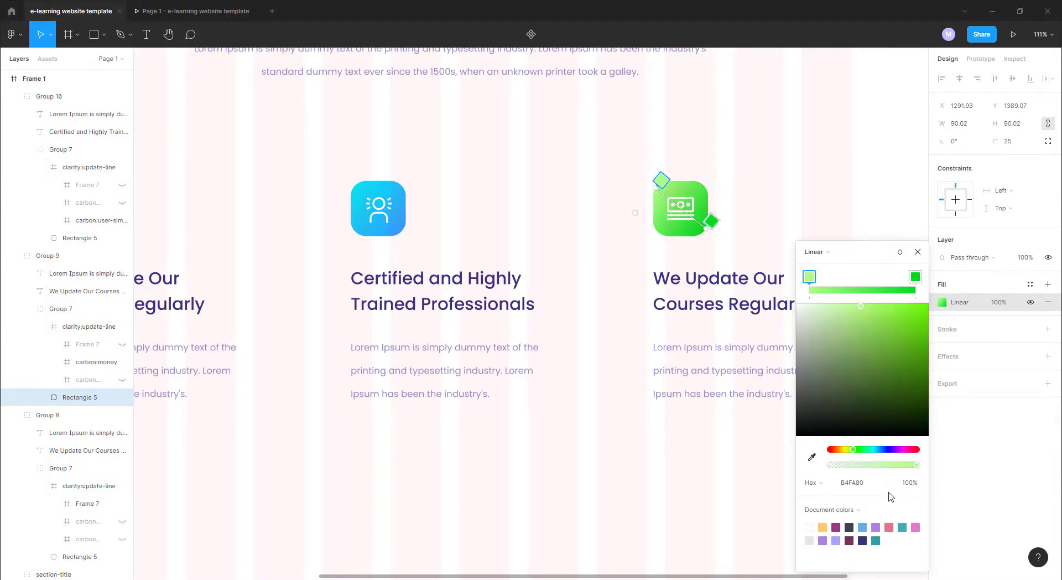
click(868, 483)
click(915, 276)
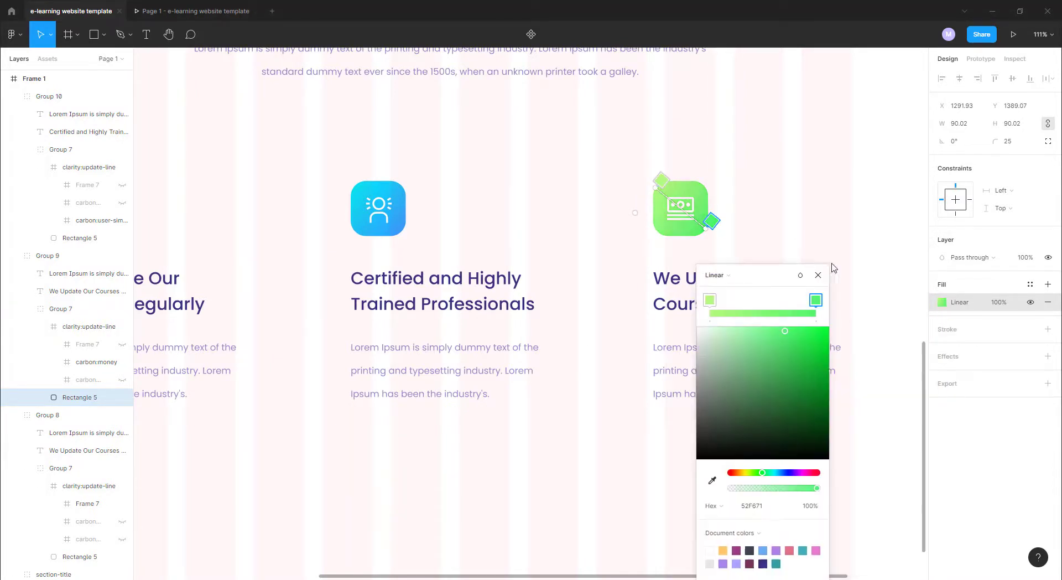
drag(771, 474, 760, 473)
click(709, 300)
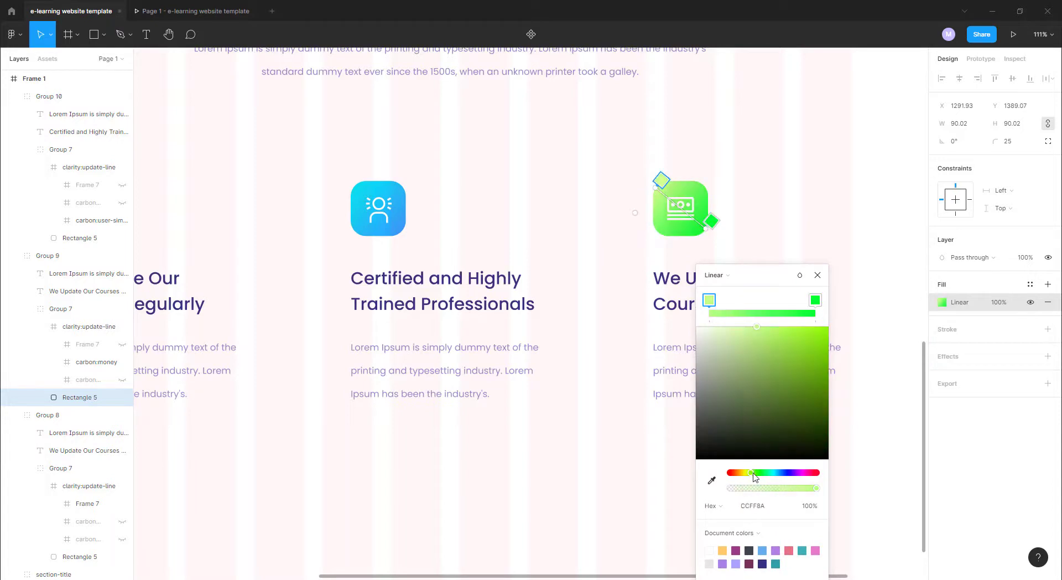
click(606, 372)
scroll(606, 373, down, 5)
scroll(607, 373, up, 5)
click(406, 234)
Step: Save the green icon tile's gradient as a new colour style, green-linear-bg
double_click(408, 236)
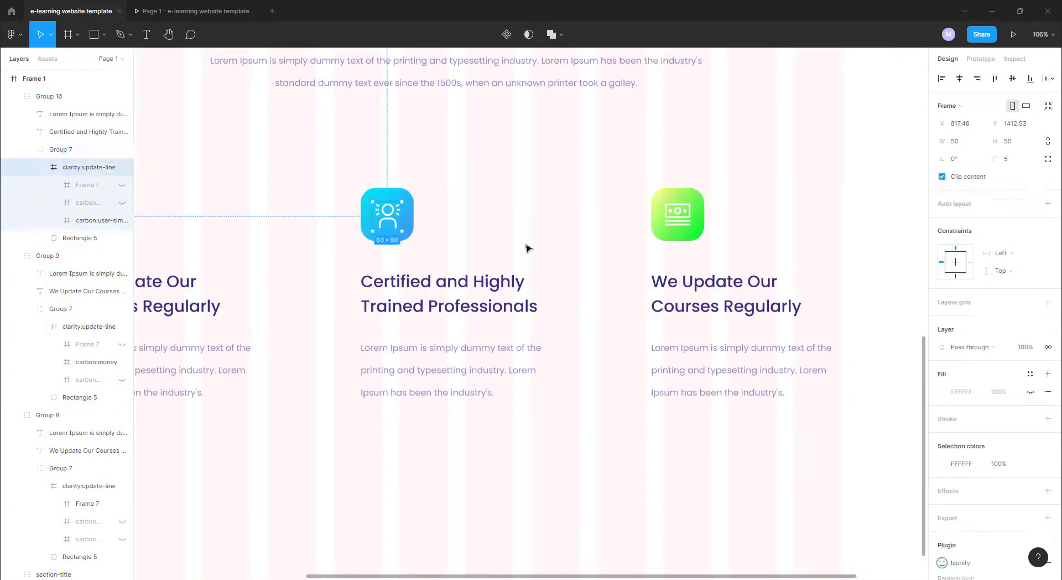
key(Tab)
click(763, 486)
double_click(678, 214)
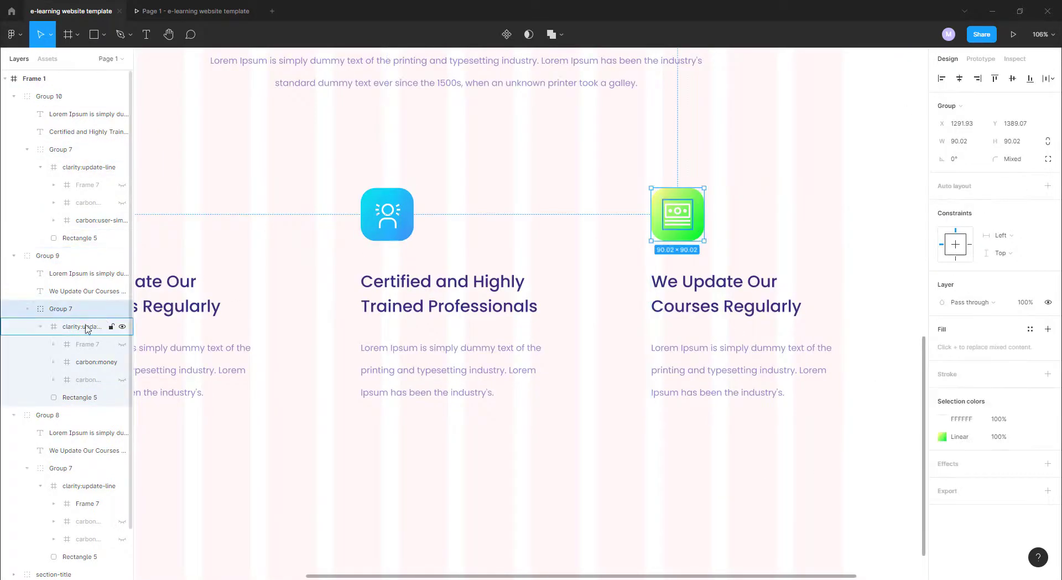
key(Tab)
click(1030, 284)
click(1043, 304)
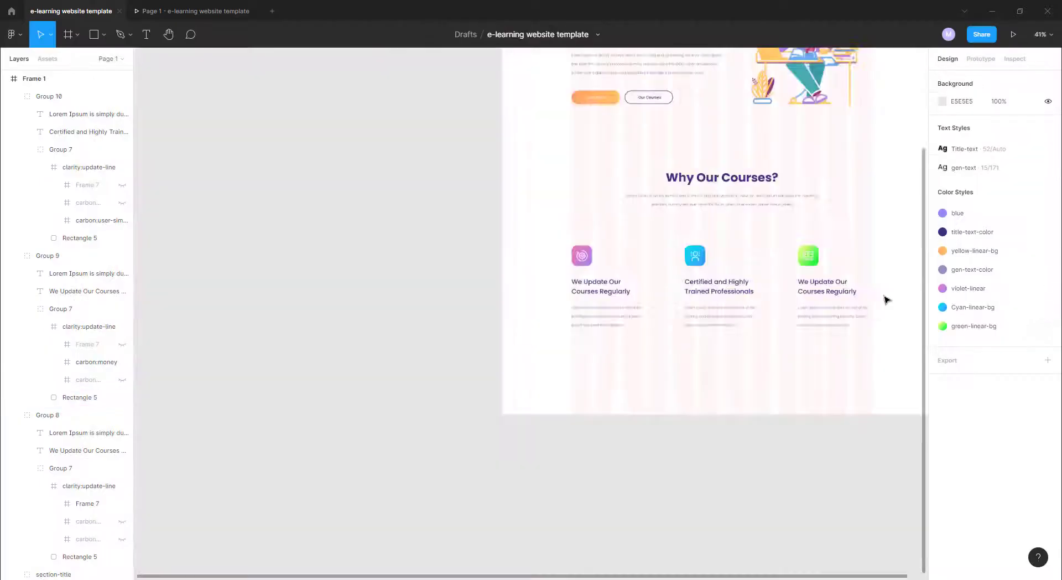
Step: Retitle the third column heading to 'We Give Money Back Guarantee'
double_click(814, 287)
text(We Give 1 Month Money Back)
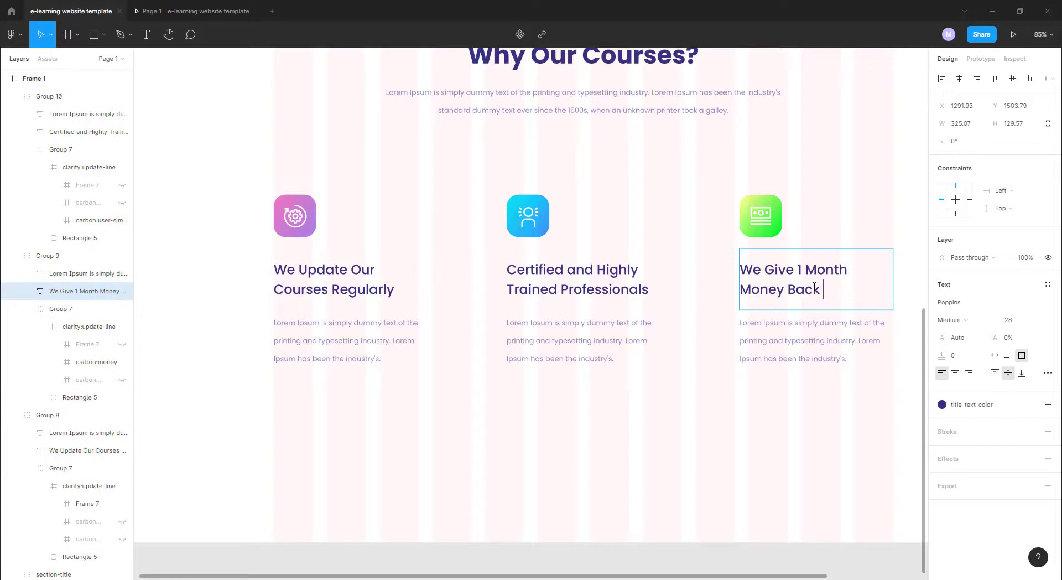
key(BackSpace)
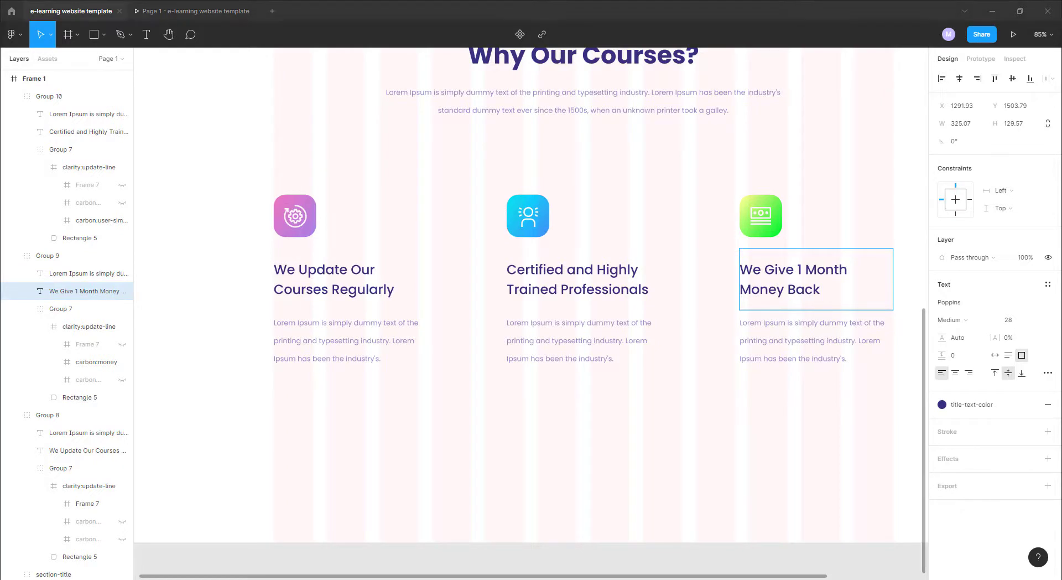
text(Guarantee)
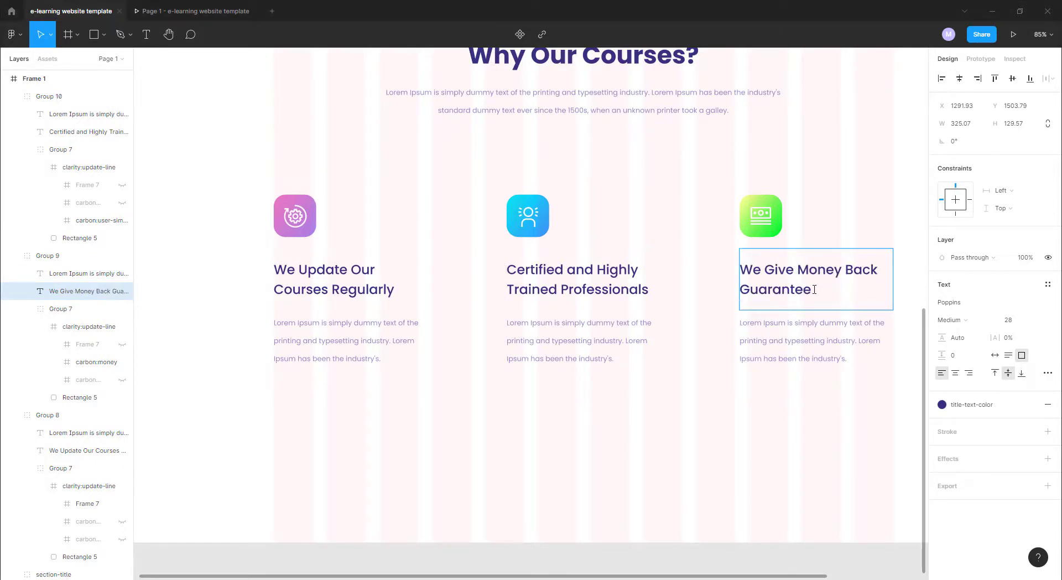
scroll(792, 415, down, 3)
Step: Preview the page as a prototype, scroll through it, and return to the editor
key(ctrl+alt+Return)
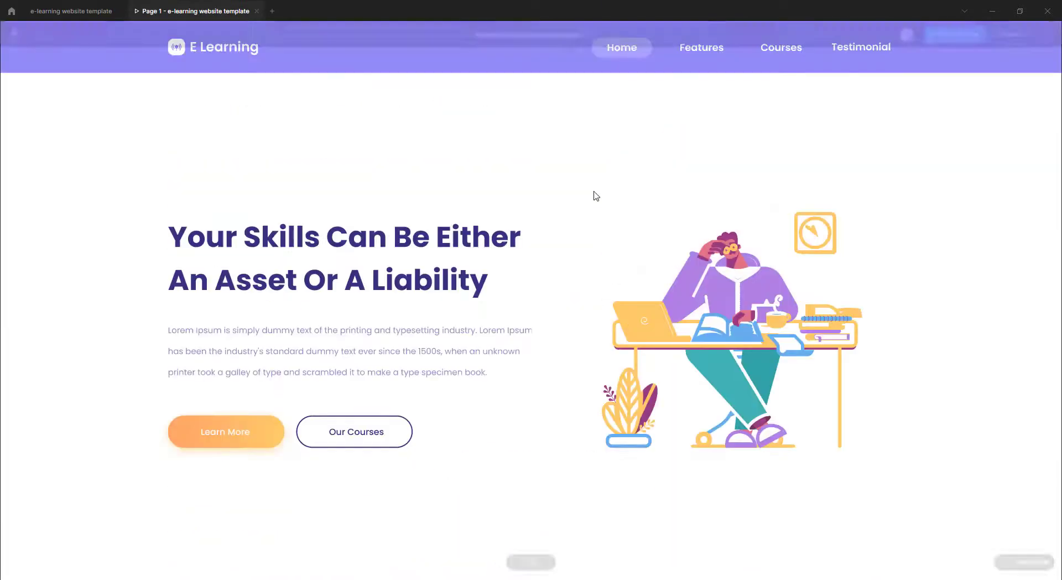
scroll(594, 196, down, 5)
scroll(596, 197, down, 3)
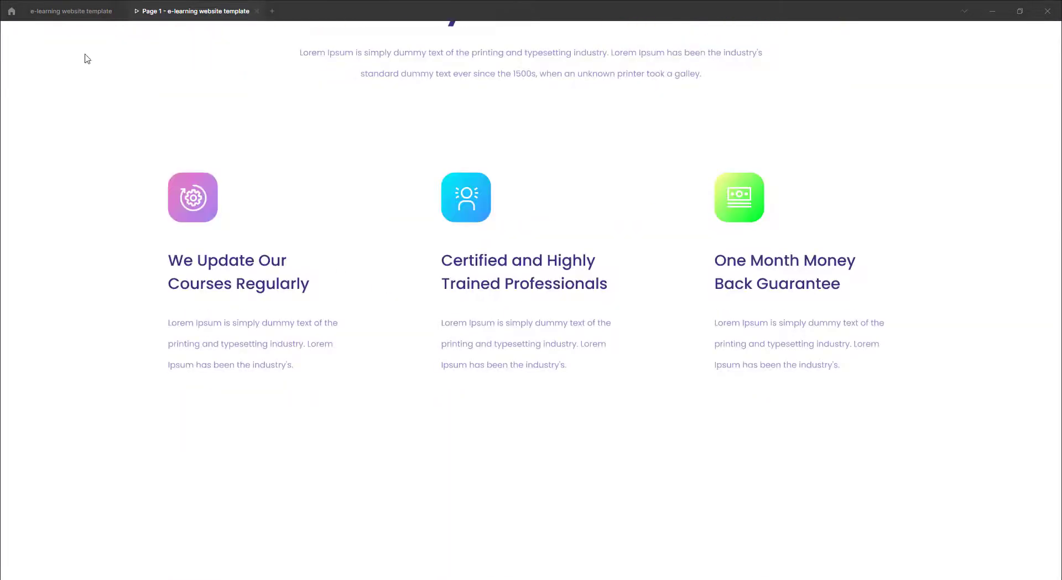
click(71, 11)
Step: Group the three feature columns, move the section title and columns up, and preview again
shift+click(49, 96)
key(ctrl+g)
click(669, 204)
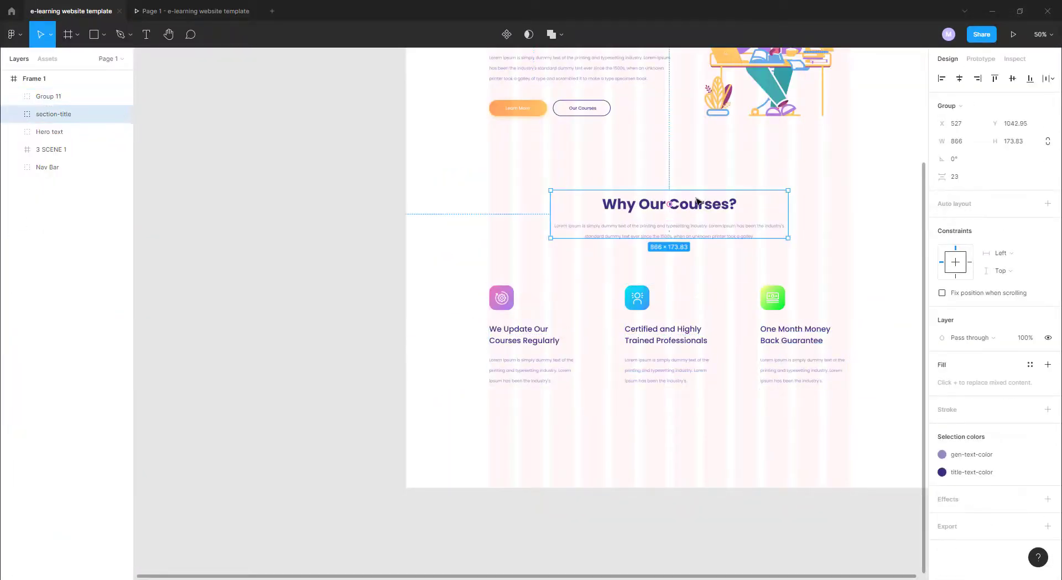
drag(669, 204, 669, 166)
drag(658, 321, 658, 318)
click(630, 391)
key(ctrl+alt+Return)
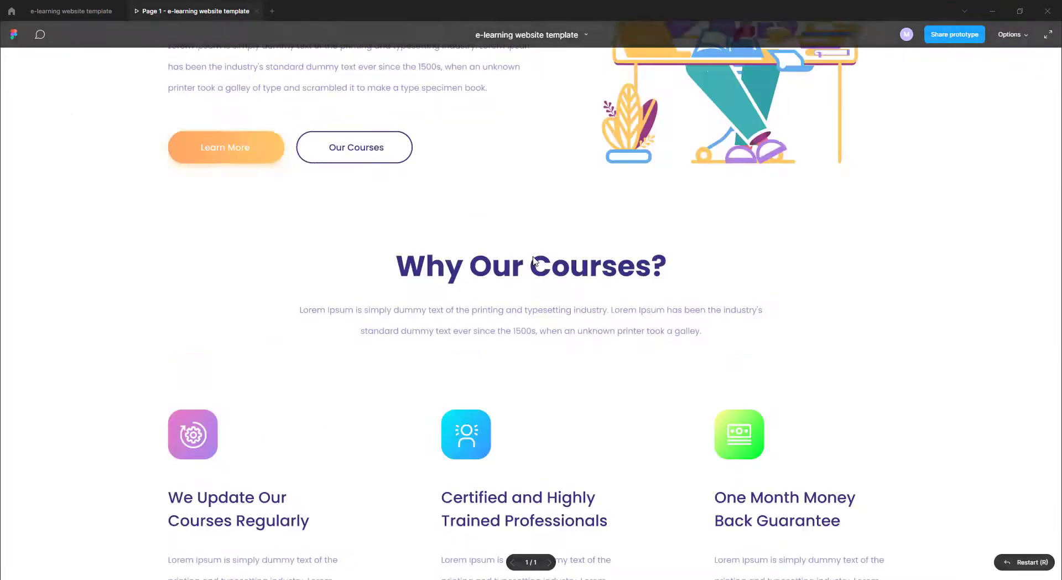
scroll(531, 277, down, 3)
key(ctrl+shift+Tab)
Step: Rename the Group 11 layer to Features
drag(799, 360, 644, 337)
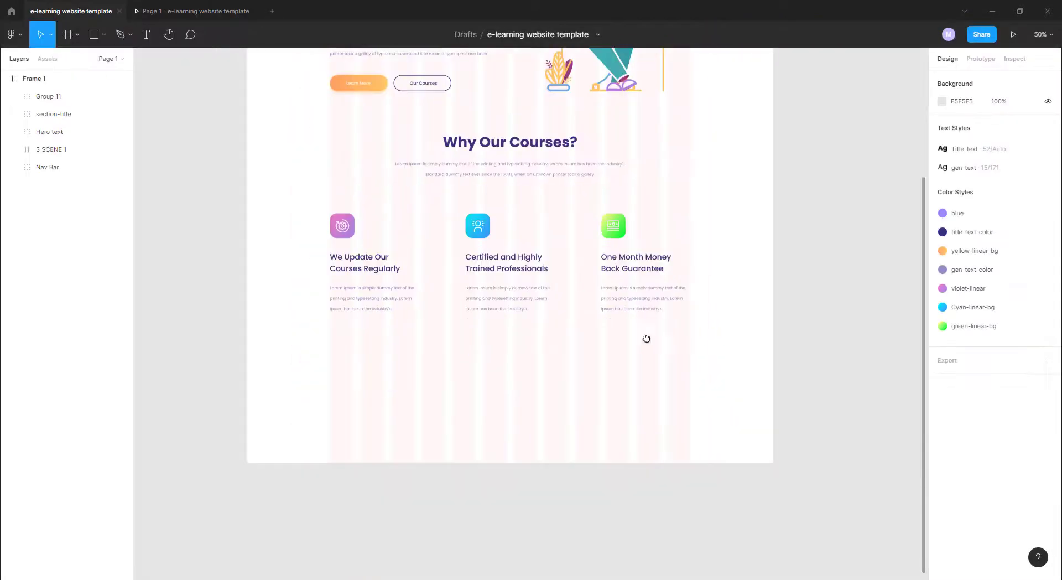
click(510, 457)
key(t)
double_click(49, 96)
text(Features)
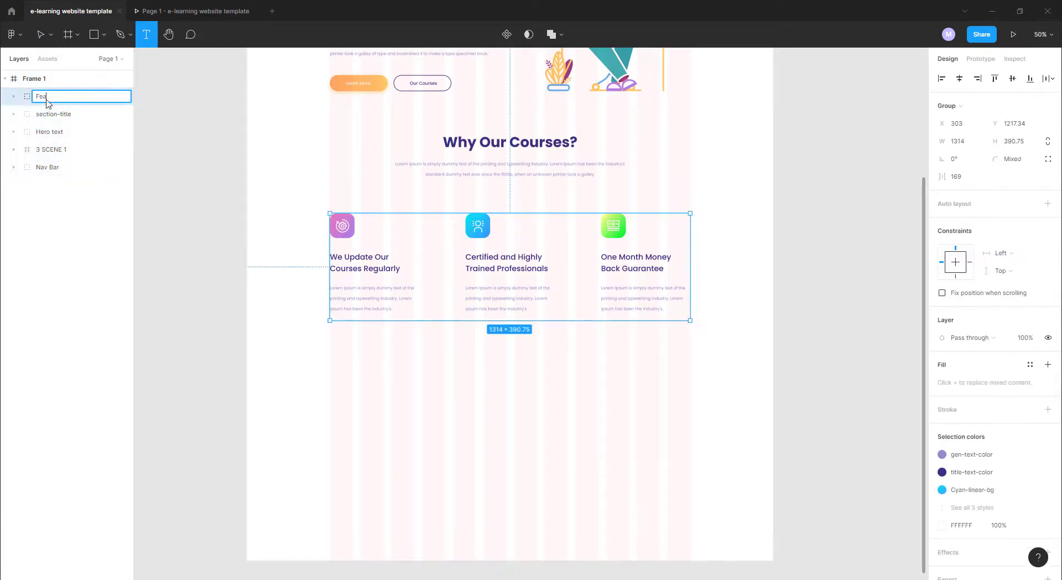
key(Return)
Step: Copy the section title below Features as 'Our Latest Courses' and draw placeholder cards beneath it
key(Tab)
key(v)
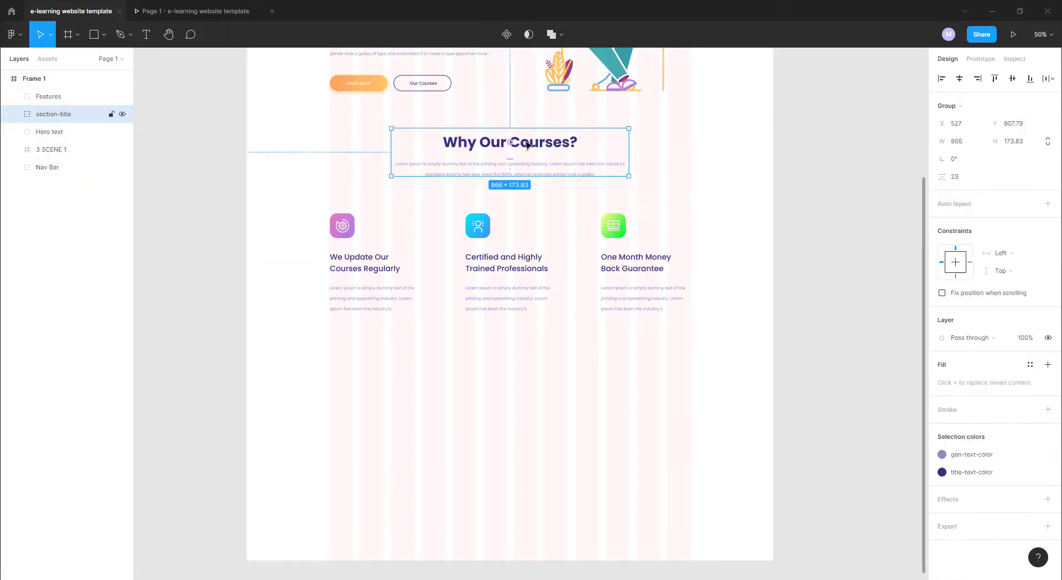
drag(527, 145, 519, 354)
double_click(509, 358)
text(Our)
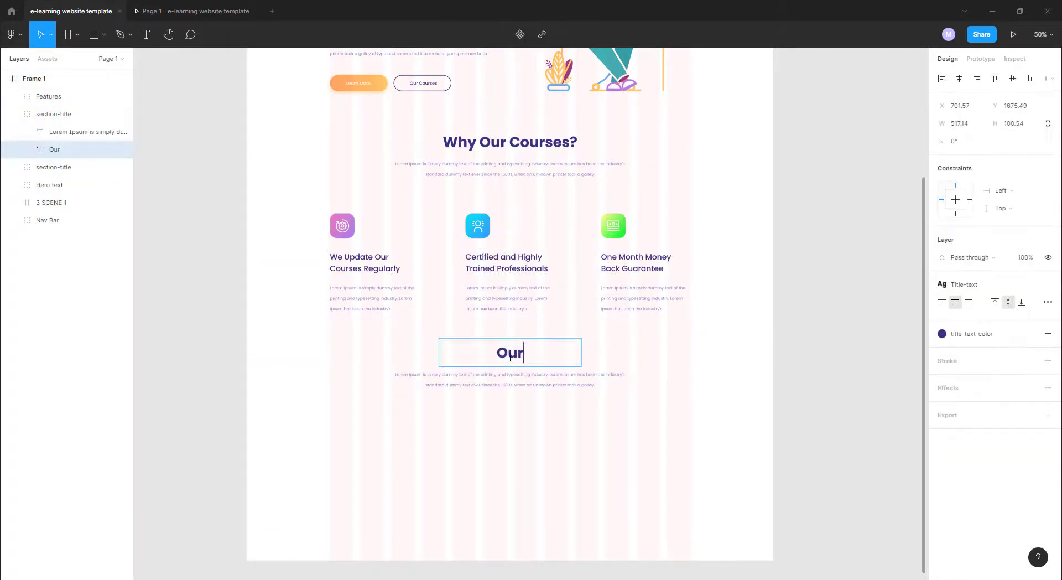
text( Latest Course)
key(Escape)
key(Escape)
scroll(496, 422, down, 2)
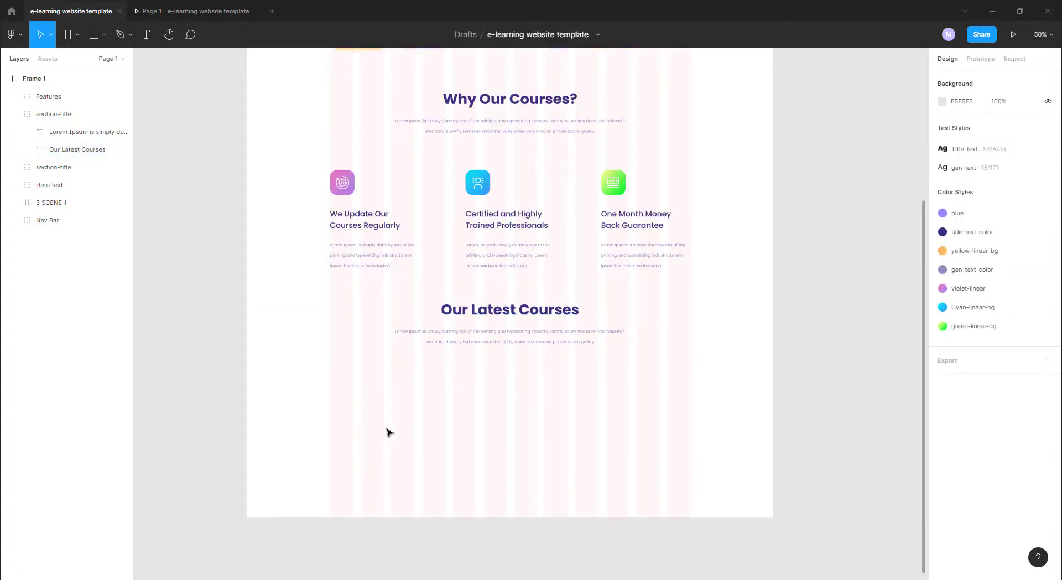
mouse_move(330, 382)
mouse_down()
mouse_move(445, 452)
mouse_move(663, 434)
mouse_move(546, 433)
mouse_up()
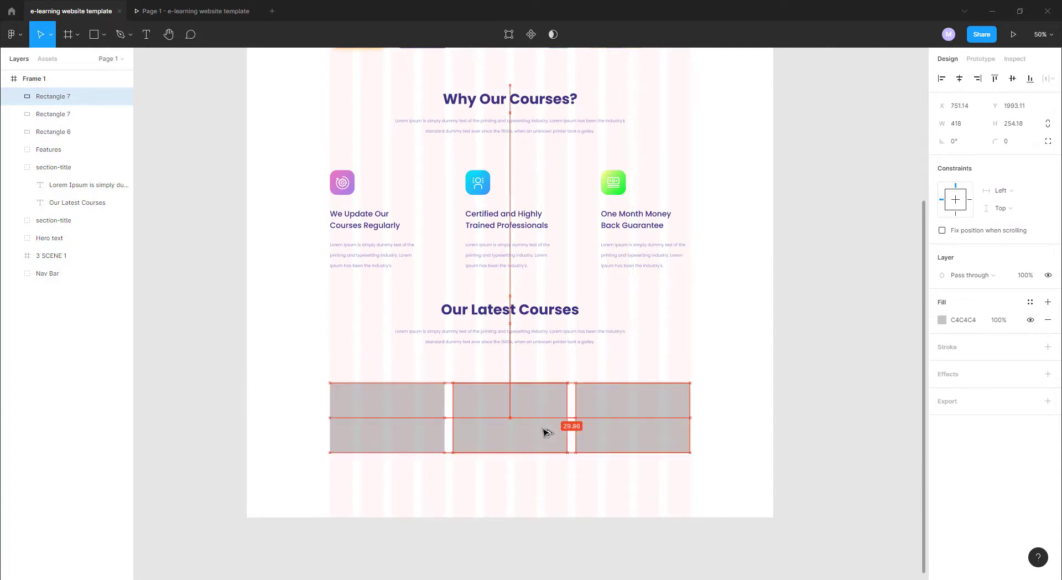
Step: Round the left card's corners and import the colourful Figma logo from Iconify onto it
click(367, 426)
drag(994, 141, 314, 147)
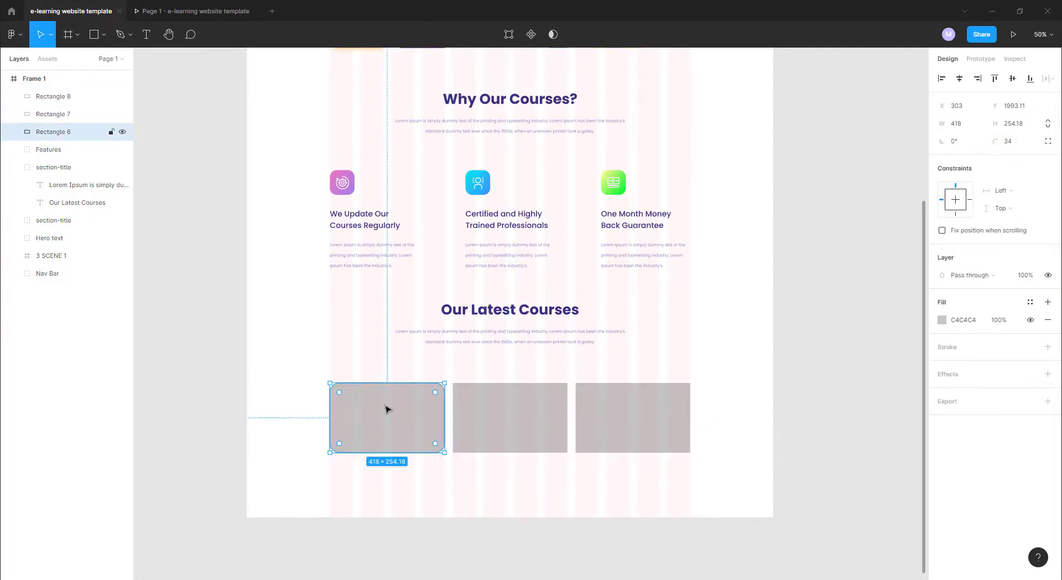
click(11, 34)
click(273, 185)
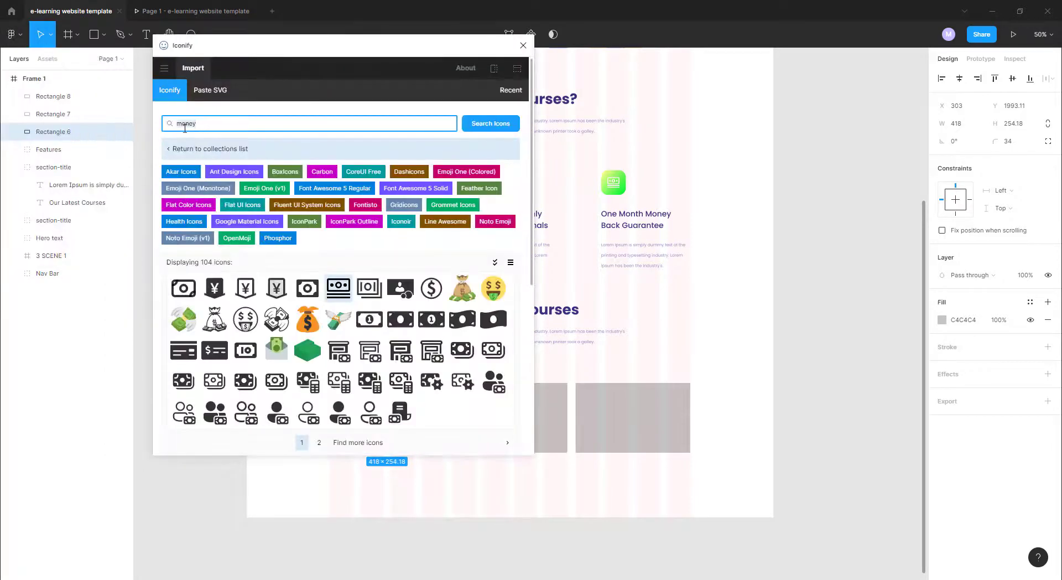
key(Return)
click(183, 317)
scroll(342, 332, down, 3)
click(398, 436)
scroll(636, 232, up, 5)
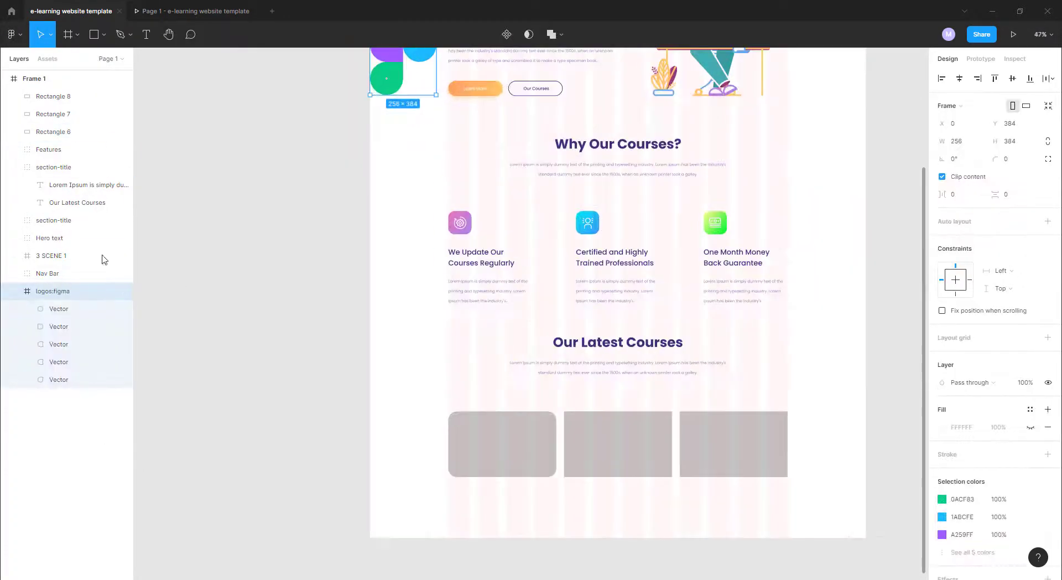
mouse_move(404, 67)
mouse_down()
mouse_move(542, 439)
mouse_move(515, 440)
mouse_up()
Step: Delete the two extra placeholder cards and shrink and centre the Figma logo in the first card
click(53, 97)
shift+click(53, 114)
key(Delete)
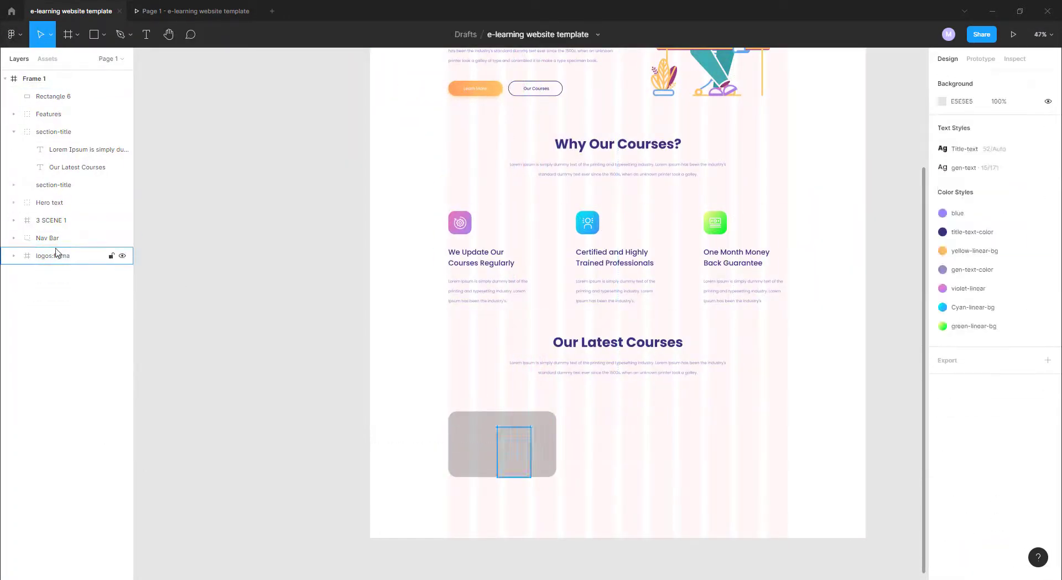
drag(55, 256, 52, 89)
scroll(541, 469, up, 5)
mouse_move(439, 375)
mouse_down()
mouse_move(474, 427)
mouse_move(443, 409)
mouse_up()
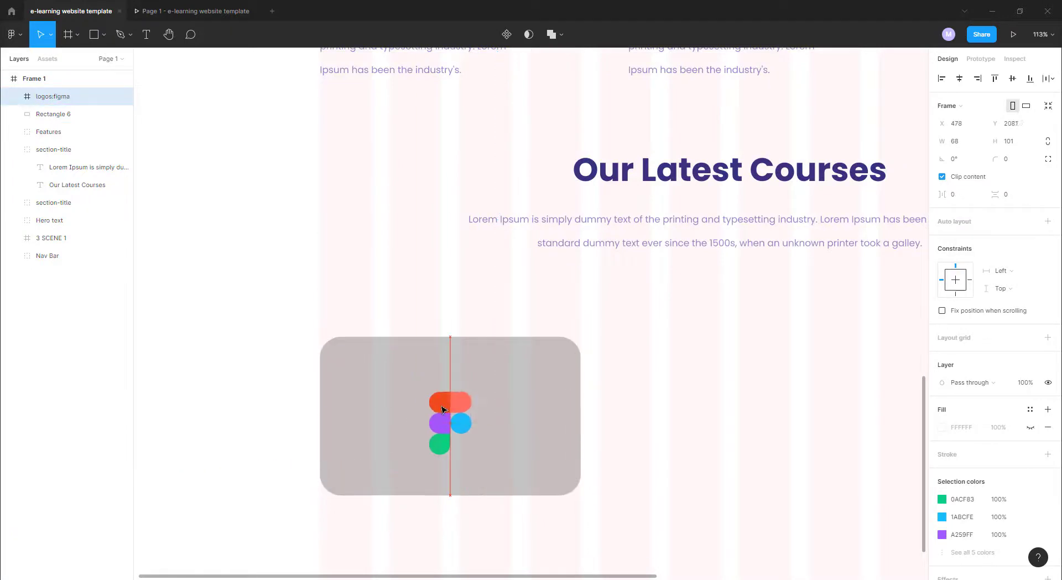
Step: Fill the first card with a pale blue (D0F1FF) sampled from the logo
click(401, 408)
click(942, 319)
click(812, 456)
click(464, 419)
drag(892, 319, 820, 265)
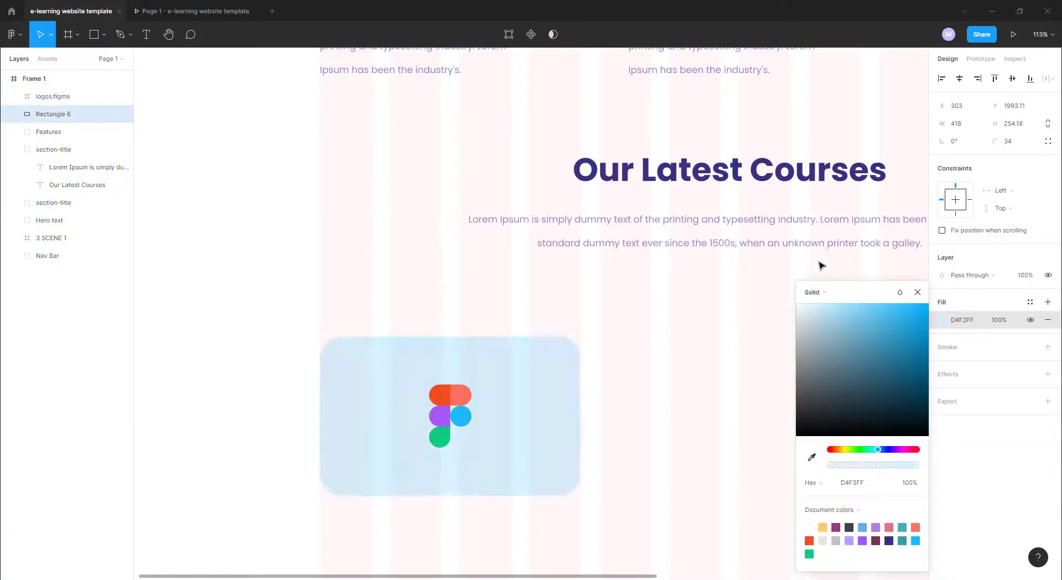
click(194, 11)
click(71, 14)
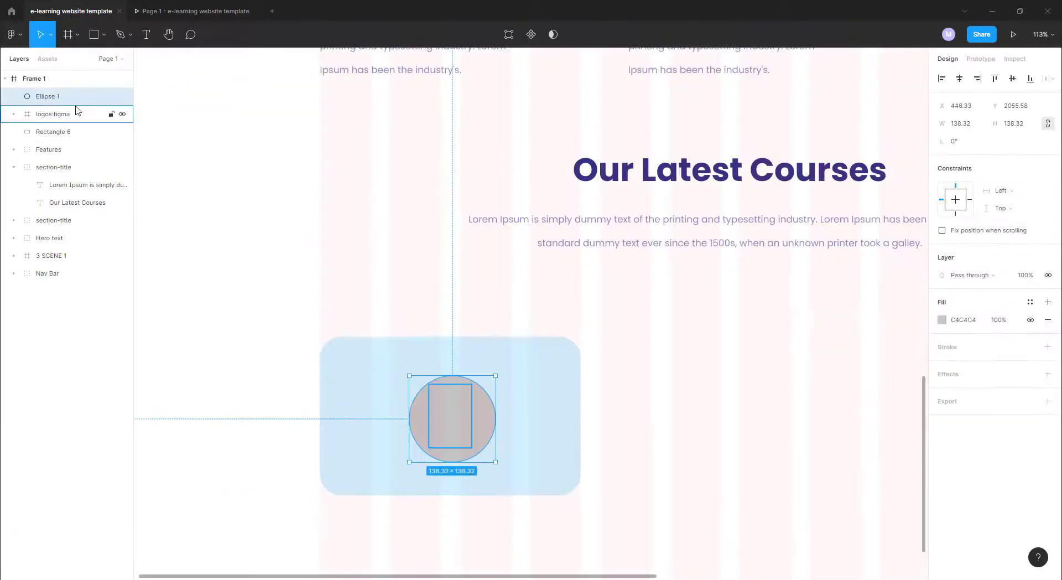
Step: Add a circle behind the Figma logo with a lightened fill sampled from the logo
click(172, 11)
click(71, 11)
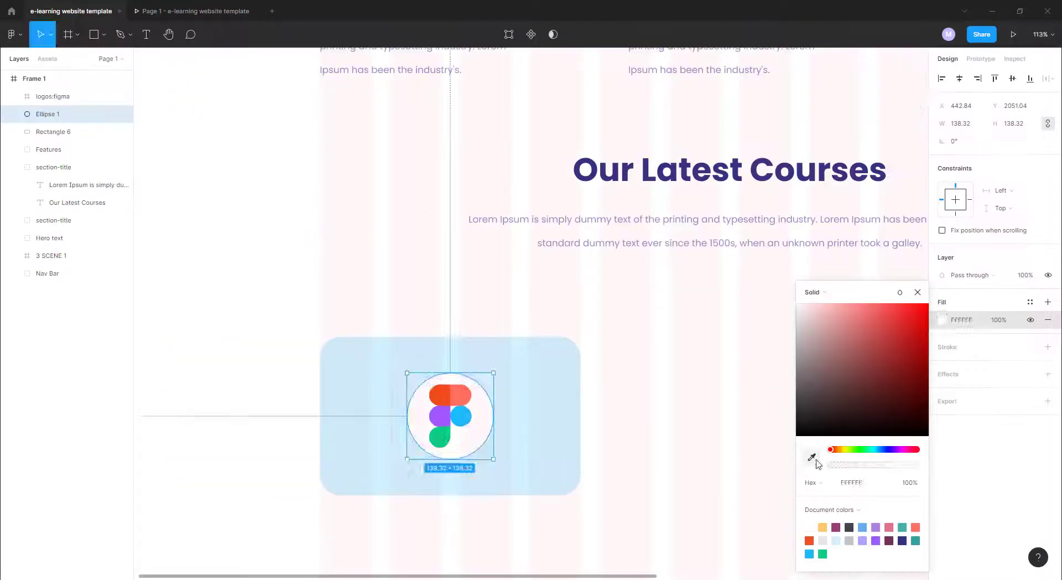
click(811, 457)
click(446, 390)
drag(863, 332, 844, 242)
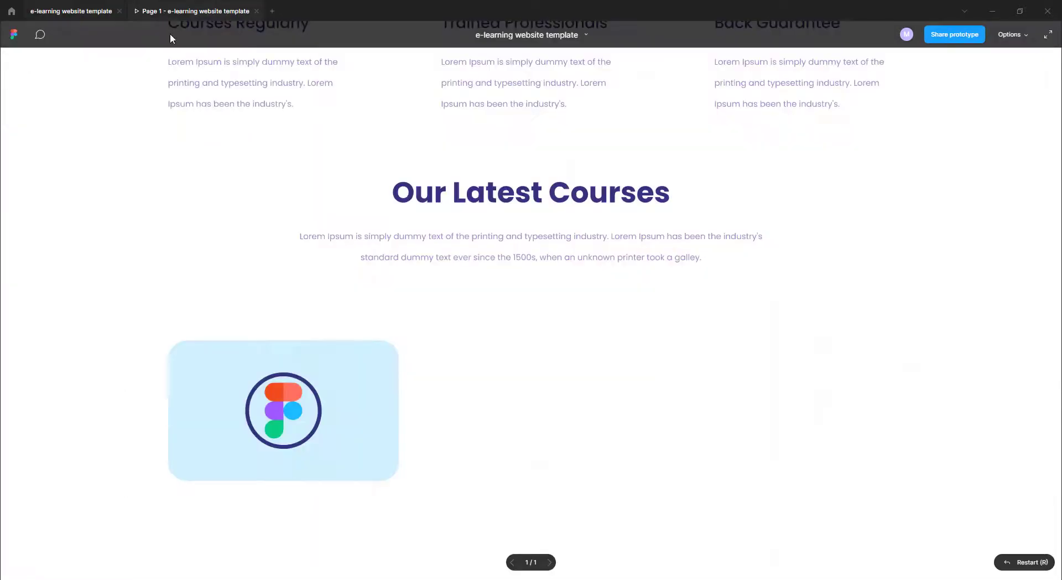
Step: Add the 'Figma Course' title below the card in SemiBold, size 18
click(386, 405)
key(t)
scroll(403, 519, down, 1)
drag(345, 461, 381, 472)
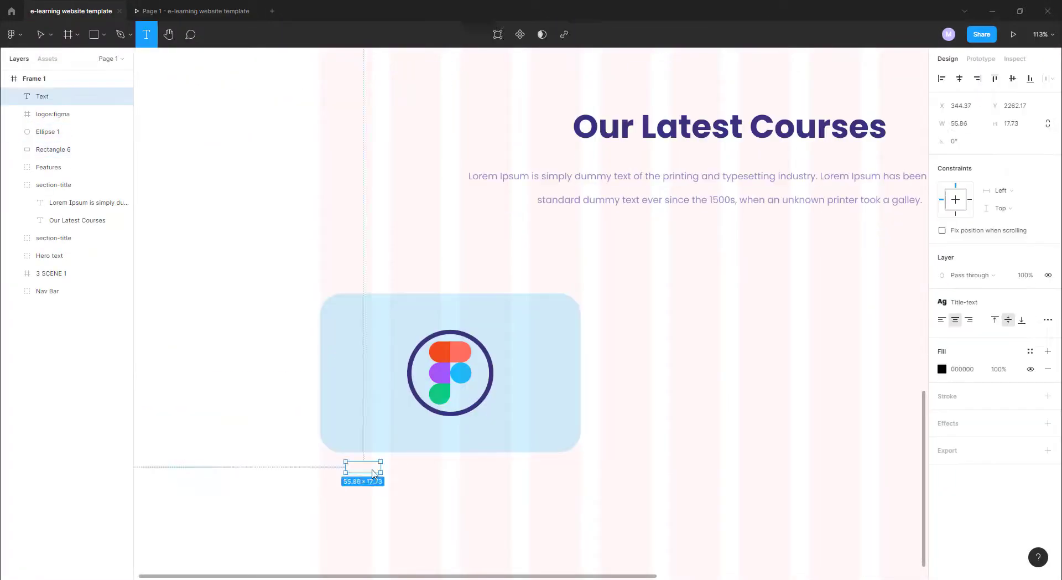
text(Course)
key(ctrl+a)
click(1049, 303)
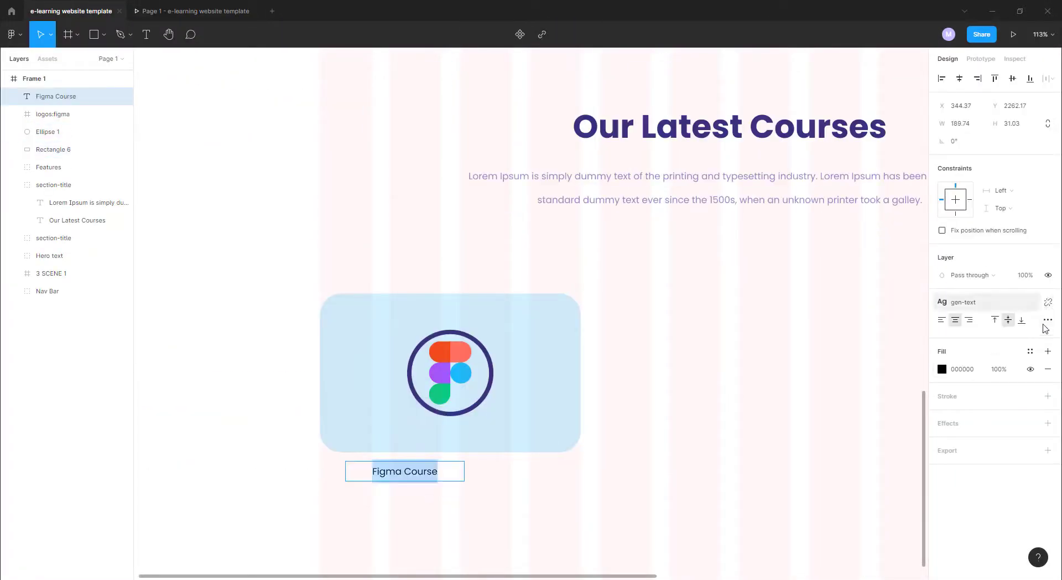
click(955, 337)
click(1008, 337)
key(Escape)
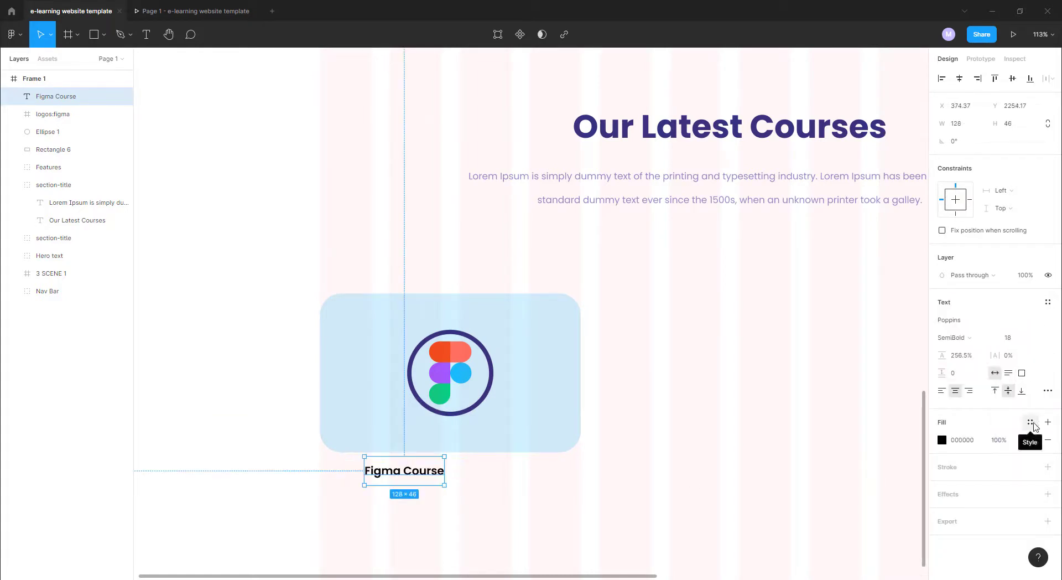
Step: Give the title the title-text-color style and centre it under the card
click(1030, 422)
click(968, 346)
drag(434, 474, 419, 476)
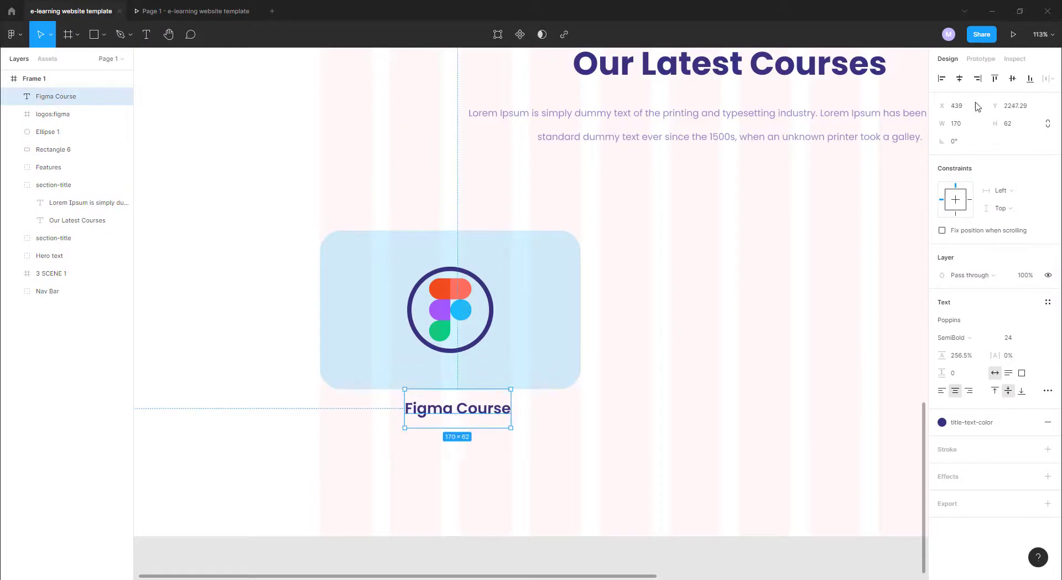
drag(379, 418, 450, 416)
click(402, 449)
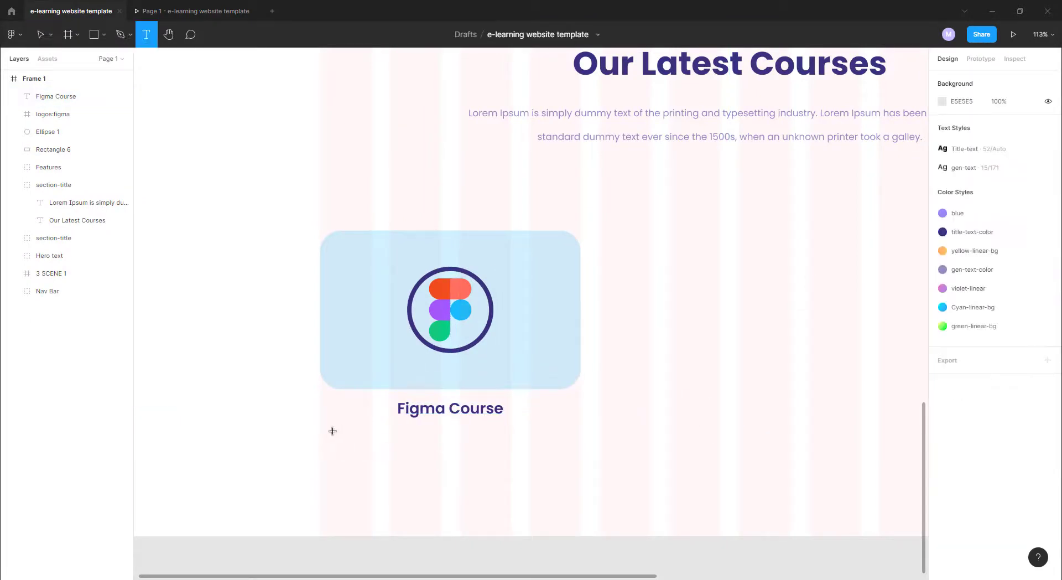
Step: Add a '758 Students Enrolled' caption with body-text style and gen-text colour
drag(325, 433, 397, 448)
text(758 Students)
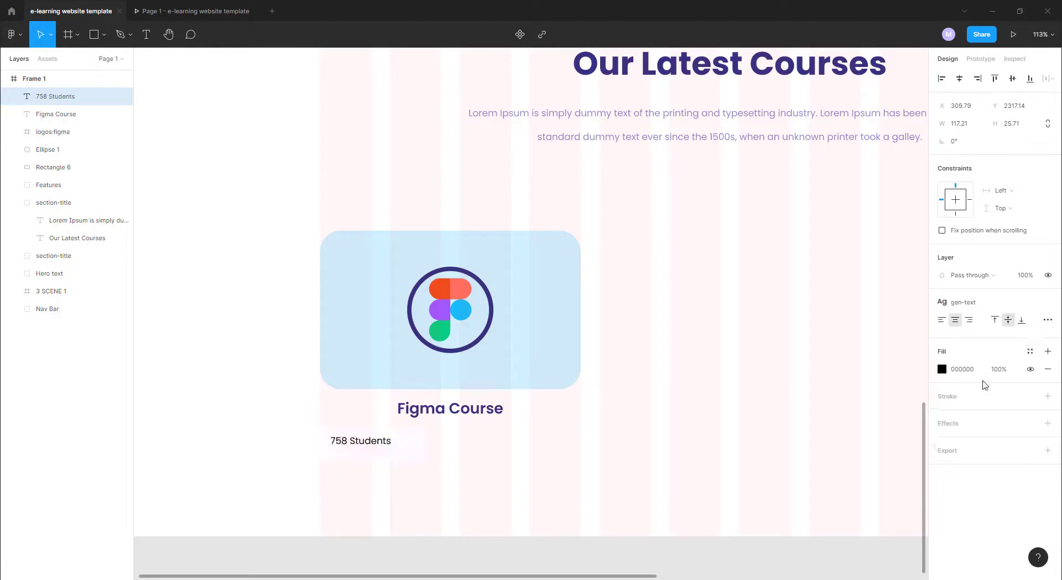
click(1030, 356)
click(984, 418)
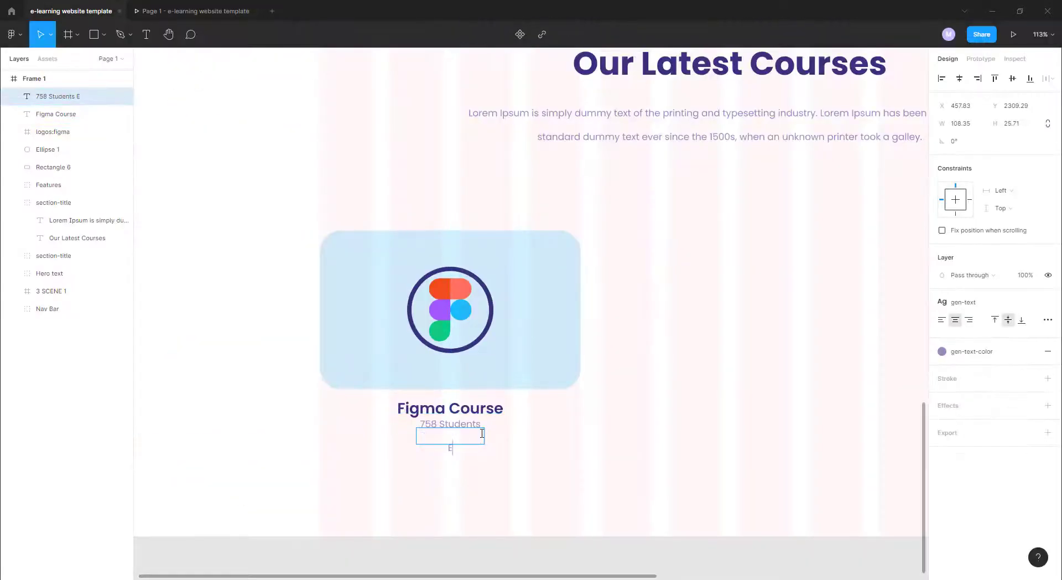
key(Escape)
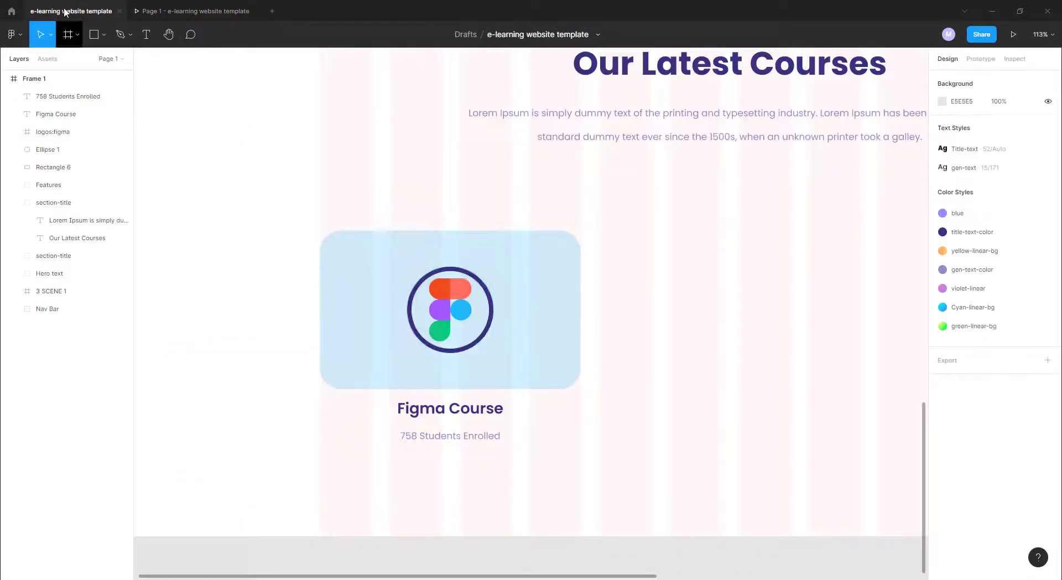
Step: Group the card's logo, circle and background together
click(482, 283)
shift+click(53, 132)
key(ctrl+g)
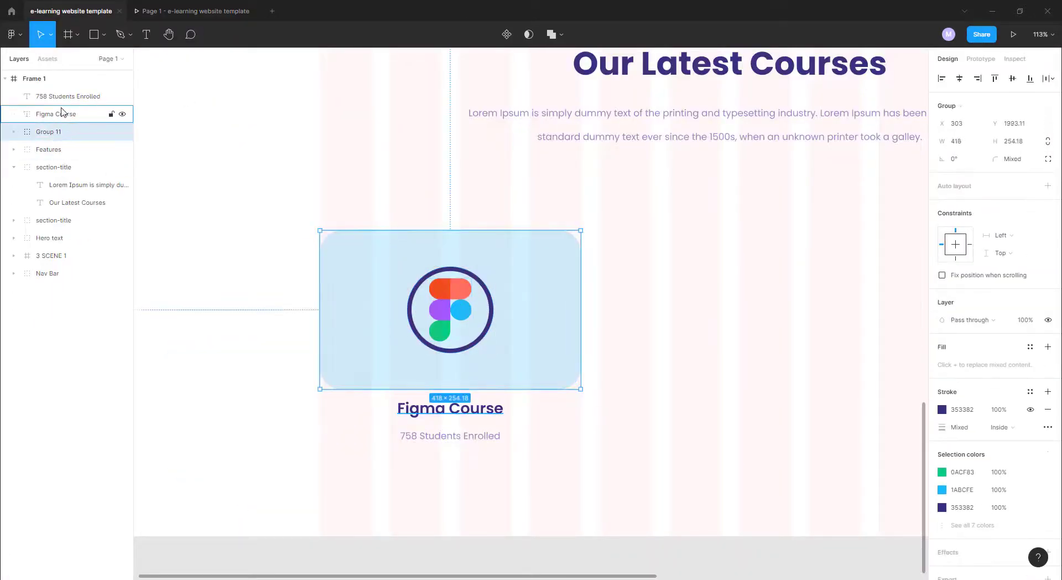
Step: Group the whole course card and duplicate it into a row of three
shift+click(53, 97)
key(ctrl+g)
scroll(689, 223, down, 3)
scroll(689, 223, left, 5)
scroll(689, 223, up, 1)
alt+drag(403, 327, 668, 329)
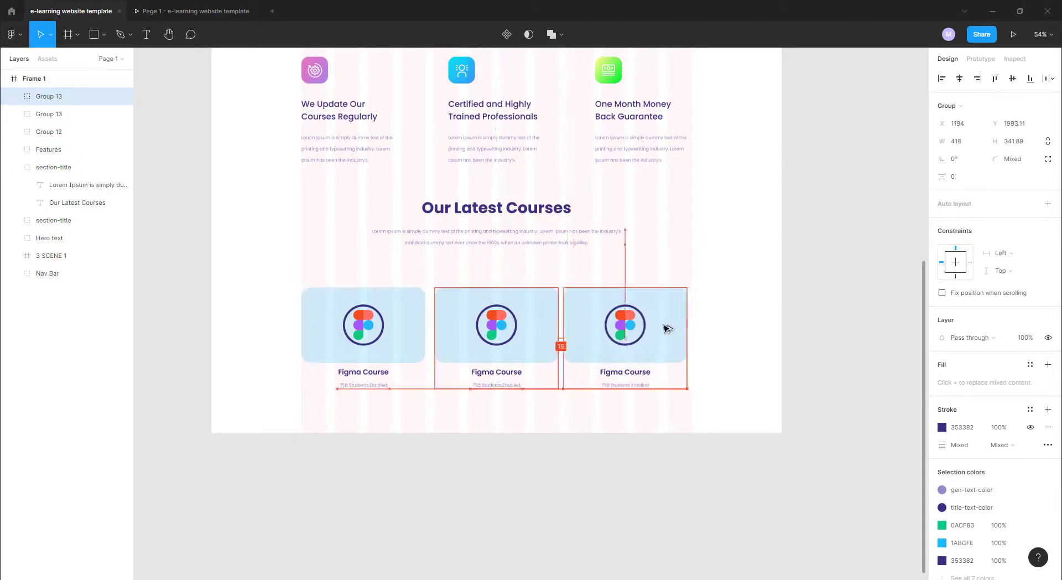
key(Escape)
Step: Import CSS3 and React icons onto the canvas with the Iconify plugin
click(11, 34)
click(155, 237)
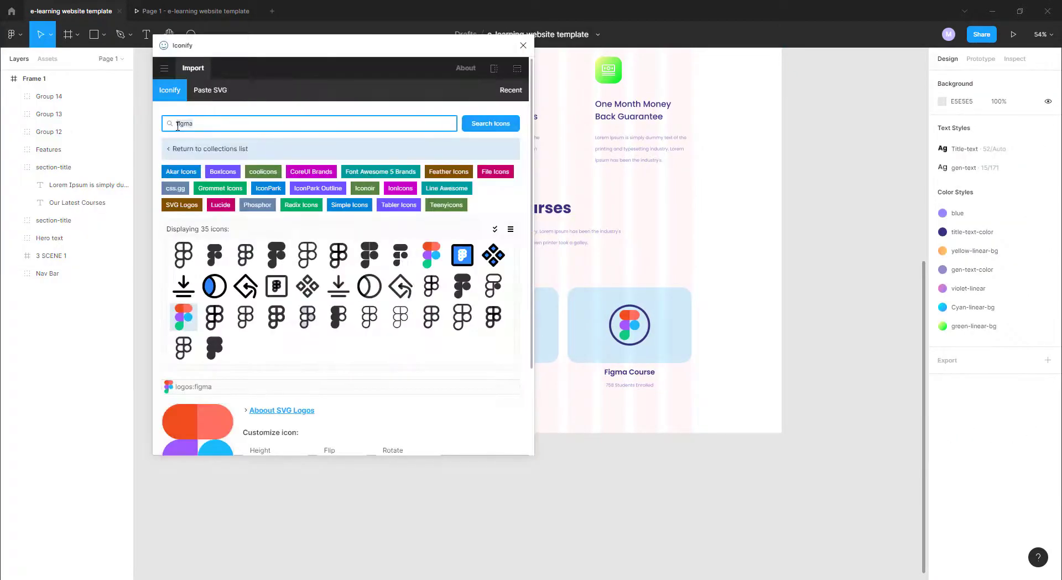
text(javascript)
key(Return)
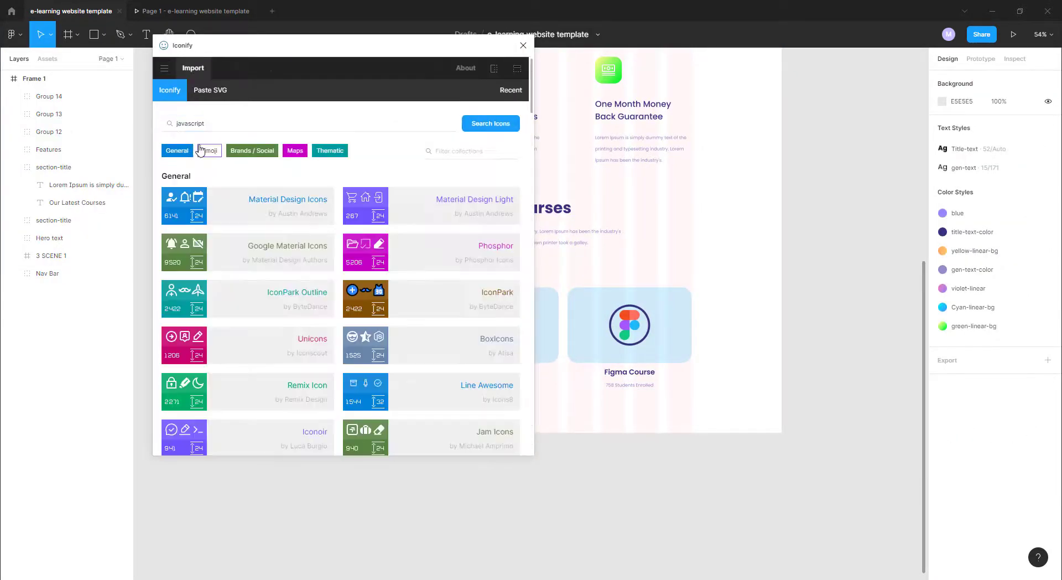
scroll(454, 267, down, 1)
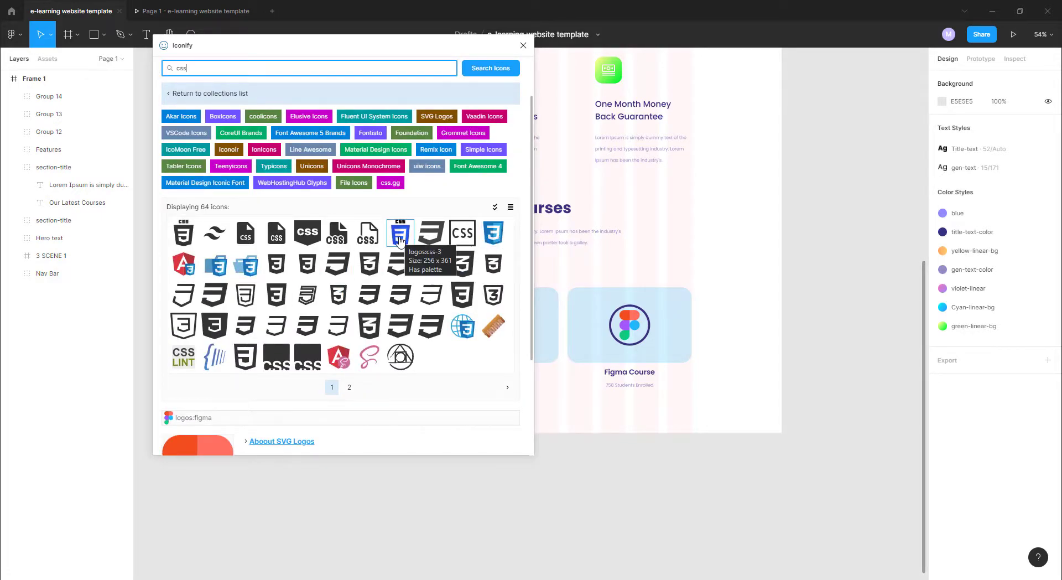
click(493, 232)
scroll(415, 332, down, 3)
click(414, 438)
text(act)
key(Return)
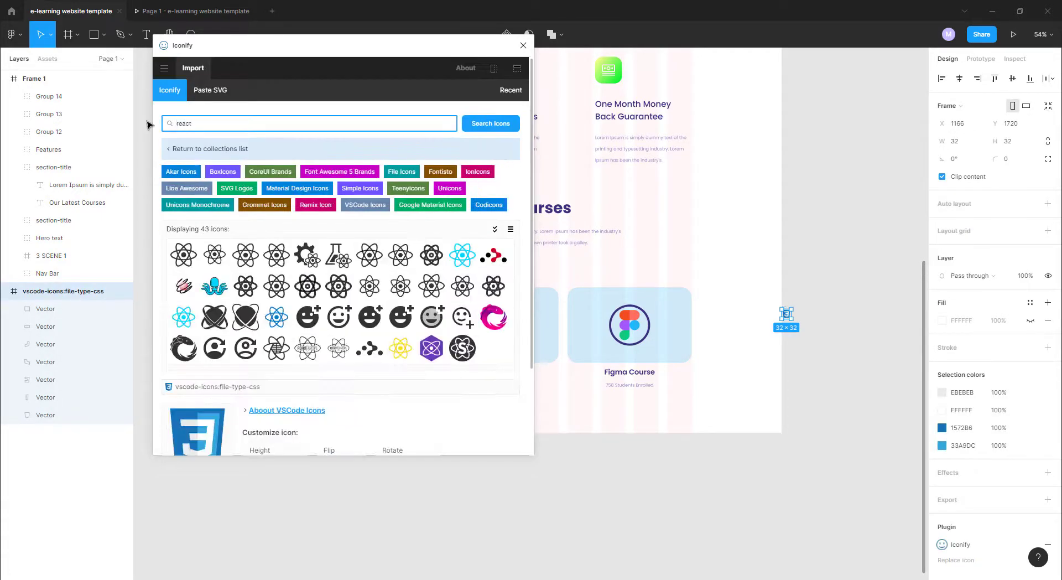
click(463, 144)
click(402, 436)
Step: Replace the middle card's Figma logo with the CSS3 icon
double_click(510, 330)
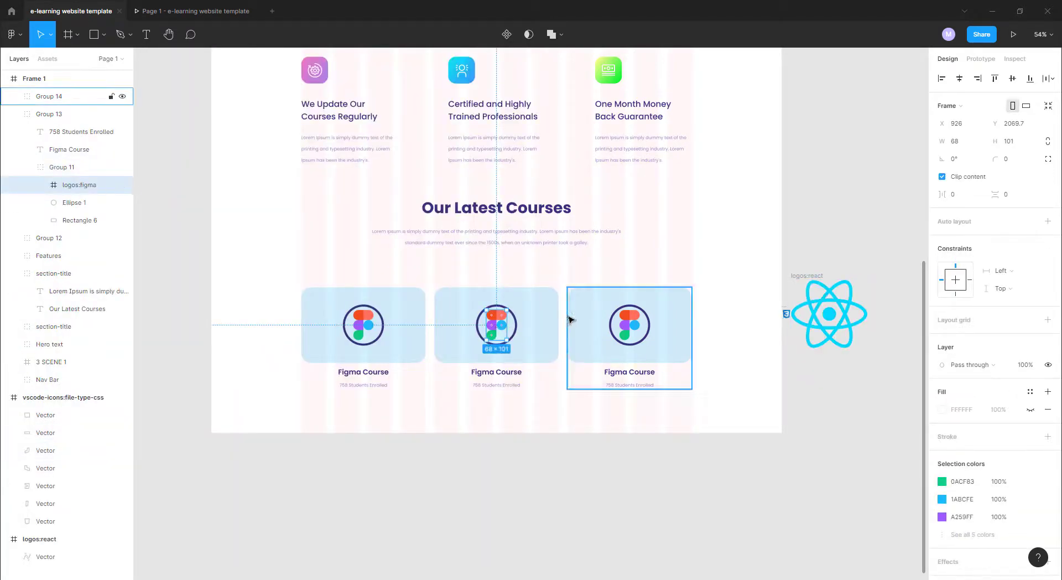
key(Delete)
click(87, 380)
drag(786, 313, 498, 325)
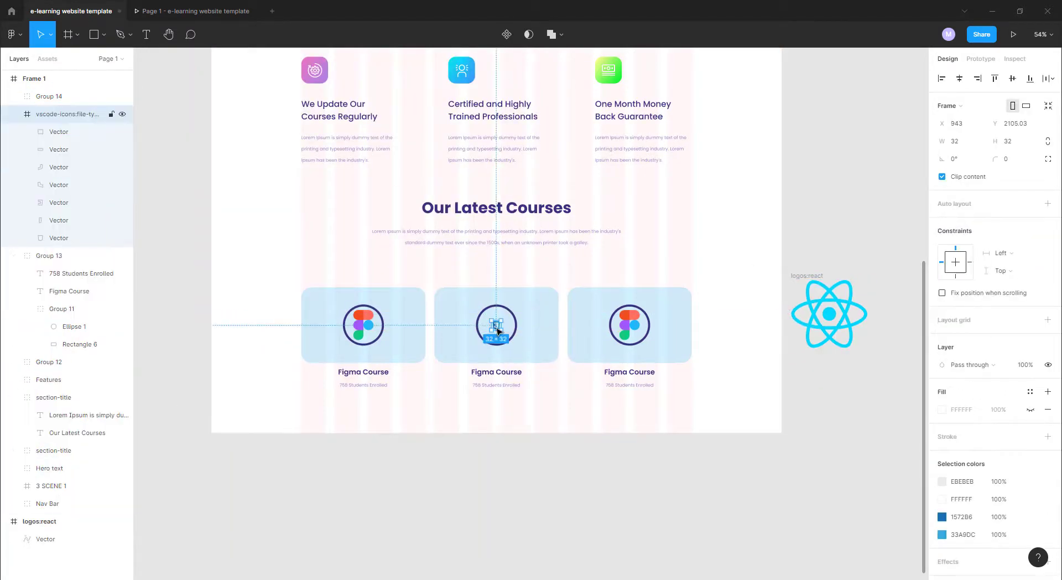
scroll(498, 325, up, 5)
scroll(508, 324, down, 5)
Step: Retint the middle CSS3 card's background to a soft blue
double_click(497, 410)
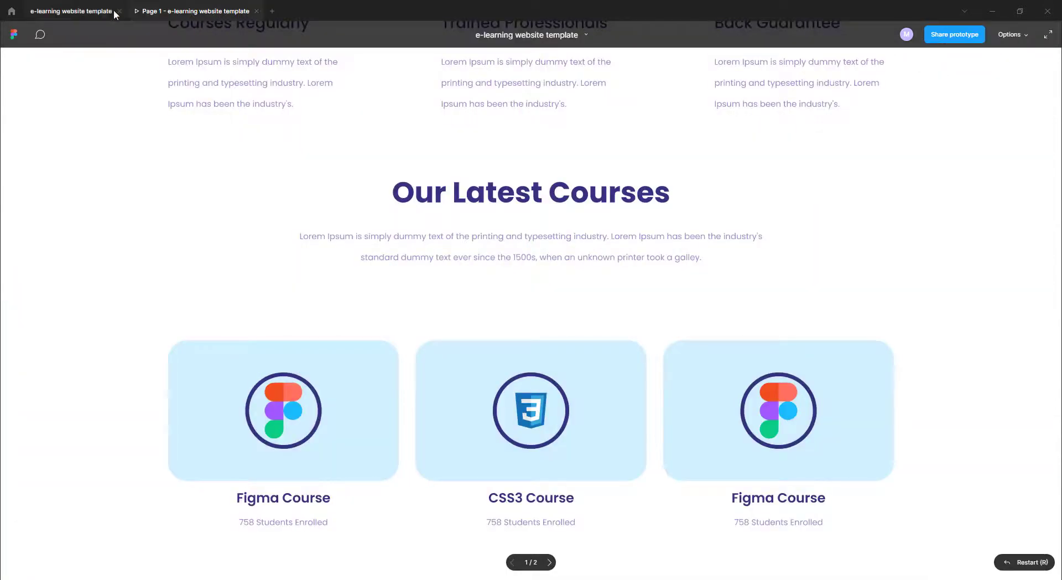
text(CSS3)
click(597, 346)
click(942, 347)
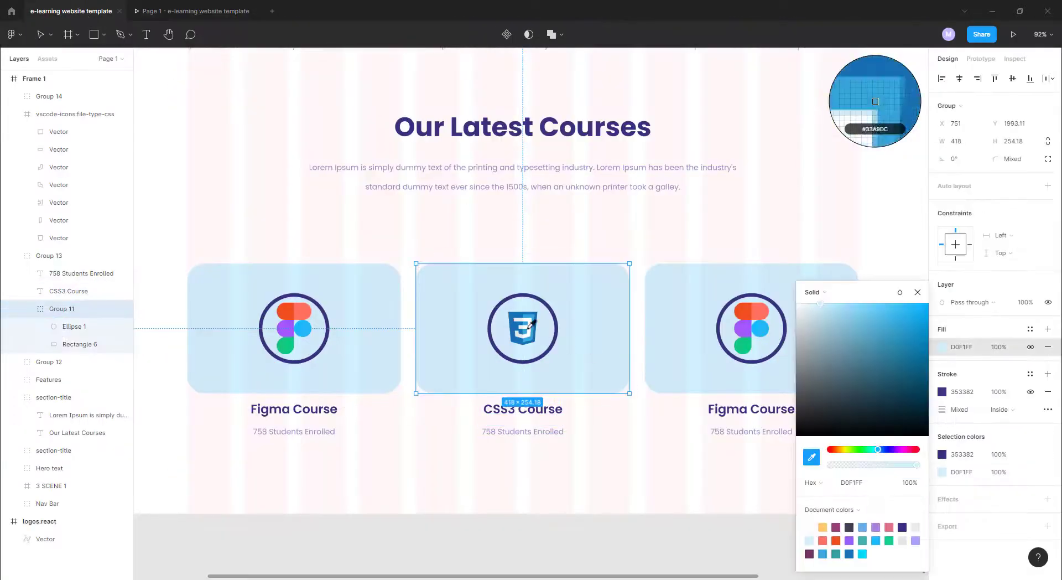
click(894, 304)
drag(905, 317, 823, 304)
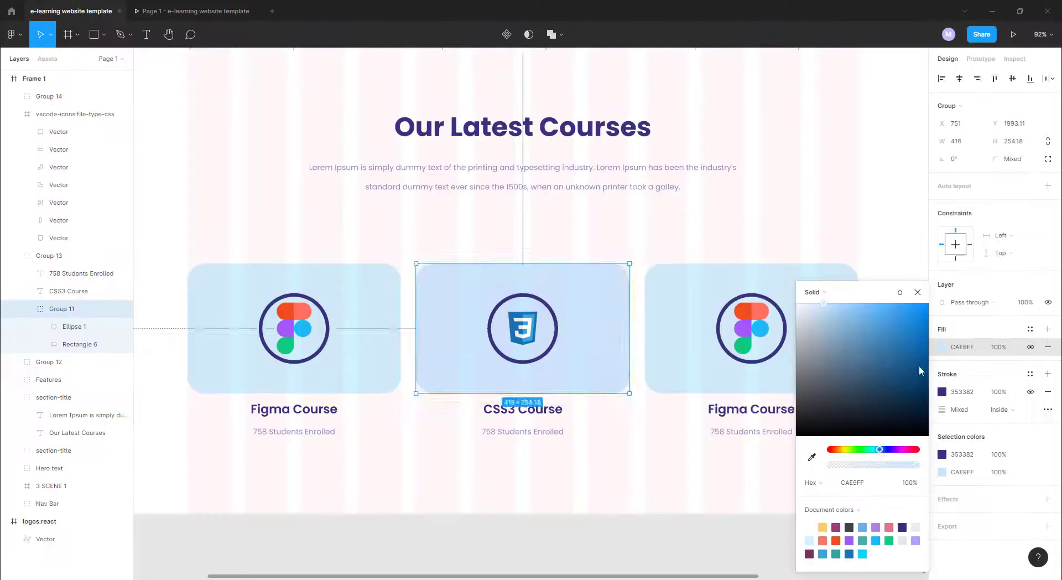
mouse_move(879, 449)
mouse_down()
mouse_move(935, 454)
mouse_move(878, 449)
mouse_up()
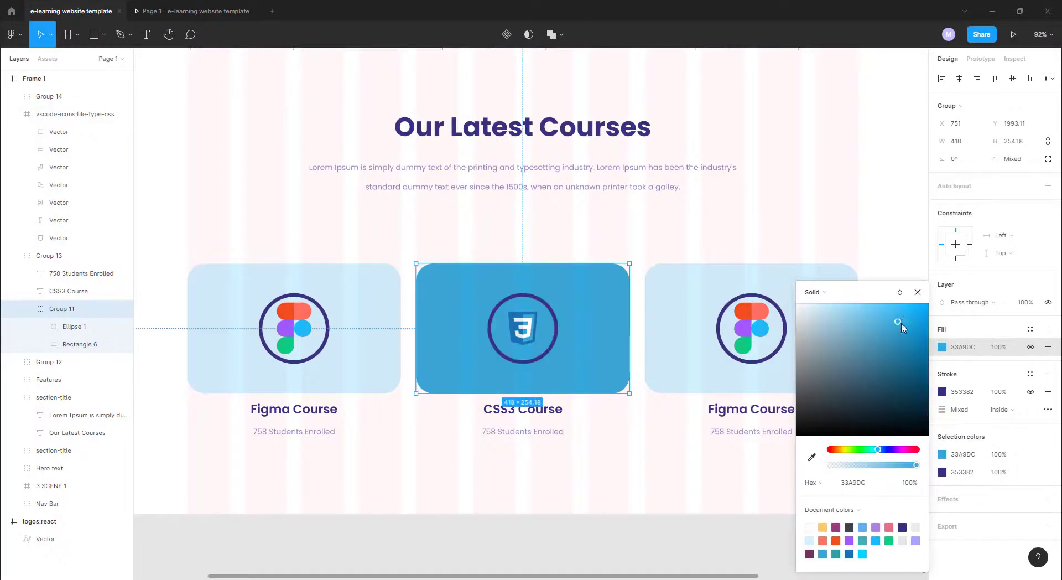
click(838, 312)
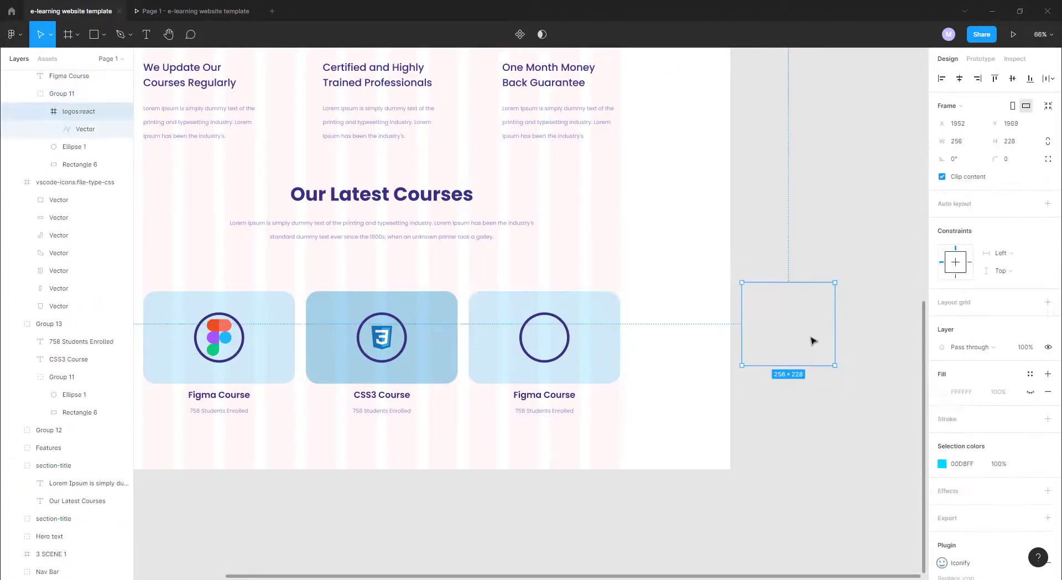
Step: Place the React logo on the third card and eyedrop a lighter cyan fill
mouse_move(809, 338)
mouse_down()
mouse_move(577, 372)
mouse_move(561, 351)
mouse_up()
scroll(561, 351, up, 5)
click(636, 387)
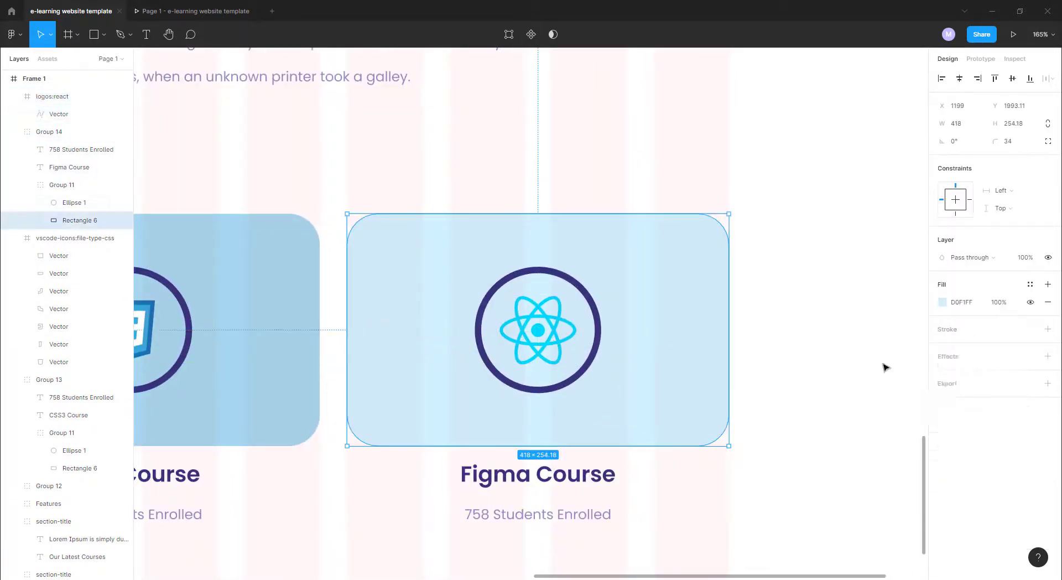
key(i)
click(558, 333)
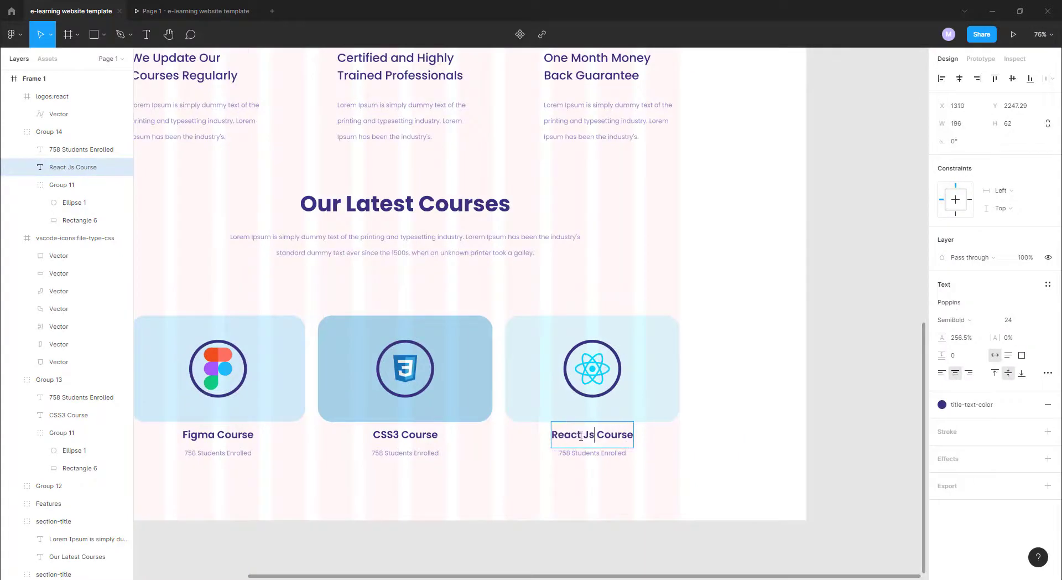
scroll(608, 487, up, 3)
scroll(142, 360, down, 5)
Step: Draw a wide rectangle below the course cards
click(380, 564)
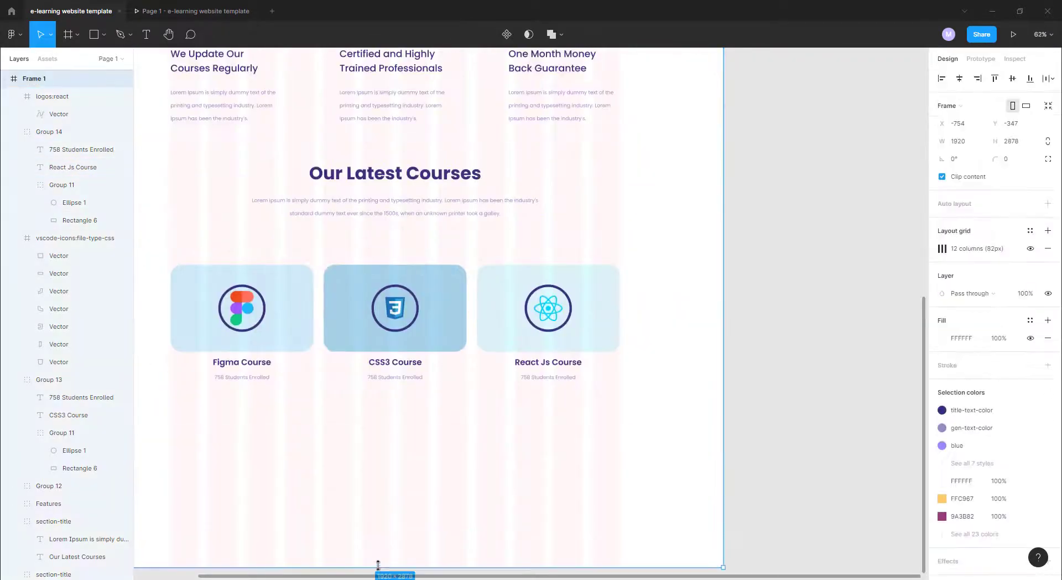
drag(234, 422, 376, 369)
key(r)
drag(312, 391, 758, 500)
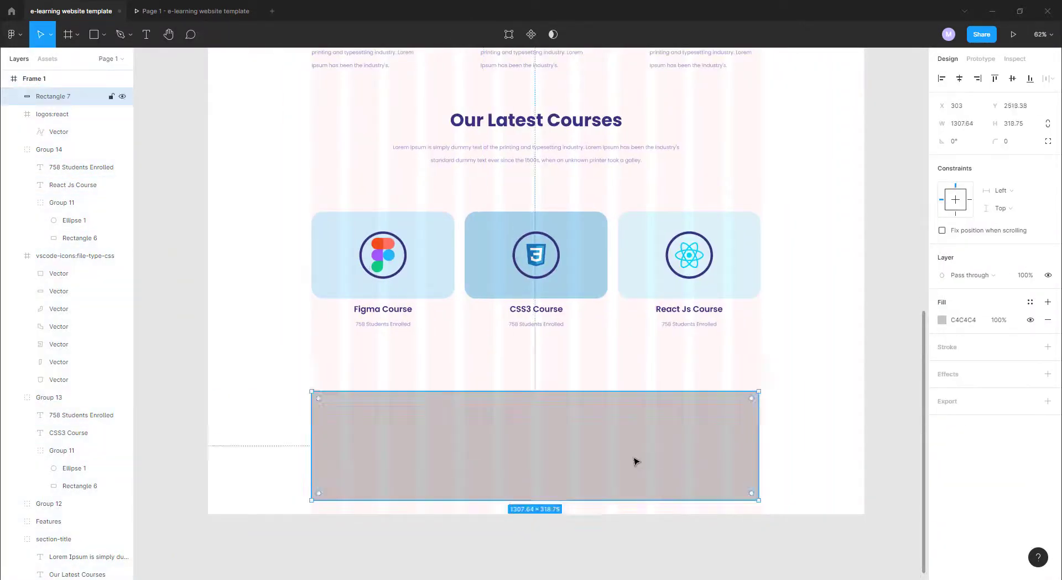
Step: Group the three course cards and name the group 'courses'
click(49, 391)
click(34, 167)
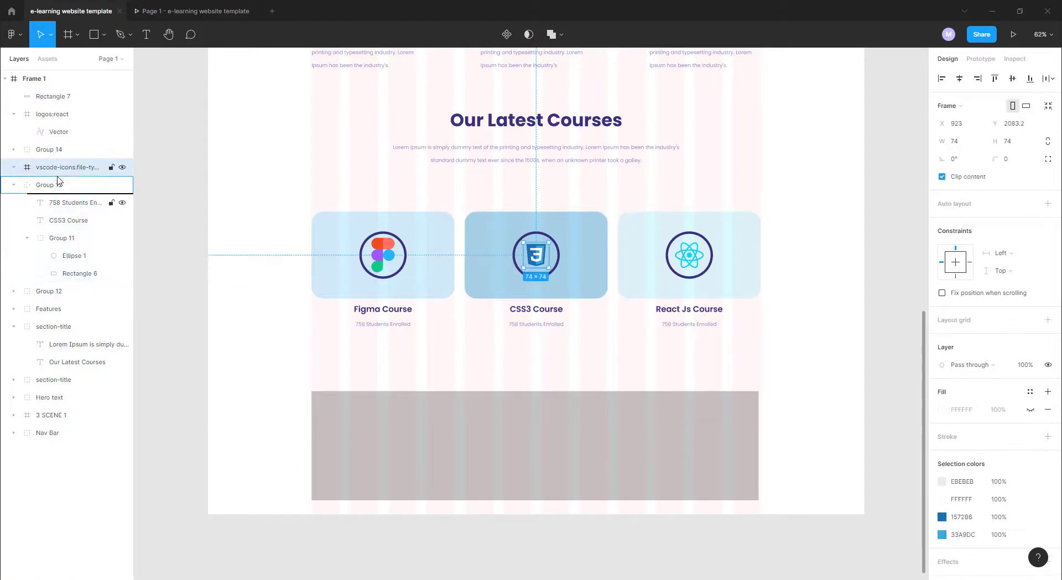
click(55, 149)
shift+click(49, 185)
key(ctrl+g)
double_click(50, 150)
text(courses)
click(14, 149)
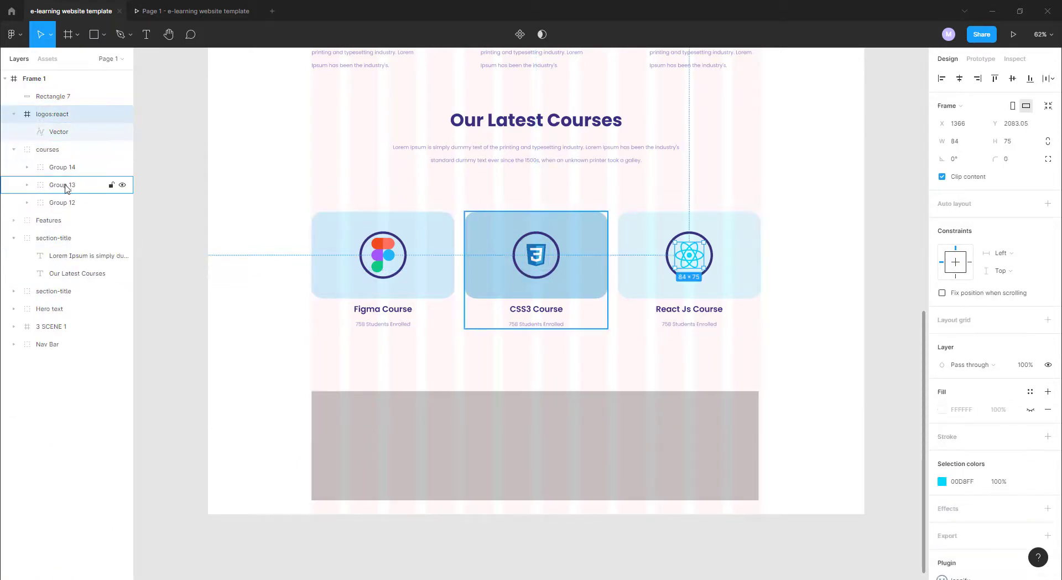
click(14, 147)
scroll(526, 267, up, 1)
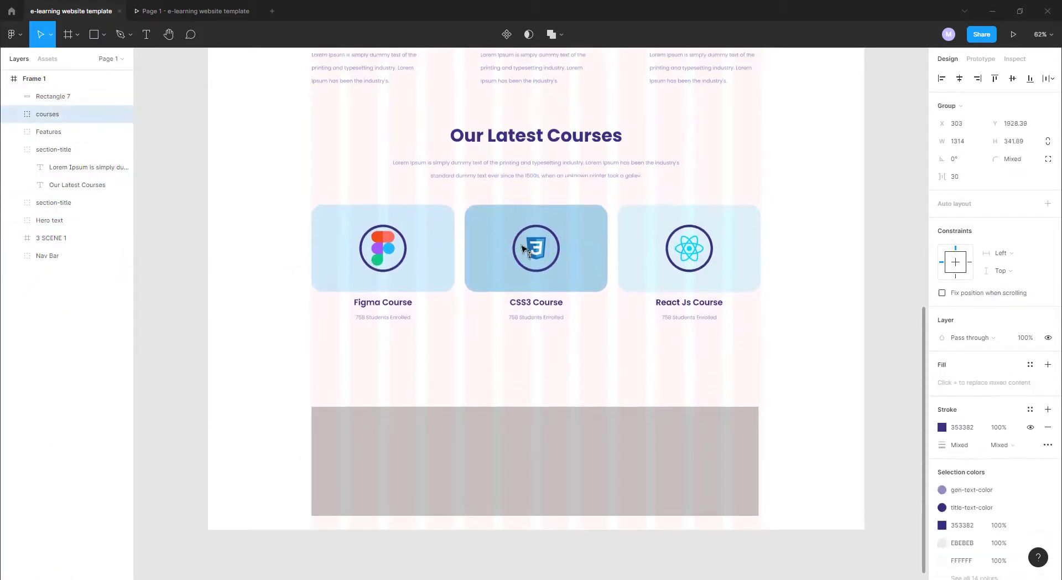
scroll(526, 260, up, 3)
Step: Fill the rectangle below the cards with the blue colour style
click(510, 539)
scroll(510, 539, down, 5)
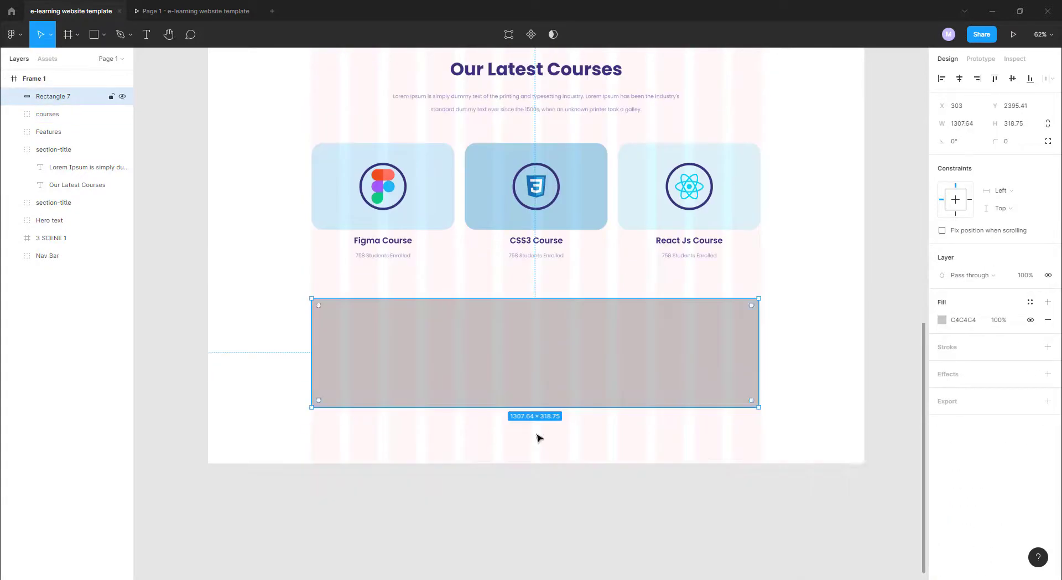
click(942, 320)
click(1030, 301)
click(947, 368)
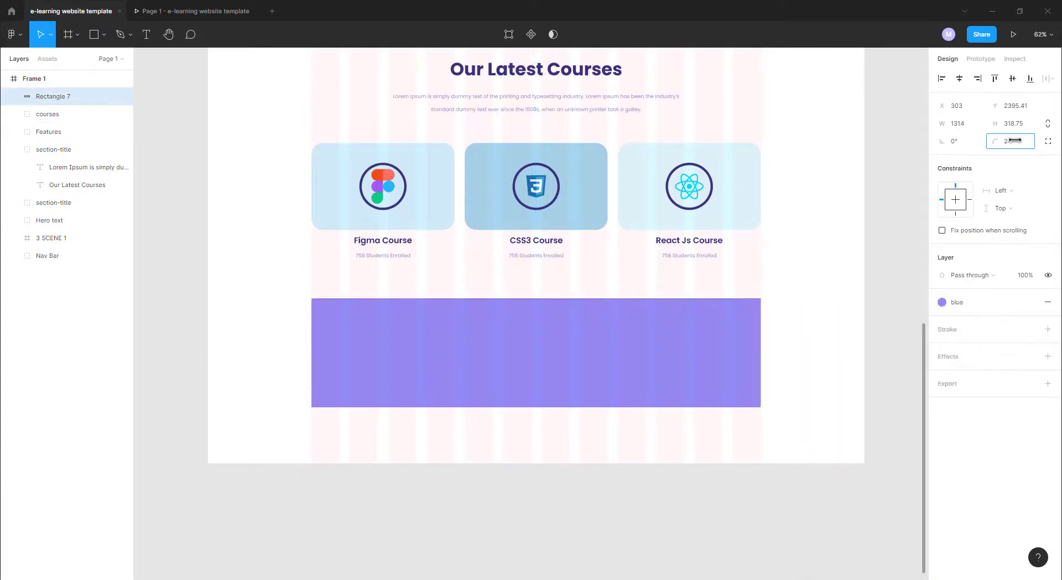
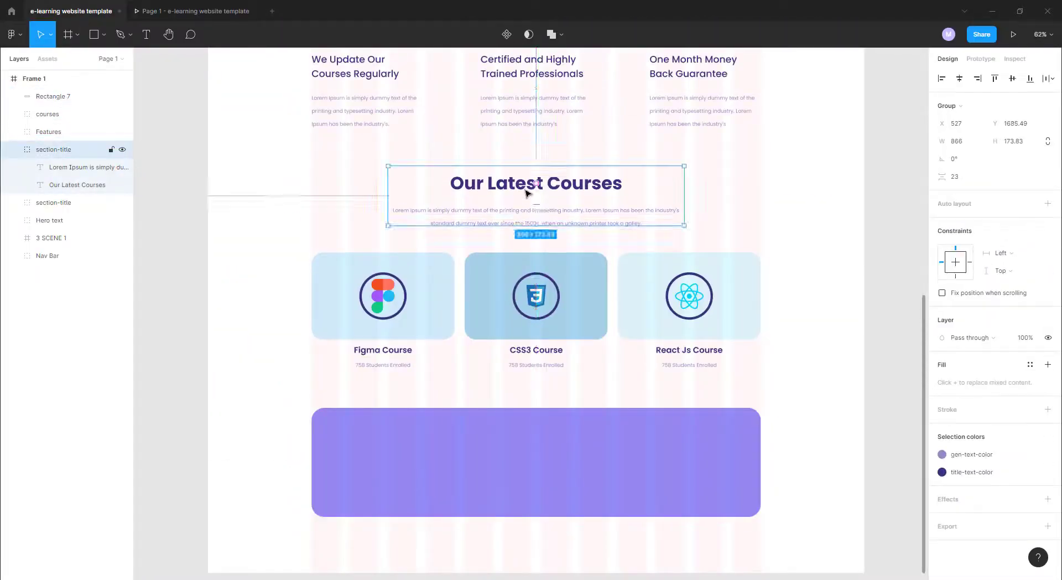
Step: Select the purple footer banner and draw a circle near its left edge
click(543, 299)
click(568, 445)
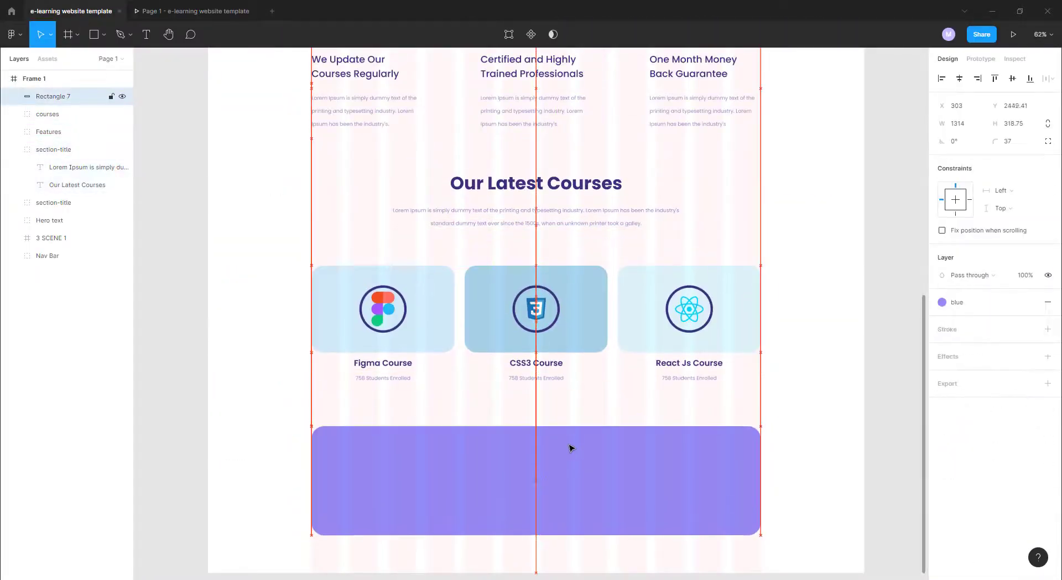
scroll(569, 445, down, 1)
scroll(415, 373, up, 5)
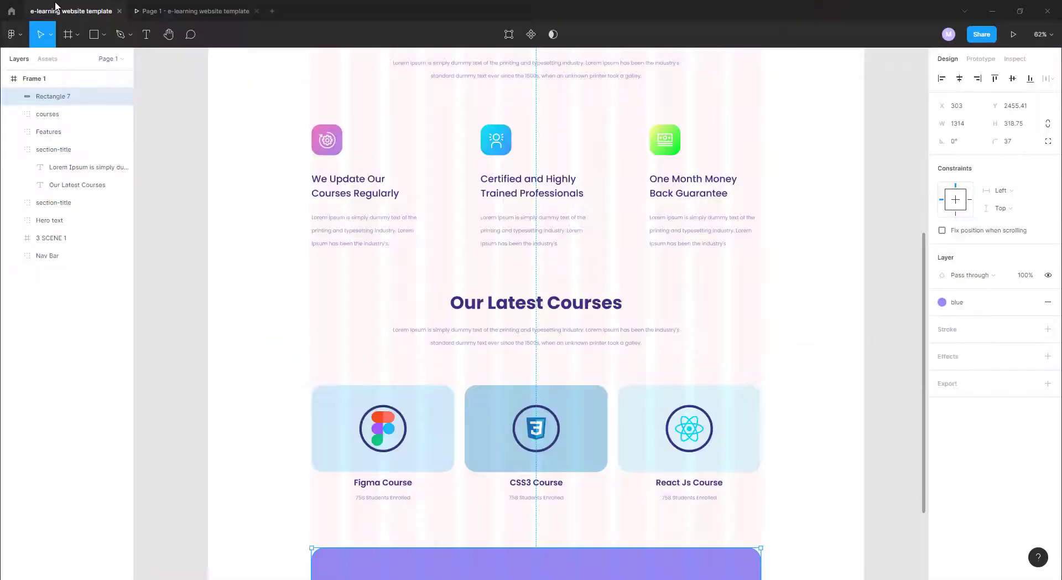
scroll(367, 315, down, 8)
key(o)
drag(354, 307, 406, 360)
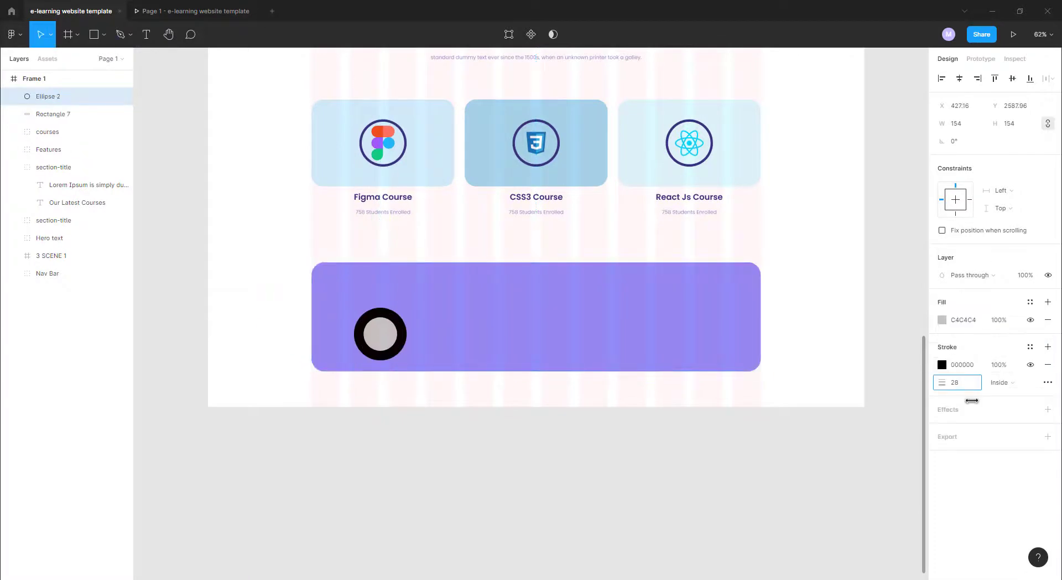
Step: Turn the circle into a ring with no fill and a thick light purple 9A93FF stroke
click(1048, 319)
click(942, 346)
text(FFFFFF)
key(Return)
drag(916, 464, 842, 464)
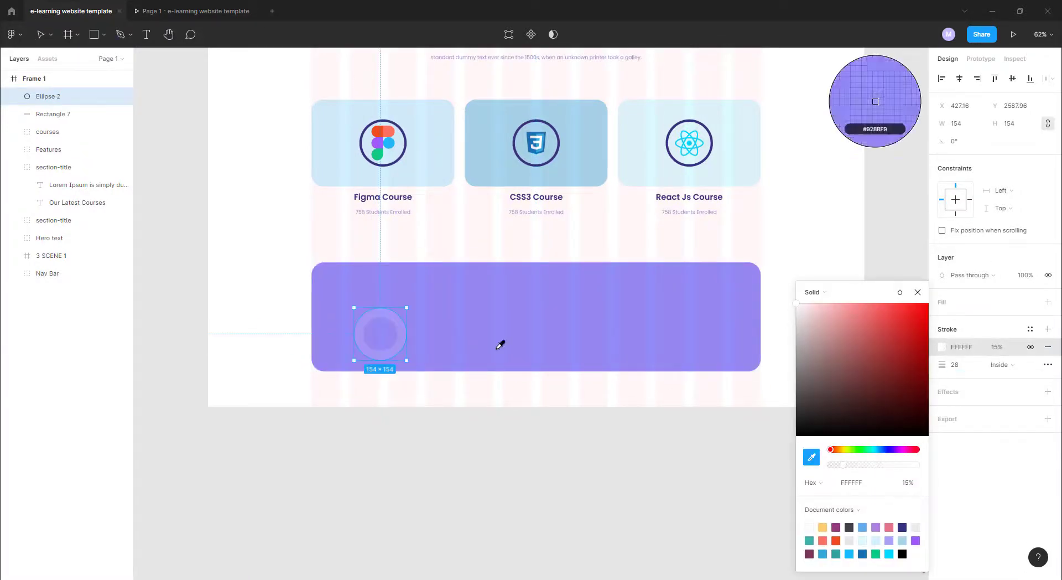
scroll(500, 344, up, 5)
drag(384, 360, 301, 360)
drag(842, 464, 852, 469)
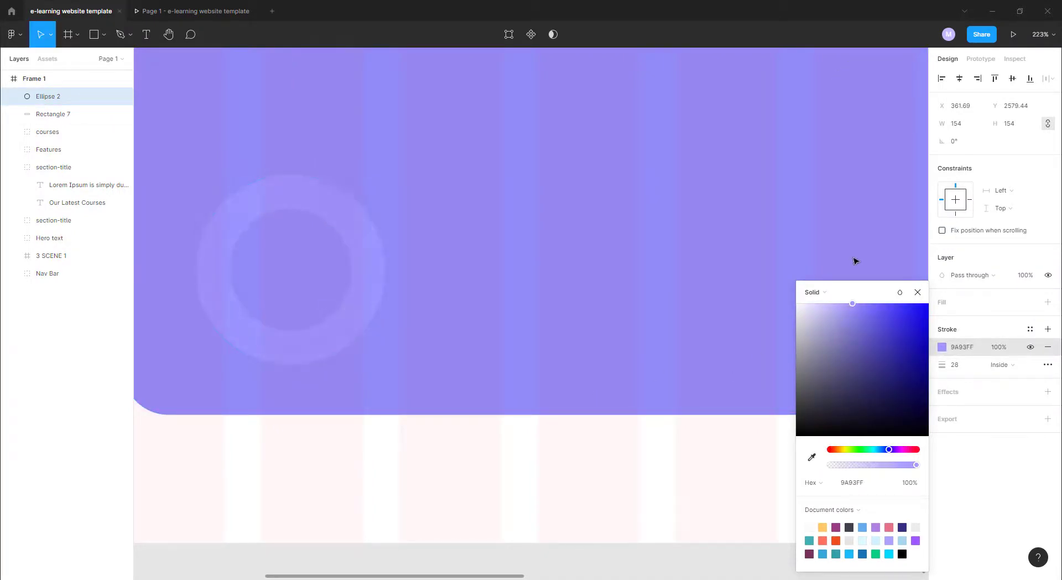
Step: Preview in prototype view, then place the 93.59-px ring over the banner's left edge
click(191, 11)
click(79, 11)
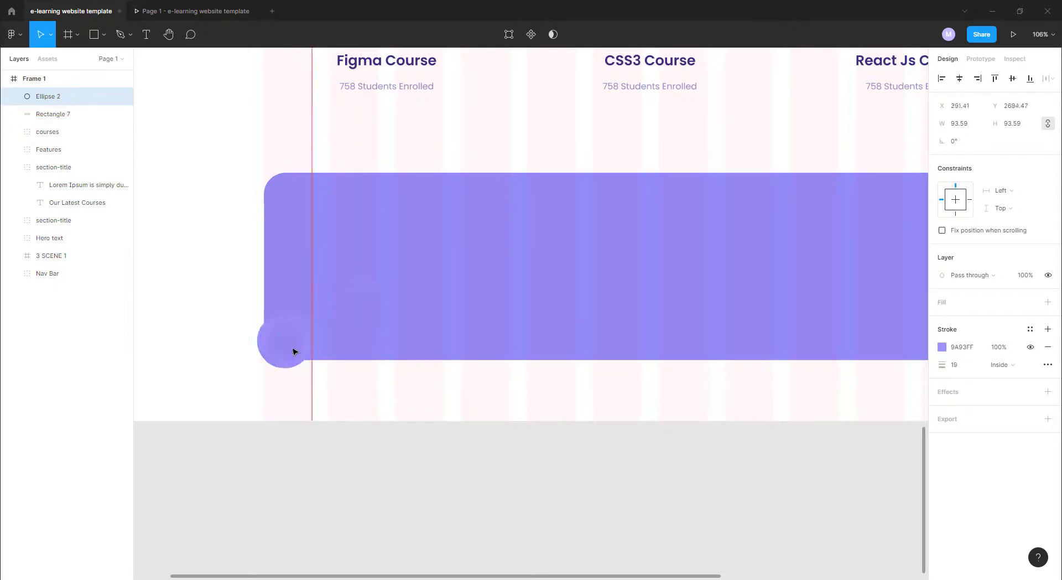
drag(296, 341, 286, 318)
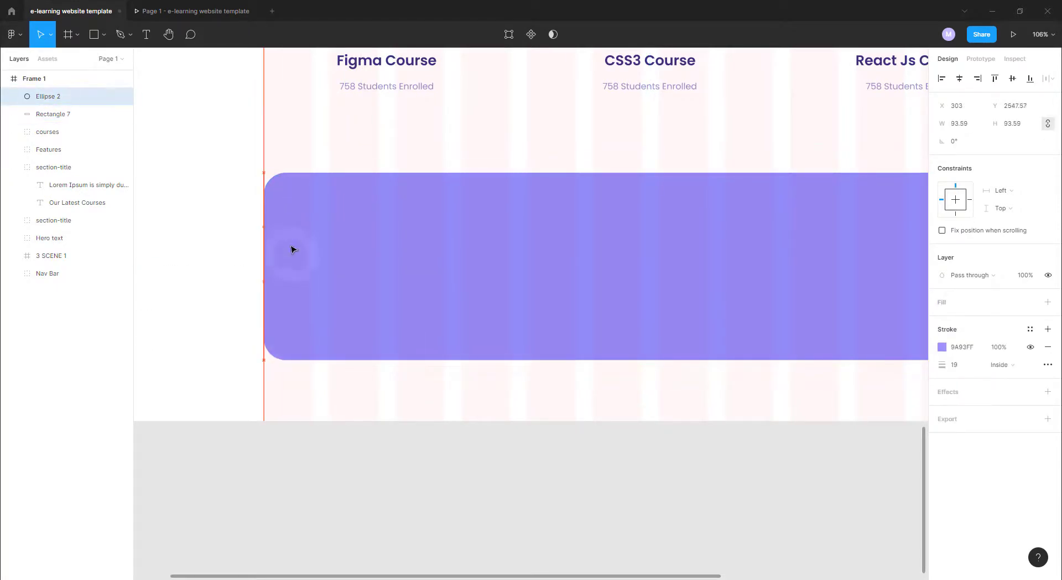
Step: Draw a triangle polygon beside the ring on the banner
click(103, 34)
click(111, 112)
drag(360, 252, 437, 328)
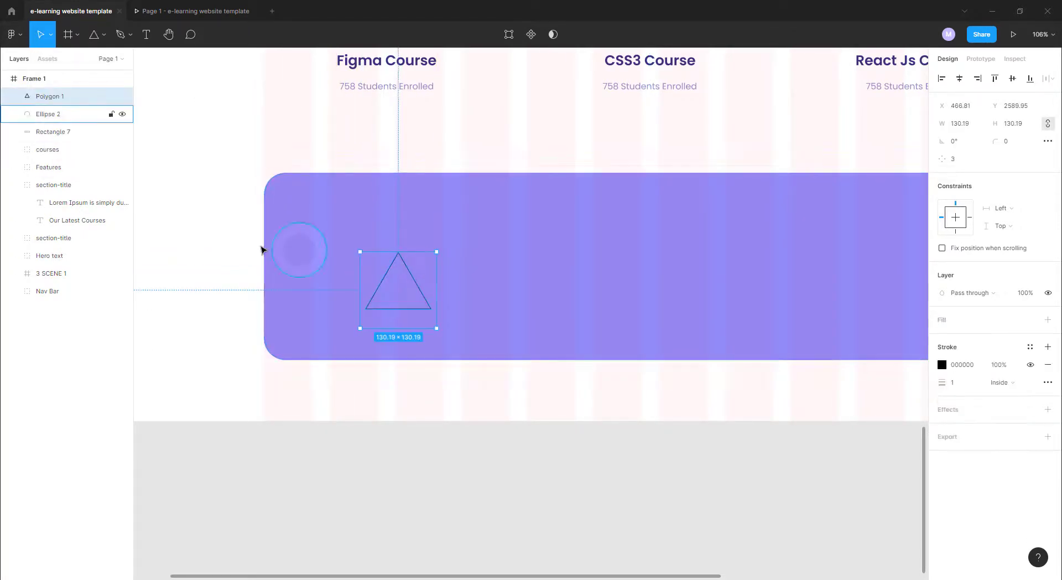
Step: Thicken the triangle's outline and group it with the ring and banner as Group 15
drag(942, 383, 965, 396)
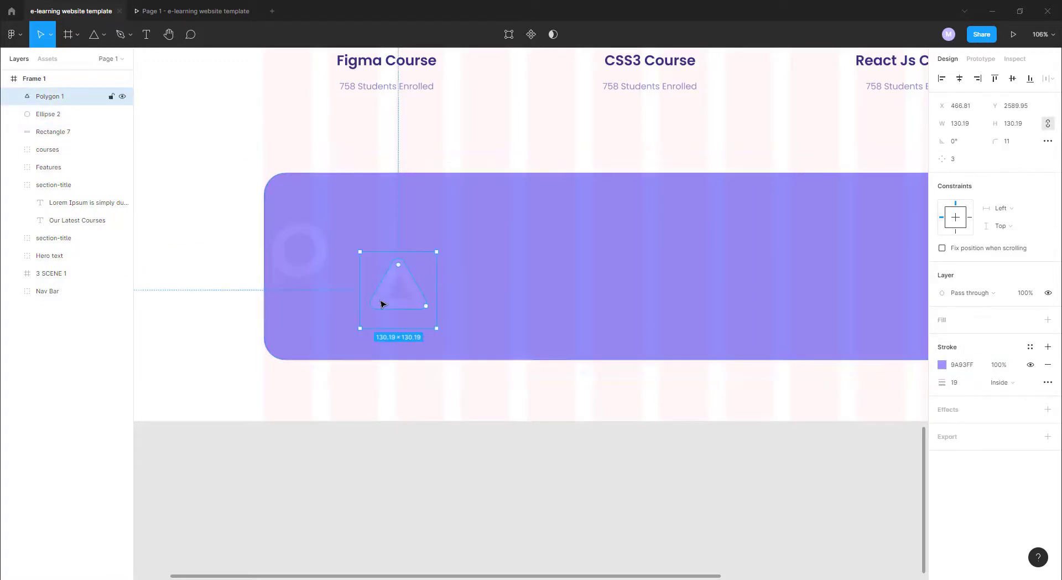
shift+click(52, 131)
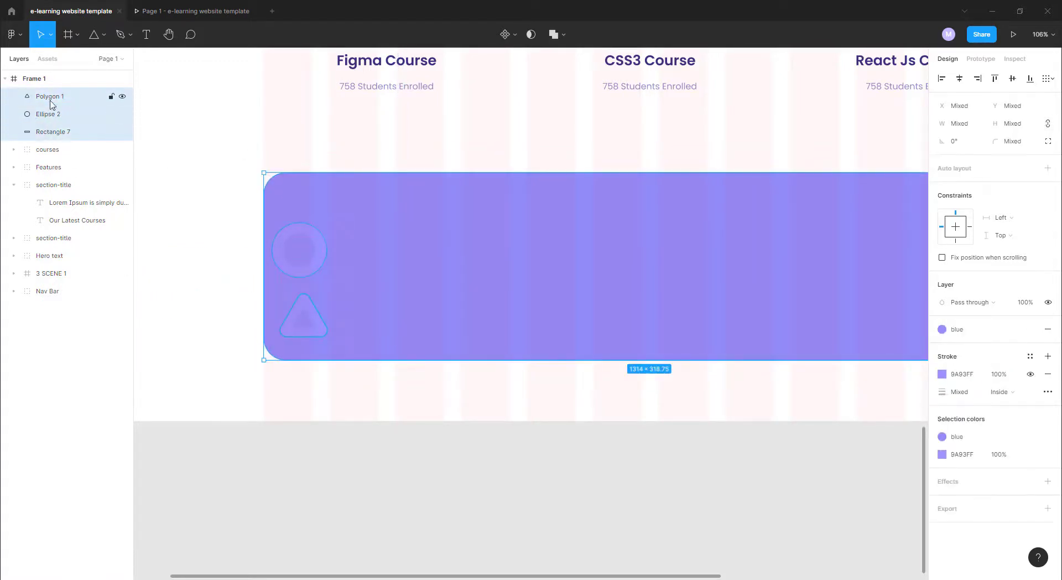
key(ctrl+g)
Step: Scatter copies of the triangle and ring around the banner's corners
double_click(304, 289)
drag(332, 308, 278, 313)
key(ctrl+z)
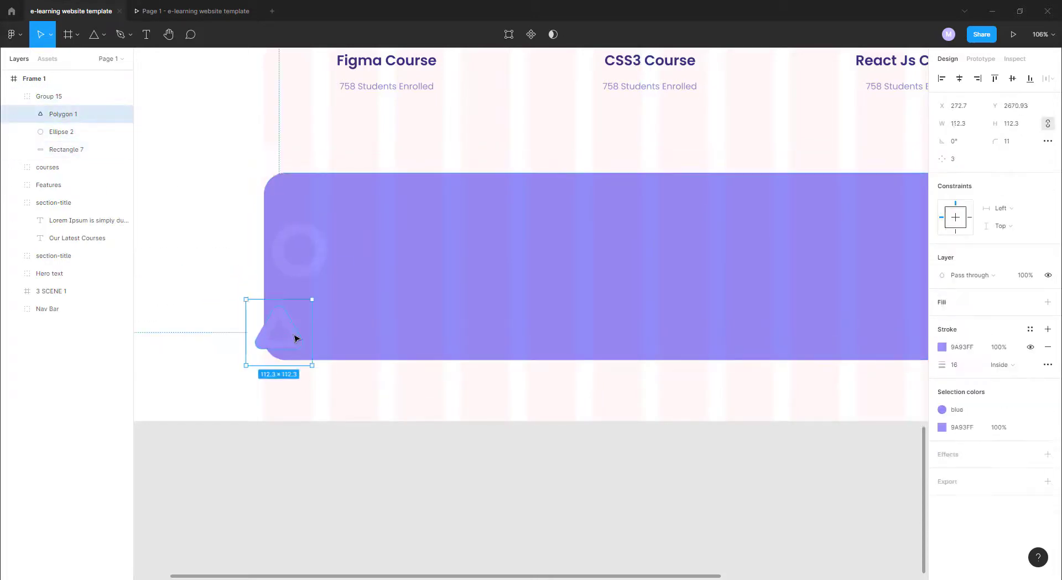
key(ctrl+z)
drag(301, 273, 388, 342)
scroll(596, 281, down, 3)
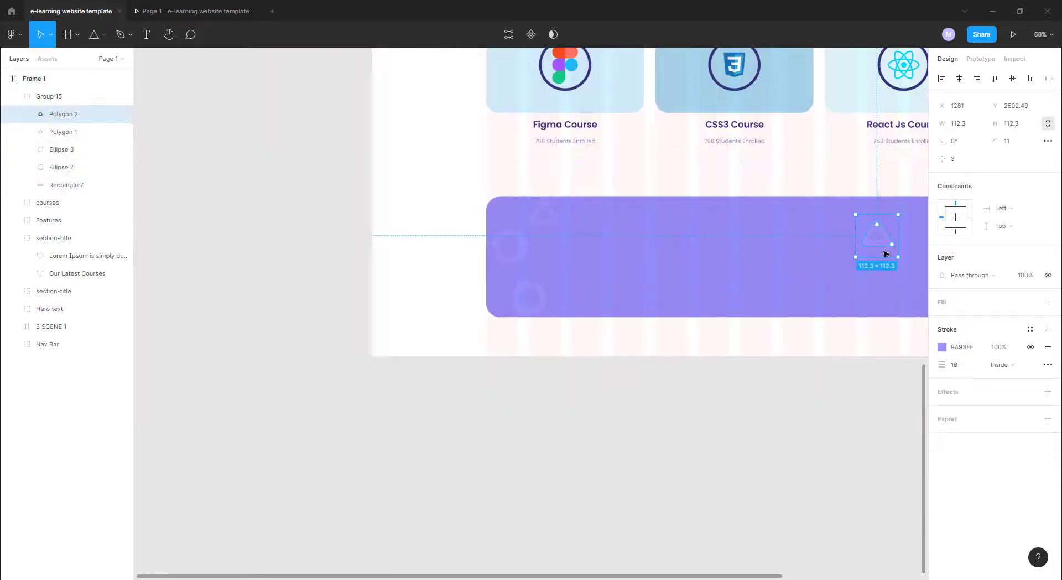
mouse_move(371, 210)
mouse_down()
mouse_move(777, 259)
mouse_move(817, 291)
mouse_up()
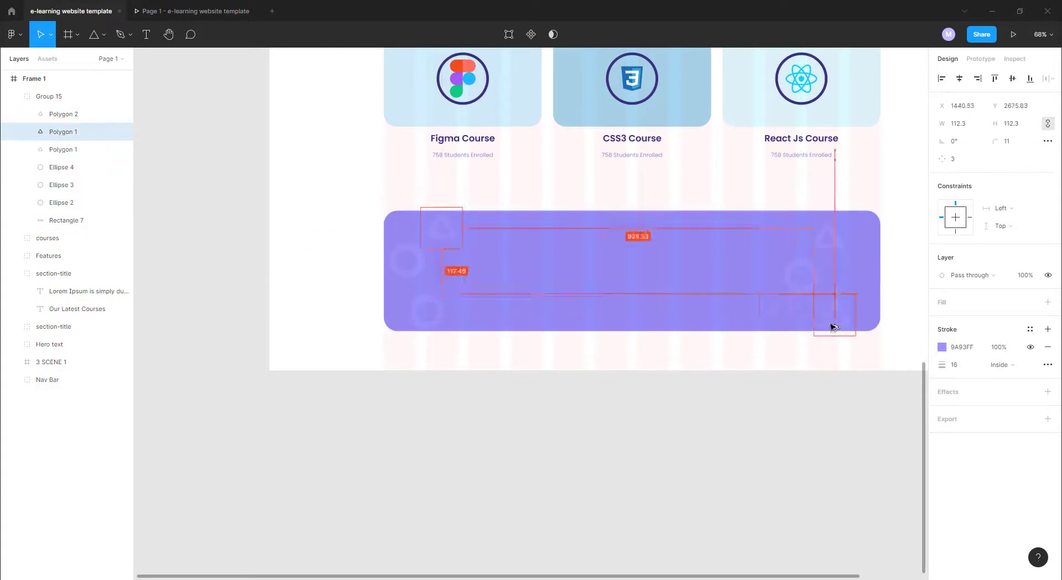
mouse_move(830, 326)
mouse_down()
mouse_move(865, 235)
mouse_move(836, 283)
mouse_up()
Step: Preview the decorated banner in prototype view, then delete the decorative shapes
click(183, 13)
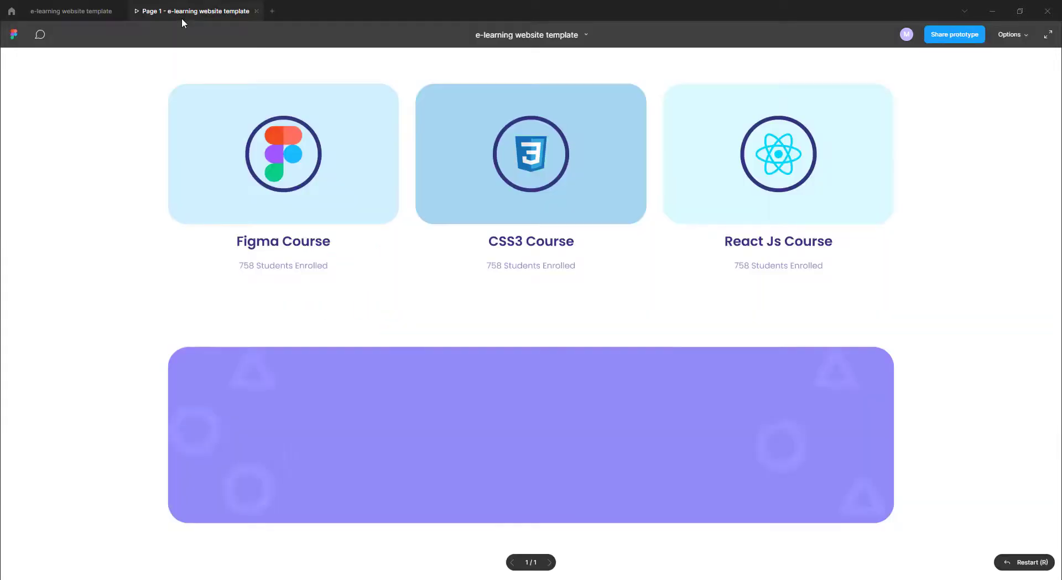
click(77, 6)
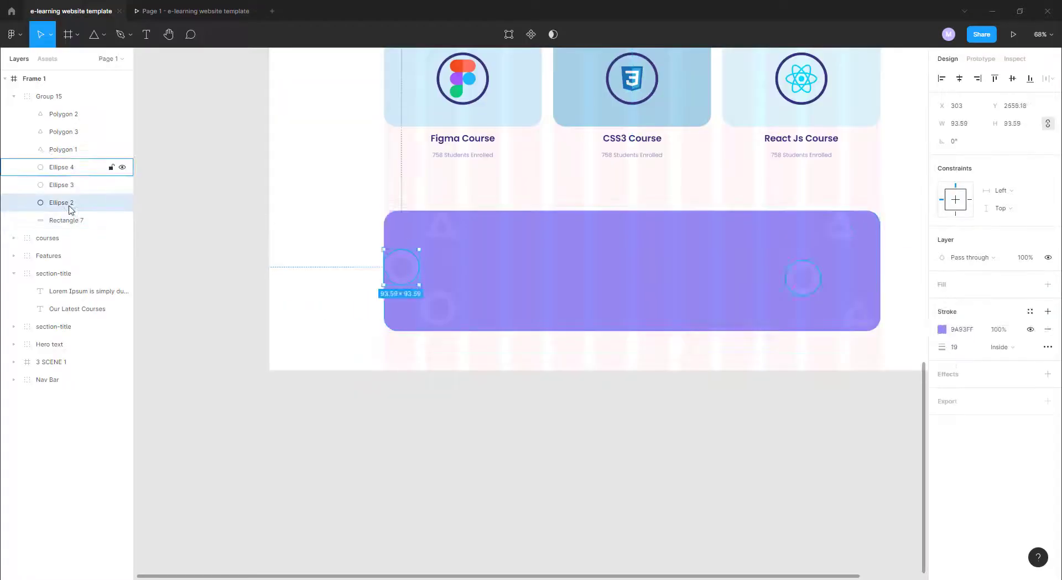
shift+click(71, 111)
key(Delete)
click(517, 277)
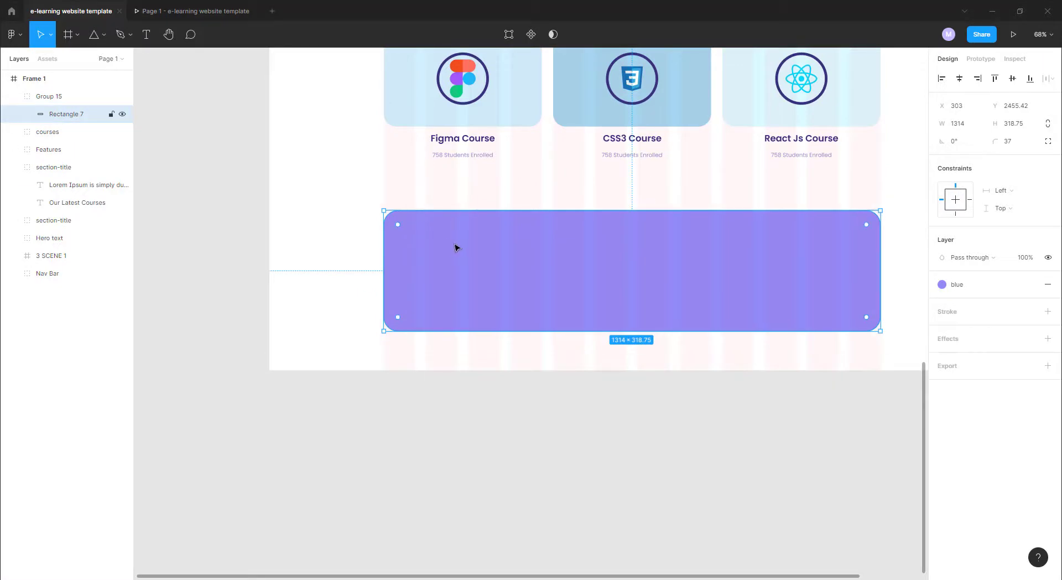
Step: Add a white '12+' text on the banner's left in Bold, size 64
click(517, 250)
text(12+)
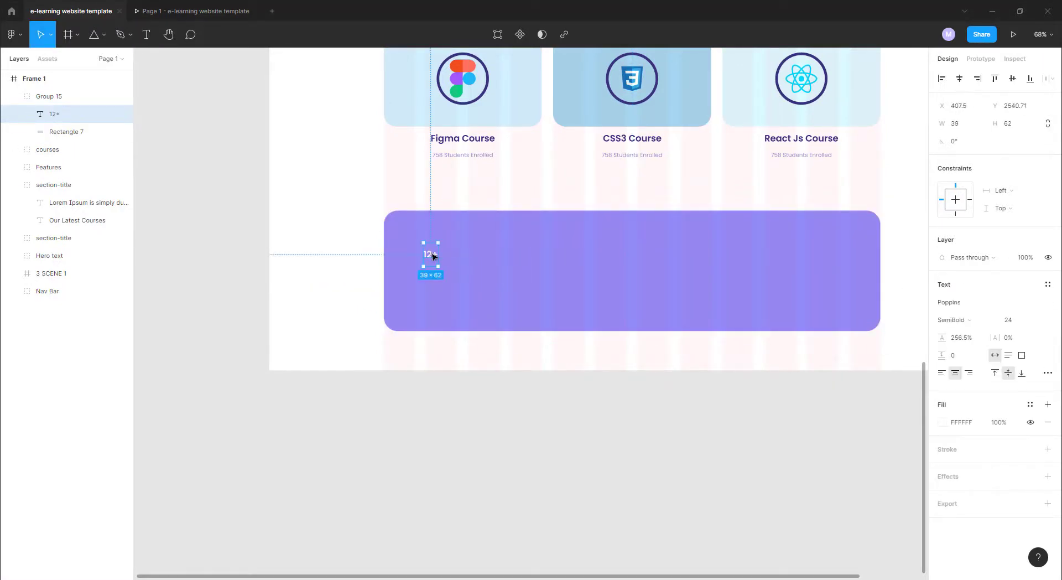
click(1029, 319)
click(1030, 385)
click(947, 320)
click(982, 336)
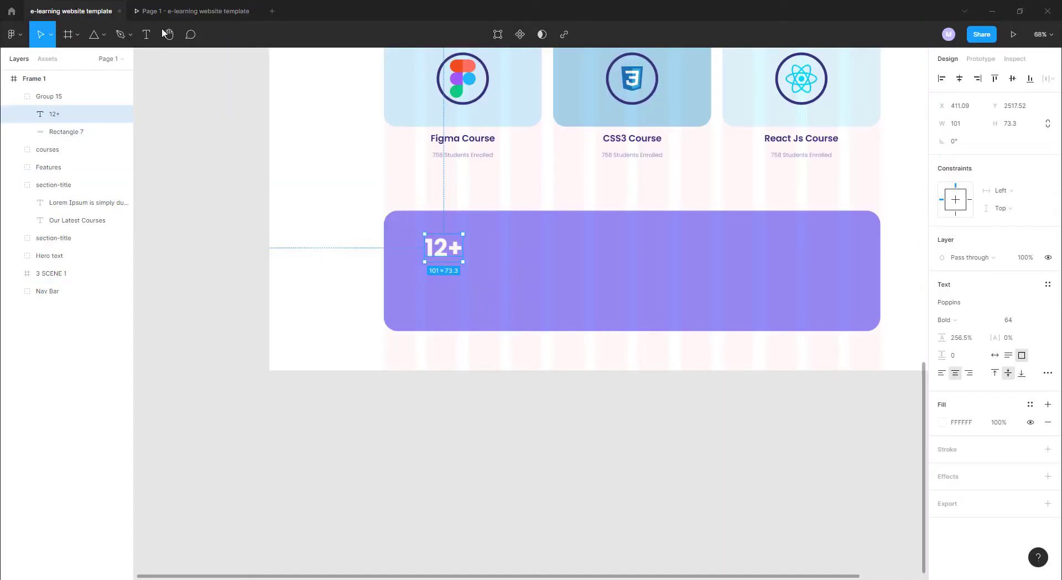
Step: Add an 'Awesome Courses' label below it in Medium, size 24
click(467, 296)
key(ctrl+v)
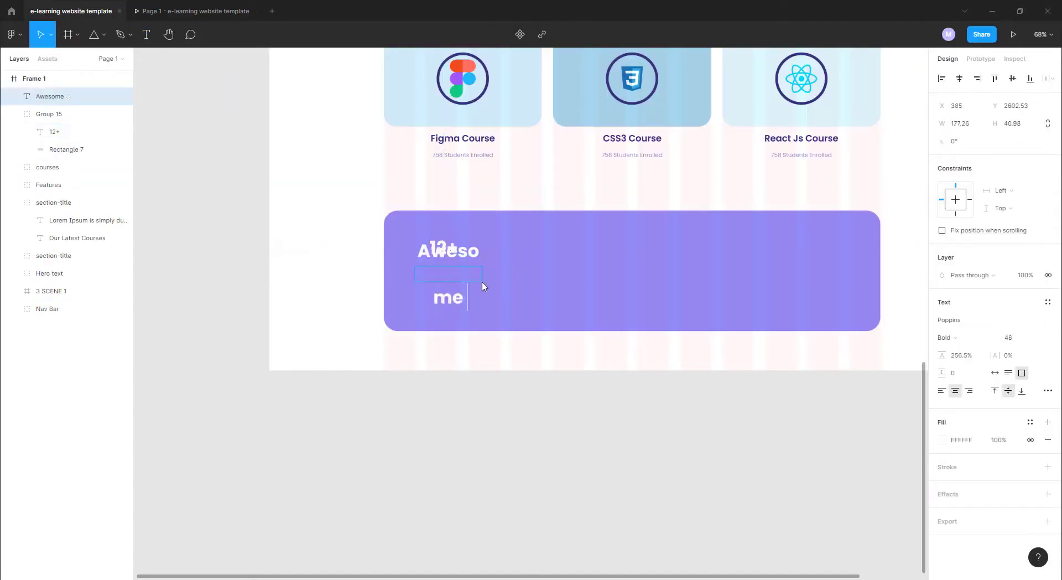
click(971, 337)
click(970, 313)
text(Courses)
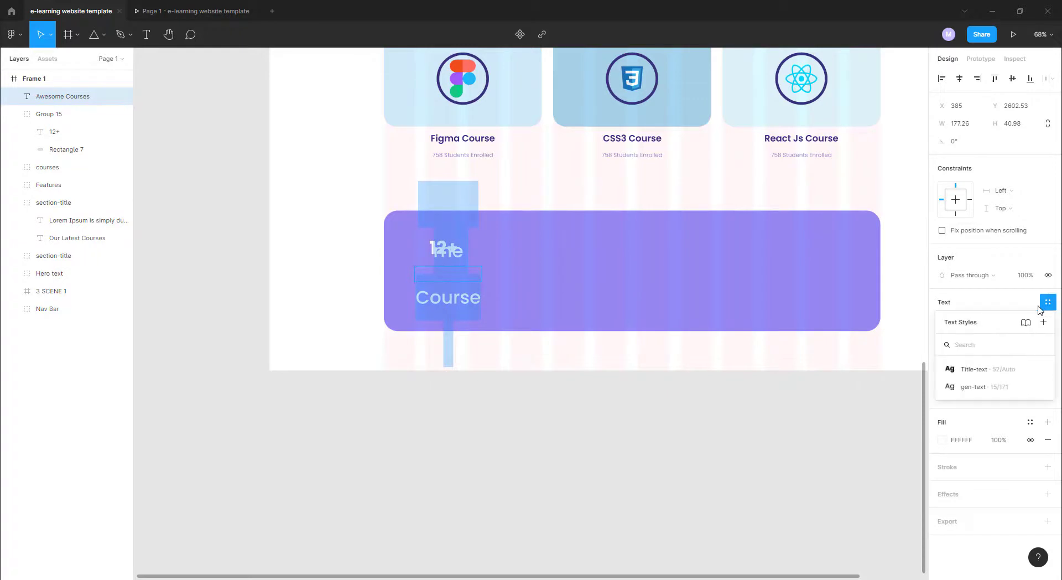
click(1043, 304)
click(1029, 337)
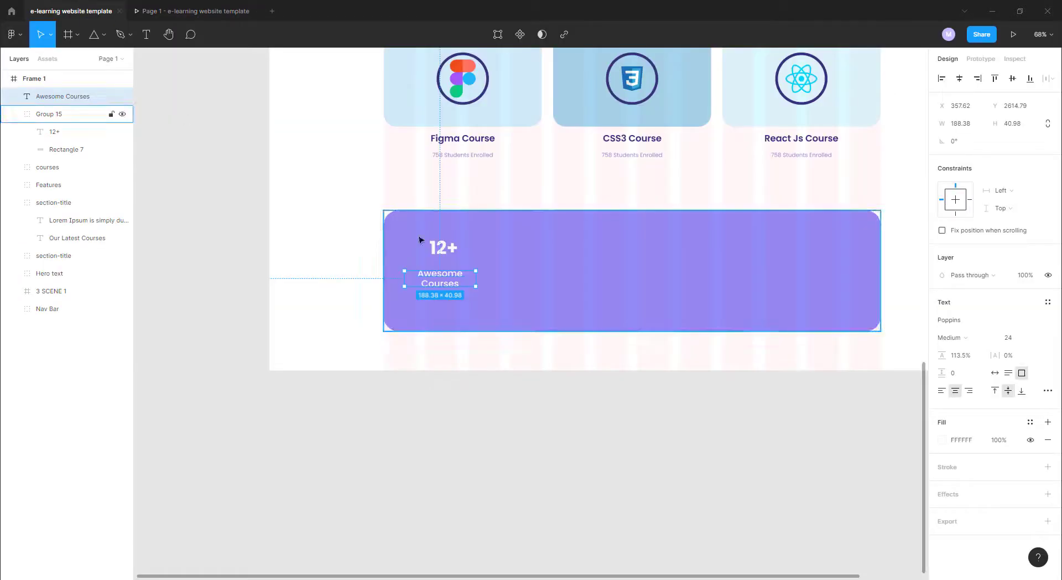
Step: Centre '12+' above its label and group them as Group 16
click(502, 244)
click(55, 131)
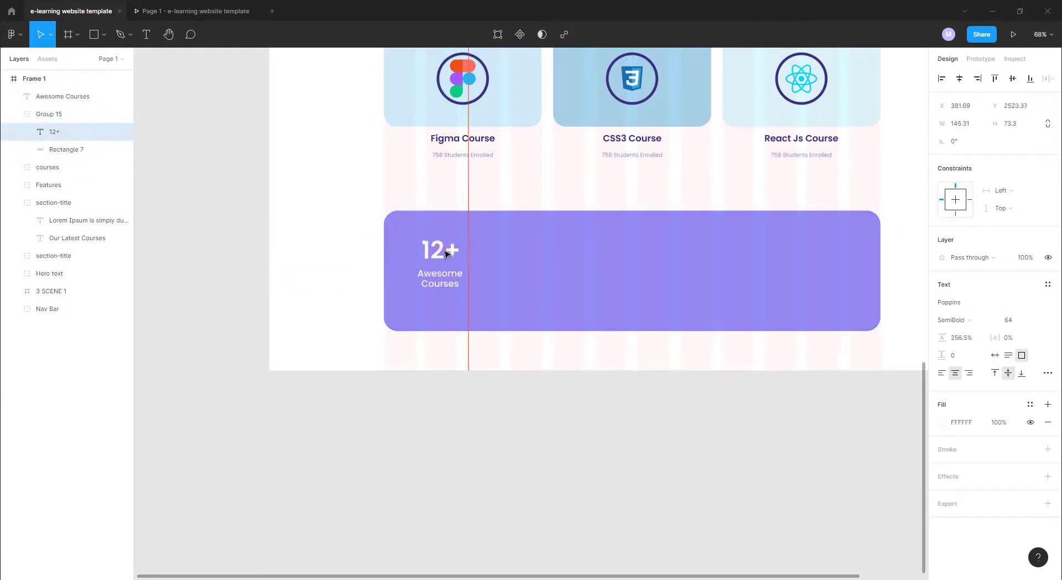
scroll(440, 259, up, 3)
click(440, 294)
drag(426, 241, 437, 252)
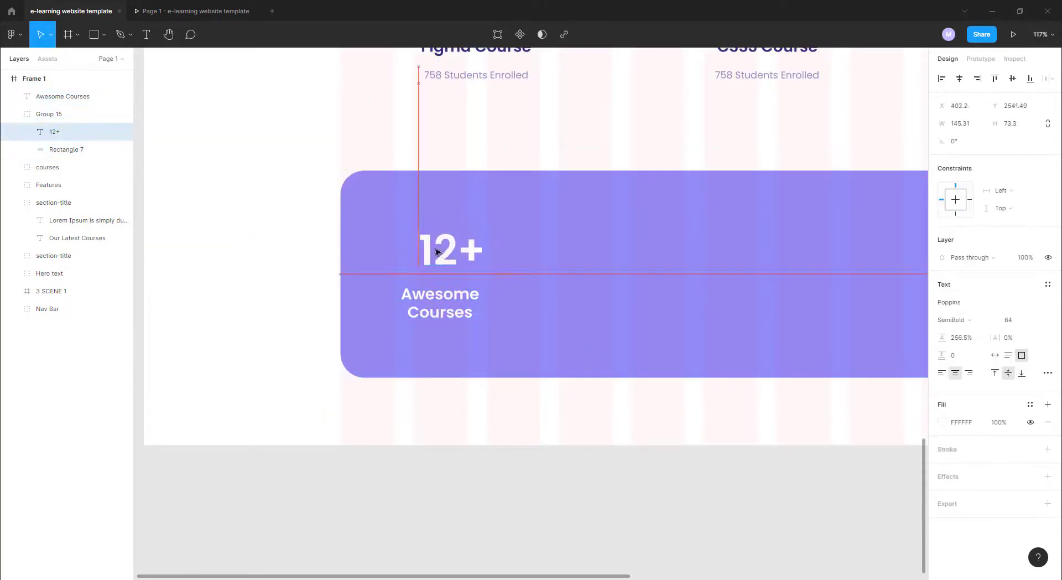
drag(63, 96, 66, 116)
shift+click(66, 131)
key(ctrl+g)
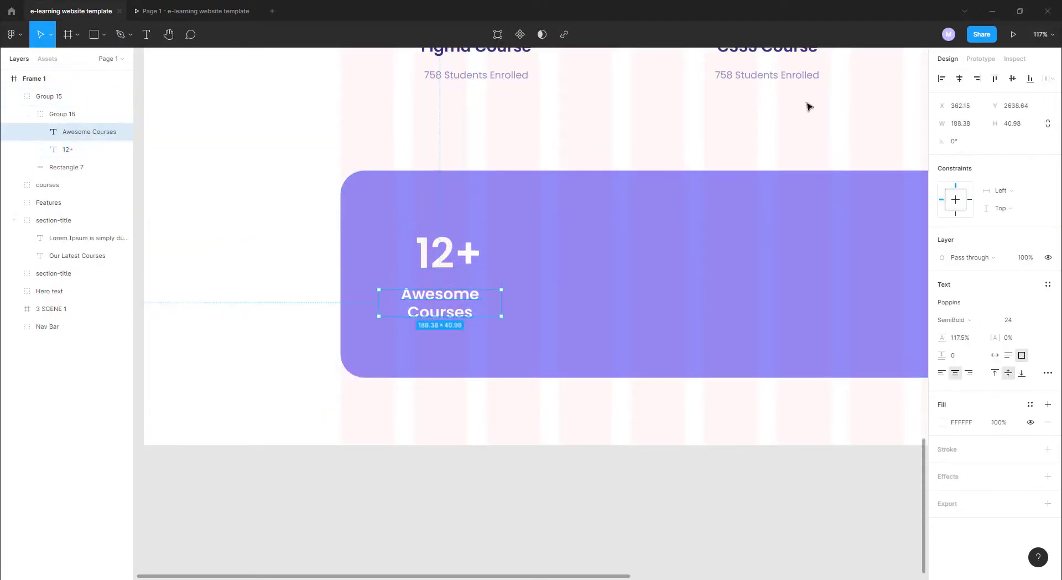
drag(457, 250, 448, 251)
scroll(286, 316, down, 5)
click(376, 304)
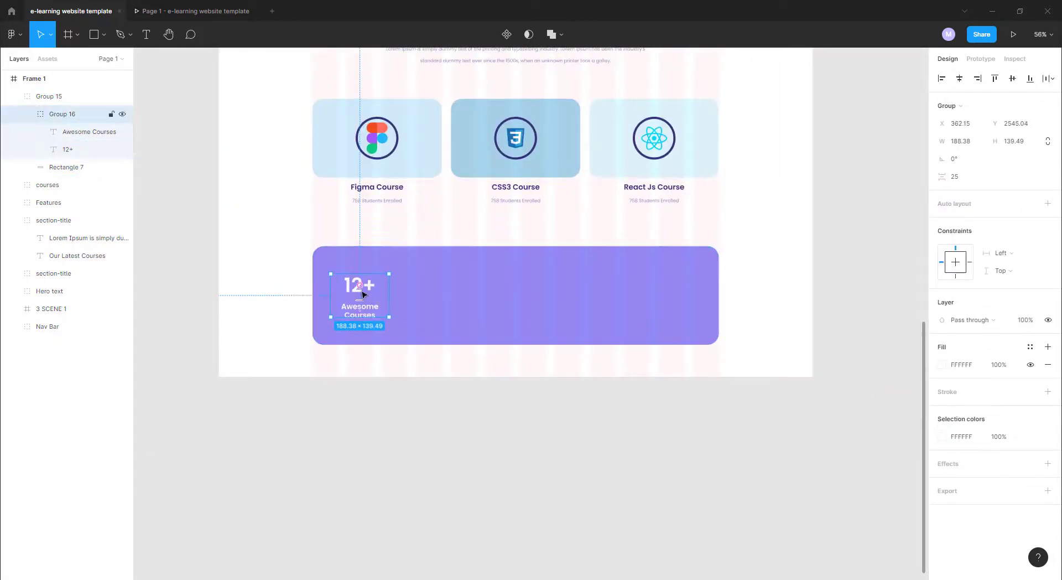
Step: Copy the stat across the banner, relabel the copies, and move 8+ Authors to even the spacing
mouse_move(362, 294)
mouse_down()
mouse_move(609, 293)
mouse_move(551, 295)
mouse_up()
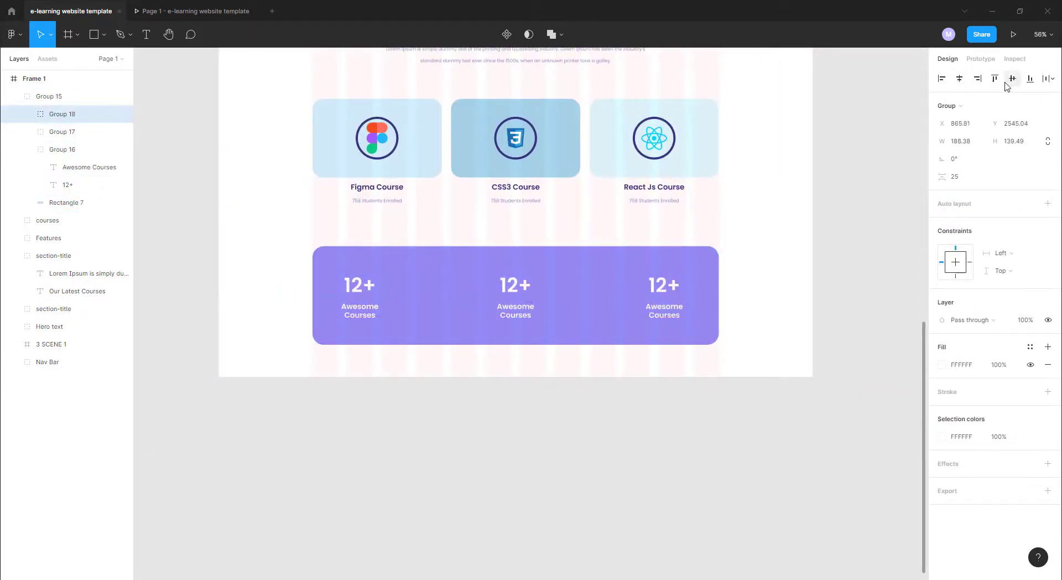
double_click(508, 288)
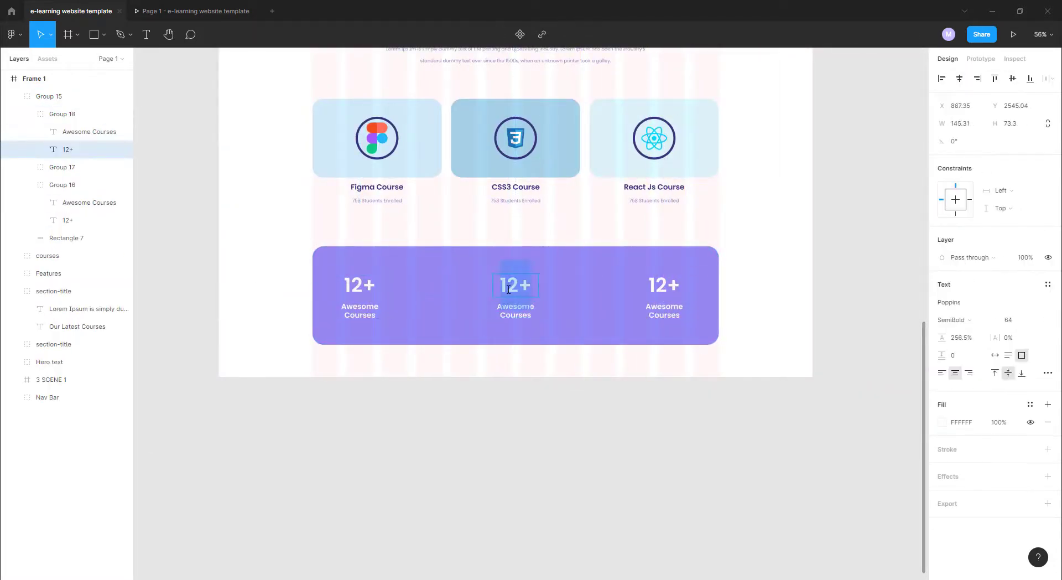
click(525, 315)
text(Students)
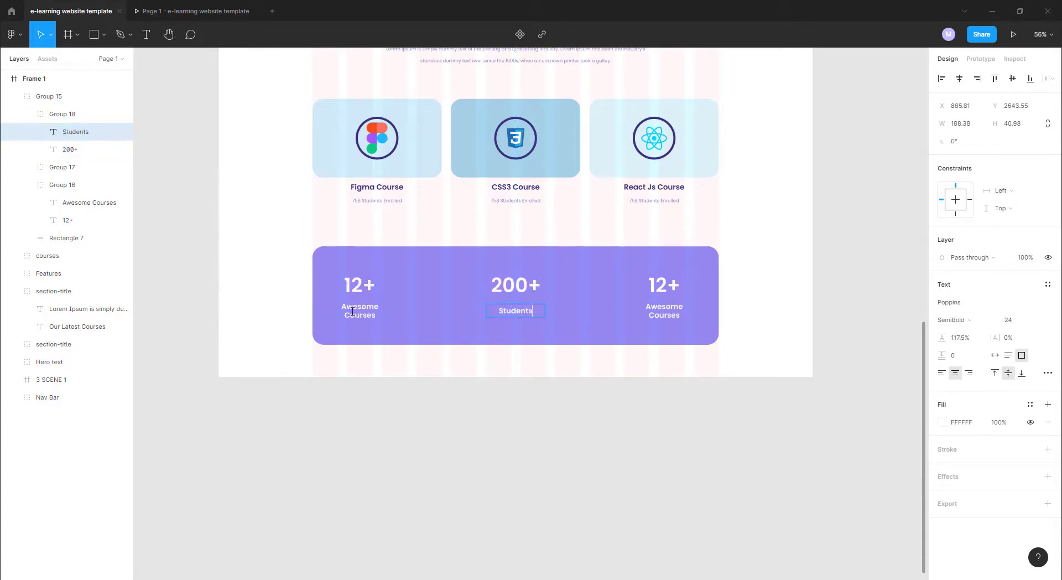
double_click(365, 307)
key(BackSpace)
click(648, 303)
text(Authors)
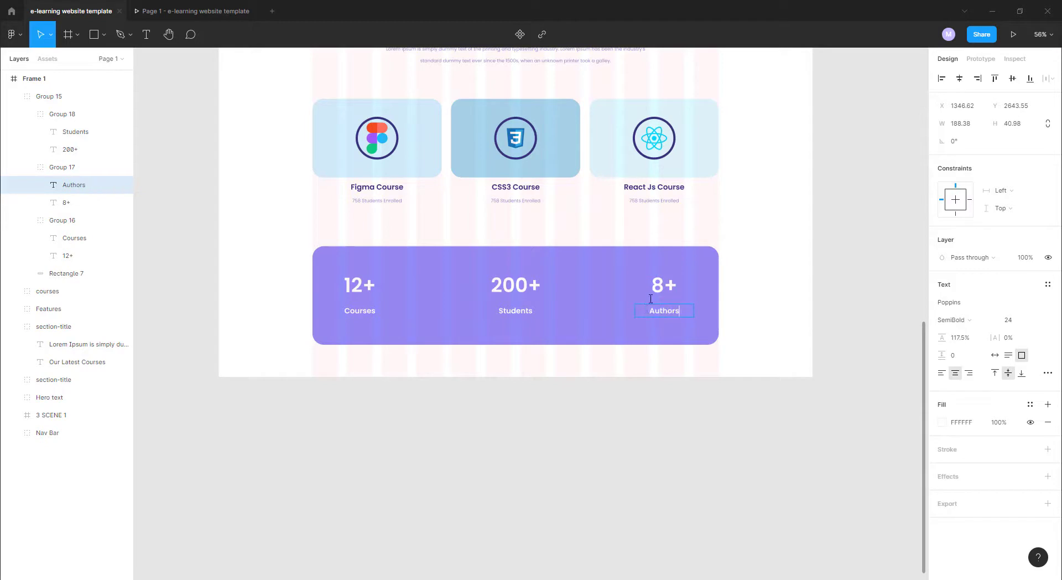
key(Escape)
key(c)
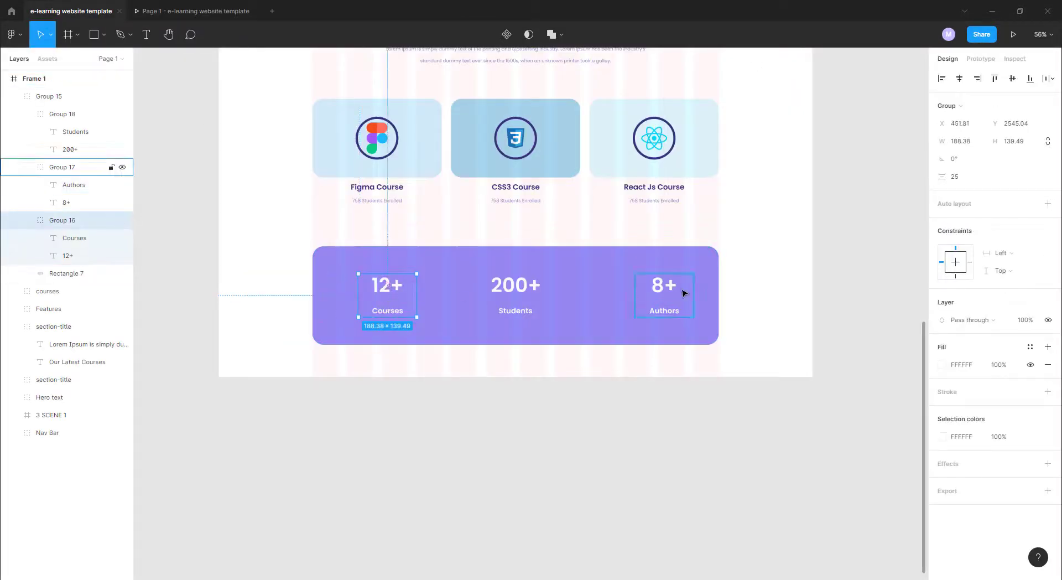
drag(685, 292, 659, 290)
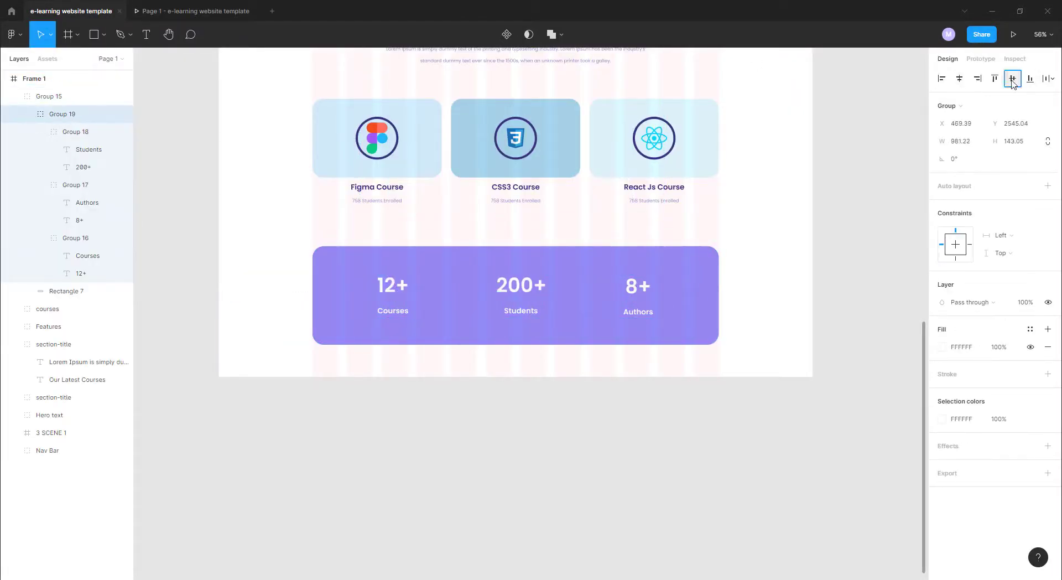
Step: Preview the three stats on the banner in prototype view
click(1013, 35)
scroll(608, 305, down, 2)
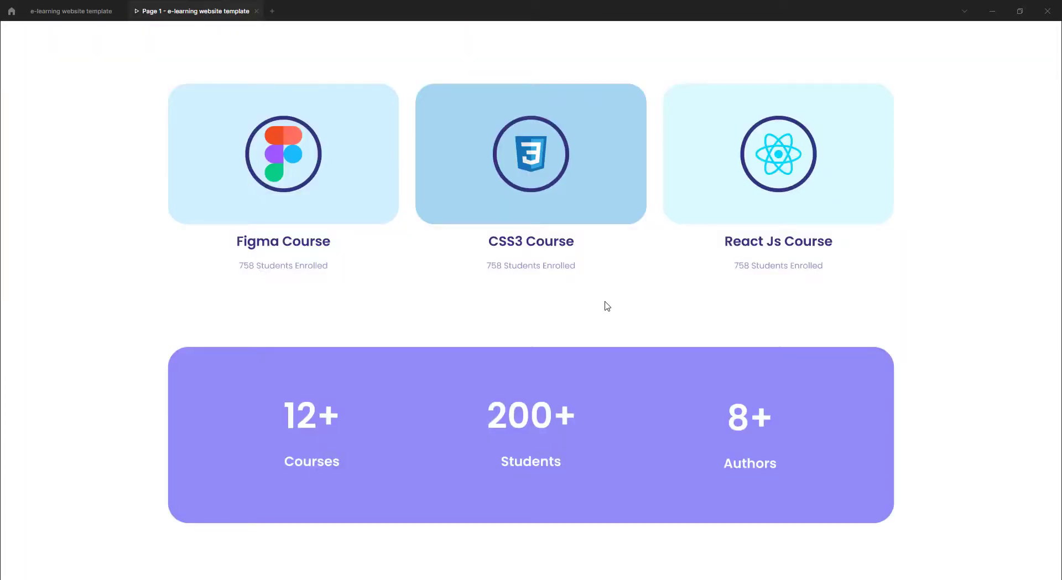
click(33, 12)
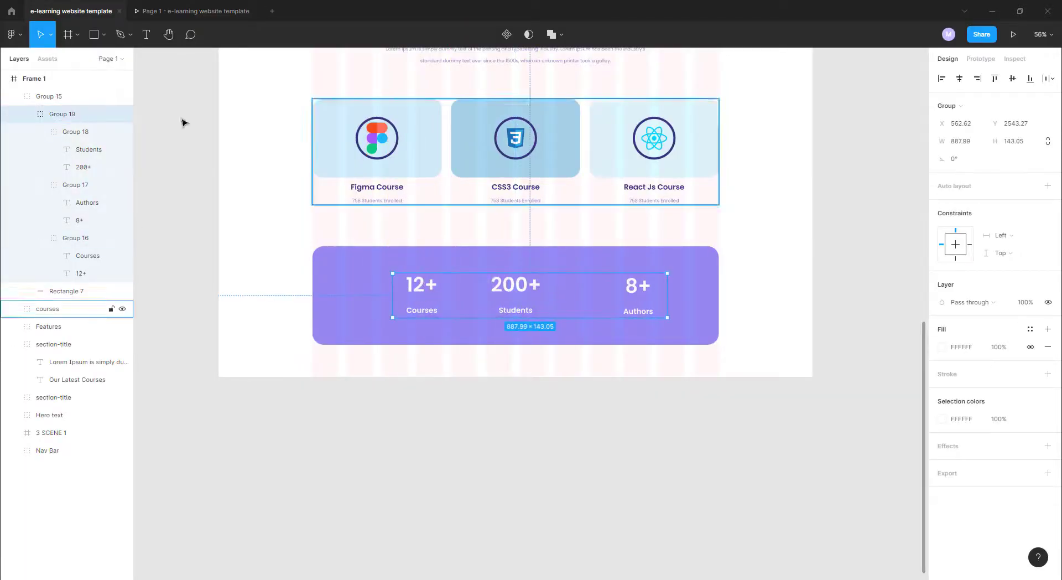
click(1050, 78)
click(194, 13)
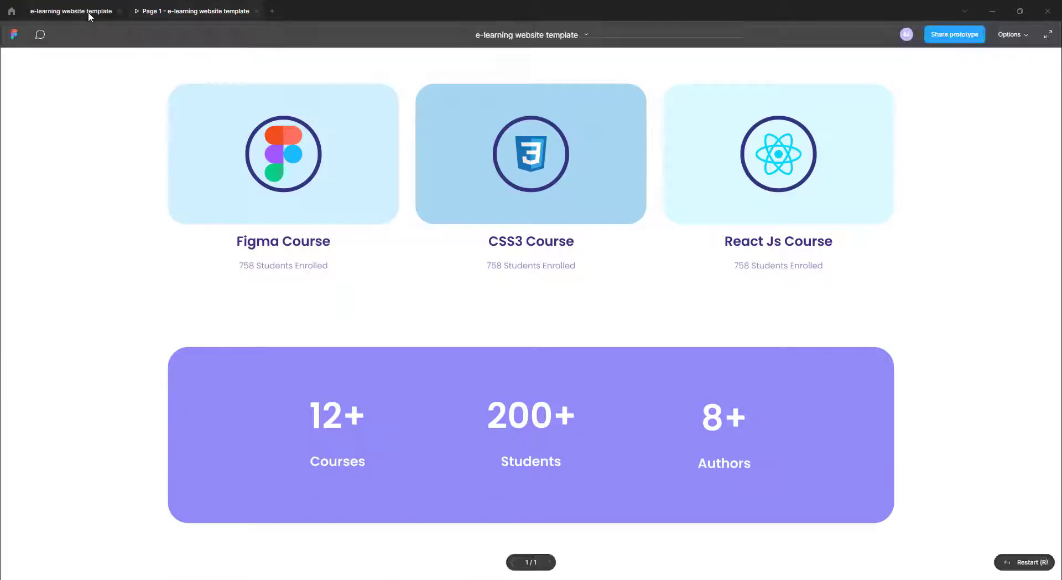
click(61, 12)
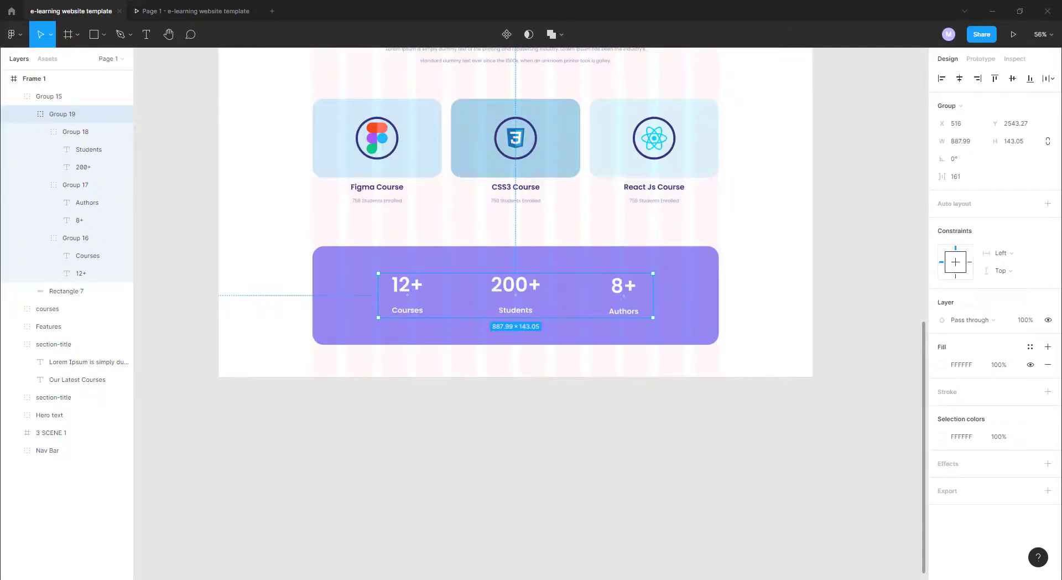
Step: Rename the stat items group to 'Stats' in the Layers panel
double_click(62, 114)
text(Stats)
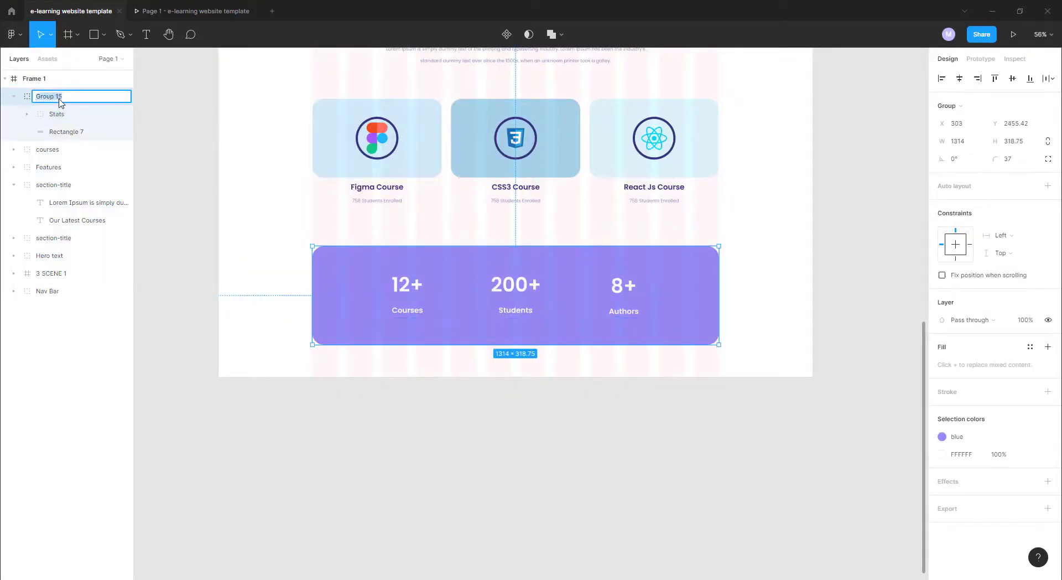
text(Stat box)
key(Escape)
scroll(463, 498, down, 5)
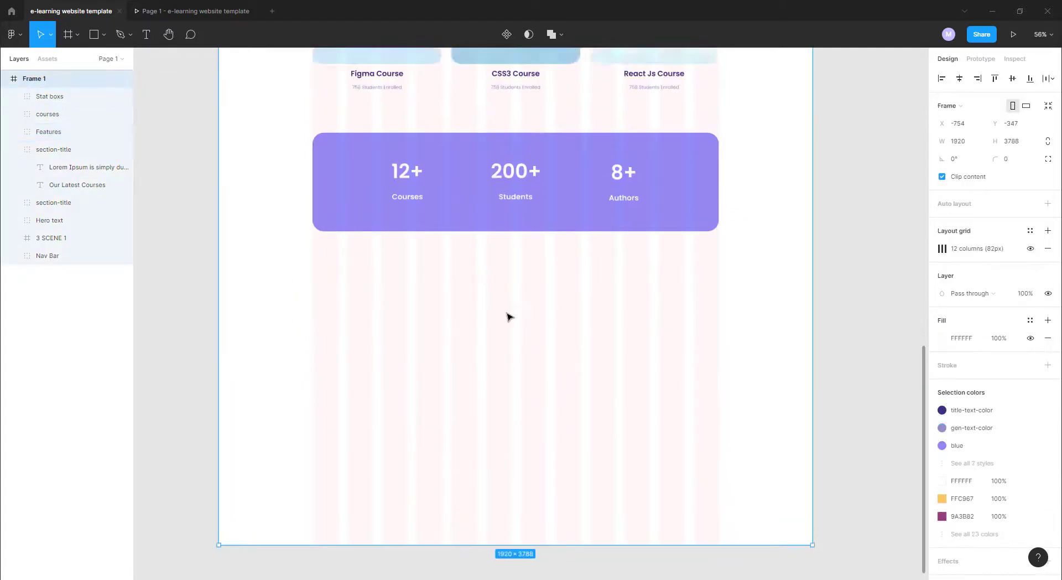
Step: Retitle the duplicated section heading to 'Our Packages'
scroll(635, 534, up, 2)
scroll(635, 534, down, 3)
scroll(611, 464, down, 3)
click(555, 338)
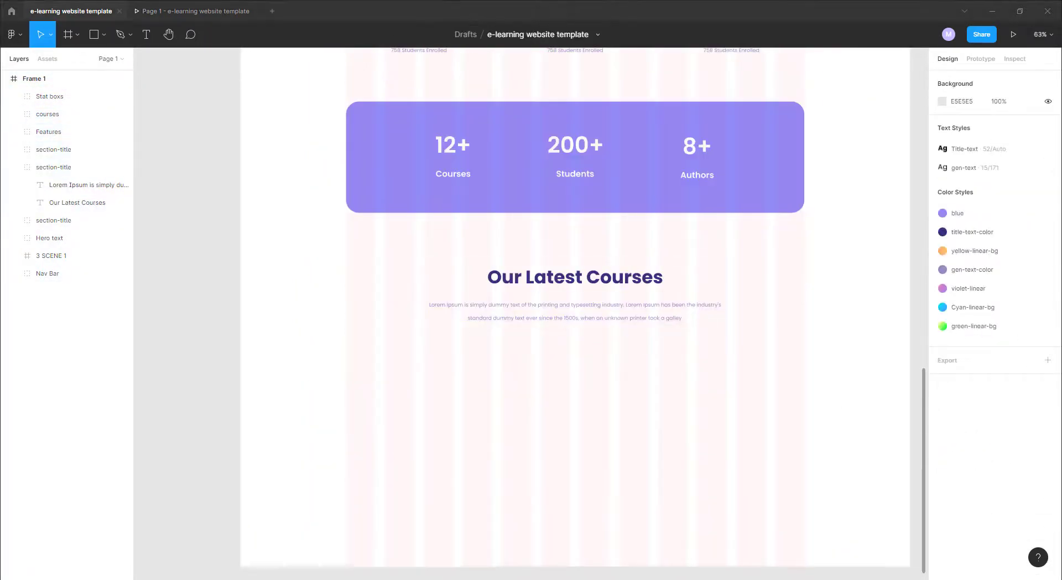
double_click(592, 277)
text(Our Packages)
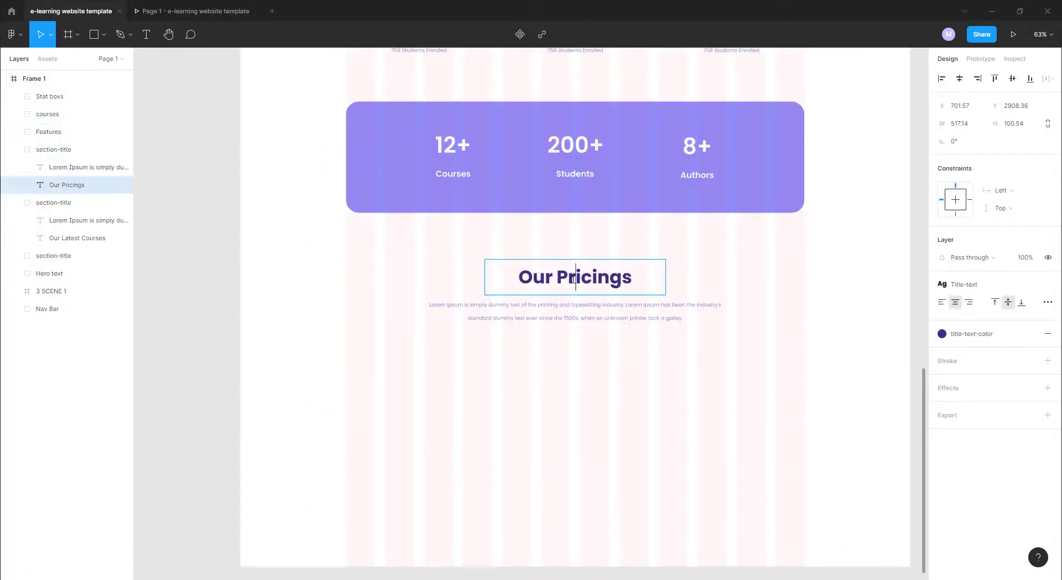
Step: Copy the Features group of three cards and paste it below the Our Packages heading
scroll(619, 283, up, 7)
click(360, 277)
key(ctrl+c)
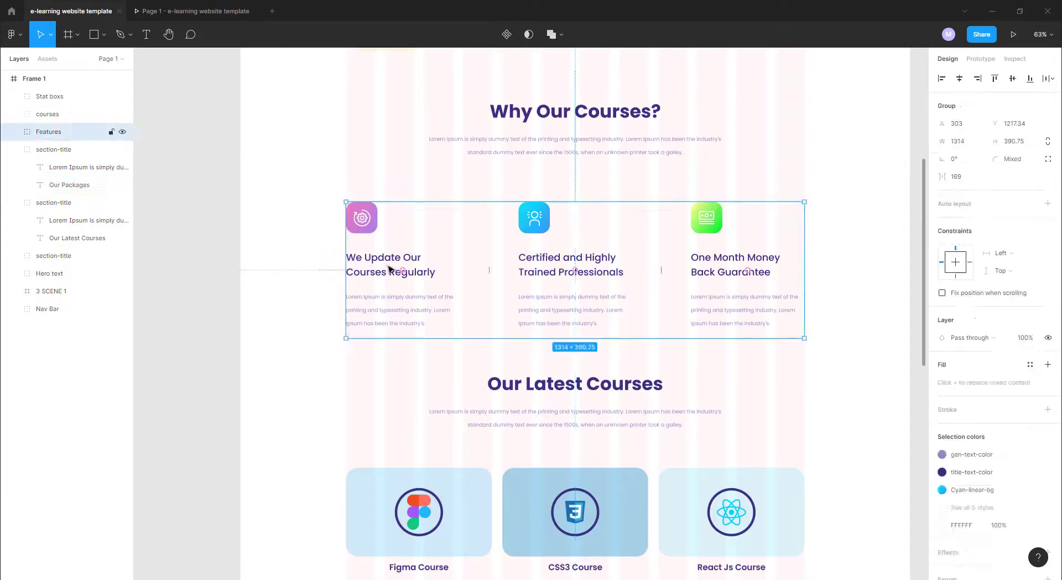
scroll(403, 466, down, 8)
key(ctrl+v)
drag(403, 467, 479, 415)
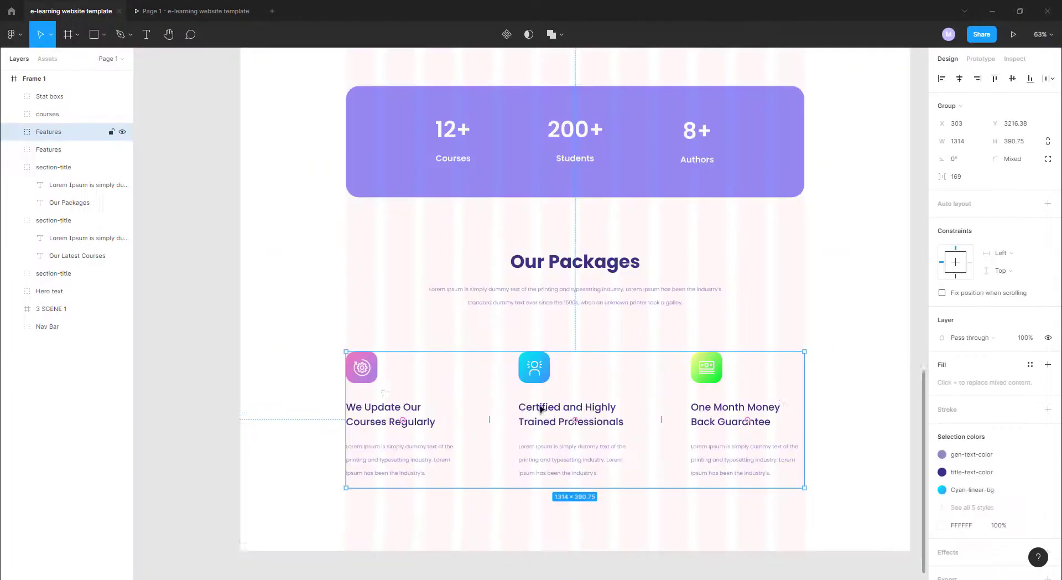
scroll(367, 374, down, 1)
click(379, 369)
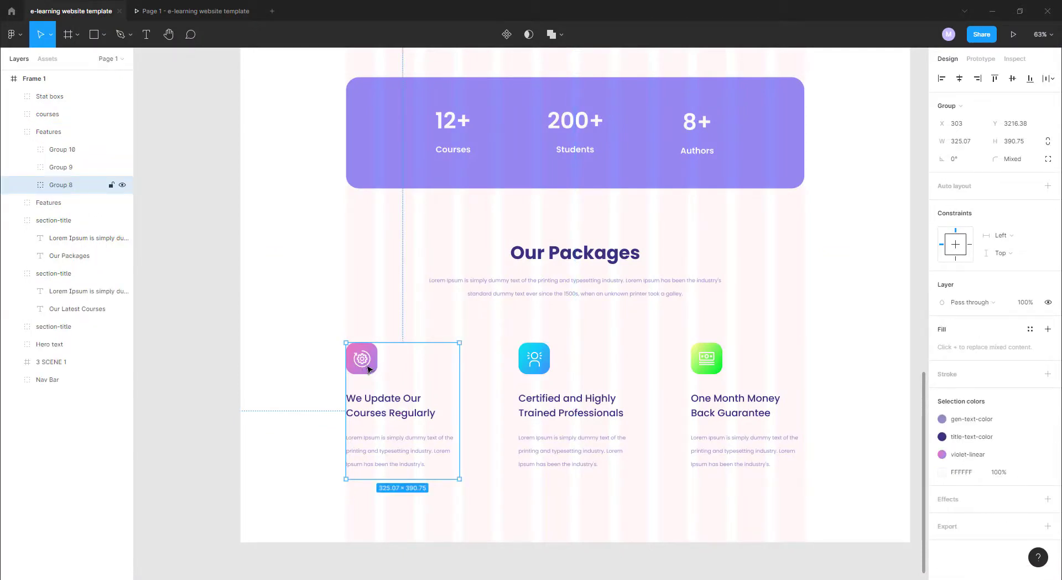
Step: Delete the Certified and One Month cards, keeping only the first feature card
double_click(369, 369)
click(581, 407)
shift+click(718, 400)
key(Delete)
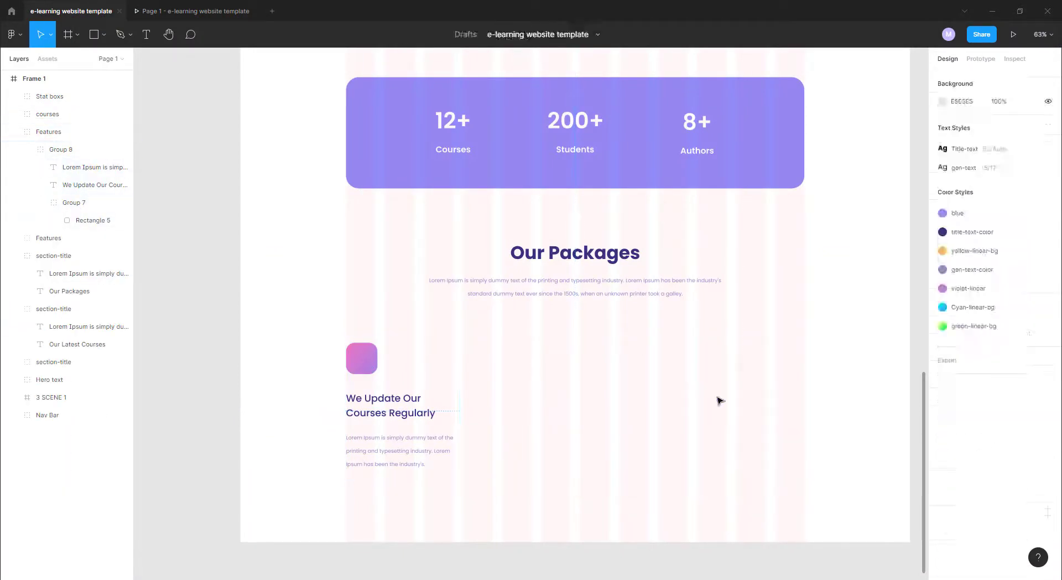
double_click(368, 366)
Step: Add white SemiBold 'PRO' text on a widened pink icon background
drag(357, 351, 371, 369)
text(PRO)
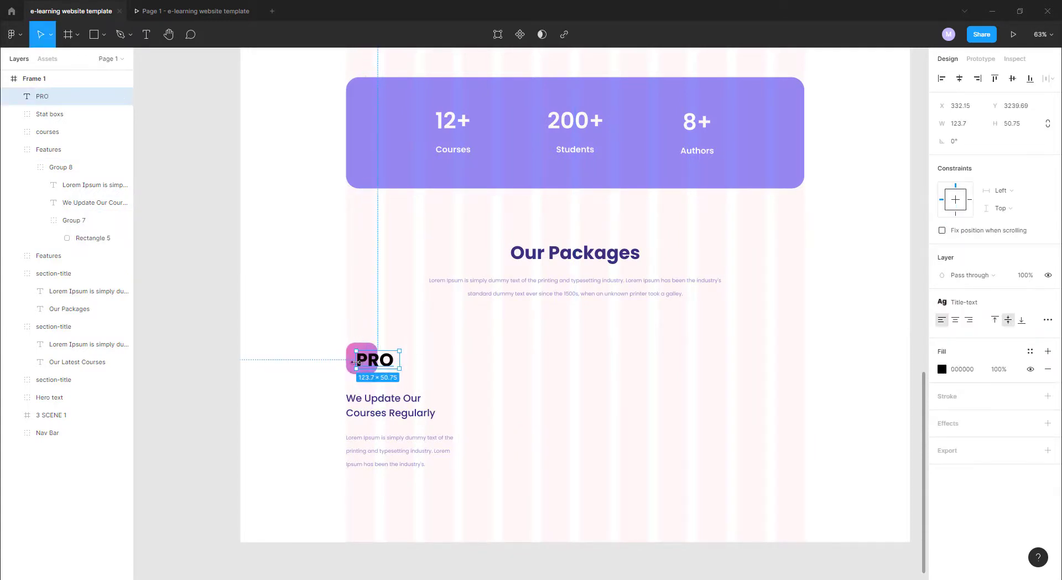
click(352, 357)
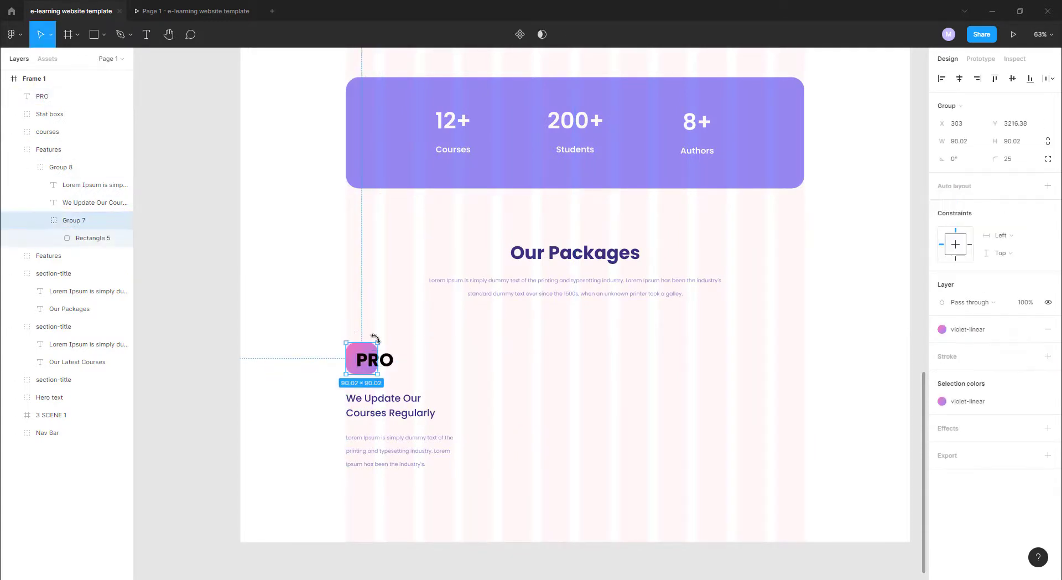
drag(378, 358, 408, 358)
click(376, 360)
click(941, 369)
click(797, 303)
key(Escape)
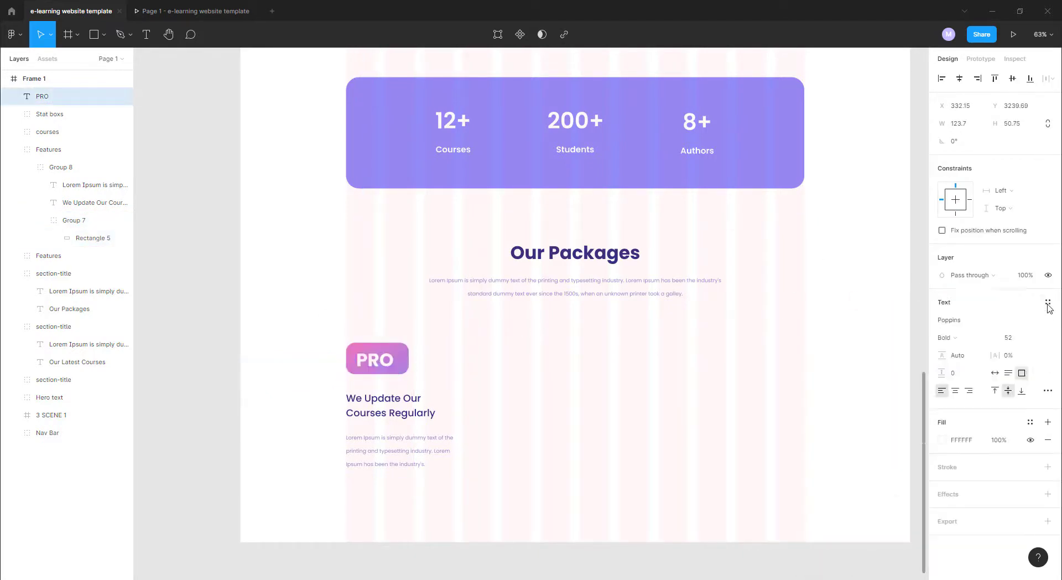
click(945, 337)
click(963, 331)
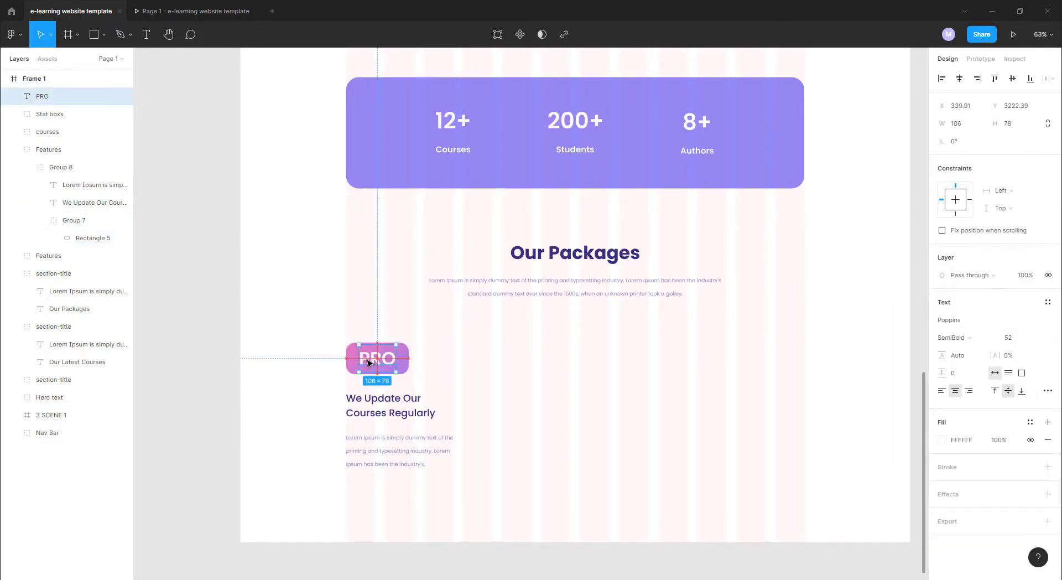
drag(42, 96, 83, 229)
Step: Resize the 'Professional Package' title box, then shift and shrink the PRO text
click(385, 412)
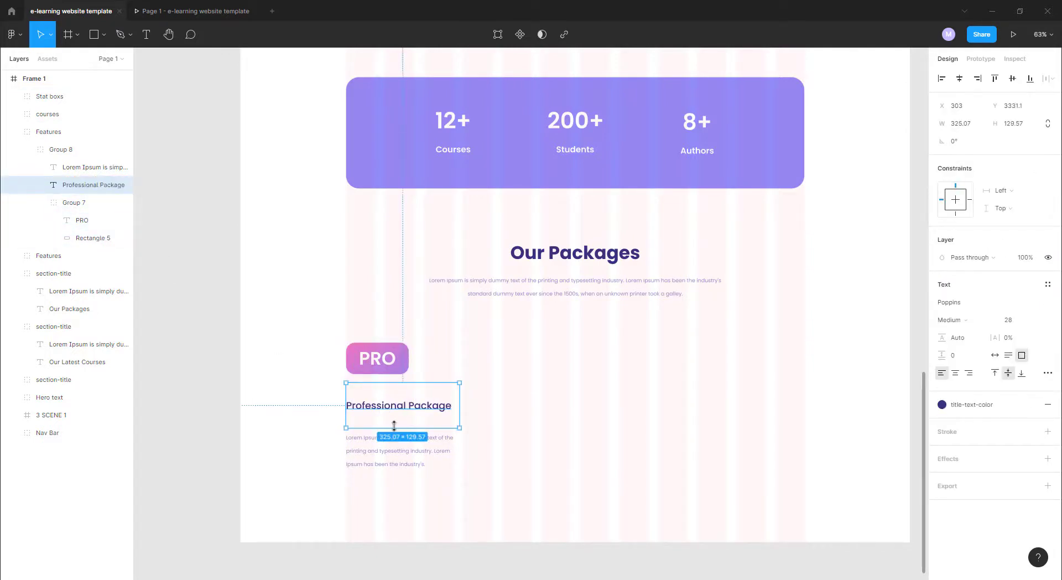
drag(394, 425, 393, 412)
drag(377, 358, 396, 358)
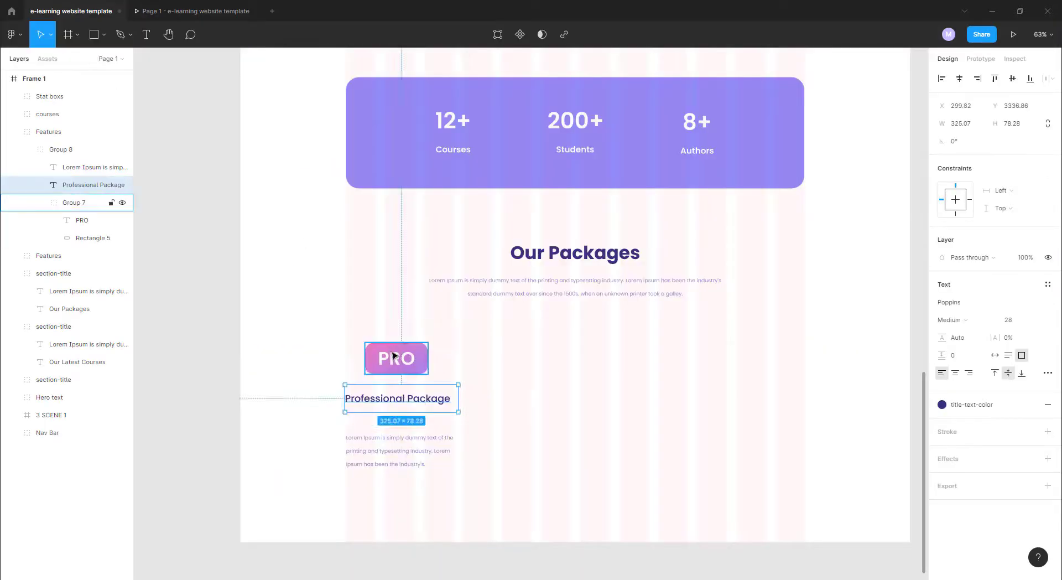
double_click(396, 358)
click(1039, 321)
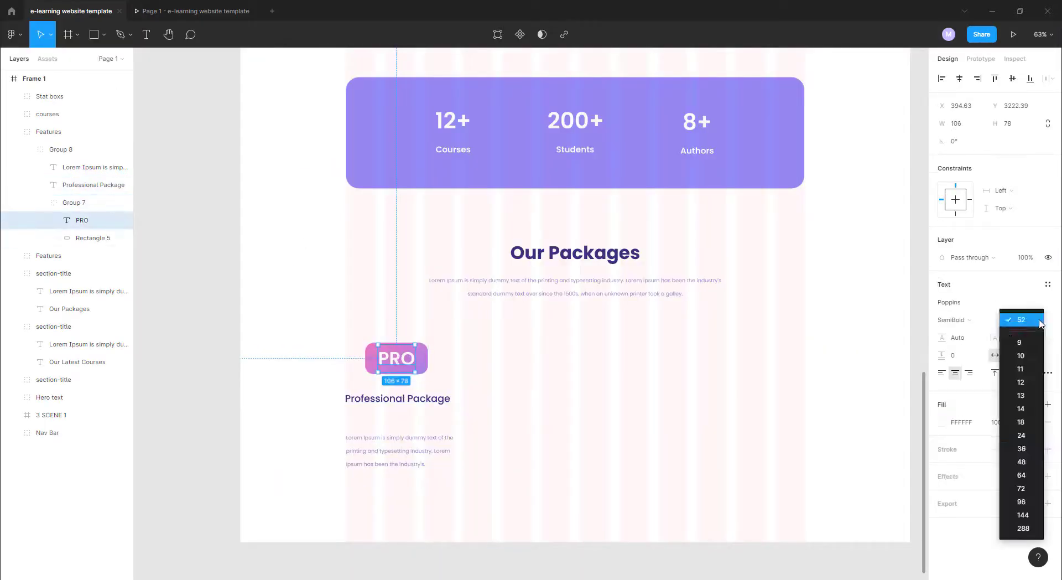
click(1021, 448)
Step: Resize the pink badge to fit PRO and begin editing the card's paragraph
click(1023, 320)
click(1021, 301)
click(399, 367)
scroll(399, 367, up, 5)
drag(501, 391, 437, 346)
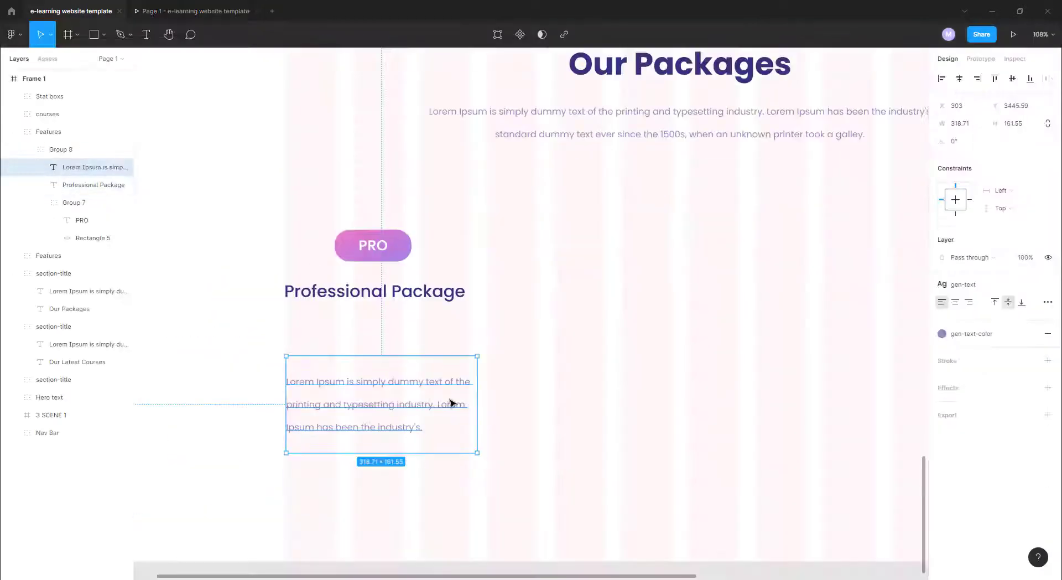
double_click(290, 382)
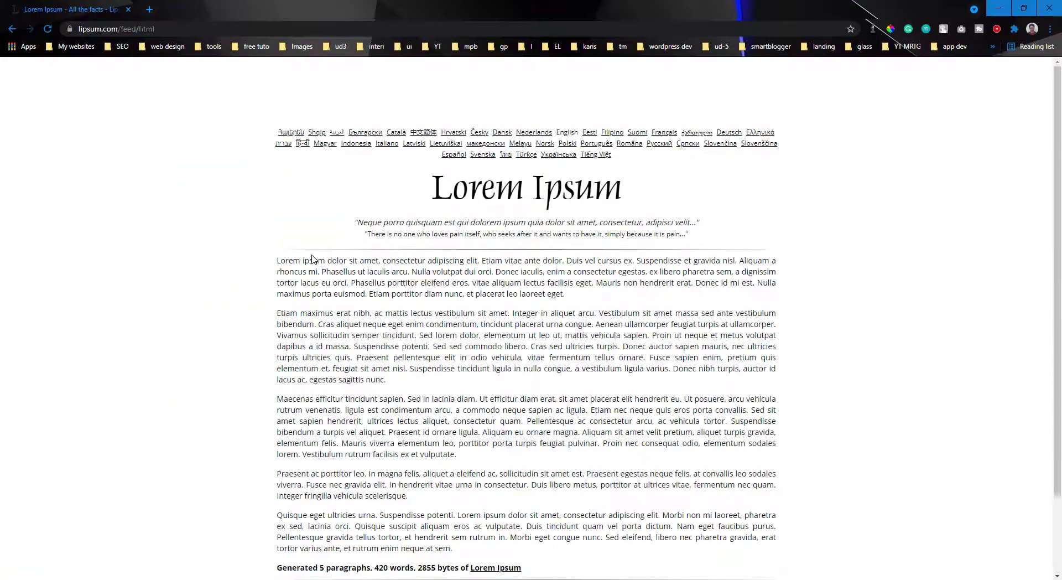
Step: Replace the card's paragraph with the copied 'Lorem ipsum dolor sit amet' phrase
drag(277, 261, 377, 261)
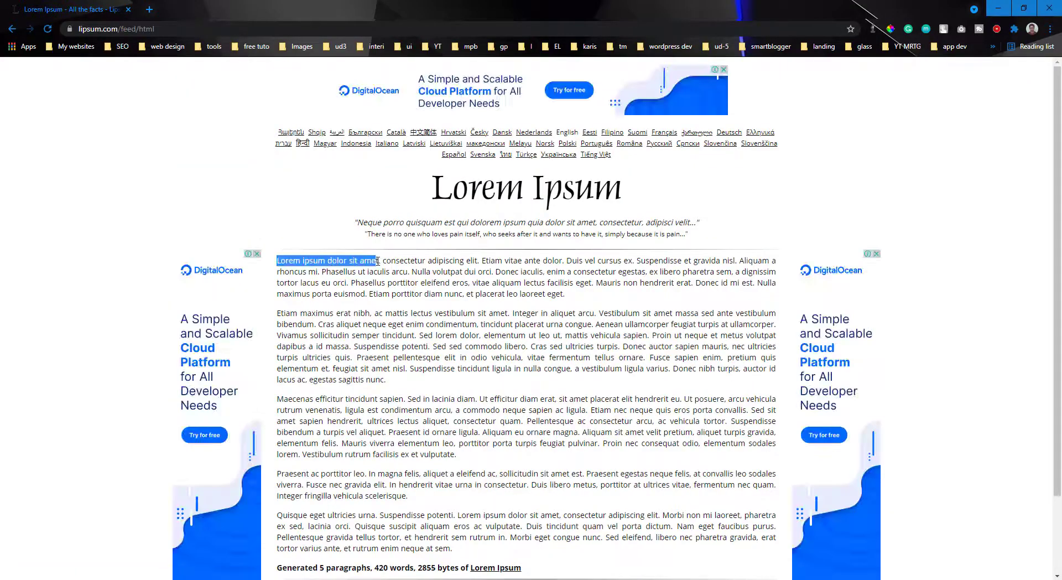
key(ctrl+c)
key(alt+Tab)
key(ctrl+v)
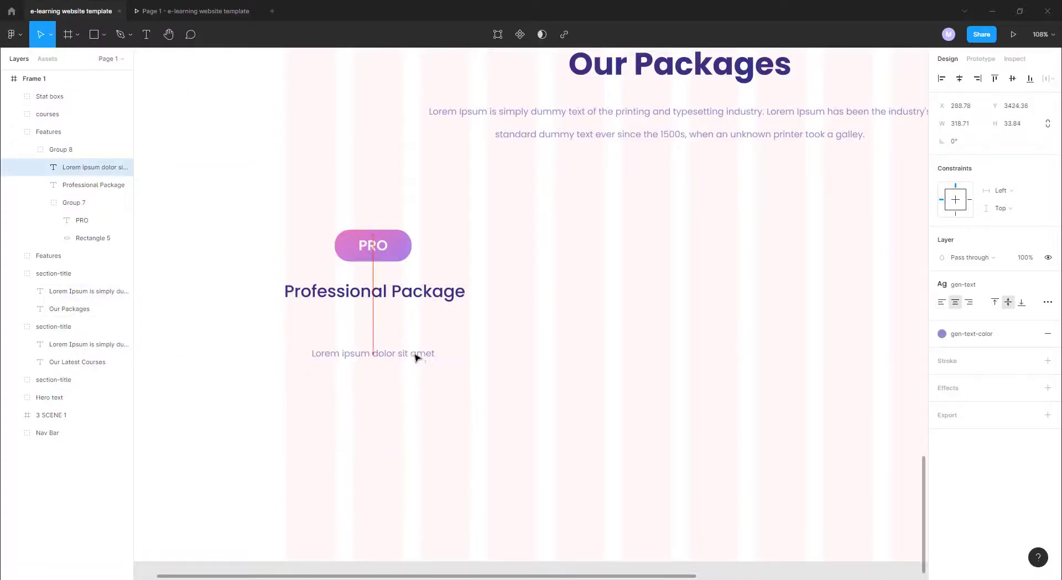
Step: Draw a light grey divider line under the phrase and group it with the phrase
click(473, 291)
click(378, 353)
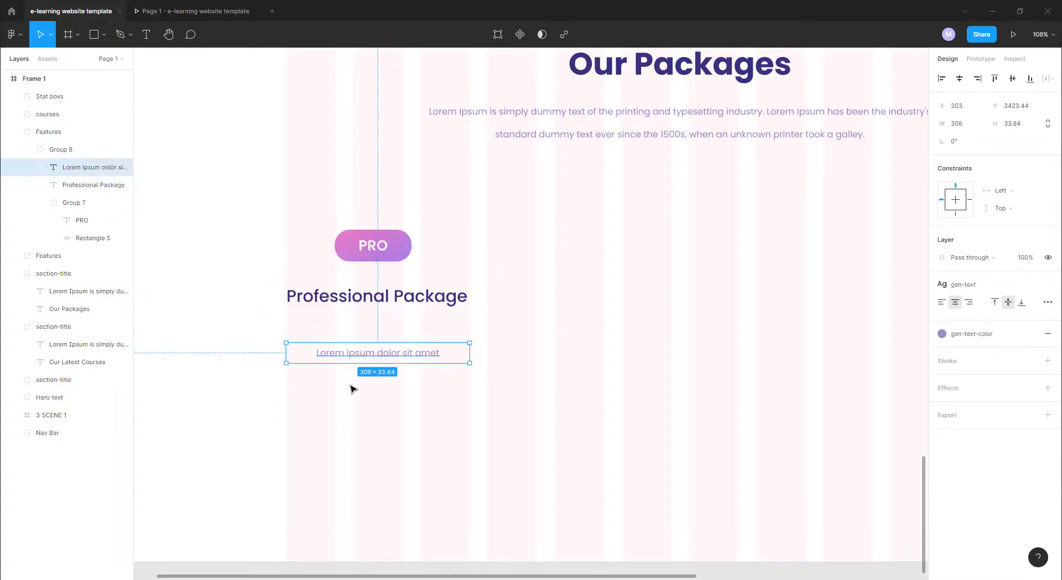
key(l)
drag(286, 373, 469, 373)
mouse_move(988, 302)
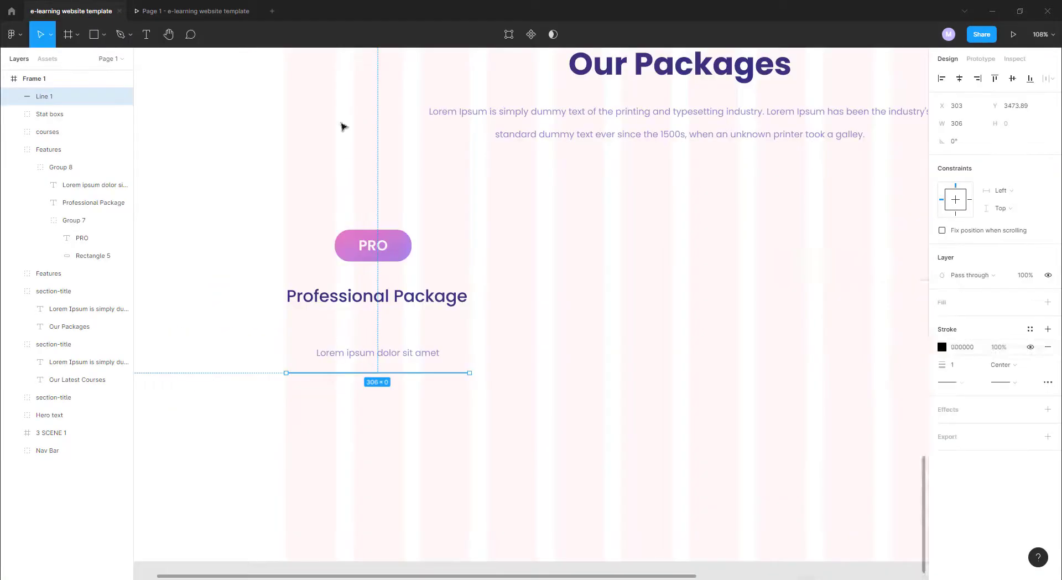
click(952, 397)
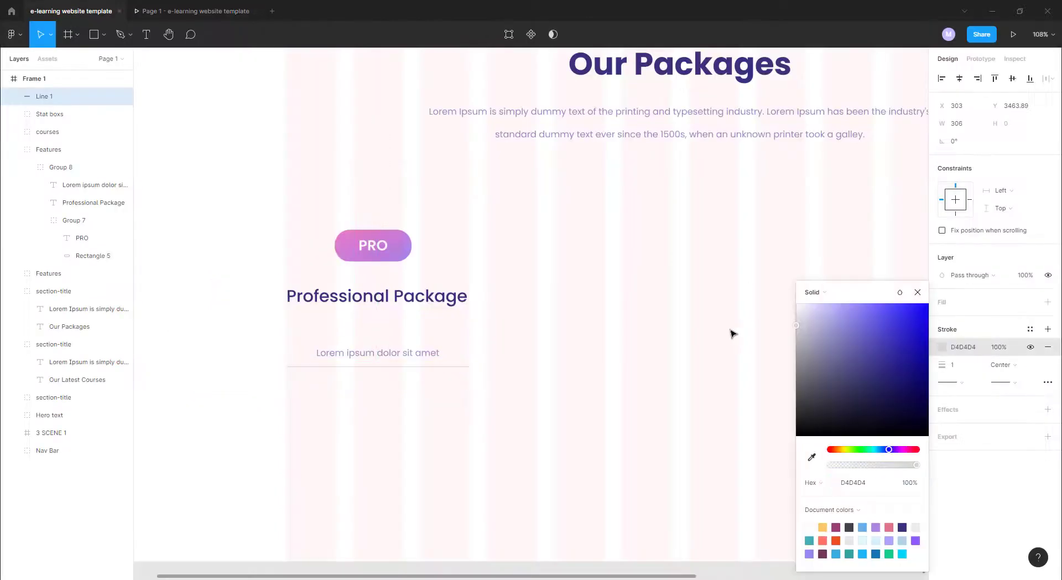
click(80, 189)
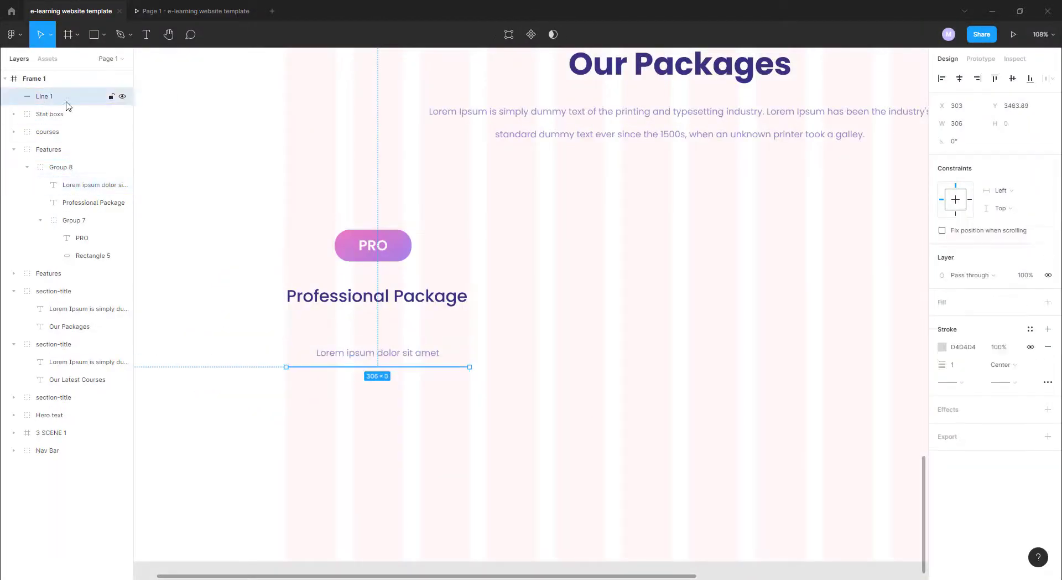
drag(61, 96, 77, 166)
shift+click(78, 184)
key(ctrl+g)
Step: Duplicate the Lorem row and its divider several times down the card
drag(370, 355, 371, 378)
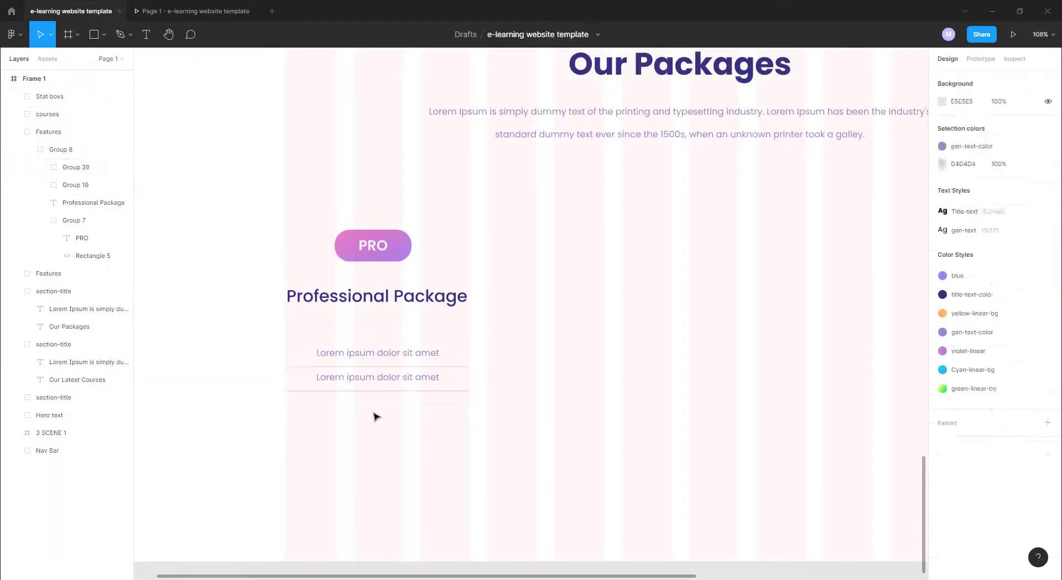
key(shift+Down)
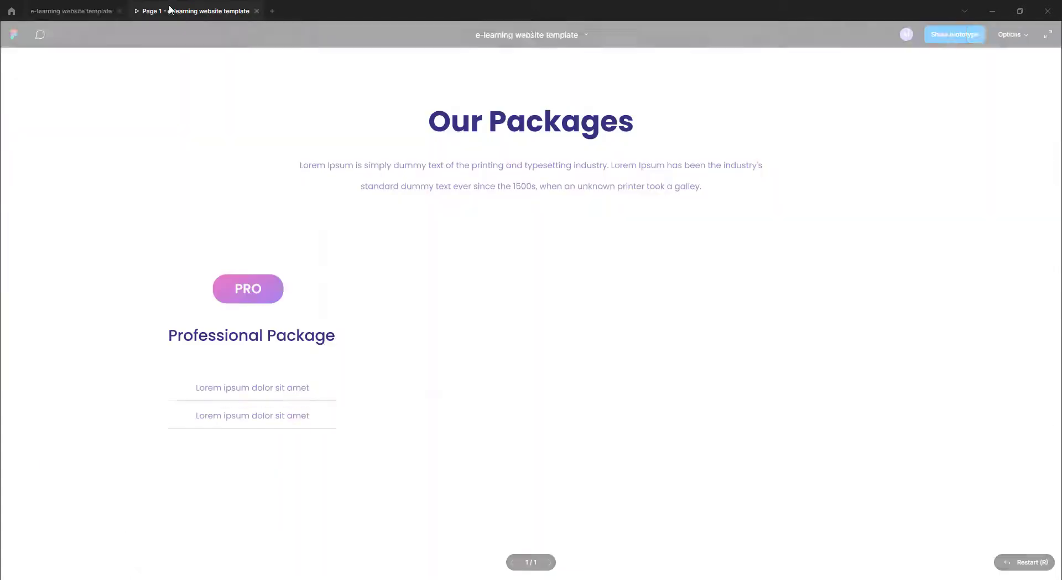
scroll(358, 382, up, 5)
drag(358, 377, 358, 429)
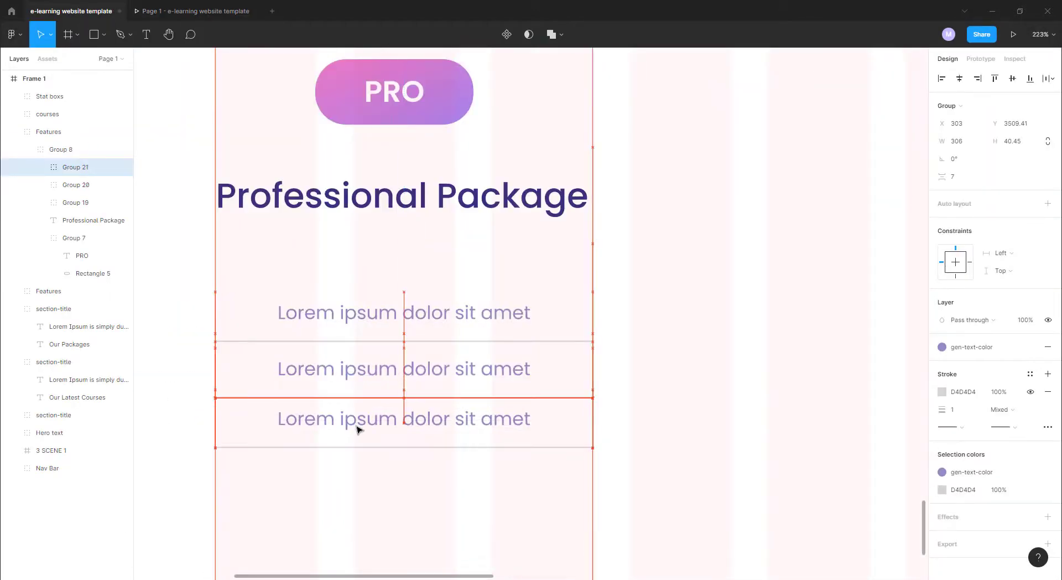
key(ctrl+d)
key(ctrl+d)
Step: Preview the card, then delete the extra duplicated Lorem rows
click(156, 13)
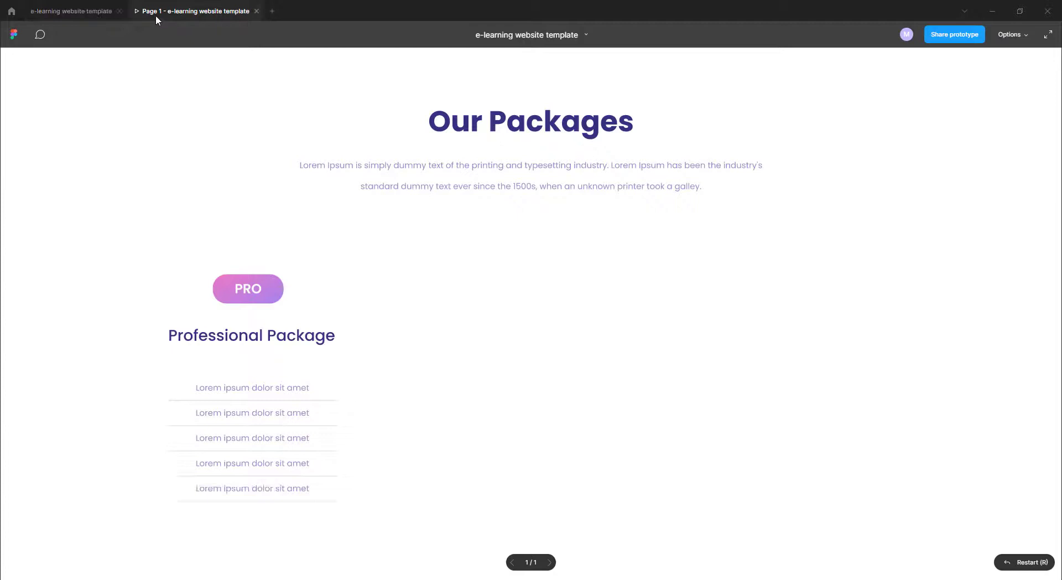
click(69, 11)
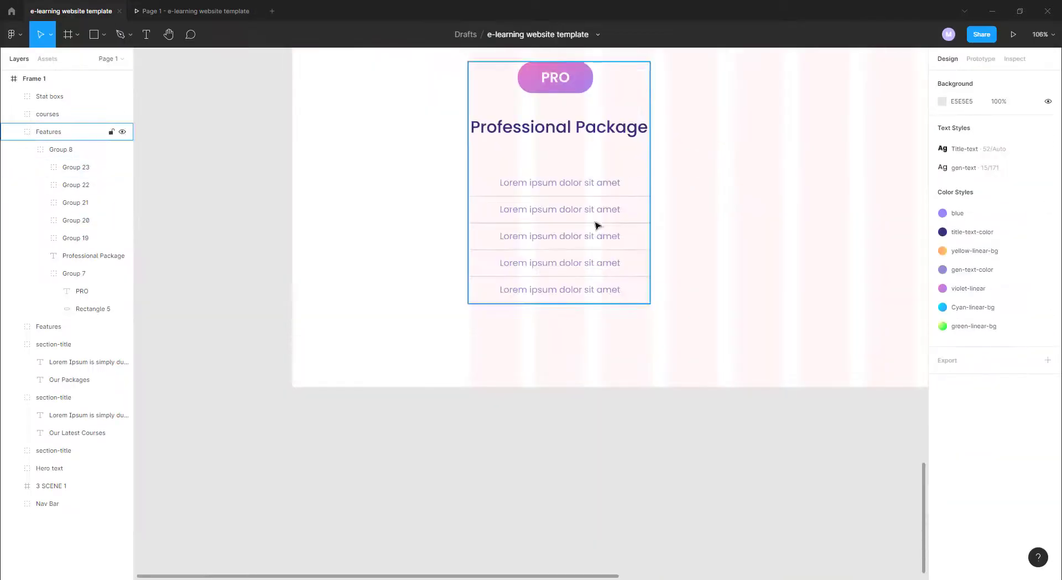
click(76, 167)
shift+click(76, 202)
shift+click(76, 220)
key(Delete)
Step: Widen the Professional Package title box so it wraps onto two lines
scroll(709, 135, up, 4)
drag(514, 243, 528, 243)
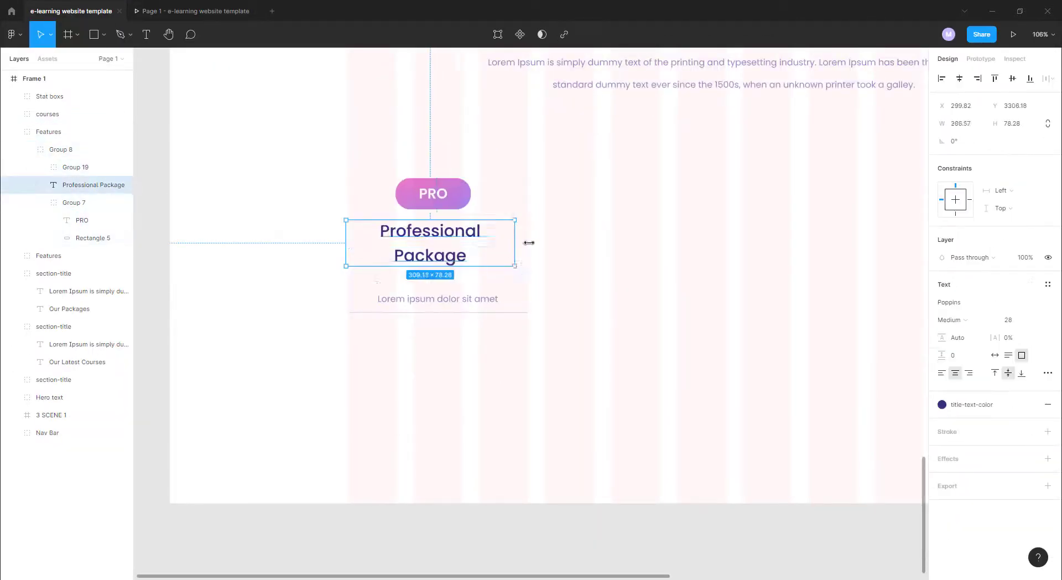
click(429, 301)
Step: Draw a 306 × 407.72 rectangle with light blue F2FBFF fill behind the card content
click(349, 237)
key(r)
mouse_move(348, 162)
mouse_down()
mouse_move(526, 360)
mouse_move(528, 402)
mouse_up()
click(942, 319)
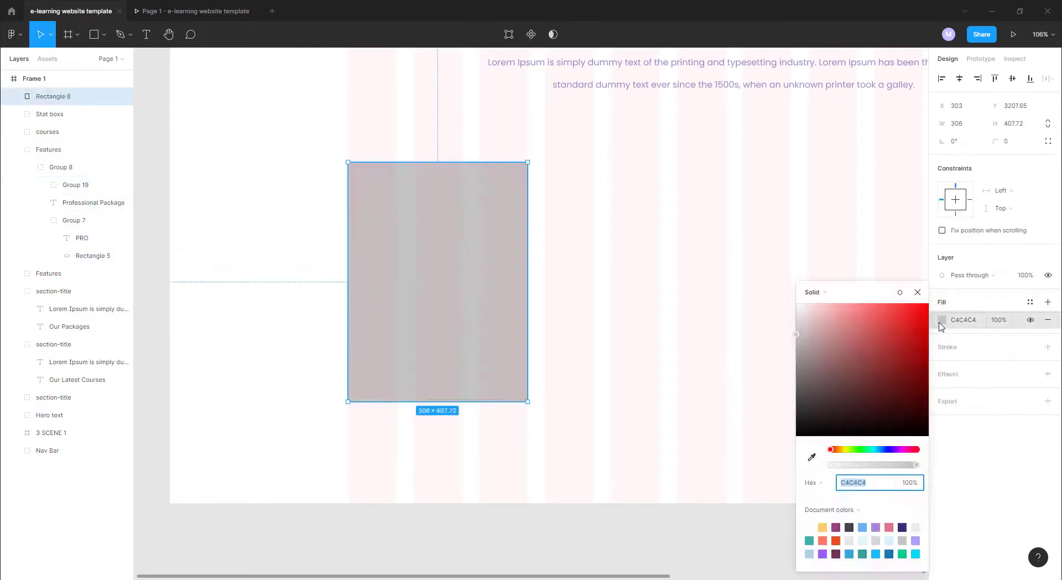
click(812, 457)
scroll(830, 94, up, 5)
click(830, 95)
scroll(208, 130, down, 5)
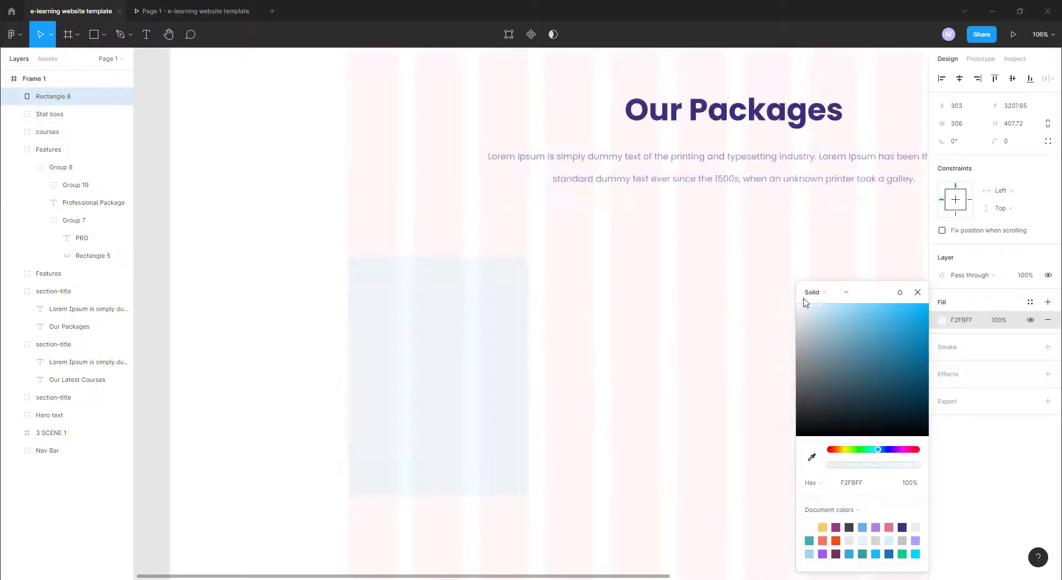
drag(70, 261, 70, 263)
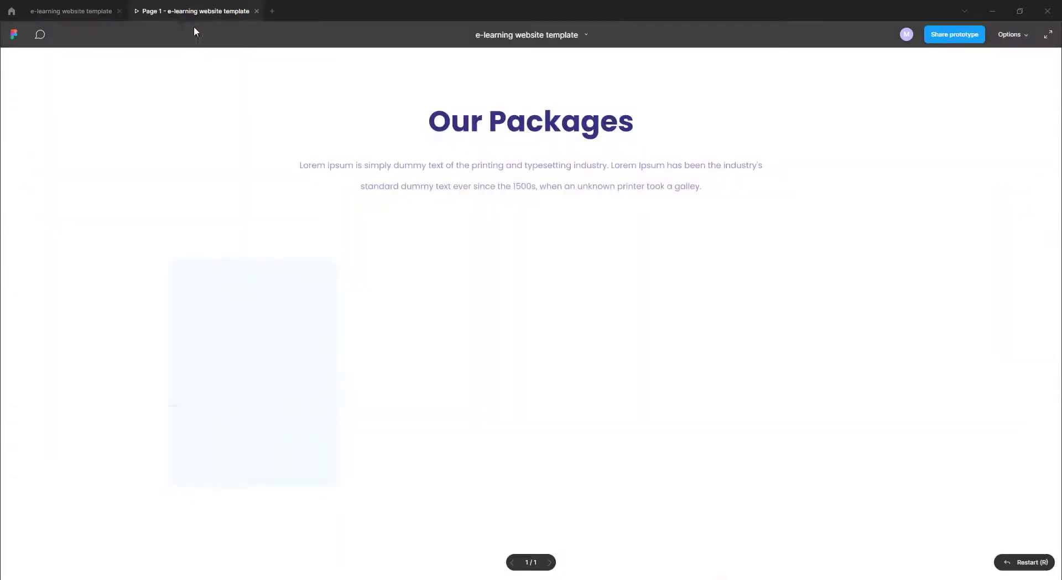
Step: Duplicate the Lorem row to make four list rows and preview the card
click(435, 291)
click(441, 354)
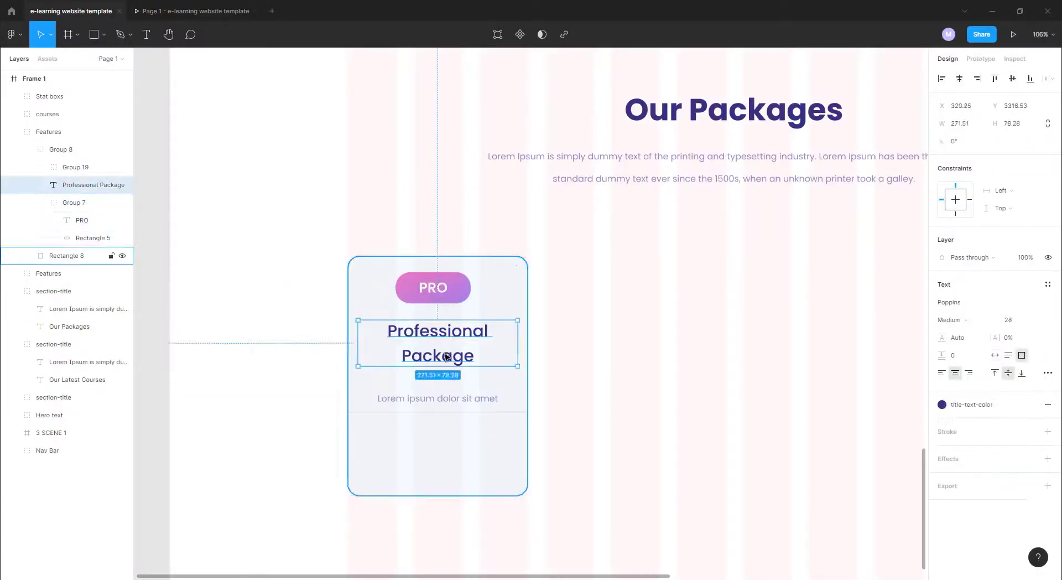
click(437, 504)
click(435, 398)
drag(434, 399, 437, 427)
scroll(436, 437, up, 5)
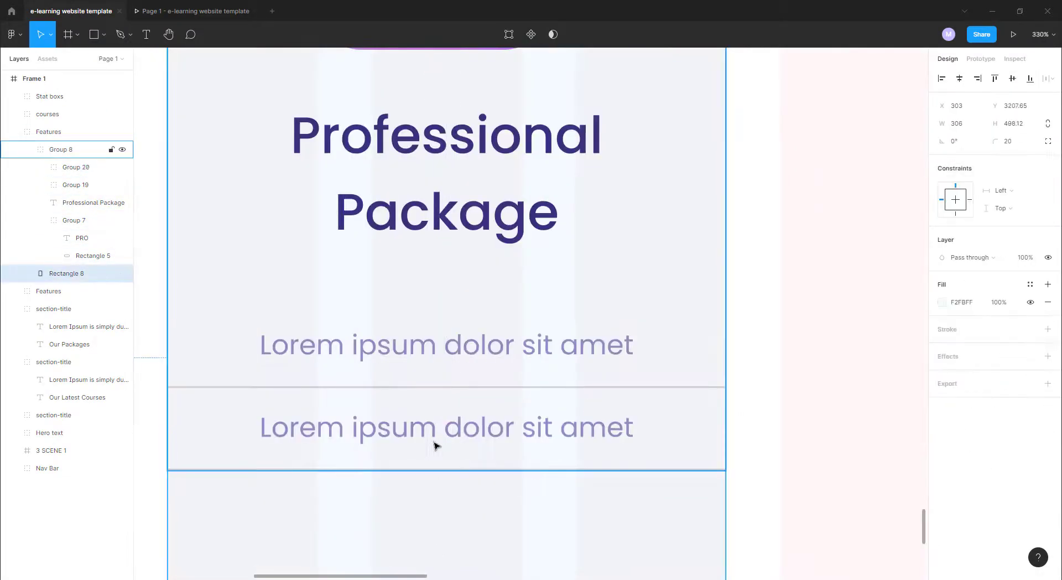
scroll(434, 443, down, 10)
key(ctrl+d)
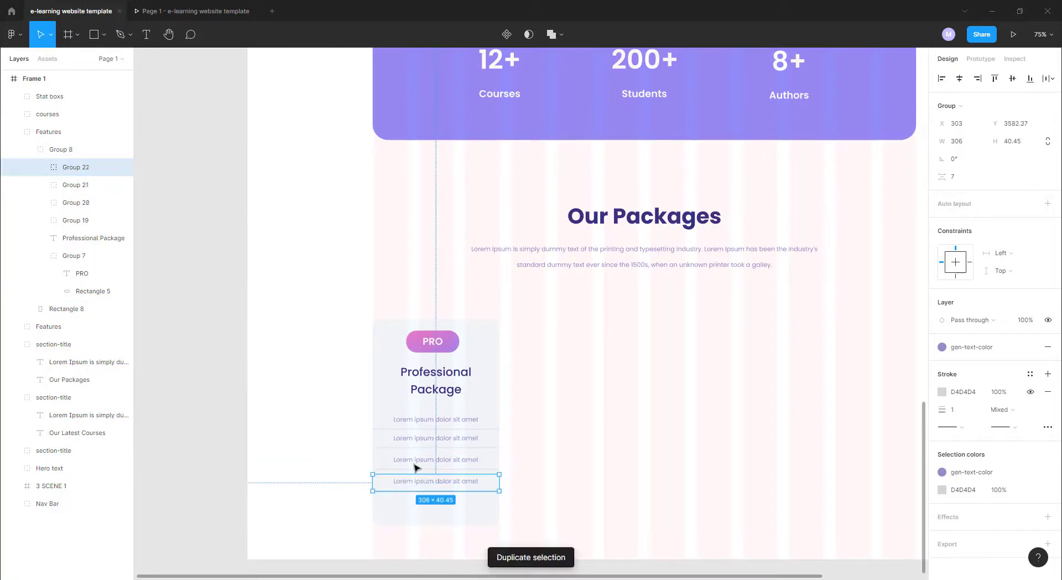
key(ctrl+alt+Return)
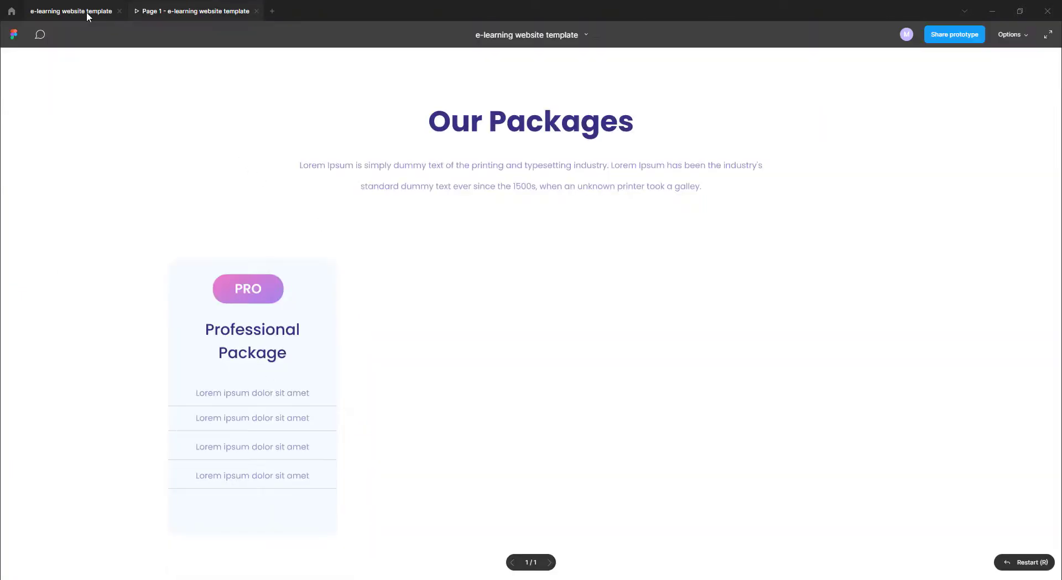
click(86, 11)
Step: Group the four list rows and detach the gen-text style from the third row
key(ctrl+g)
scroll(452, 503, up, 3)
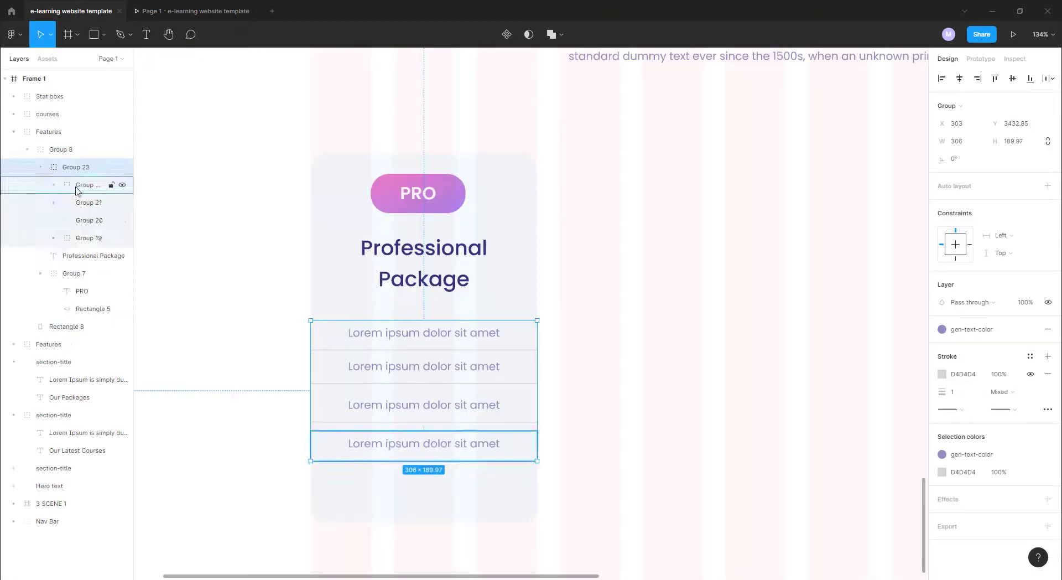
click(75, 172)
ctrl+click(403, 412)
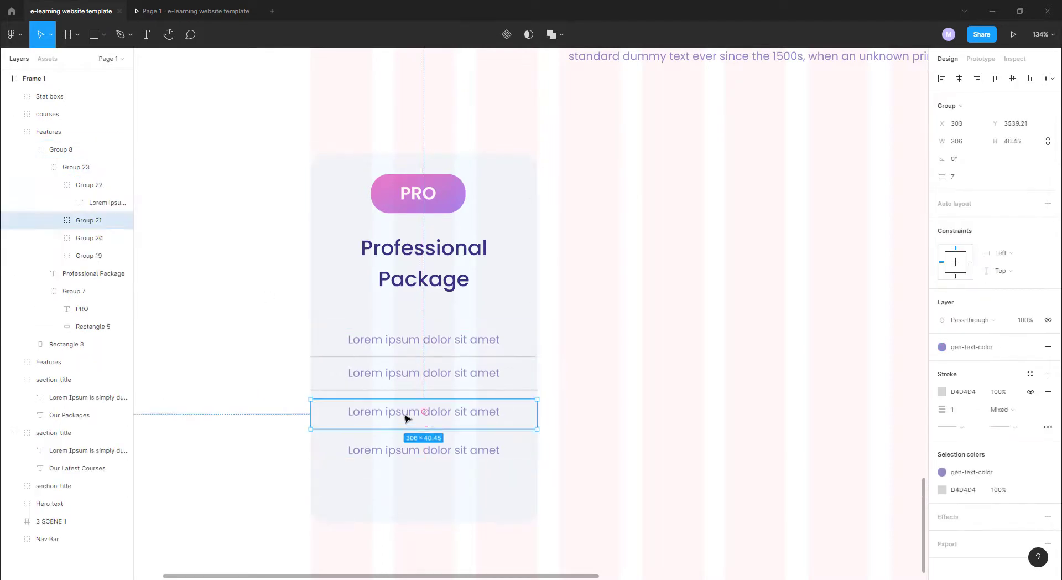
click(1048, 301)
click(962, 283)
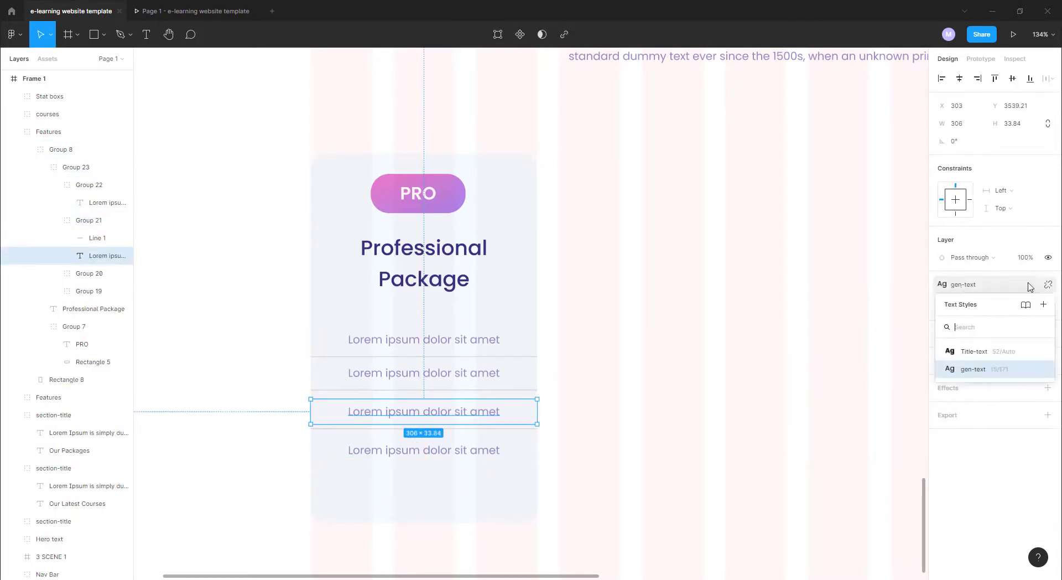
click(1047, 284)
Step: Strike through the fourth Lorem row and rename the Features group to pricings
click(479, 449)
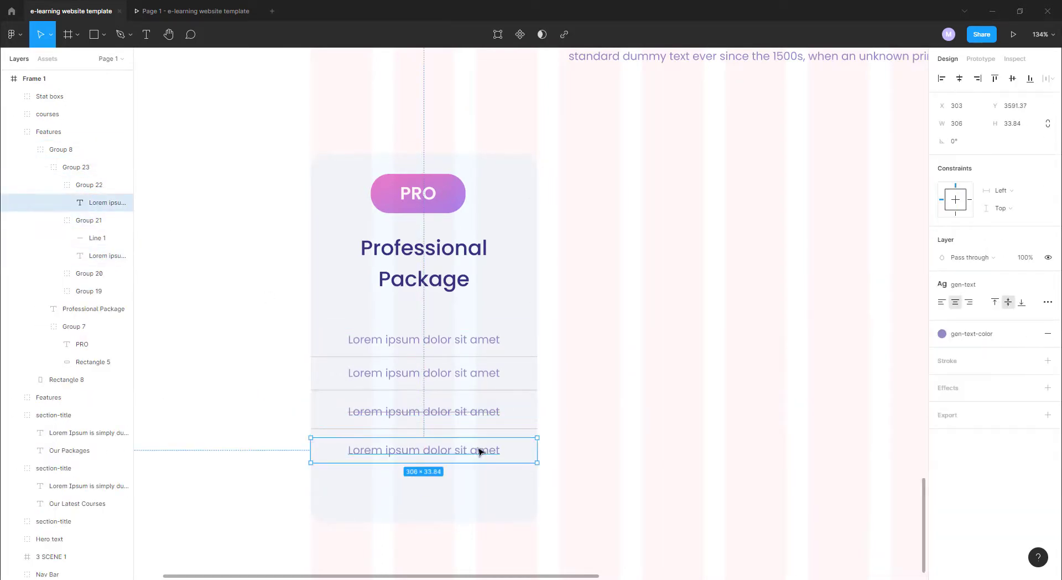
click(1048, 373)
click(916, 405)
click(49, 131)
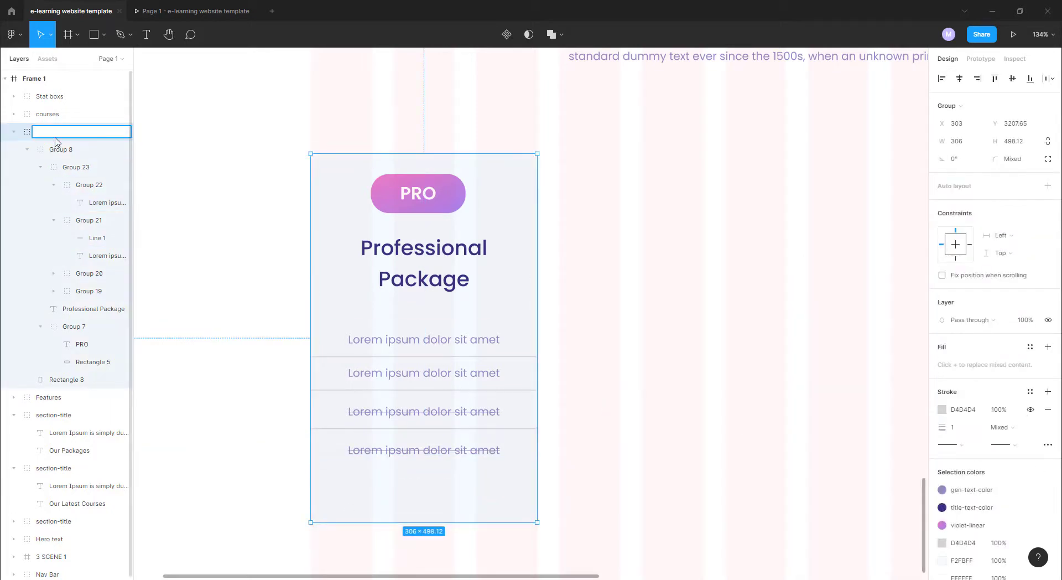
text(pricings)
Step: Move the background rectangle into Group 8, send it to back, and rename the group pricing
click(55, 143)
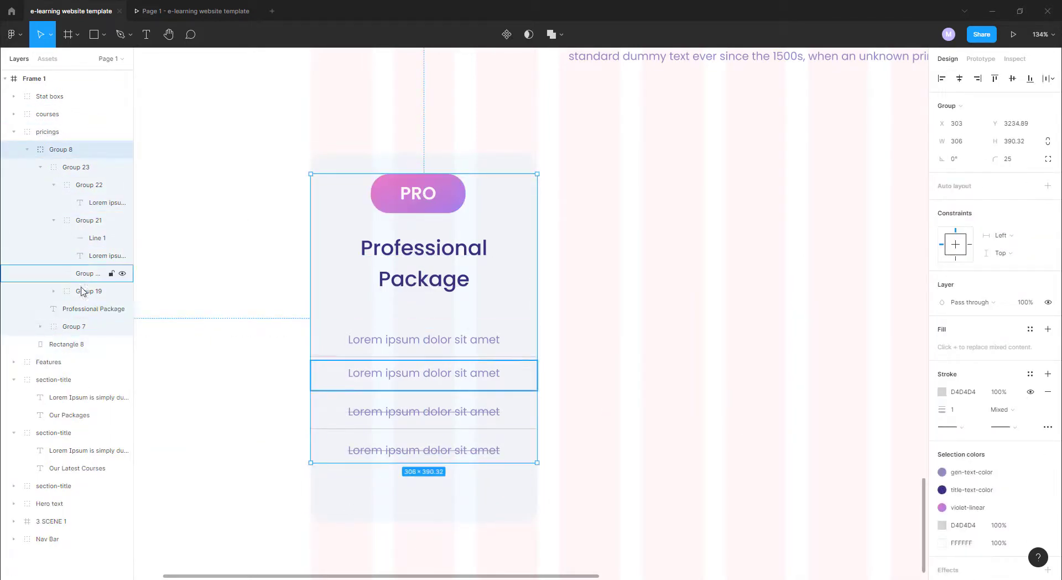
click(379, 481)
drag(83, 291, 80, 162)
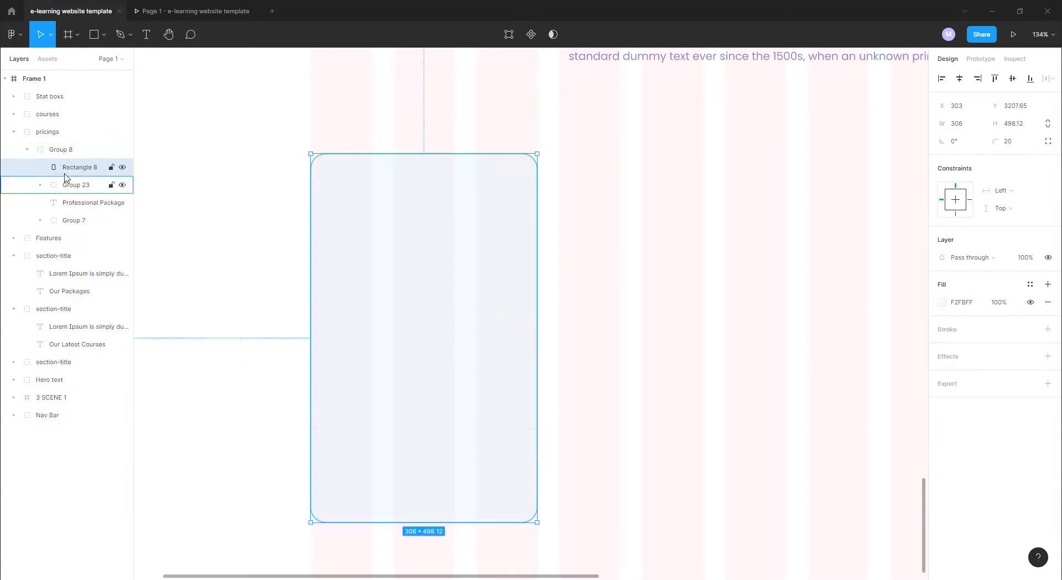
key(ctrl+shift+[)
double_click(61, 150)
text(pricing)
key(Return)
Step: Duplicate the pricing card to make four cards side by side
scroll(587, 285, down, 5)
key(ctrl+d)
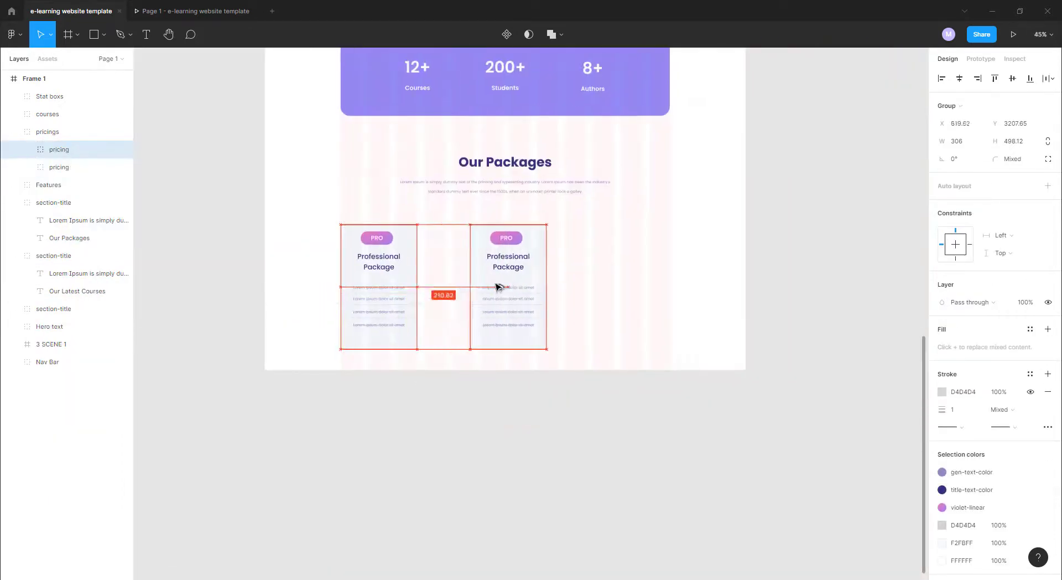
key(ctrl+d)
key(ctrl+d)
click(674, 268)
Step: Relabel the first card's badge STARTER with an orange-yellow colour and edit its title
scroll(467, 160, up, 5)
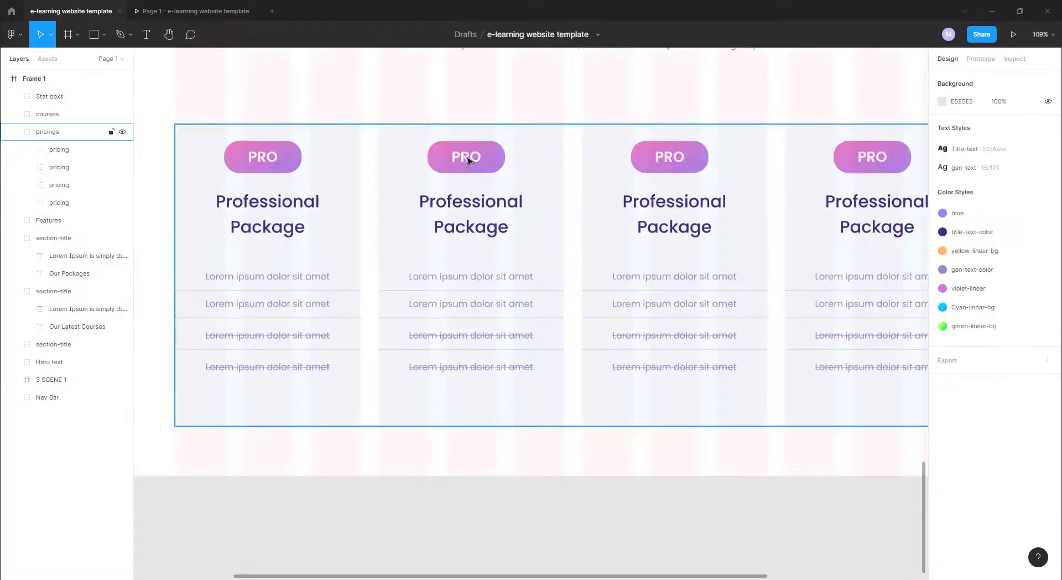
double_click(267, 158)
text(STARTER)
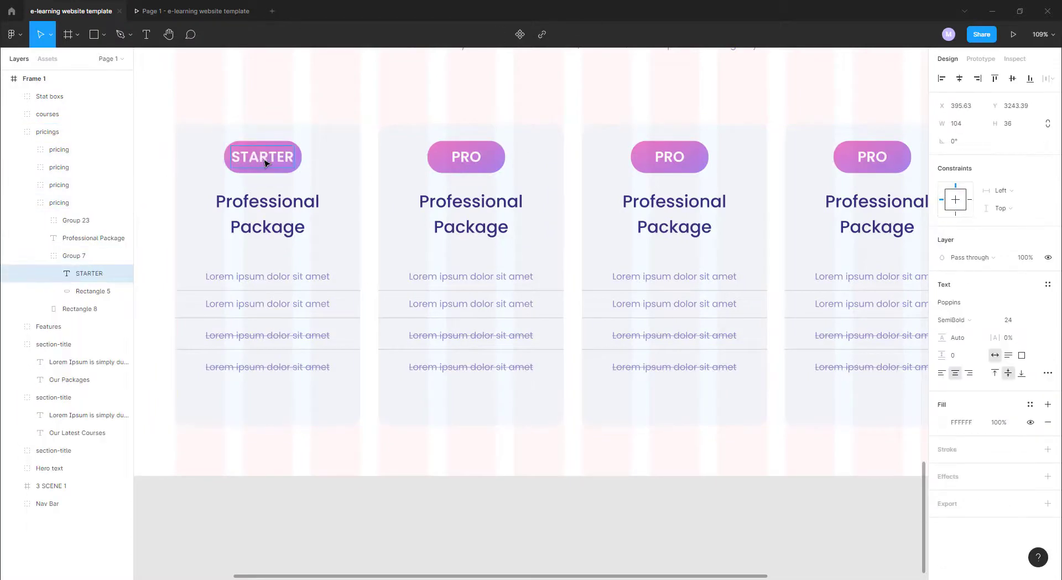
click(95, 291)
key(ctrl+alt+v)
click(269, 164)
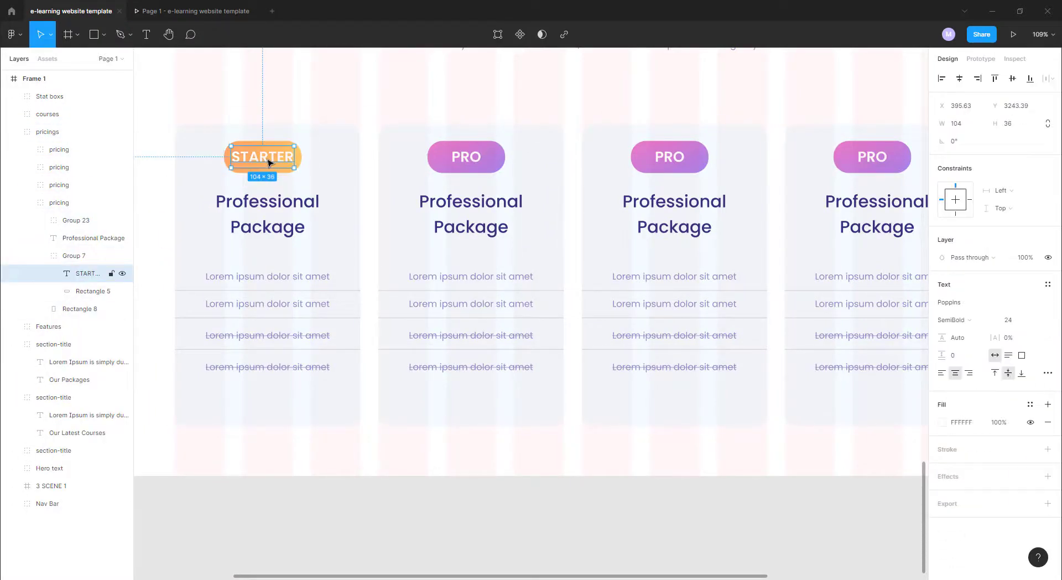
double_click(271, 203)
text(Starter)
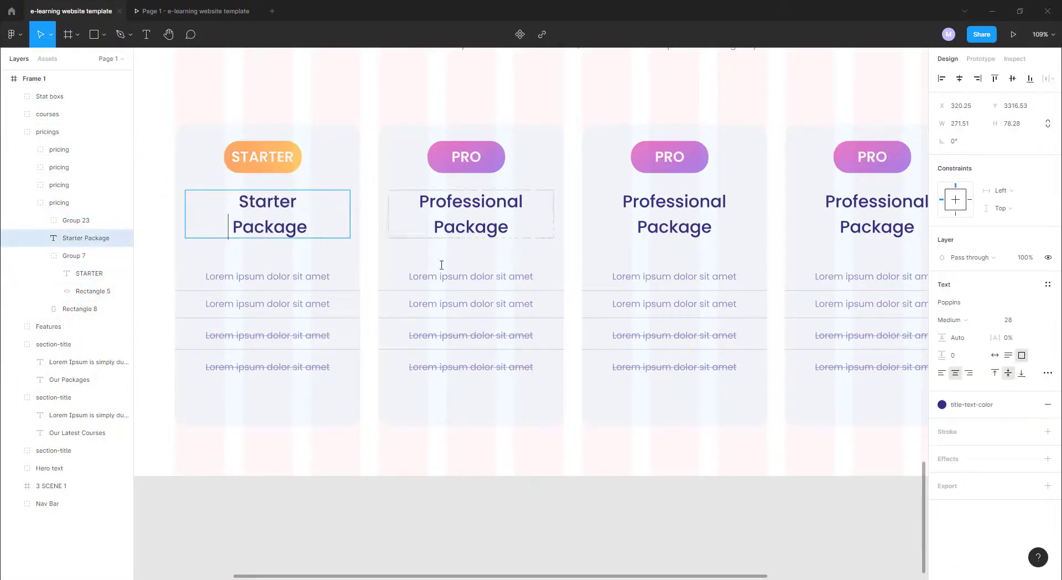
Step: Retype the third and fourth cards as SINGLE / Single Package and FAMILY / Family Package
double_click(671, 163)
text(NGLE)
double_click(873, 157)
text(FAMILY)
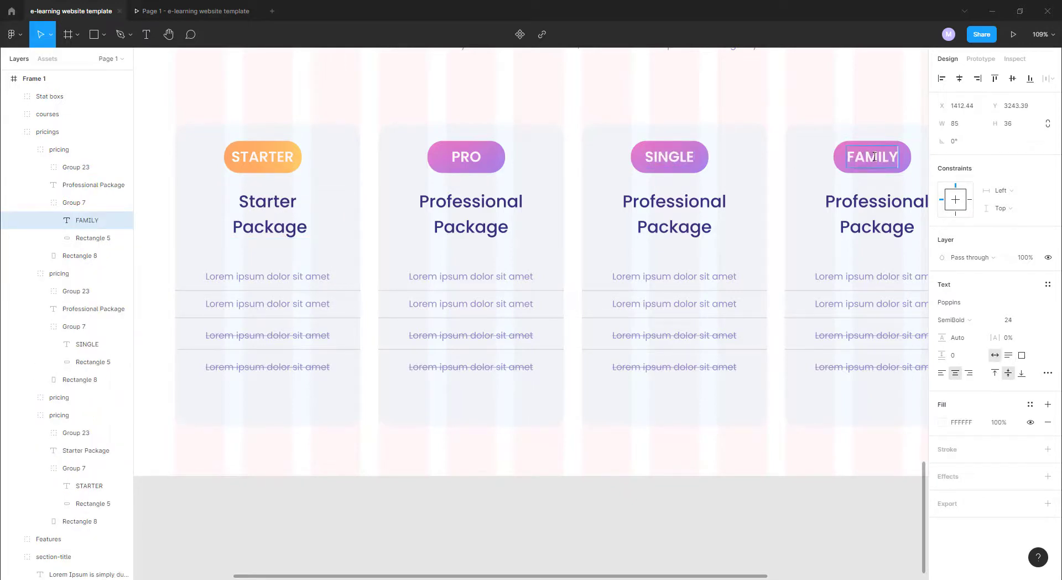
double_click(705, 210)
key(BackSpace)
key(Return)
double_click(849, 206)
text(Family)
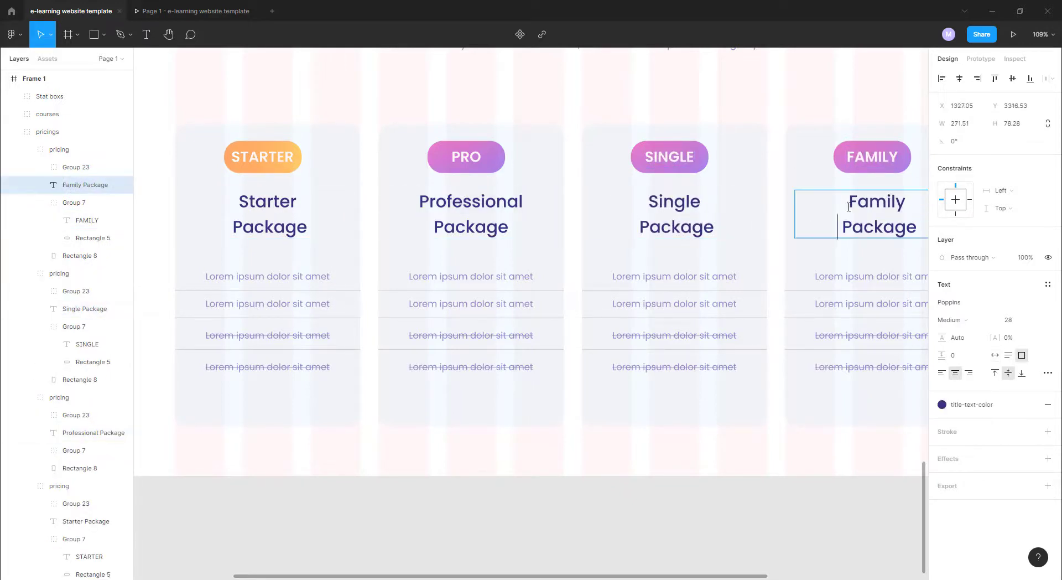
Step: Apply the Cyan-linear-bg colour style to the SINGLE badge
click(691, 164)
click(1047, 284)
click(1038, 349)
click(872, 157)
Step: Give the FAMILY badge the green-linear-bg style and preview the page
click(951, 348)
click(1013, 34)
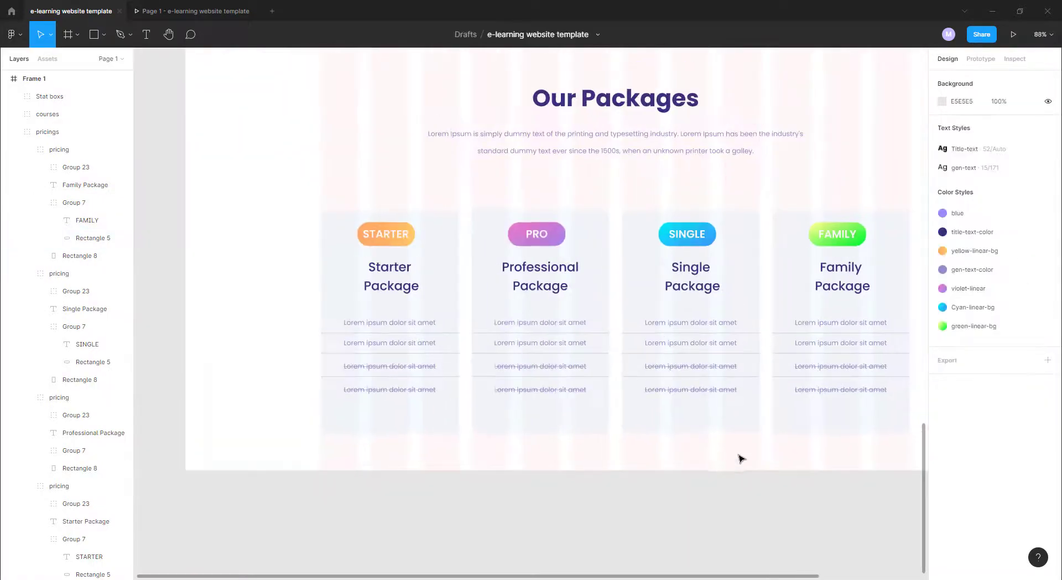
scroll(474, 296, up, 10)
scroll(182, 122, down, 10)
click(71, 11)
Step: Change the pricing cards' background from F5F5F5 to FDFDFD and check it in prototype view
click(420, 409)
scroll(1003, 459, down, 2)
click(942, 446)
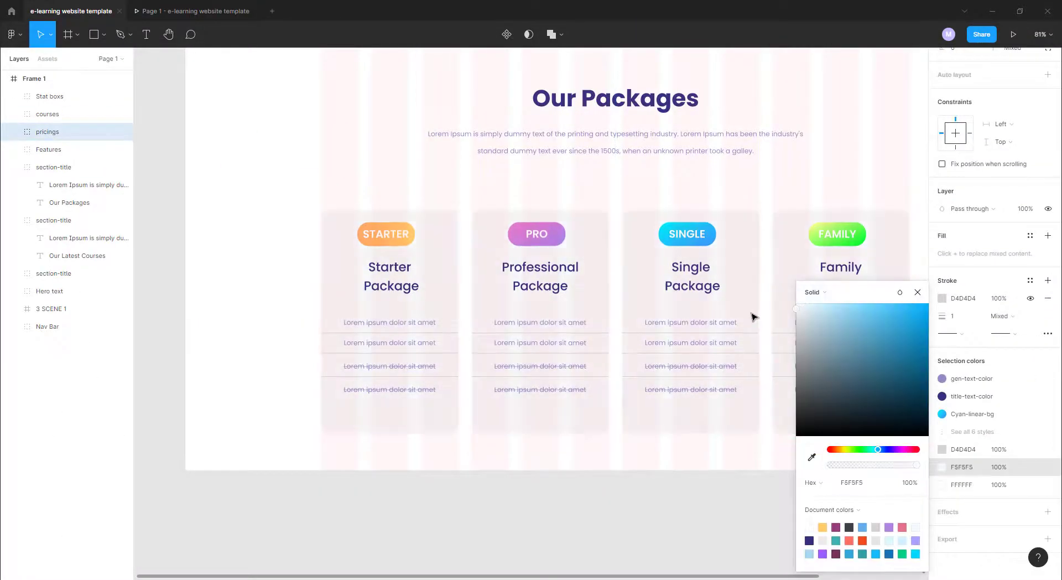
click(210, 11)
click(70, 11)
key(ctrl+Tab)
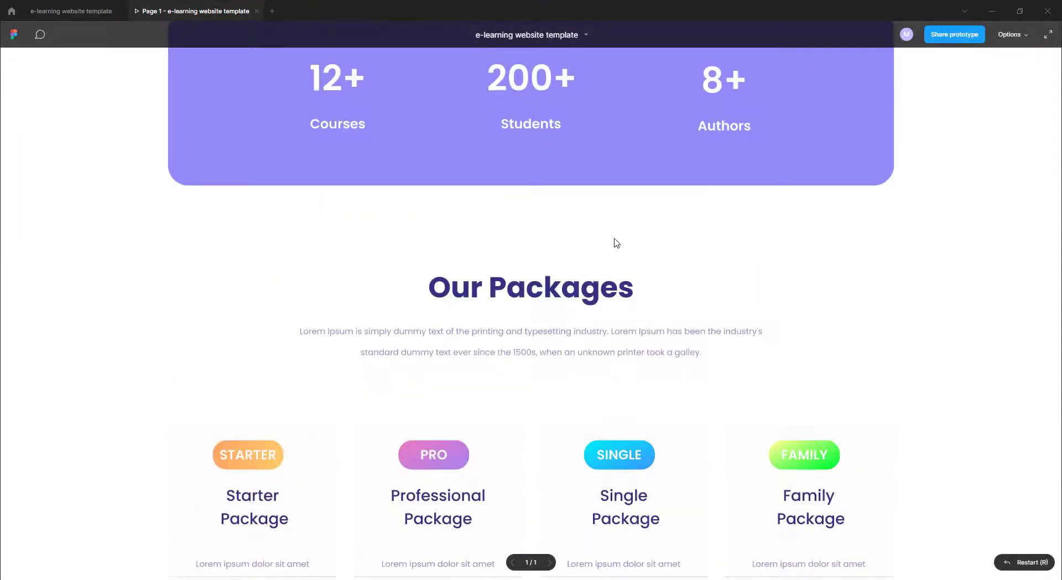
key(ctrl+Tab)
key(ctrl+Tab)
key(ctrl+Tab)
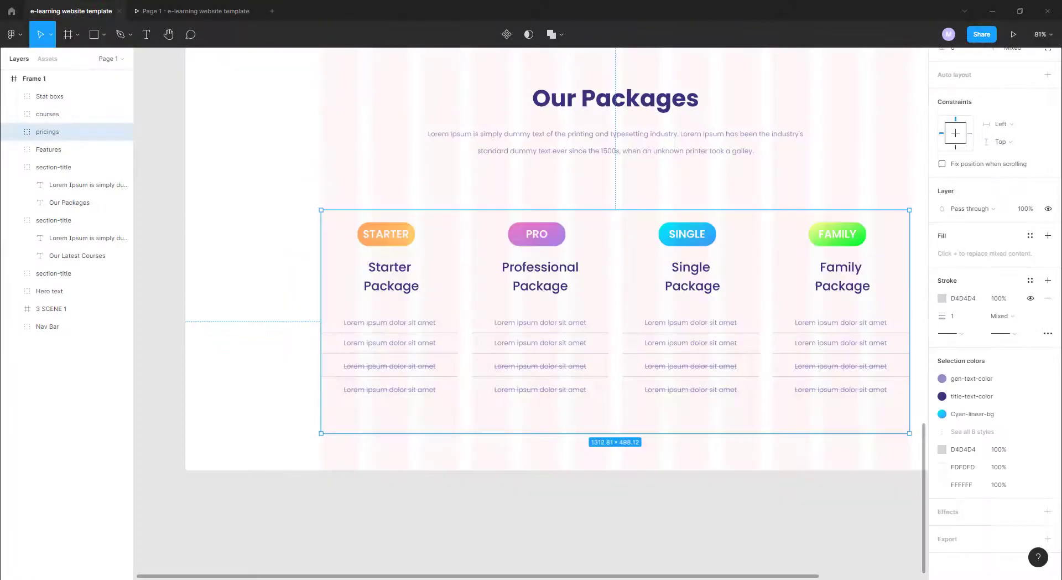
click(287, 307)
scroll(343, 415, down, 2)
Step: Draw the newsletter box below the cards with the blue style and 33 corner radius
scroll(332, 420, right, 3)
scroll(448, 365, up, 5)
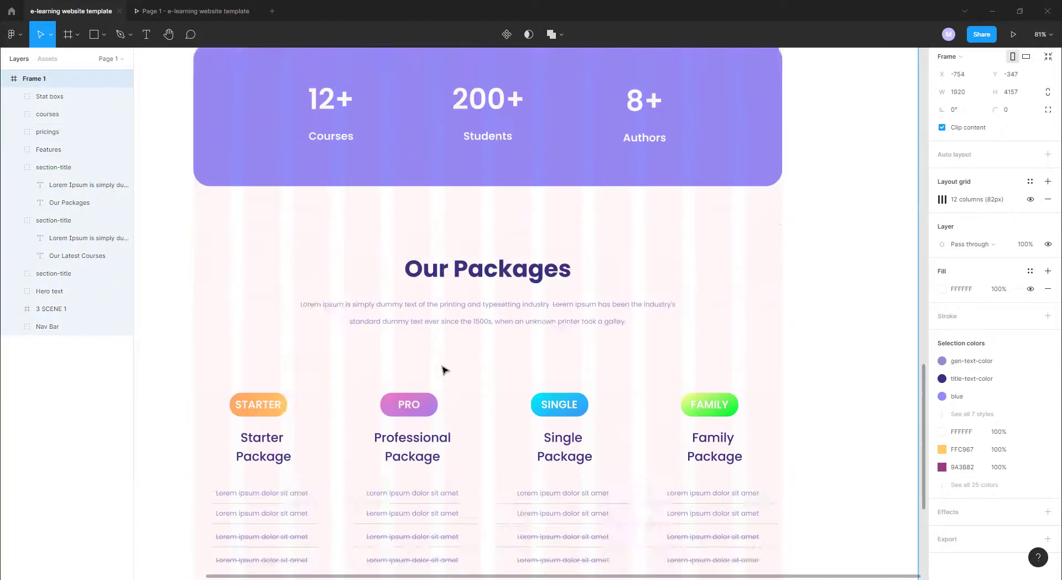
scroll(445, 369, down, 5)
drag(244, 361, 681, 463)
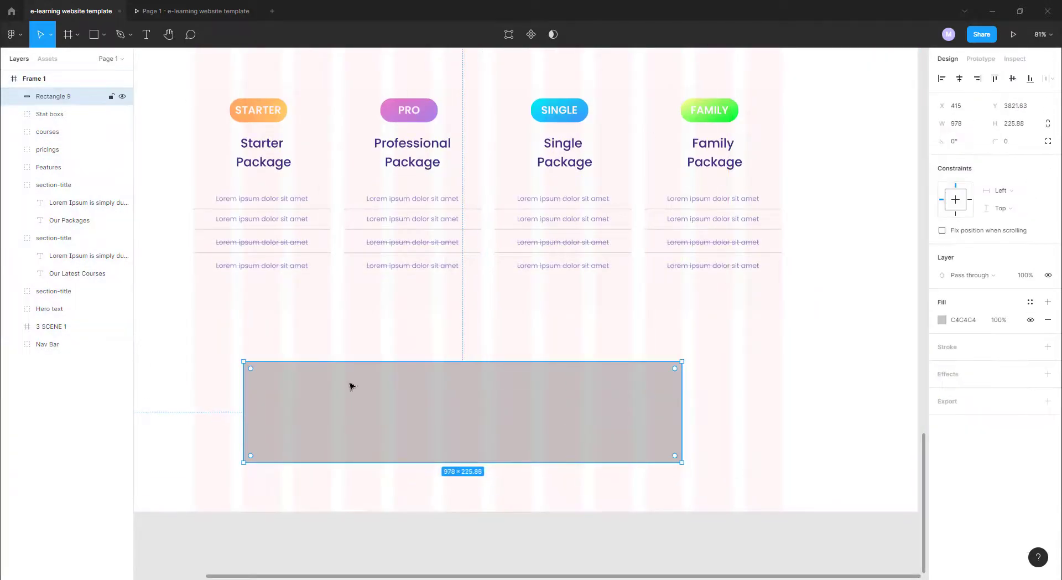
key(ctrl+alt+v)
scroll(420, 386, down, 1)
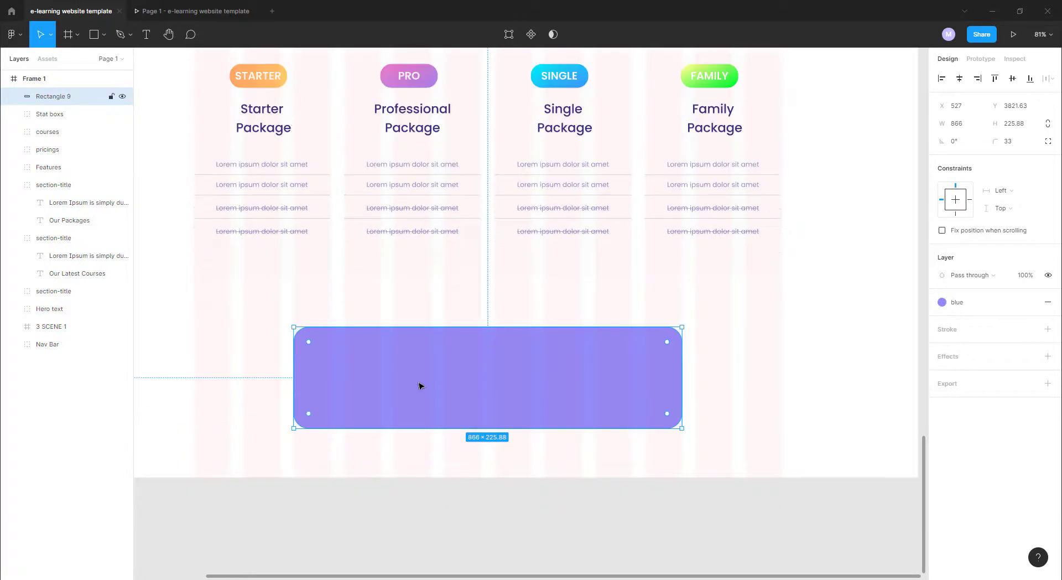
Step: Add a size-36 'Subscribe to Newsletter' heading and draw a rounded field beneath it
key(t)
drag(407, 343, 595, 377)
text(su)
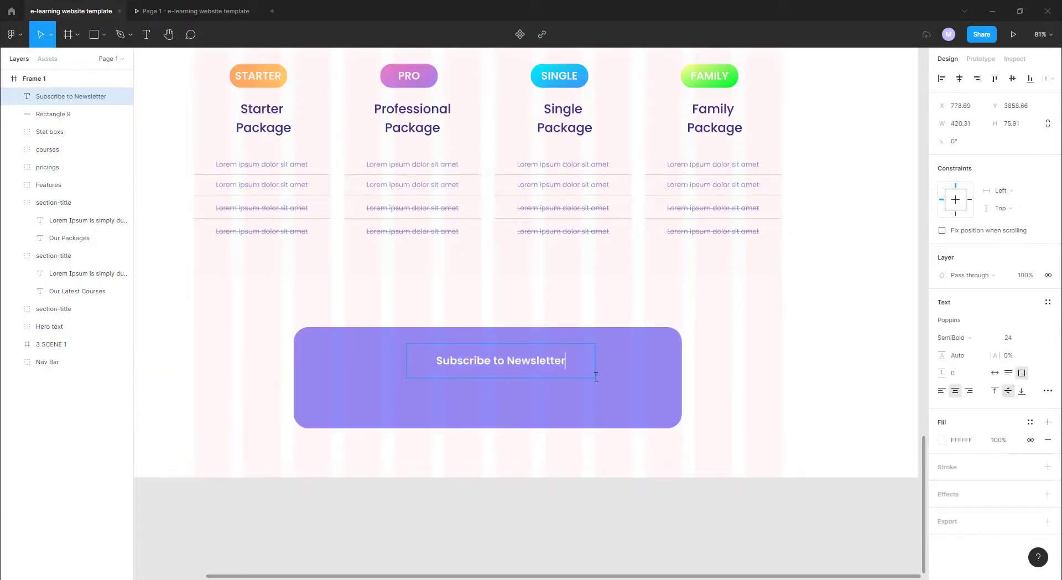
click(194, 11)
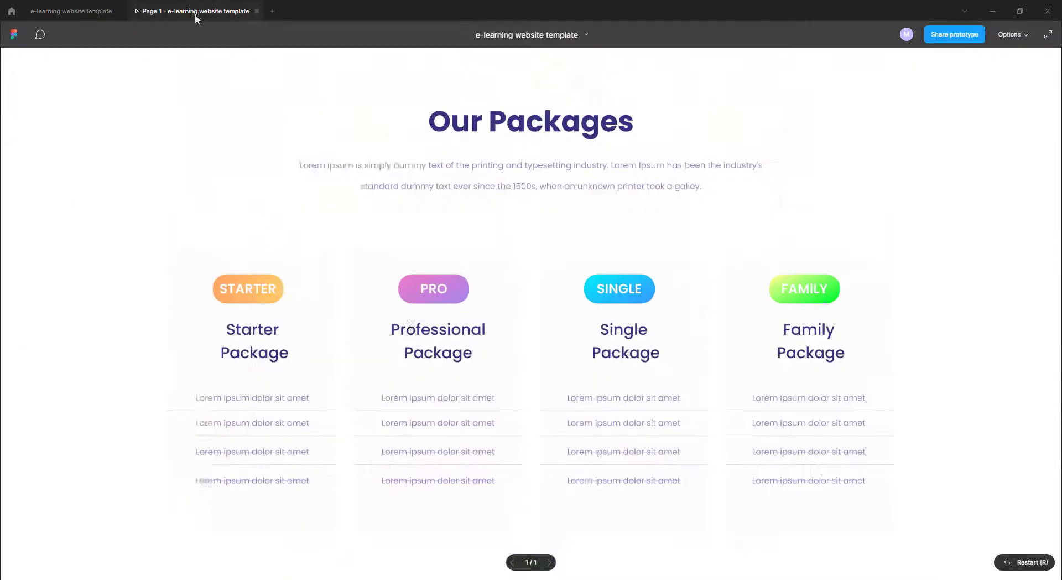
click(93, 16)
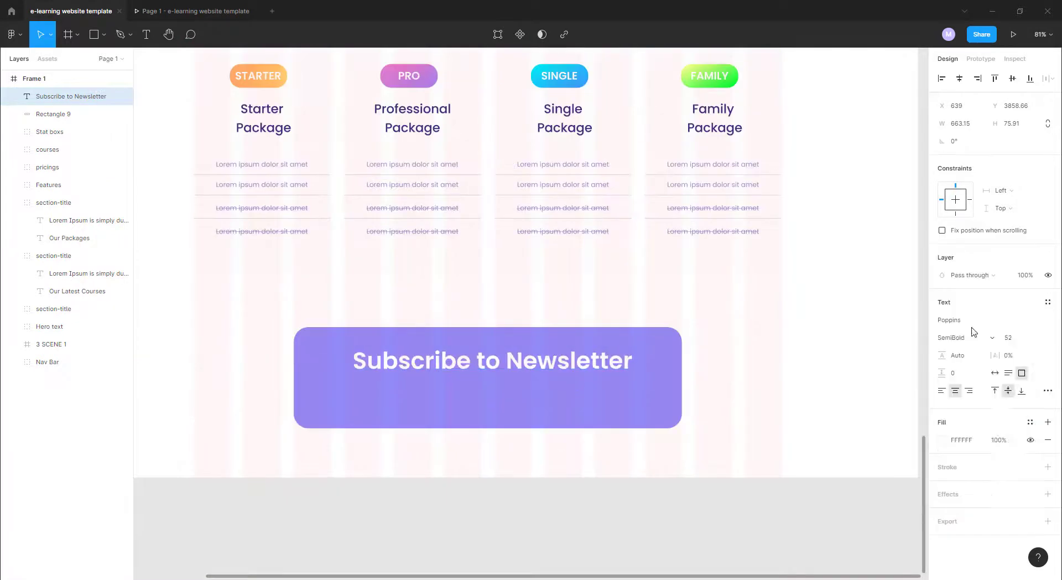
click(1018, 338)
click(1021, 465)
click(442, 405)
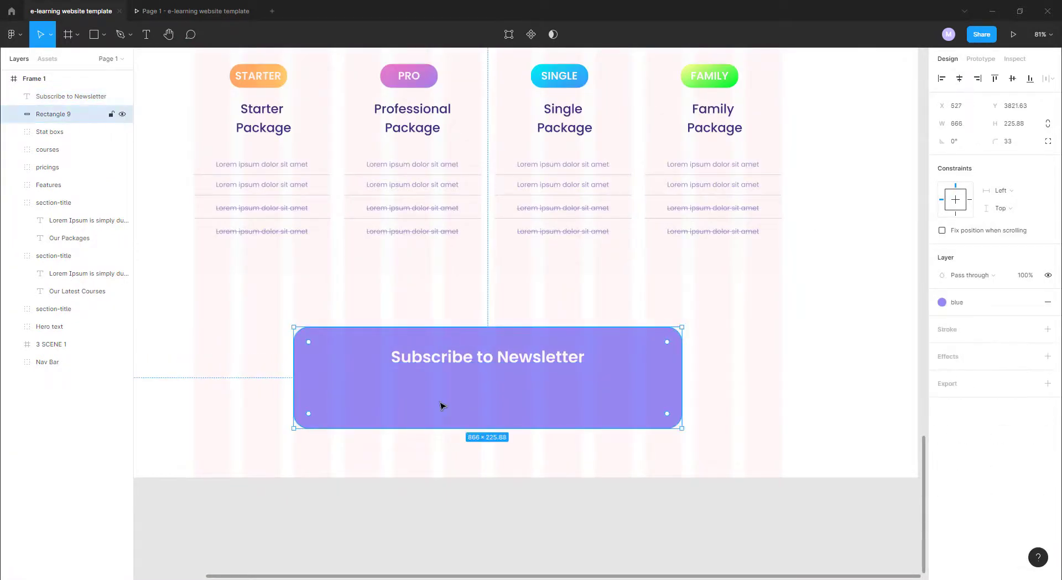
drag(372, 372, 596, 403)
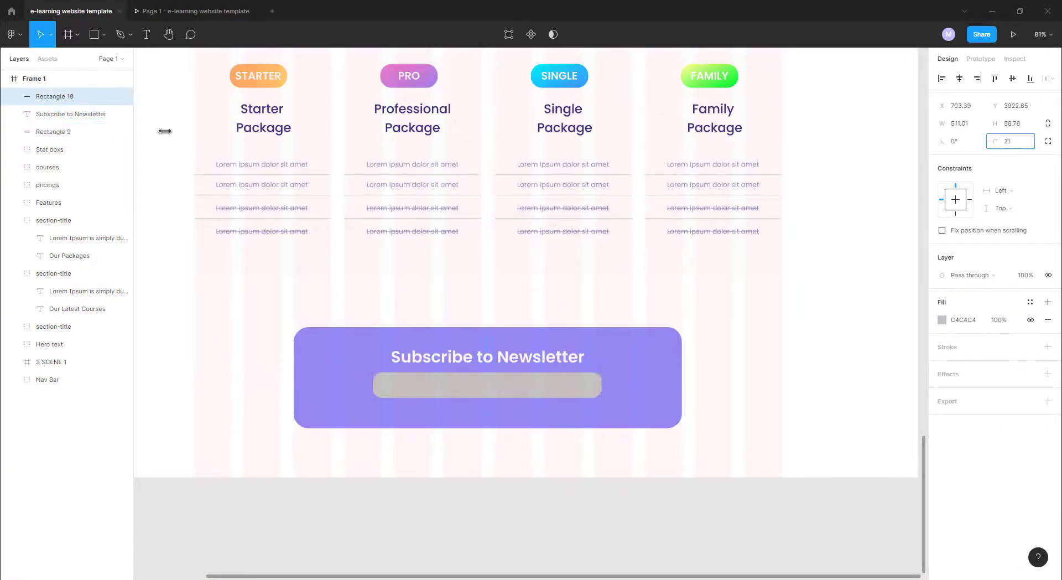
Step: Fill the newsletter email field with white
click(942, 320)
click(802, 306)
key(Escape)
click(561, 431)
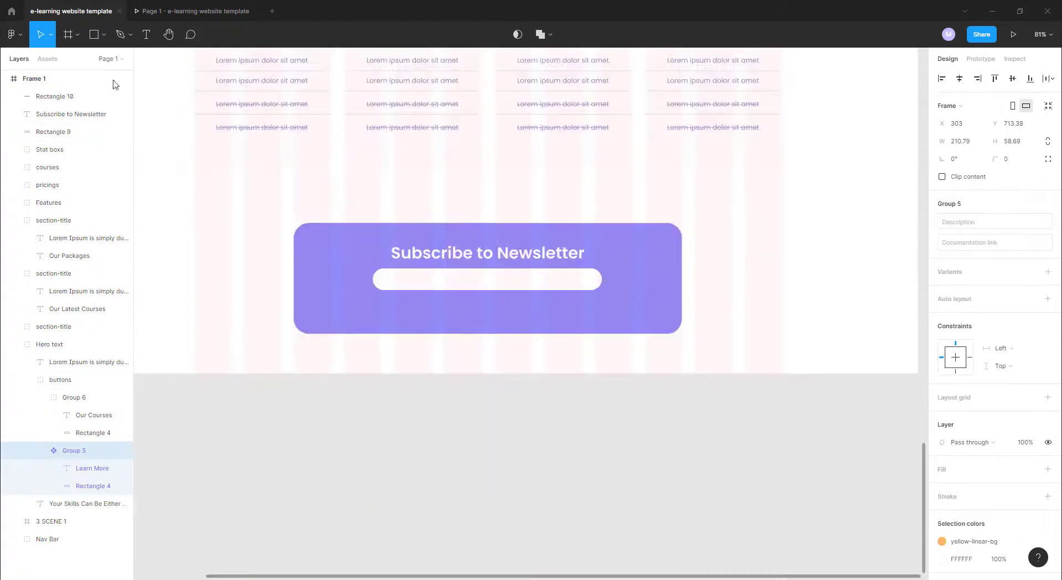
Step: Drag the button component from Assets into the newsletter box and relabel it Subscribe
click(47, 59)
mouse_move(66, 147)
mouse_down()
mouse_move(500, 312)
mouse_move(544, 313)
mouse_up()
double_click(492, 312)
text(Subscribe)
key(Escape)
right_click(54, 97)
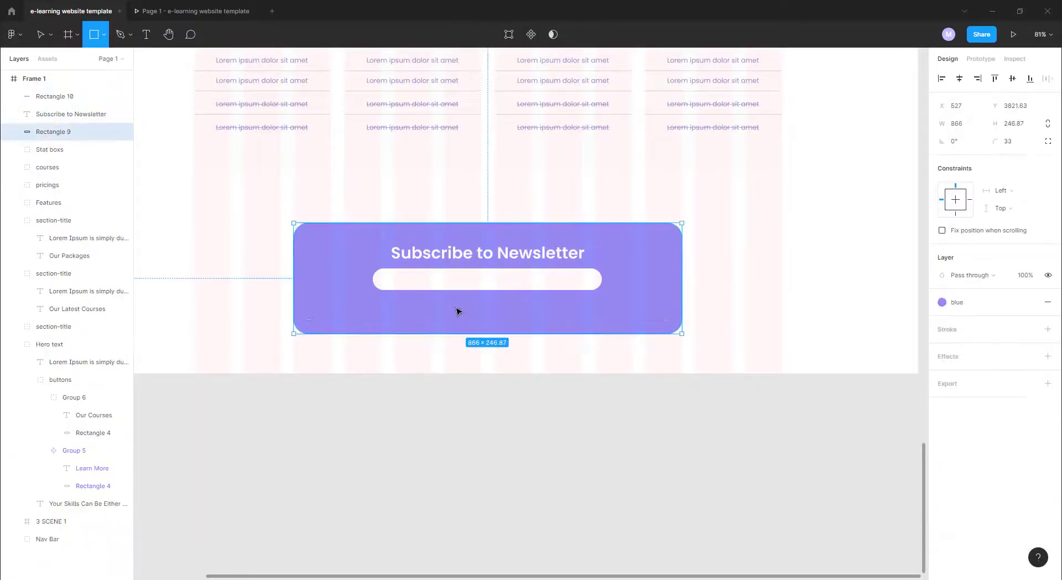
Step: Add a Subscribe label on the orange button, shrink the button around it, and group them
click(553, 327)
scroll(481, 370, up, 3)
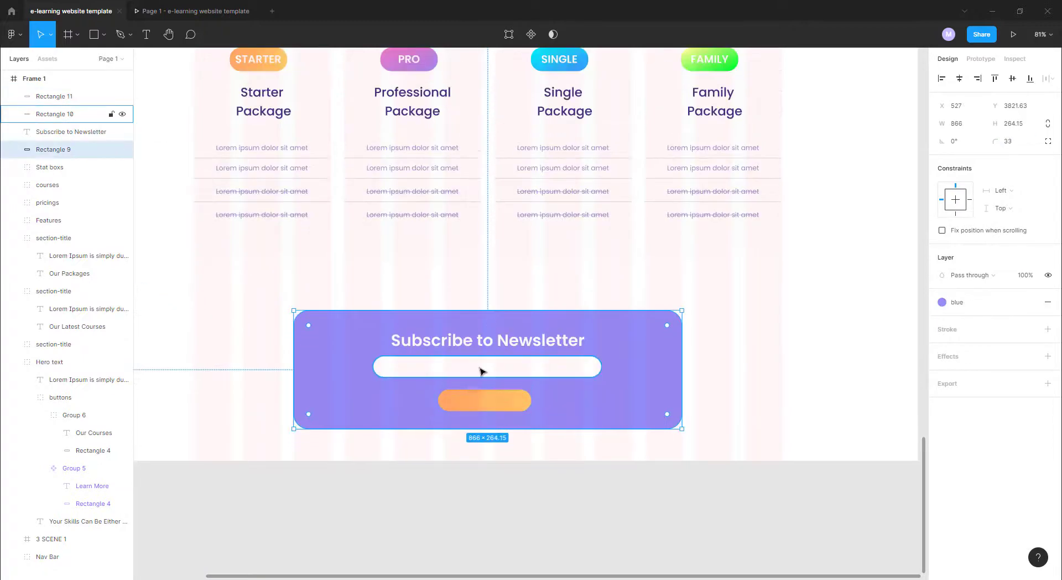
key(t)
click(464, 396)
ctrl+scroll(464, 397, up, 5)
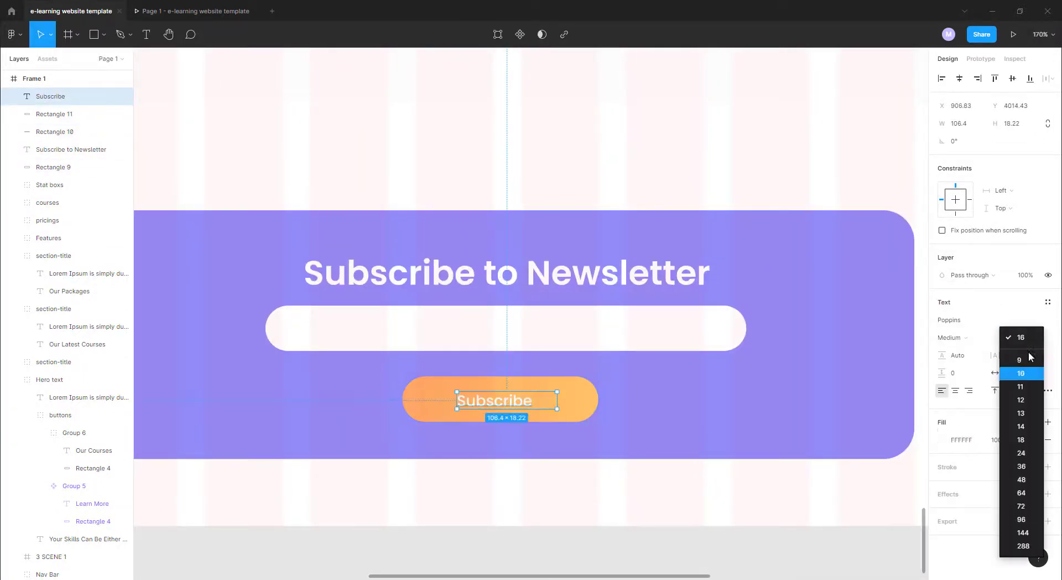
click(589, 420)
drag(588, 420, 577, 417)
shift+click(507, 402)
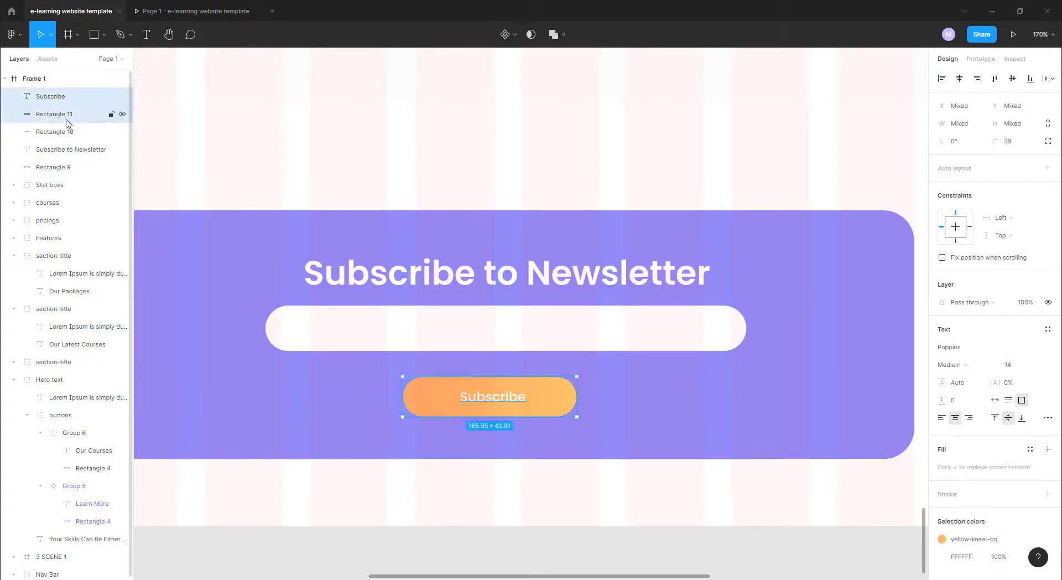
key(ctrl+g)
Step: After previewing, delete the white email field and move the Subscribe button up under the heading
key(ctrl+alt+Return)
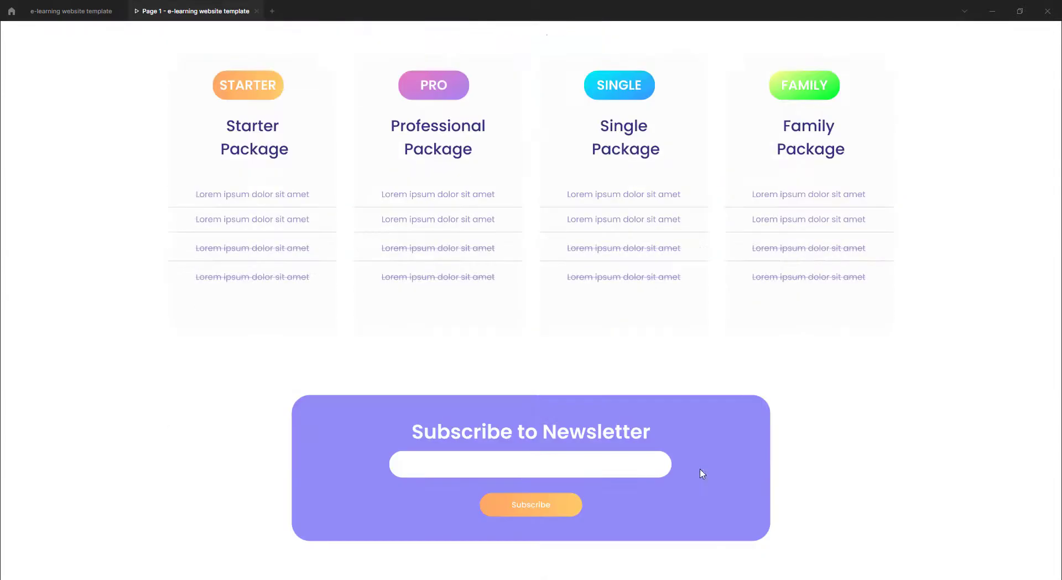
key(ctrl+Tab)
click(572, 346)
key(Delete)
drag(544, 401, 535, 359)
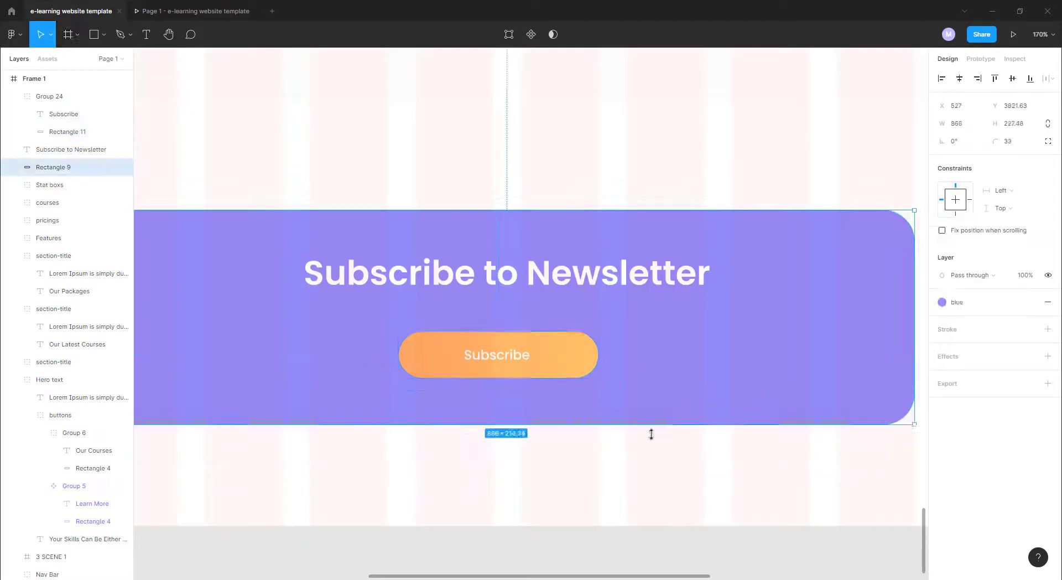
Step: Group the whole newsletter box and shorten the page frame below it
shift+click(53, 167)
key(ctrl+g)
ctrl+scroll(711, 407, down, 5)
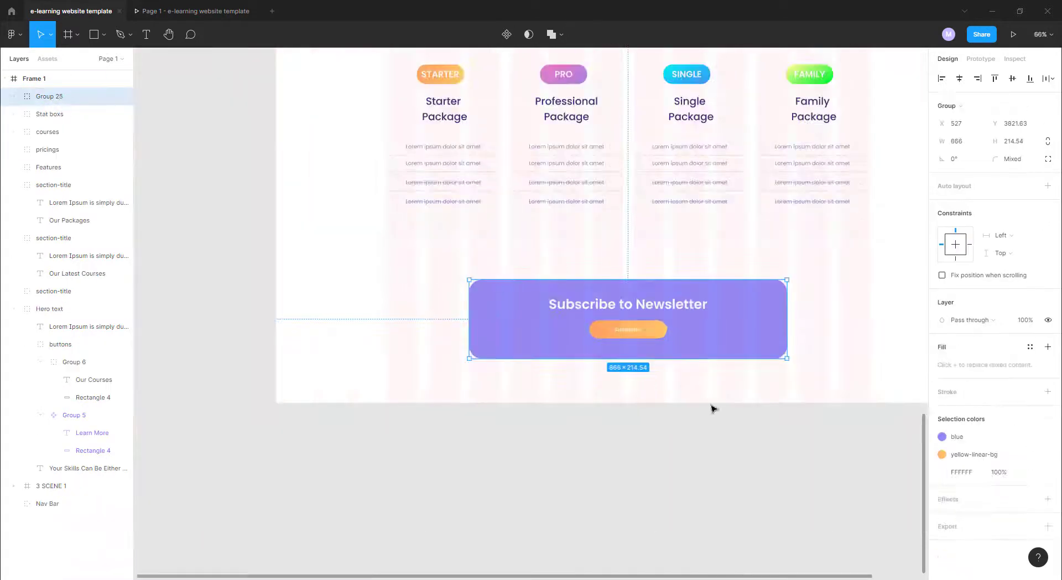
click(543, 556)
drag(543, 556, 609, 514)
Step: Generate a smooth, gentle randomized wave with the Get Waves plugin and insert it
click(12, 34)
mouse_move(34, 186)
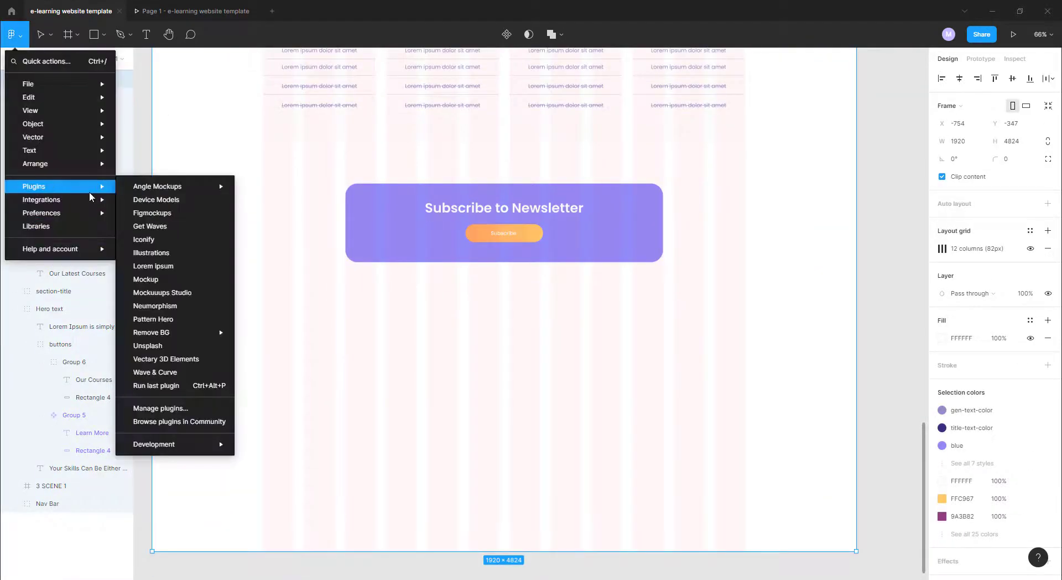
click(162, 229)
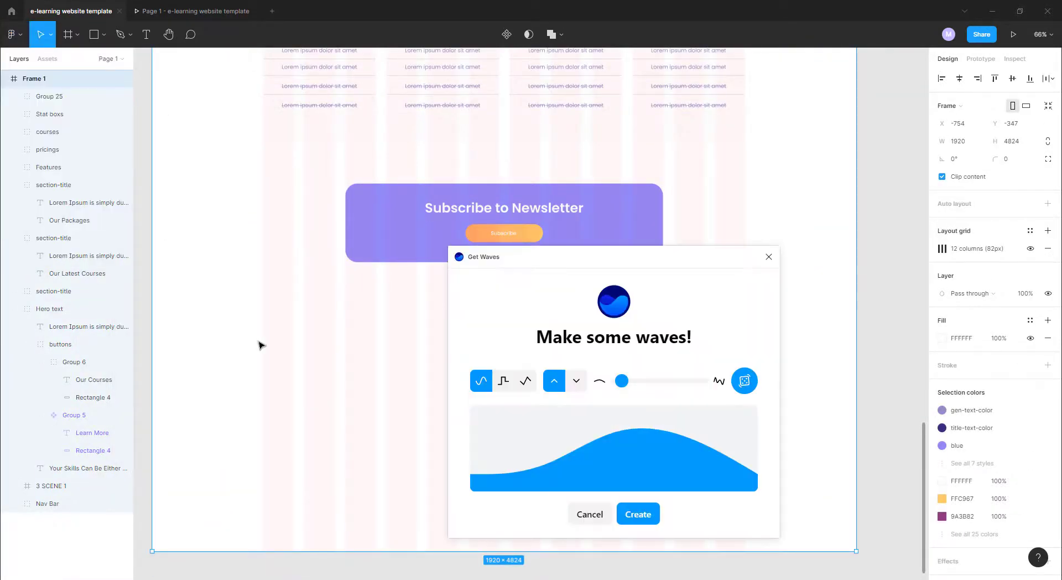
drag(622, 380, 687, 382)
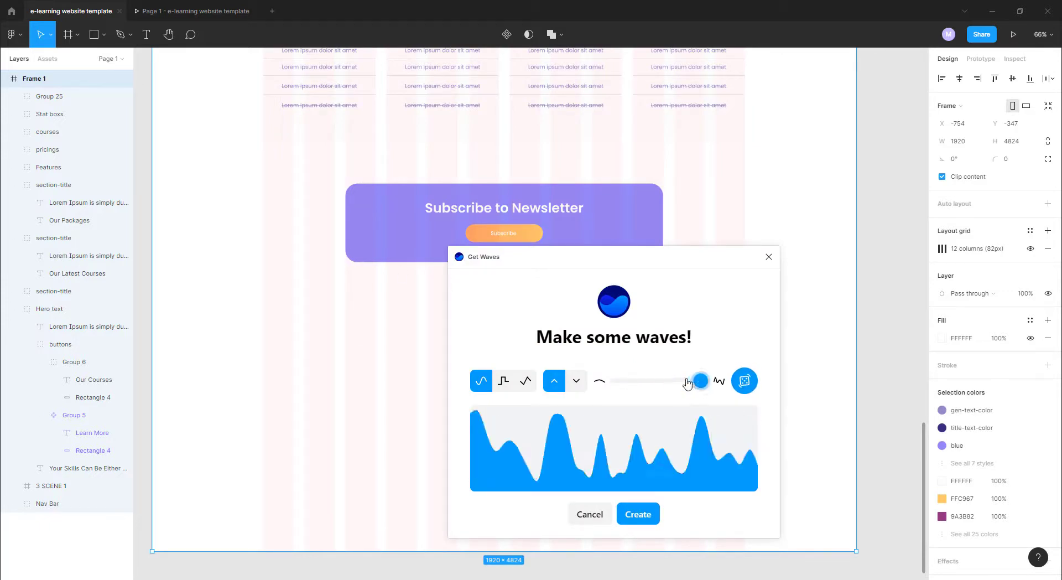
click(575, 380)
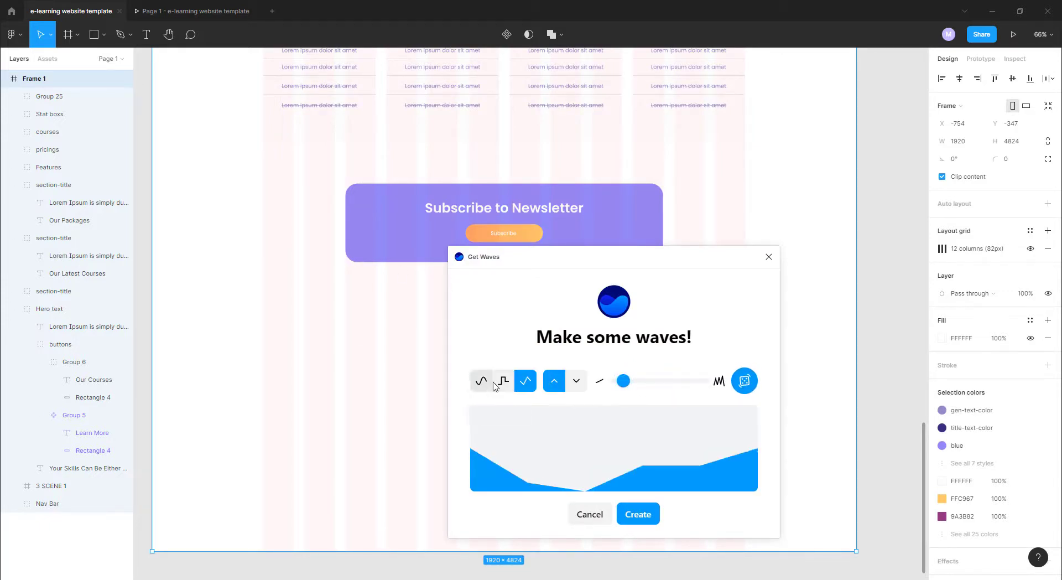
click(744, 380)
click(744, 381)
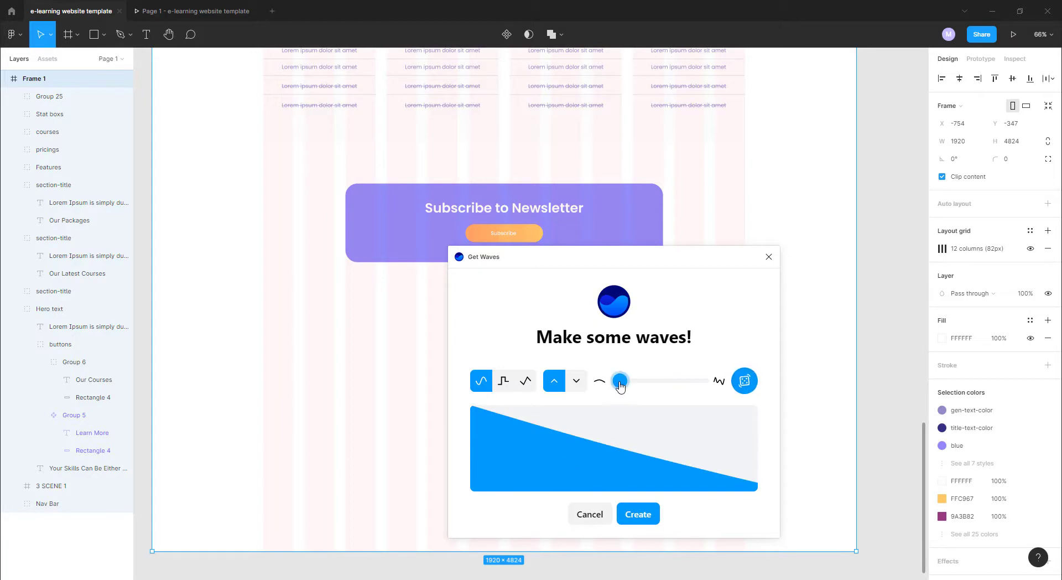
click(744, 380)
click(745, 380)
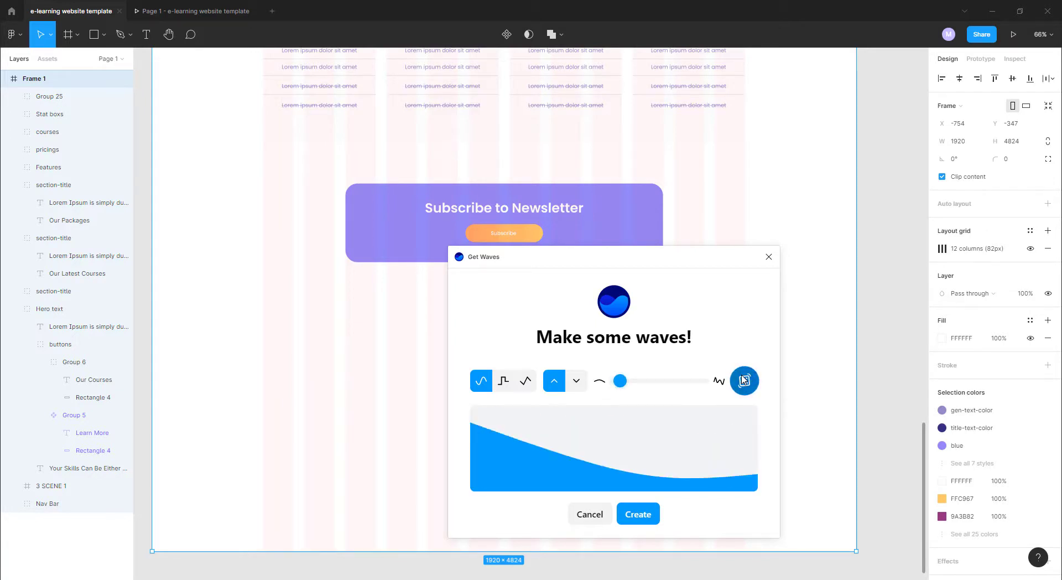
click(744, 381)
click(637, 514)
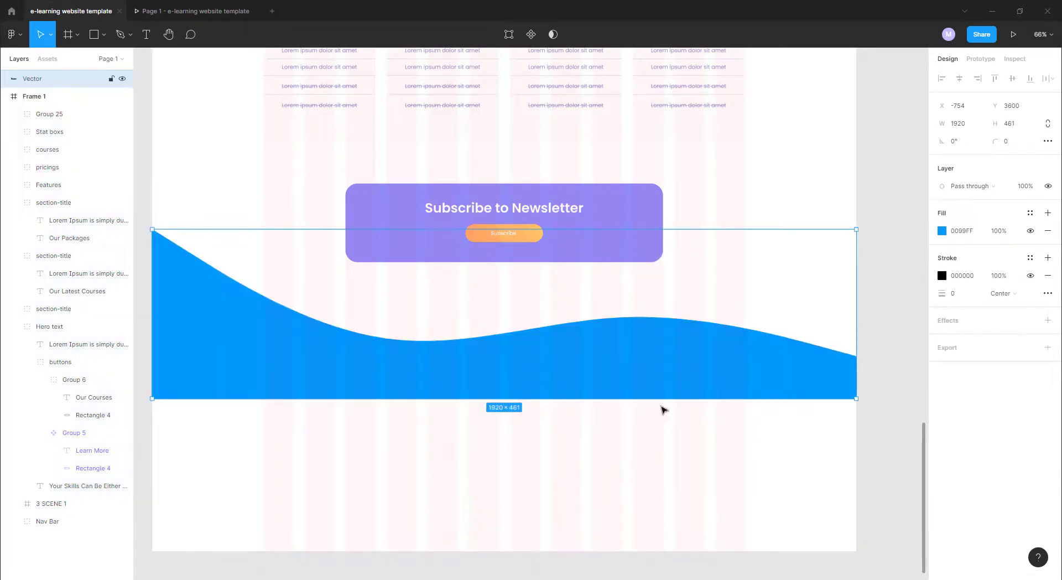
Step: Shorten the wave, colour it purple, and move it into the page frame under the newsletter
mouse_move(599, 383)
mouse_down()
mouse_move(600, 414)
mouse_move(609, 398)
mouse_up()
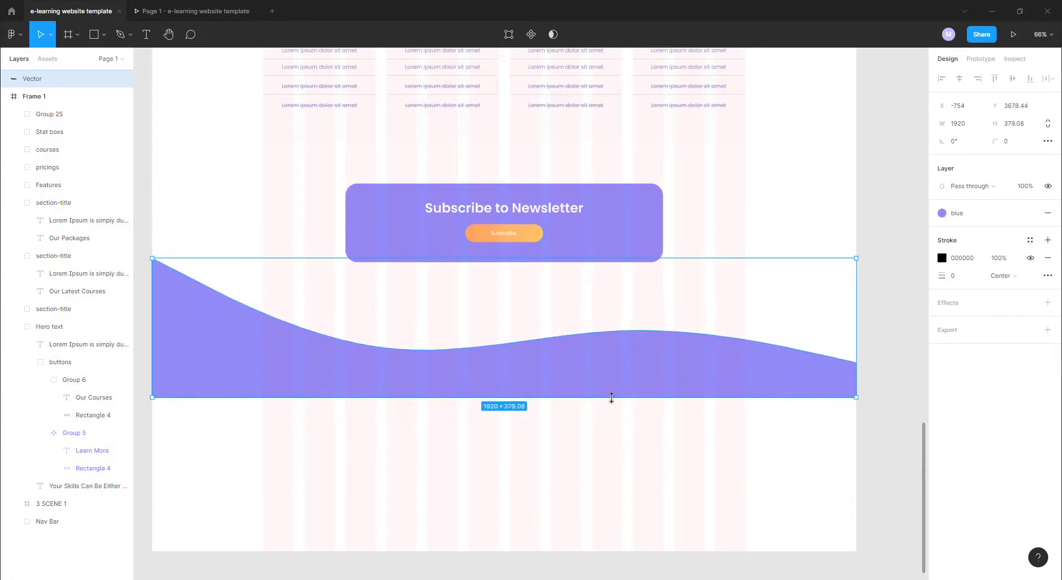
click(344, 423)
drag(32, 78, 64, 100)
ctrl+scroll(594, 292, down, 5)
click(592, 280)
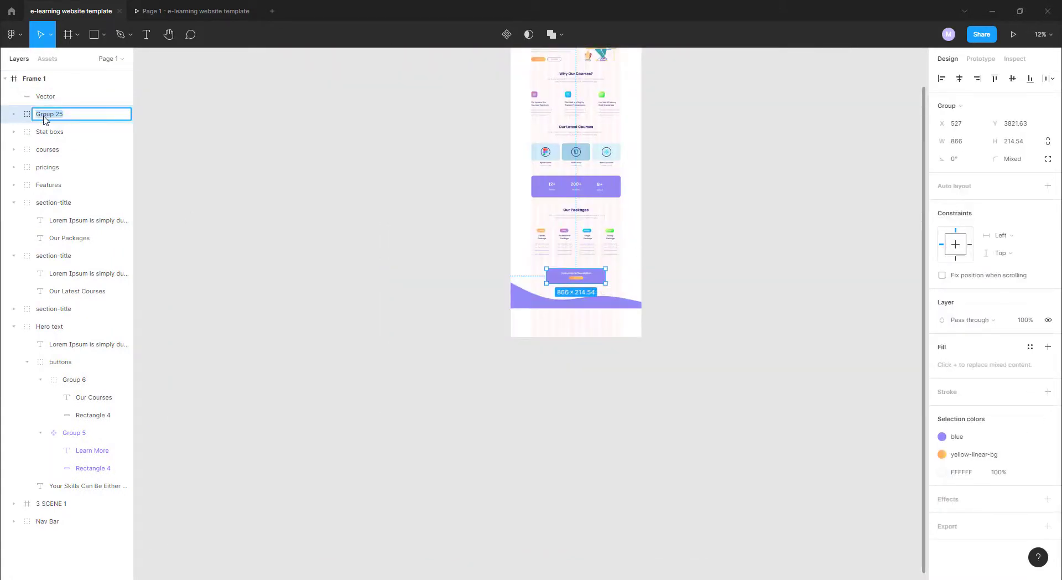
click(584, 301)
ctrl+scroll(584, 302, up, 5)
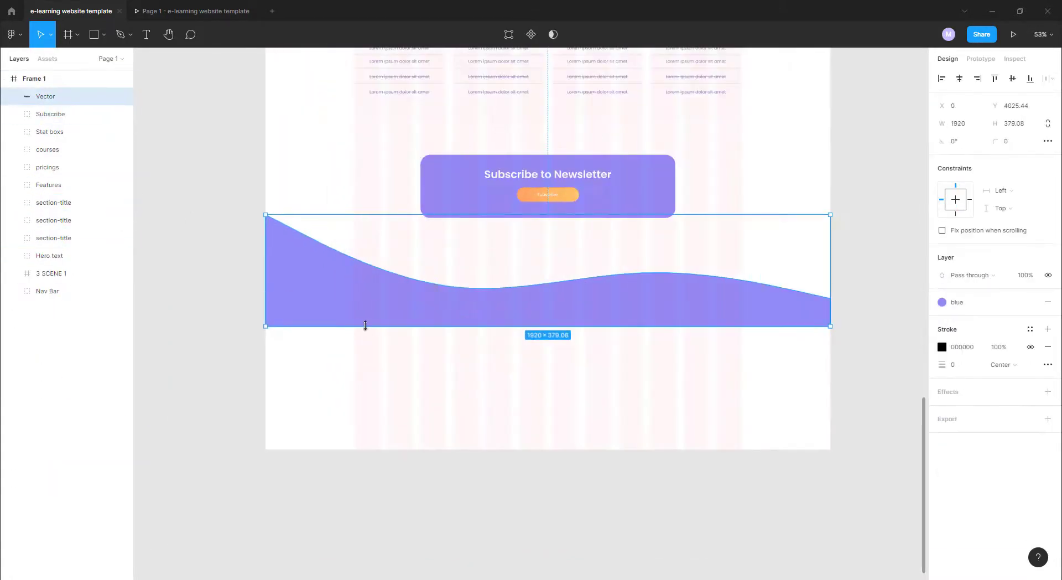
click(344, 383)
Step: Draw a purple rectangle below the wave and lock the wave layer
key(r)
drag(266, 326, 830, 449)
key(Escape)
ctrl+scroll(360, 475, up, 5)
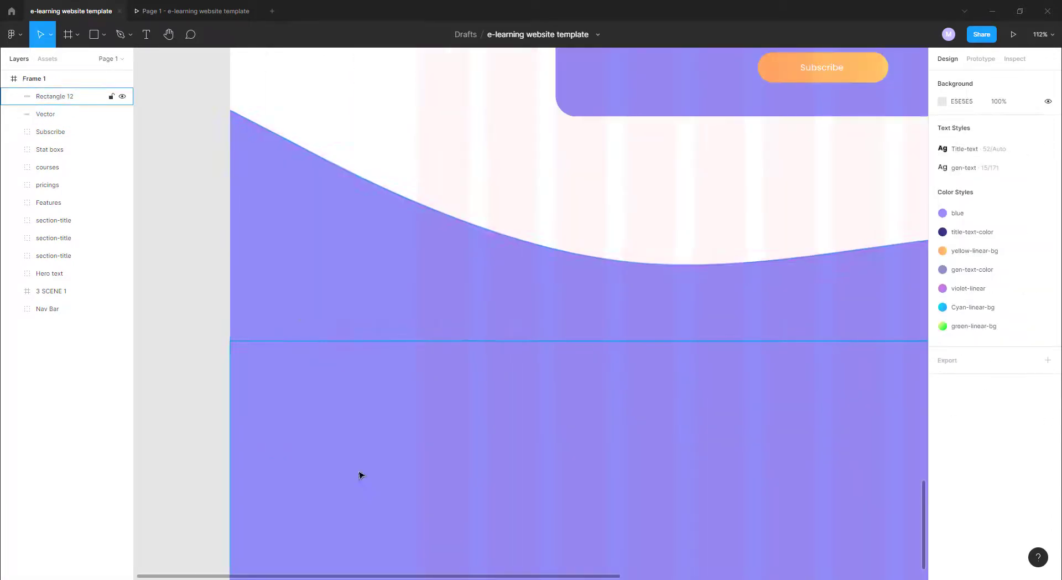
click(112, 114)
ctrl+scroll(822, 240, down, 5)
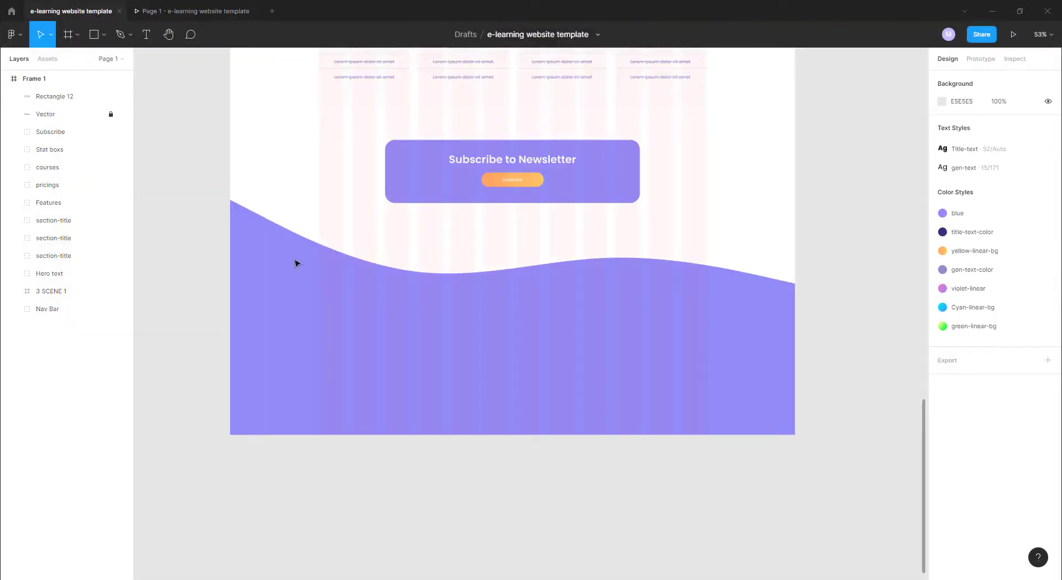
Step: Place the E Learning logo in the footer with a pasted lorem ipsum paragraph beneath it
click(340, 328)
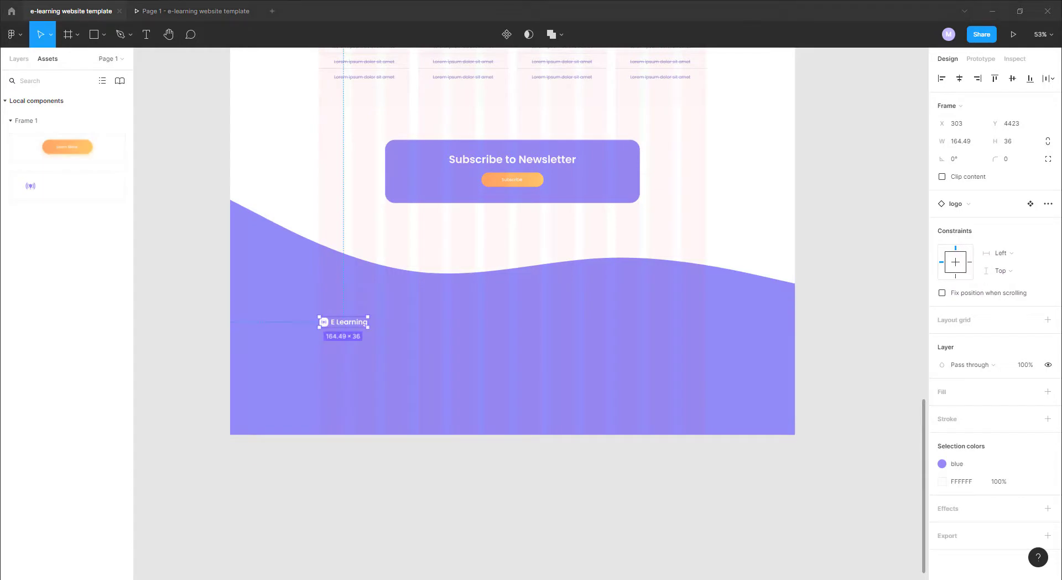
key(t)
scroll(387, 382, up, 3)
drag(272, 316, 429, 374)
click(149, 541)
drag(280, 260, 639, 260)
key(ctrl+c)
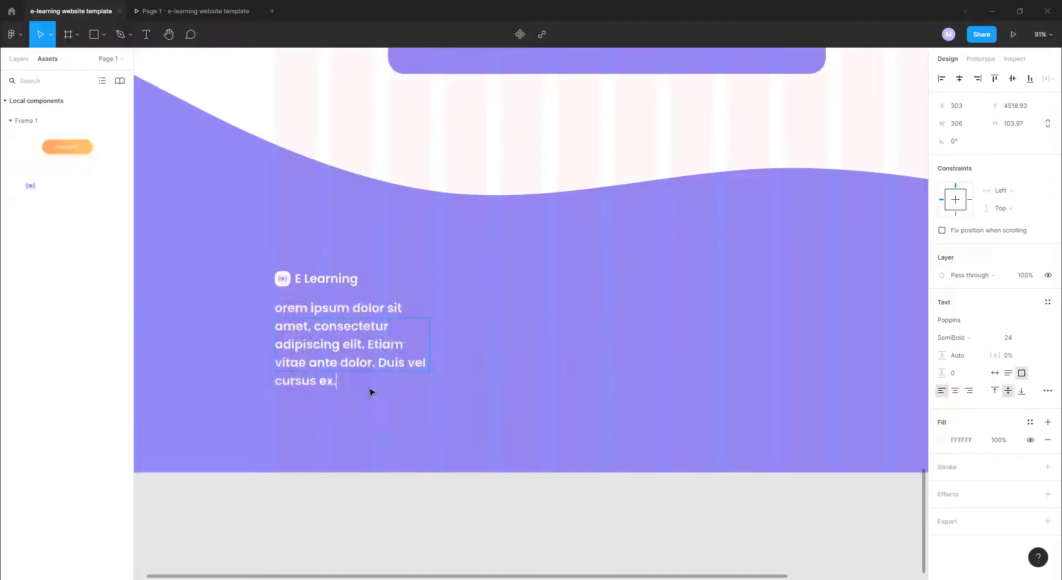
key(alt+Tab)
key(ctrl+v)
key(Escape)
key(Escape)
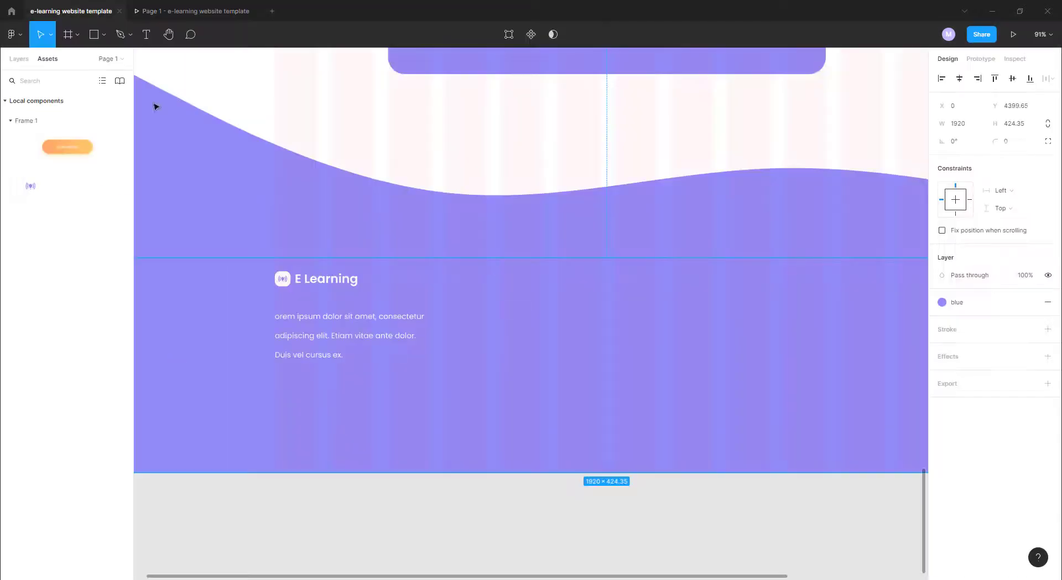
ctrl+scroll(516, 310, down, 2)
Step: Add a 'Your Profile' heading beside the logo at font size 19
mouse_move(516, 310)
mouse_down()
mouse_move(402, 320)
mouse_move(462, 309)
mouse_up()
key(t)
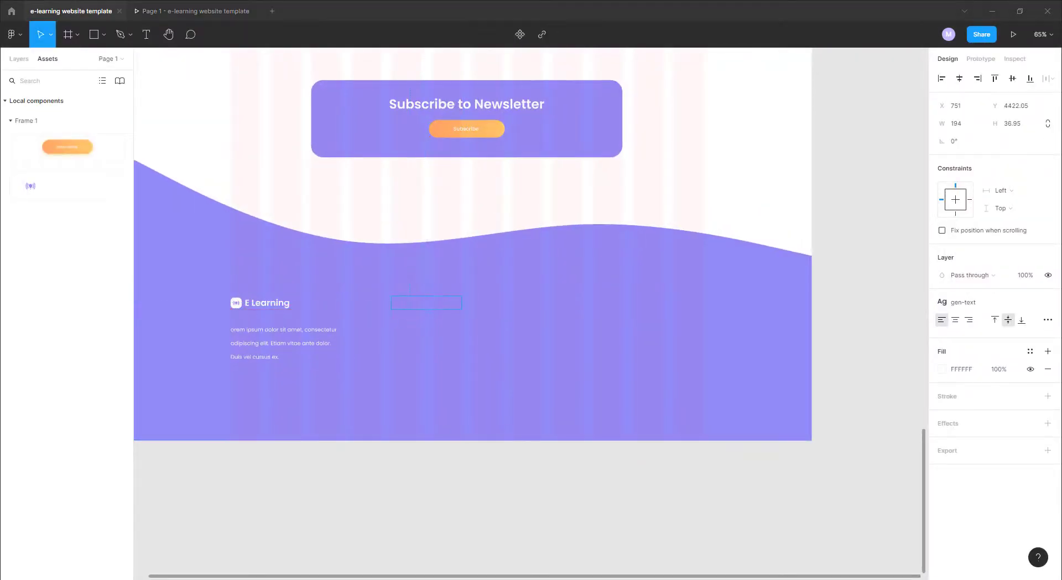
text(Your Profile)
click(1047, 301)
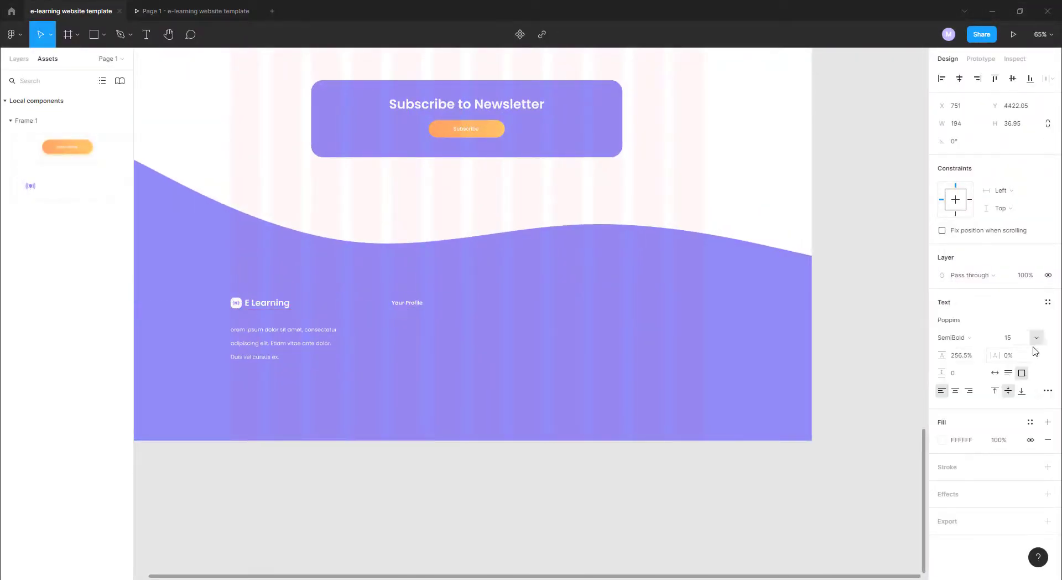
key(ctrl+a)
click(1039, 337)
text(19)
key(Return)
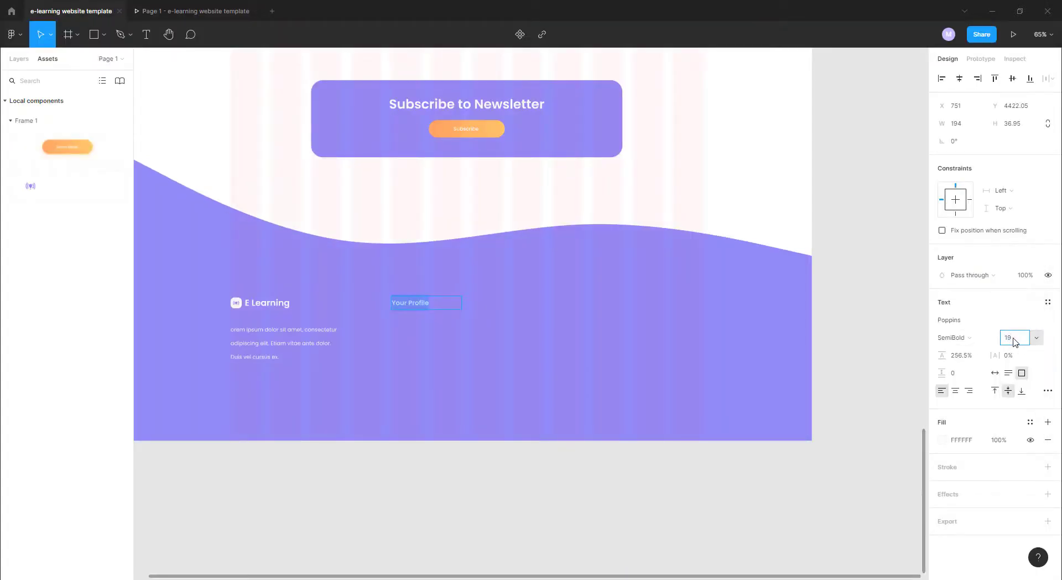
Step: Add a 'Create Account' link below the heading in the gen-text style
key(Escape)
key(t)
drag(391, 322, 443, 335)
text(Create Account)
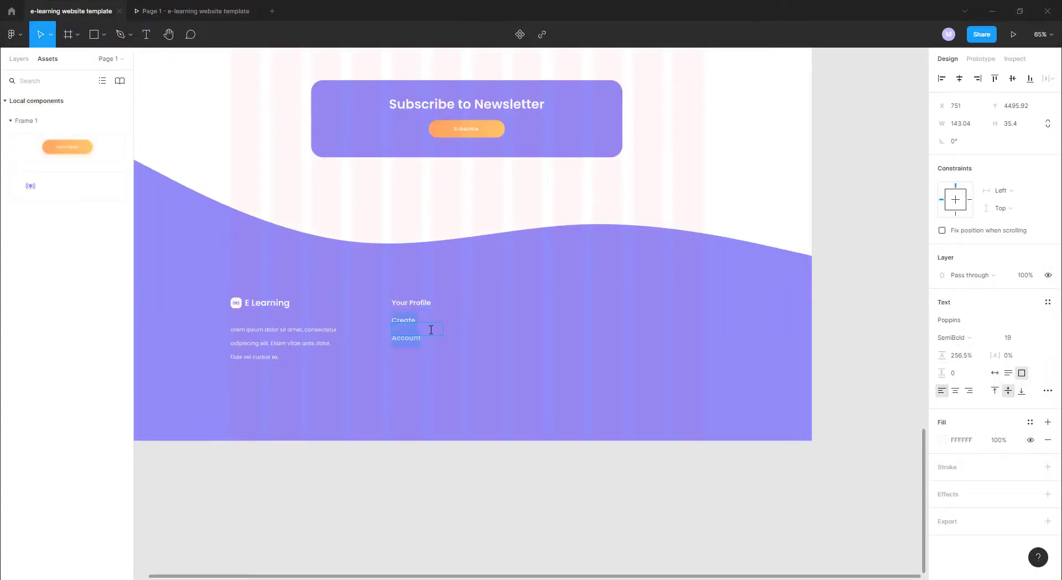
click(1048, 302)
click(974, 368)
scroll(425, 355, up, 5)
Step: Duplicate the link downward into Checkout, Login and View Profile
mouse_move(400, 300)
mouse_down()
mouse_move(398, 355)
mouse_move(380, 389)
mouse_up()
click(396, 330)
key(ctrl+d)
key(Escape)
key(ctrl+d)
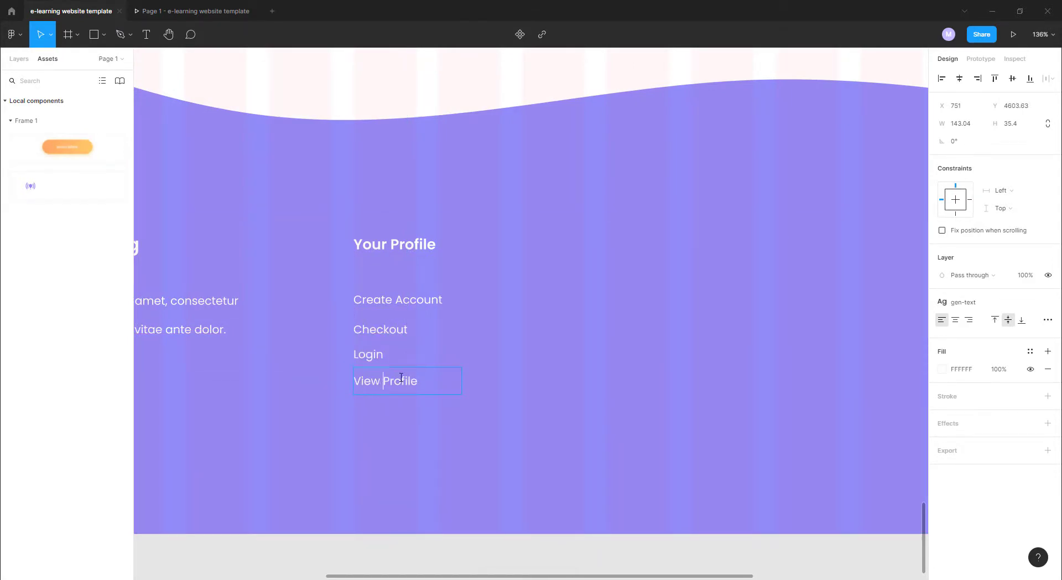
click(368, 360)
key(shift+2)
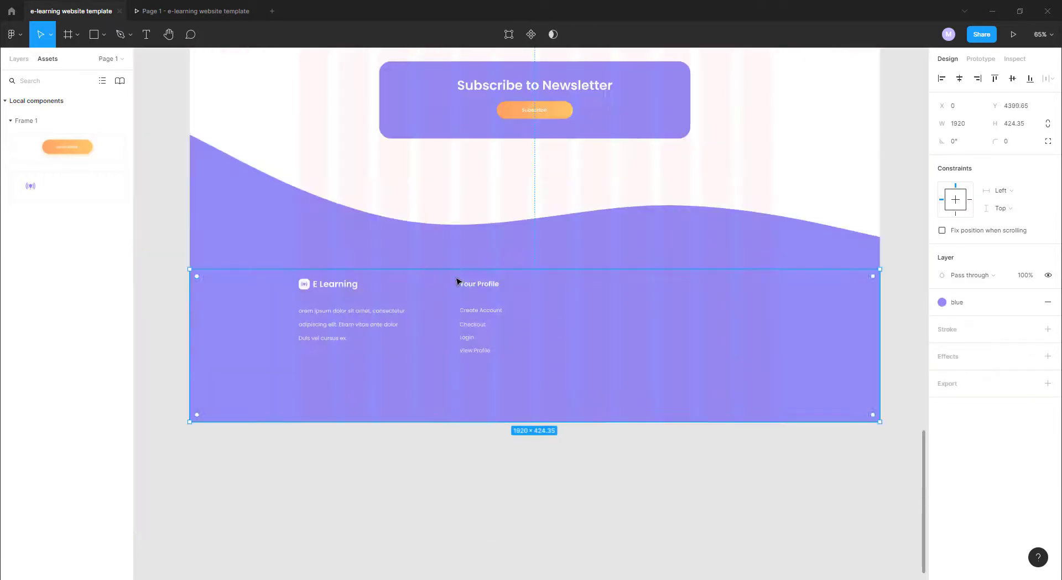
click(53, 96)
Step: Group the profile column, copy it right, and make a Terms & Conditions column with Return and Privacy links
shift+click(52, 167)
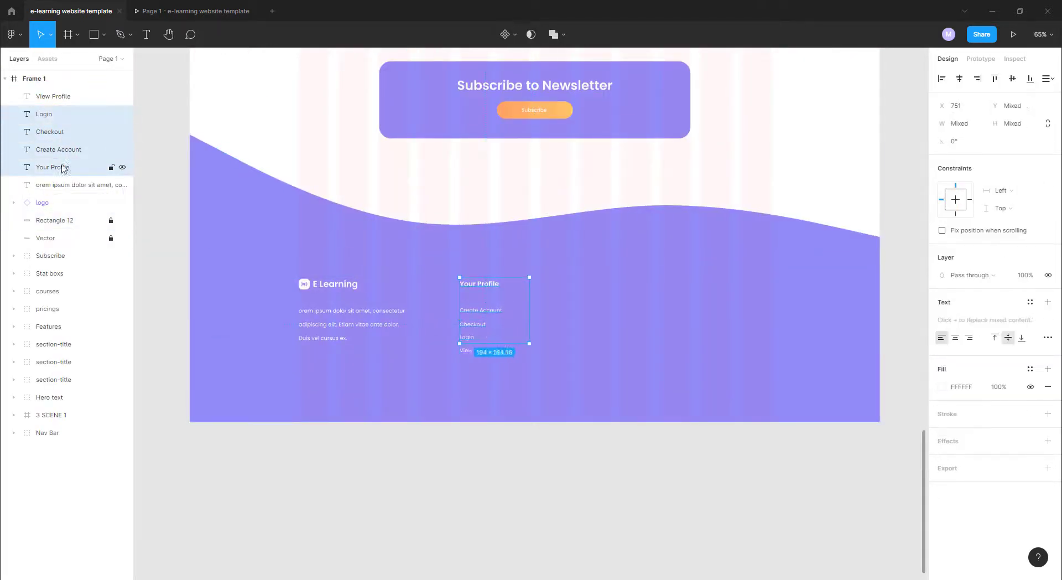
key(ctrl+g)
mouse_move(495, 307)
mouse_down()
mouse_move(735, 294)
mouse_move(614, 298)
mouse_up()
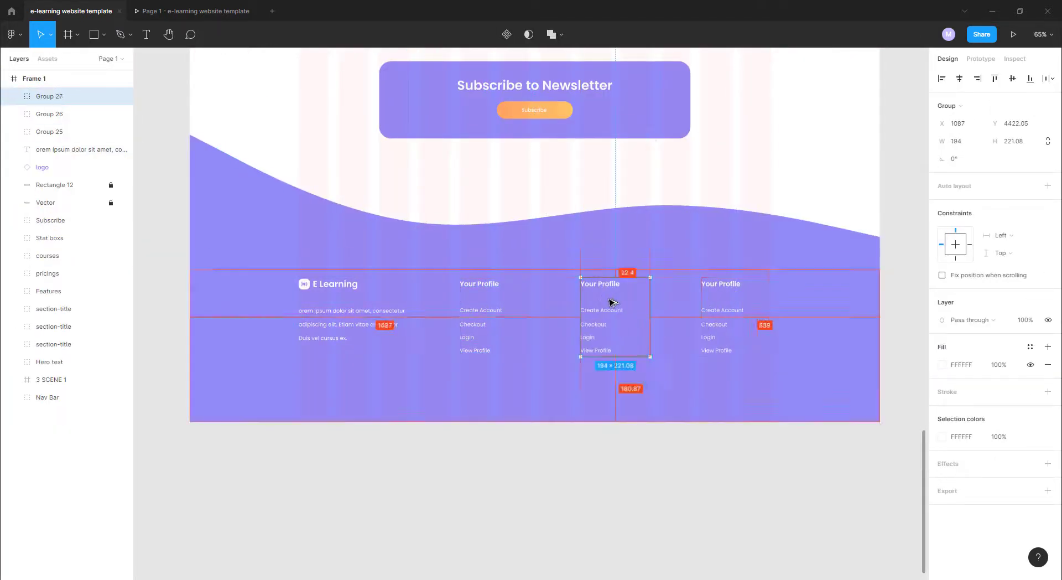
double_click(605, 284)
text(Terms & Conditions)
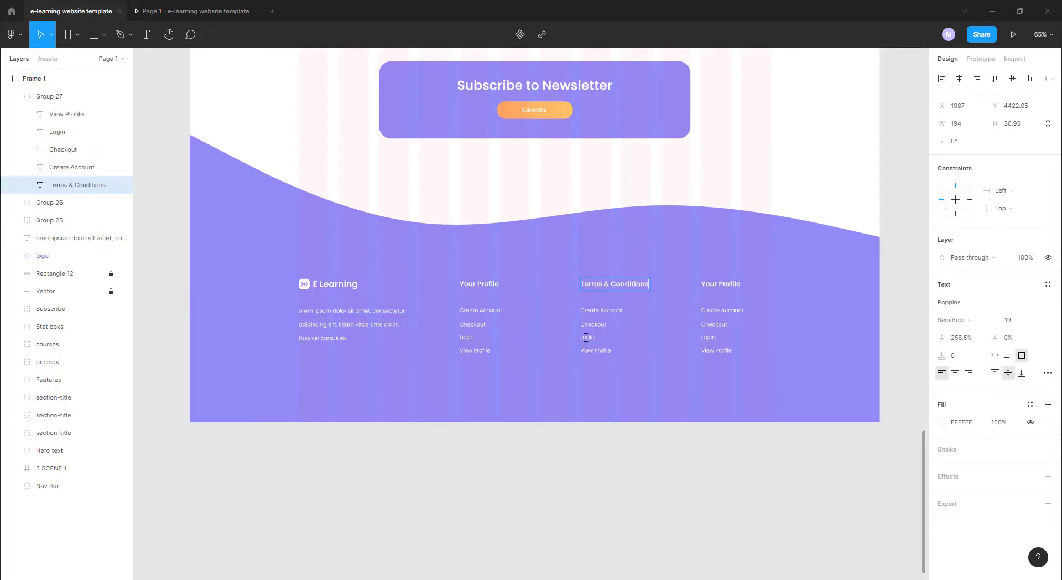
double_click(603, 310)
text(Returnb)
double_click(596, 327)
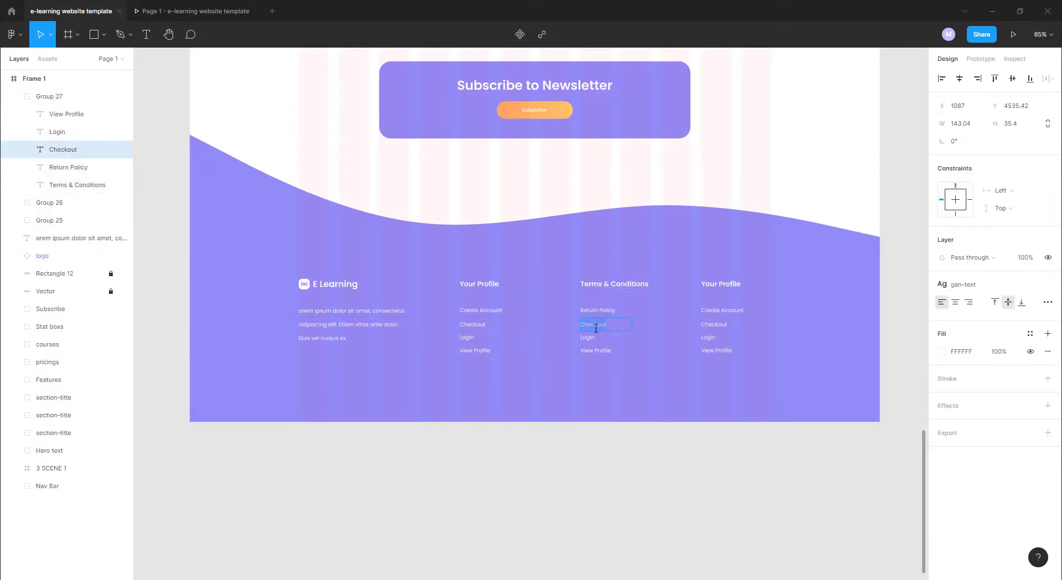
double_click(589, 337)
text(Privacy)
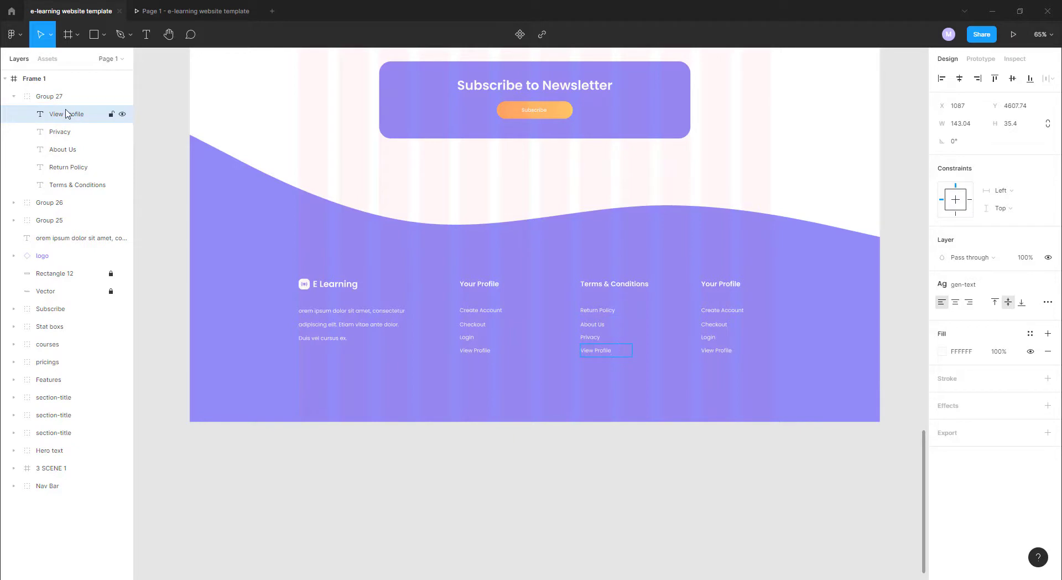
key(Delete)
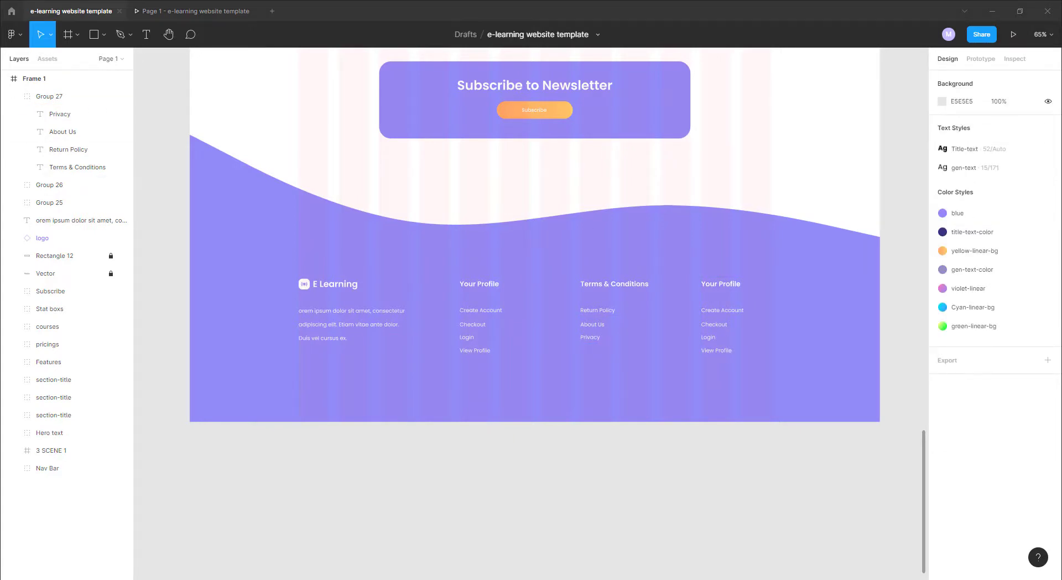
Step: Turn the right column into Social Media with FACEBOOK, LINKEDIN and BEHANCE links
double_click(735, 284)
text(Social Media)
double_click(724, 310)
text(FACEBOOK)
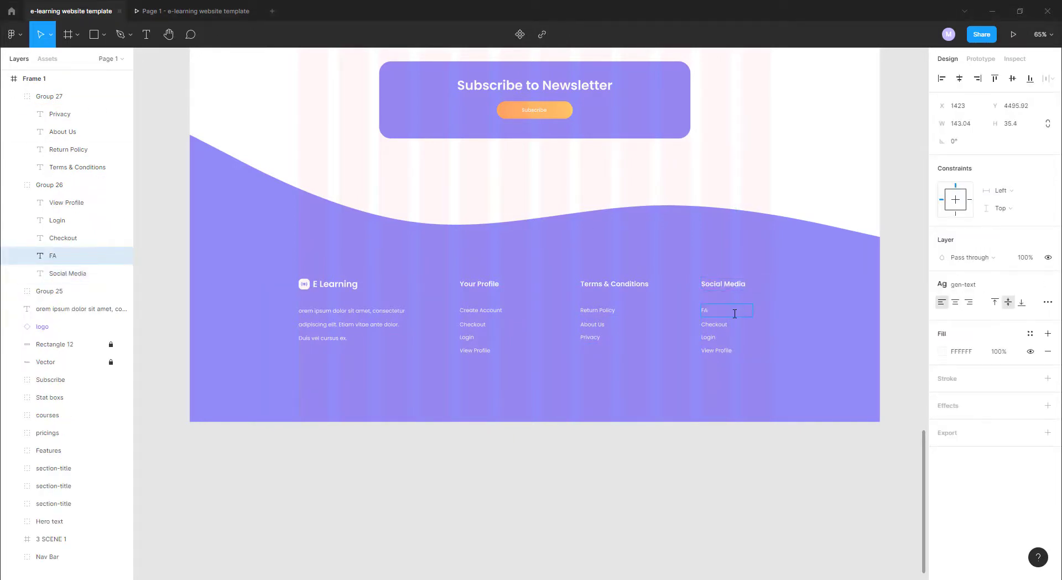
text(INSTAGRAM)
double_click(708, 337)
text(LINKEDIND)
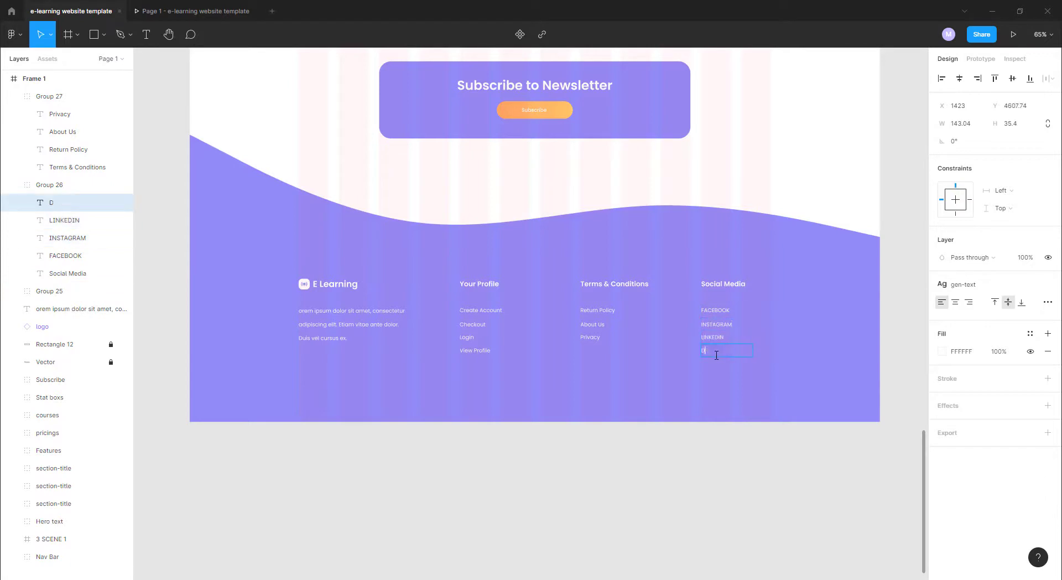
text(BEHANCE)
click(428, 430)
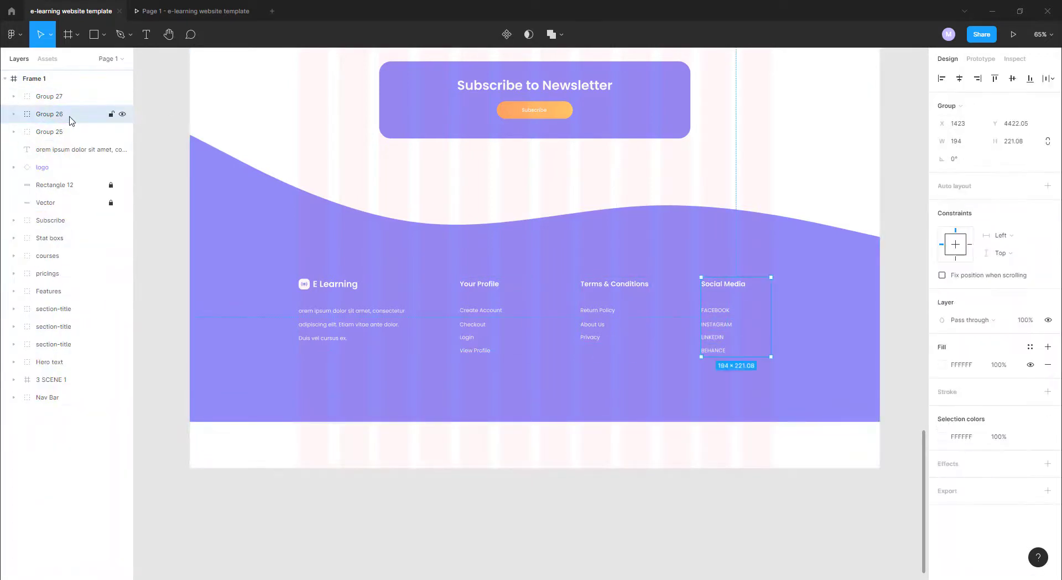
click(66, 149)
Step: Group the footer content and extend the footer background to the frame bottom
shift+click(61, 96)
key(ctrl+g)
click(41, 114)
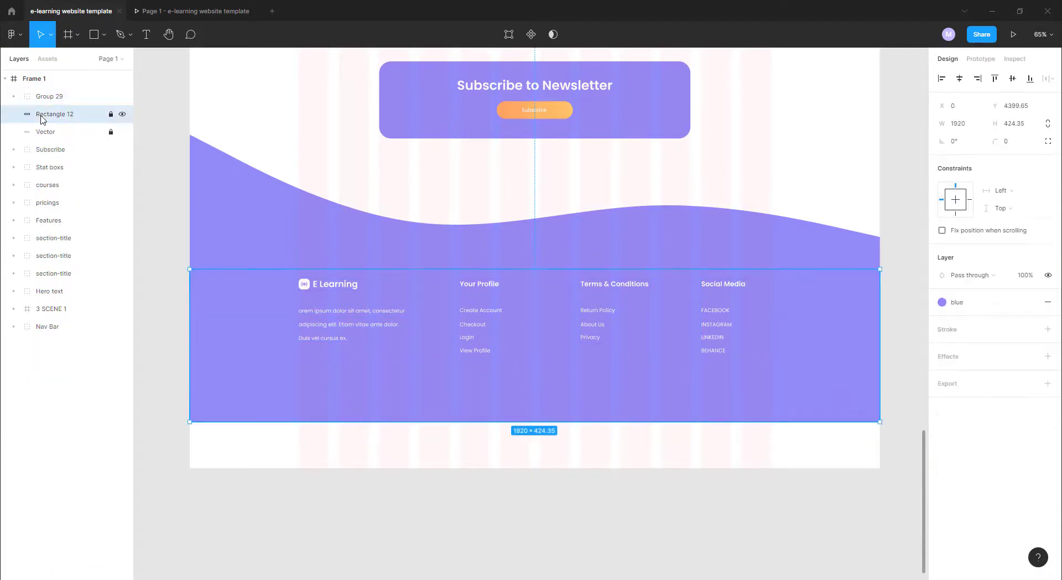
drag(369, 418, 370, 467)
Step: Add a centred, bold 2021 copyright line below the link columns
key(t)
drag(427, 399, 699, 432)
text(Copyright 2021)
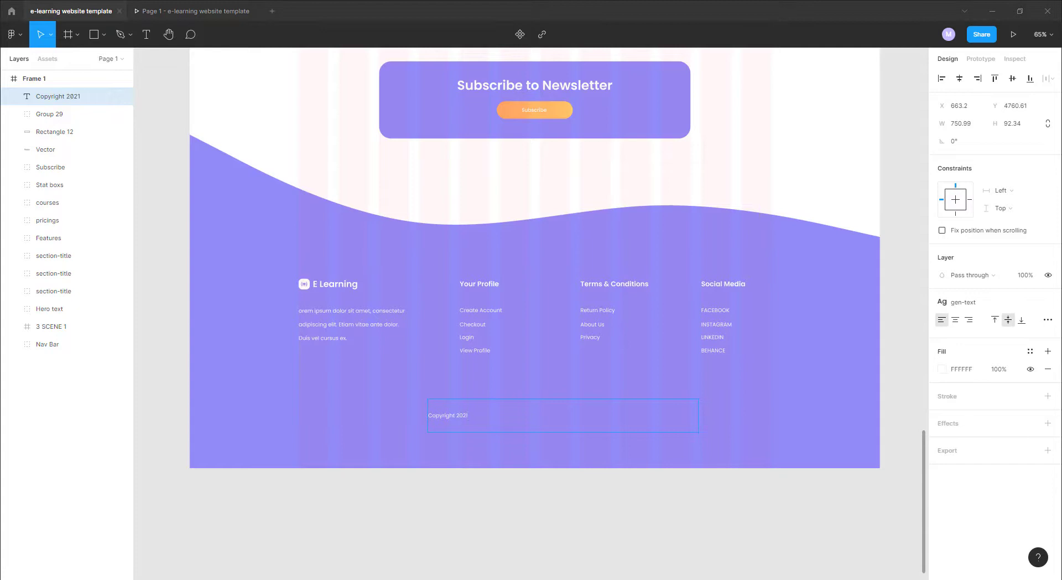
drag(468, 415, 430, 415)
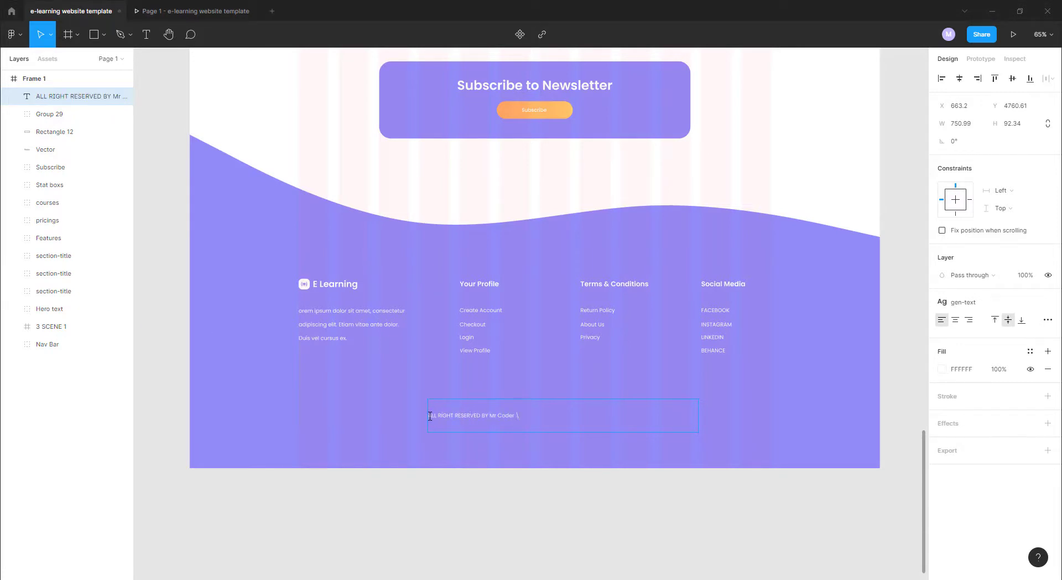
key(ctrl+z)
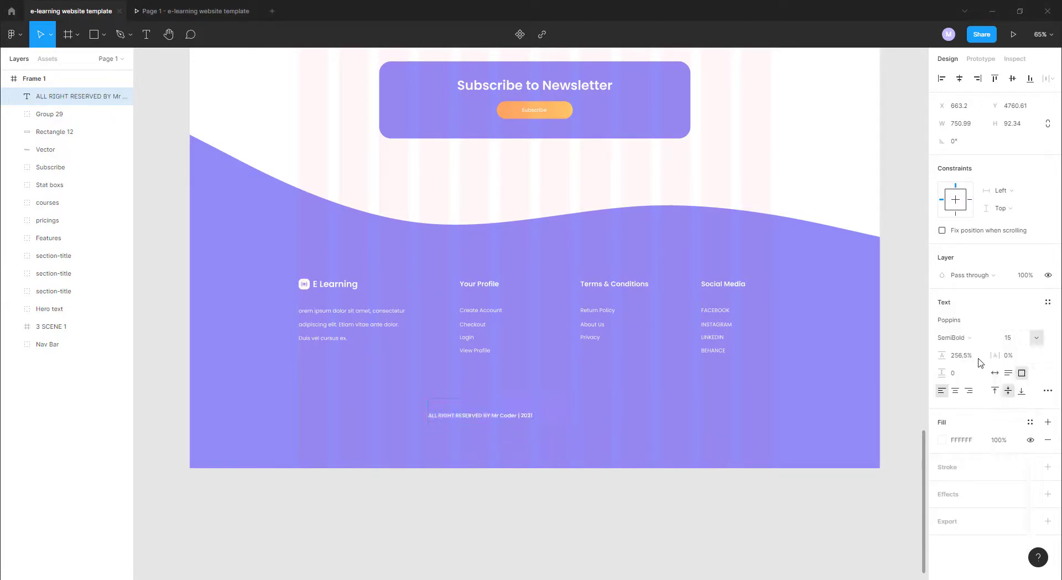
click(954, 390)
click(995, 372)
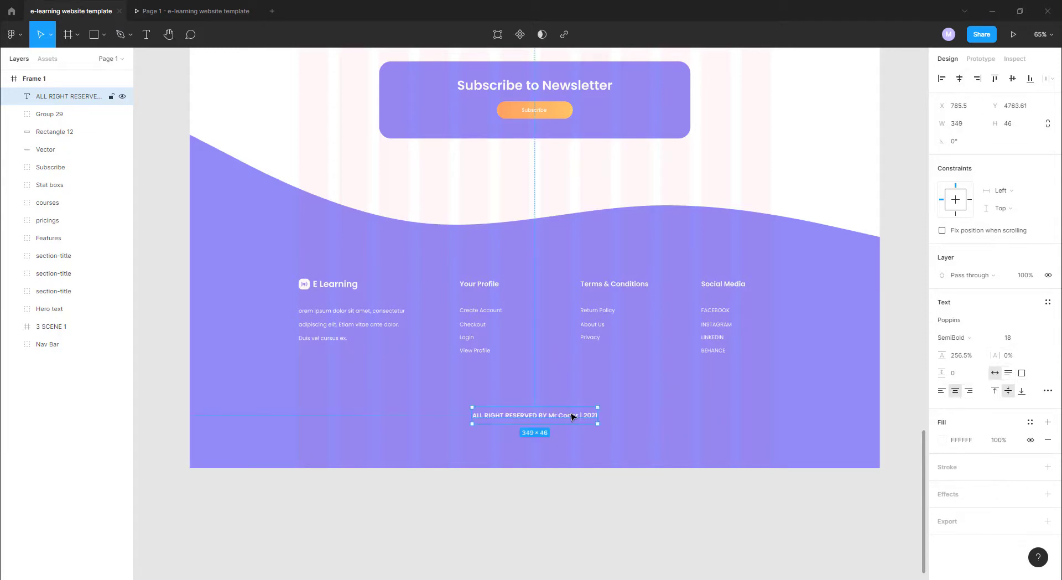
Step: Trim the footer background and page frame up to the copyright line
drag(534, 467, 534, 422)
click(550, 443)
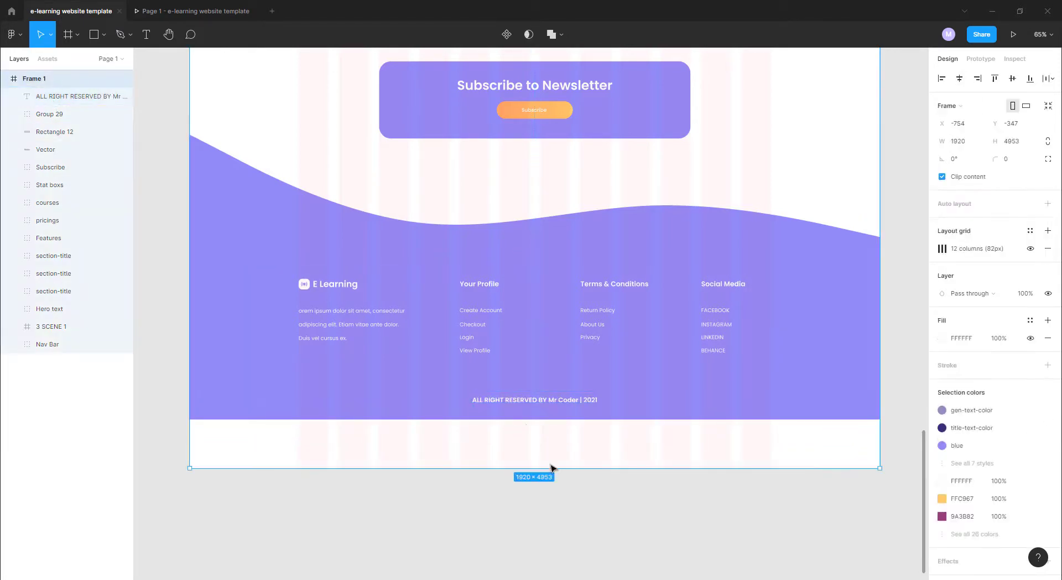
drag(550, 468, 550, 418)
key(Escape)
Step: Scroll the prototype preview down past course cards, pricing and the newsletter wave, then back up
click(194, 5)
scroll(944, 114, down, 2)
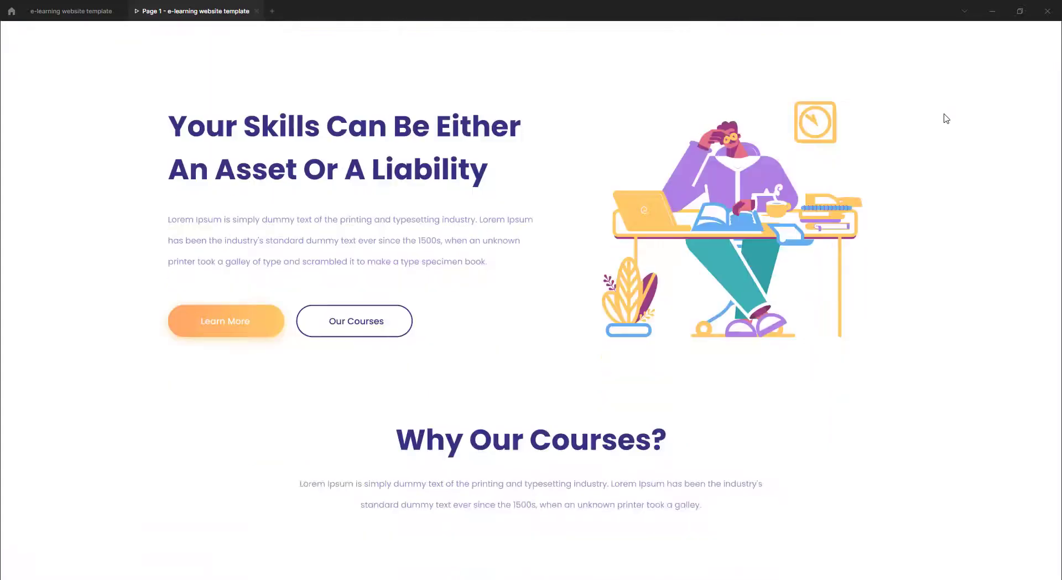
scroll(946, 119, down, 4)
scroll(946, 118, down, 5)
scroll(947, 118, down, 4)
scroll(947, 119, down, 3)
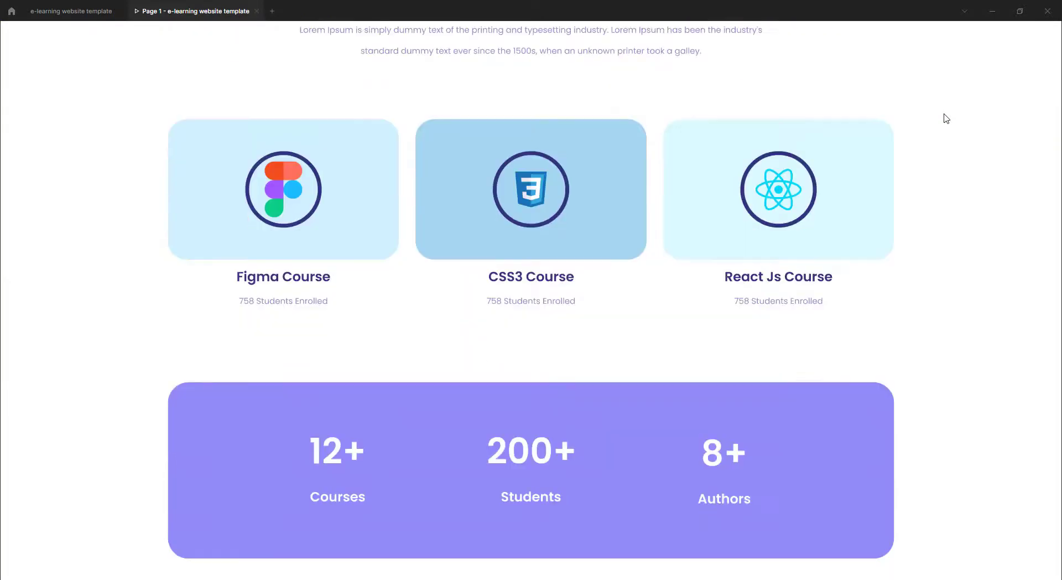
scroll(946, 119, down, 5)
scroll(946, 119, down, 3)
scroll(946, 118, down, 2)
scroll(947, 119, down, 4)
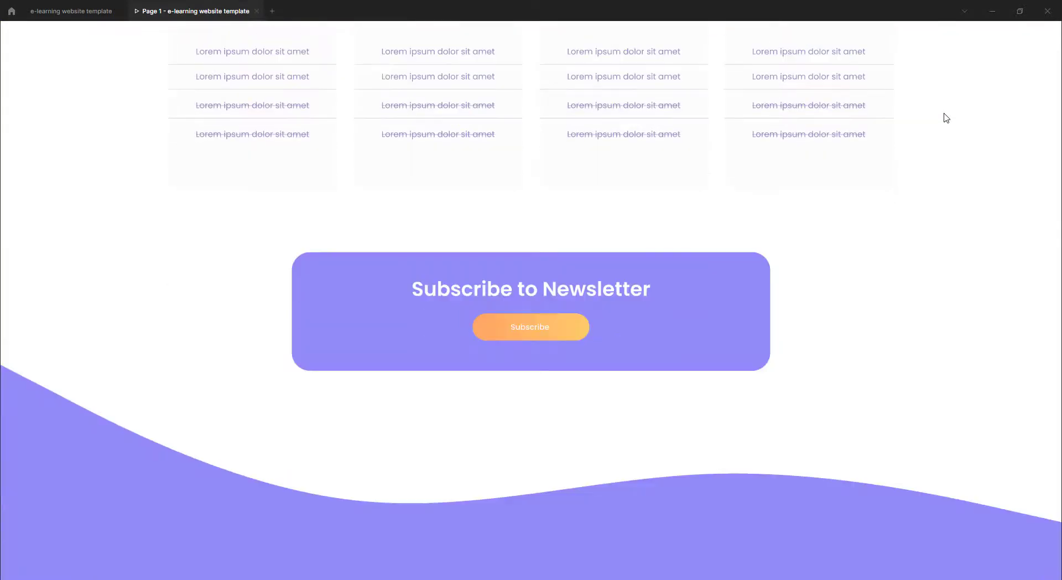
scroll(947, 118, down, 4)
scroll(946, 119, up, 4)
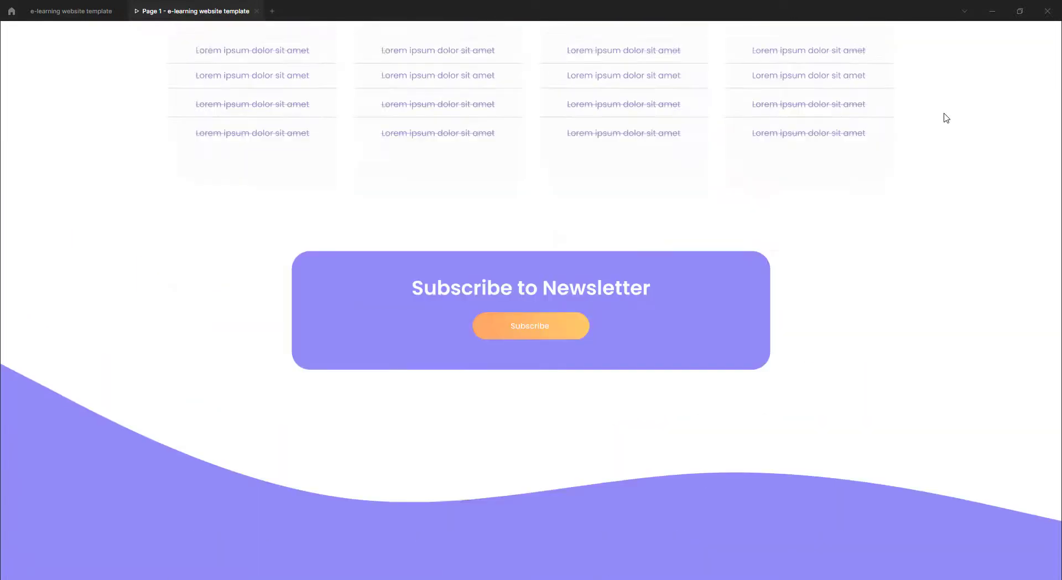
scroll(947, 118, up, 3)
scroll(946, 118, up, 5)
scroll(946, 119, up, 5)
scroll(946, 118, up, 5)
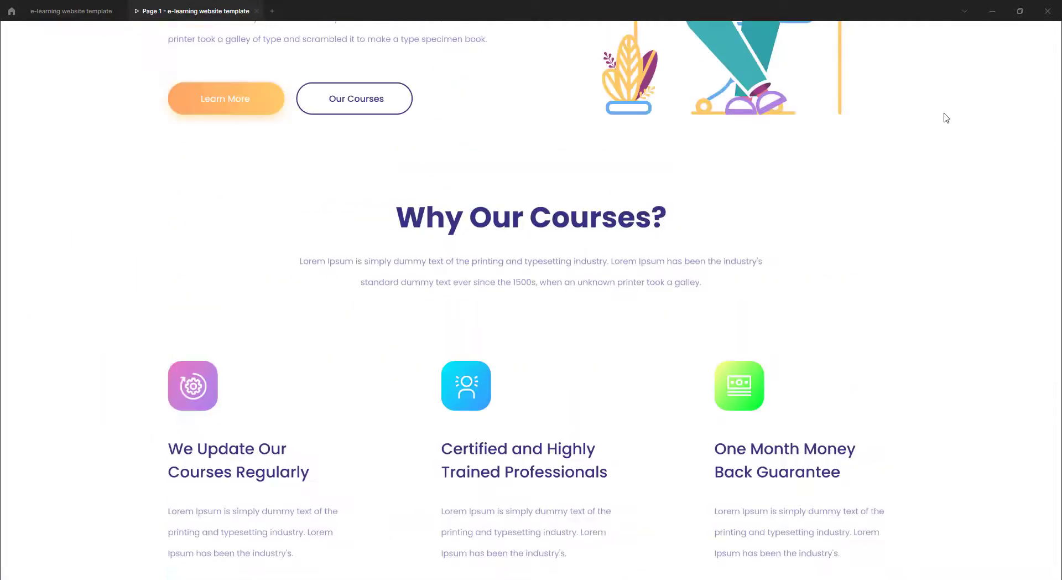